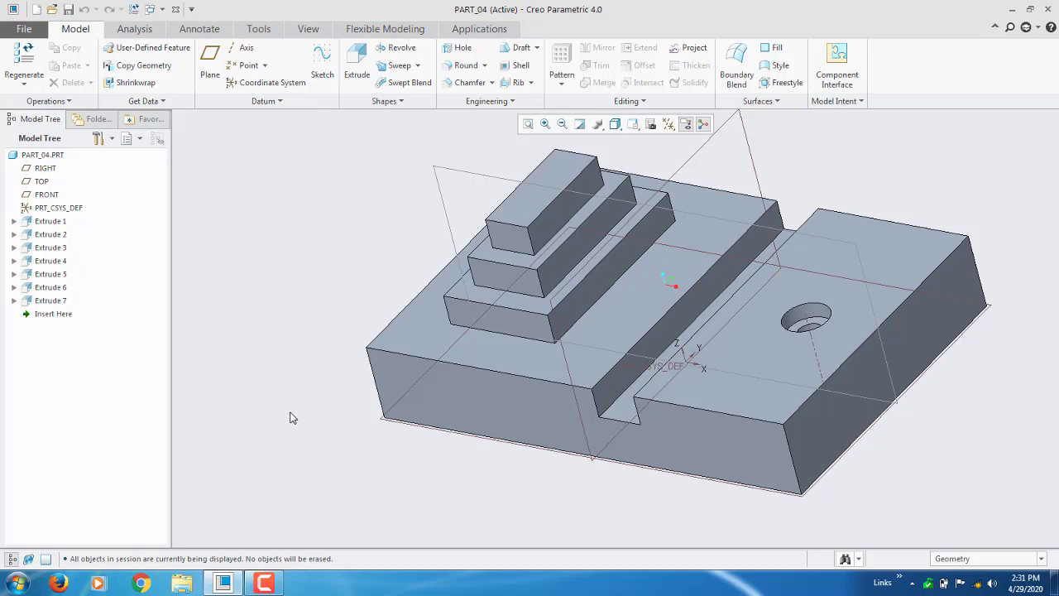
# Examine the PART_04 block's stepped boss, slot and counterbored hole from several angles
pyautogui.scroll(-1, 364, 293)
pyautogui.scroll(1, 364, 293)
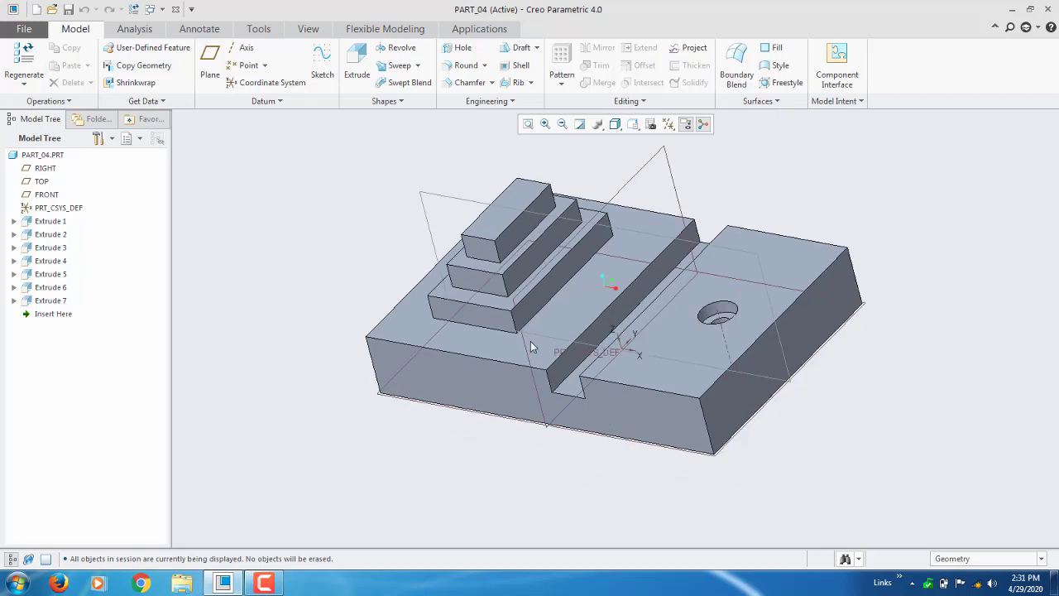
pyautogui.scroll(2, 419, 349)
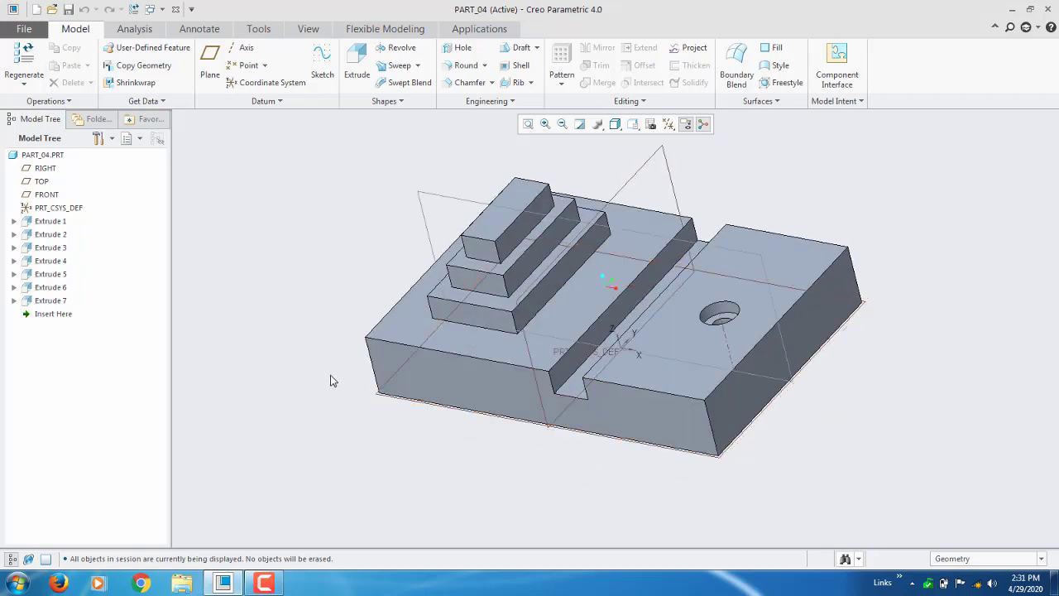
pyautogui.scroll(-2, 362, 325)
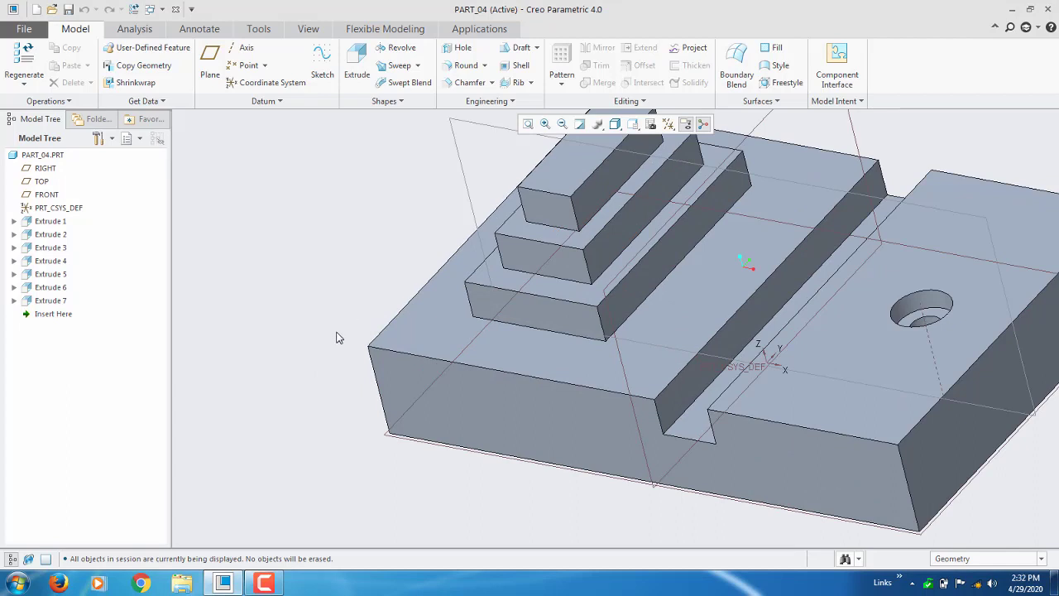
pyautogui.moveTo(339, 369)
pyautogui.mouseDown(button='middle')
pyautogui.moveTo(347, 345)
pyautogui.moveTo(373, 367)
pyautogui.moveTo(411, 373)
pyautogui.moveTo(345, 357)
pyautogui.mouseUp(button='middle')
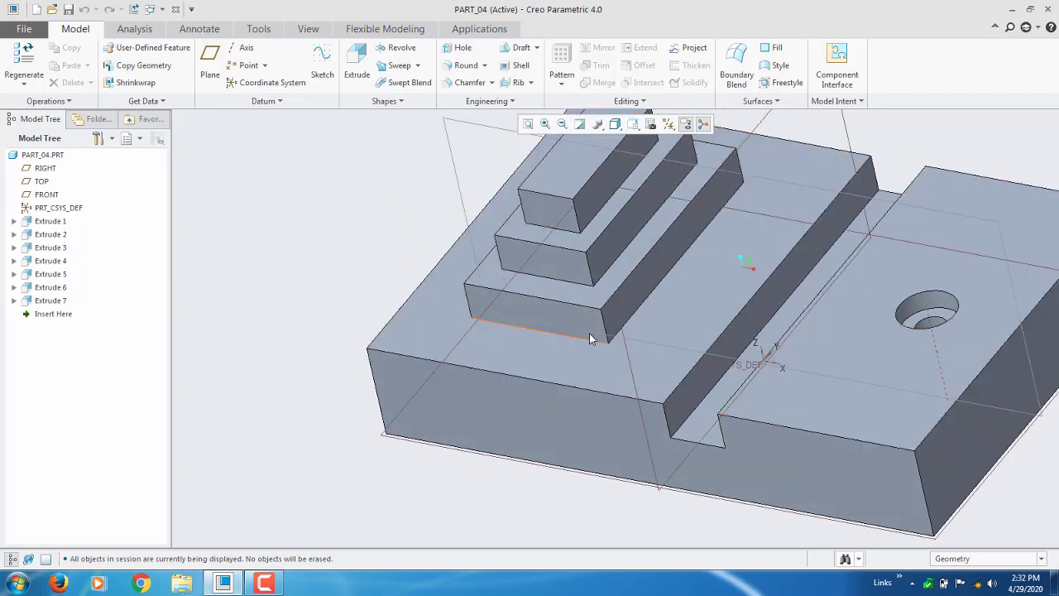
pyautogui.moveTo(512, 311); pyautogui.dragTo(734, 414, button='middle')
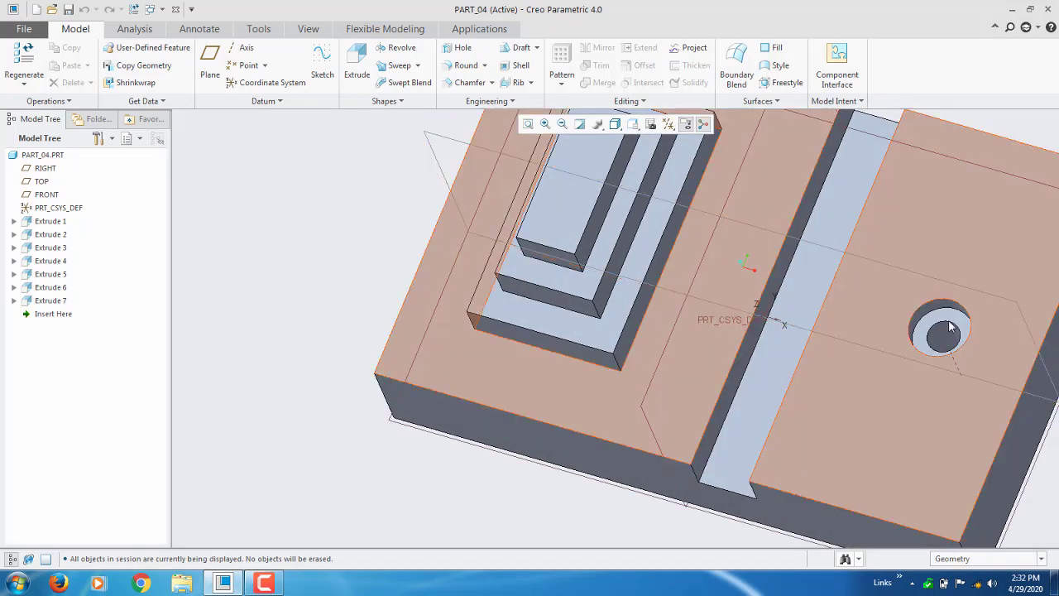
pyautogui.scroll(-5, 949, 325)
pyautogui.hotkey('ctrl', 'd')
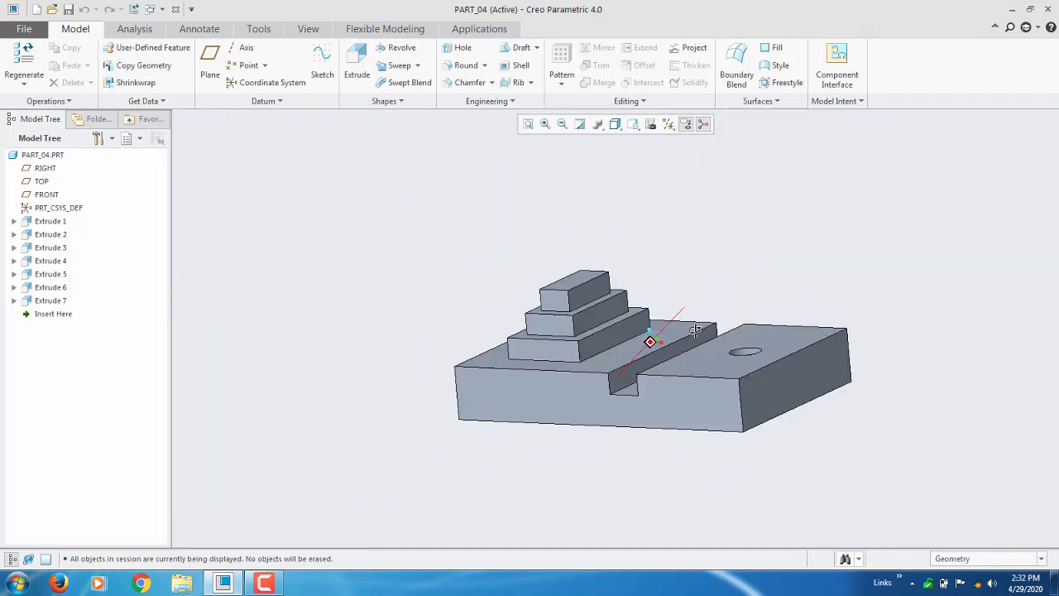
pyautogui.moveTo(696, 330); pyautogui.dragTo(785, 463, button='middle')
pyautogui.scroll(-2, 785, 463)
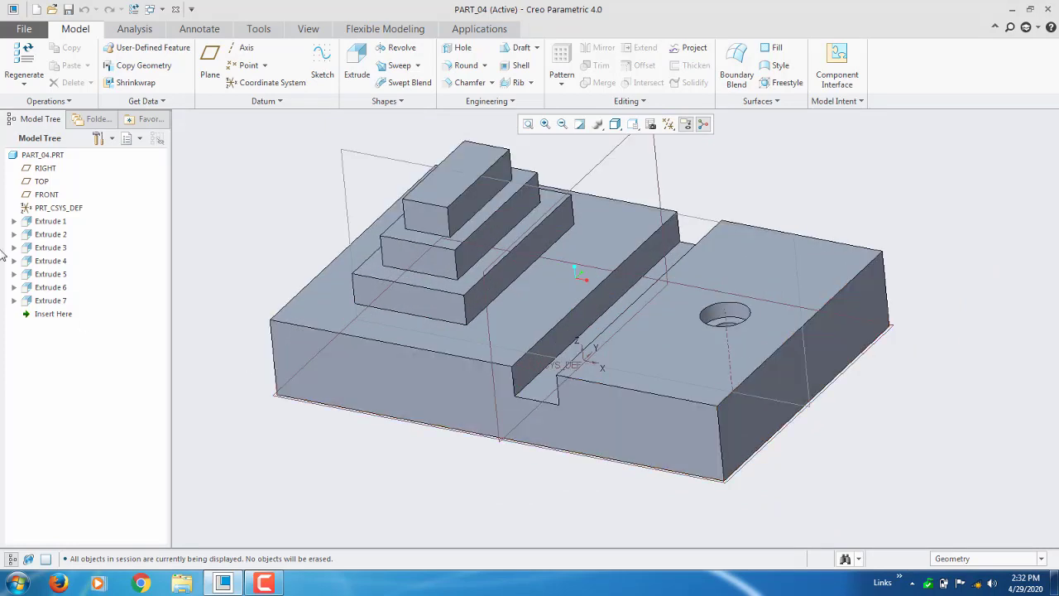
# Create a new NC assembly manufacturing model named part_04 without the default template, and maximize its window
pyautogui.click(36, 10)
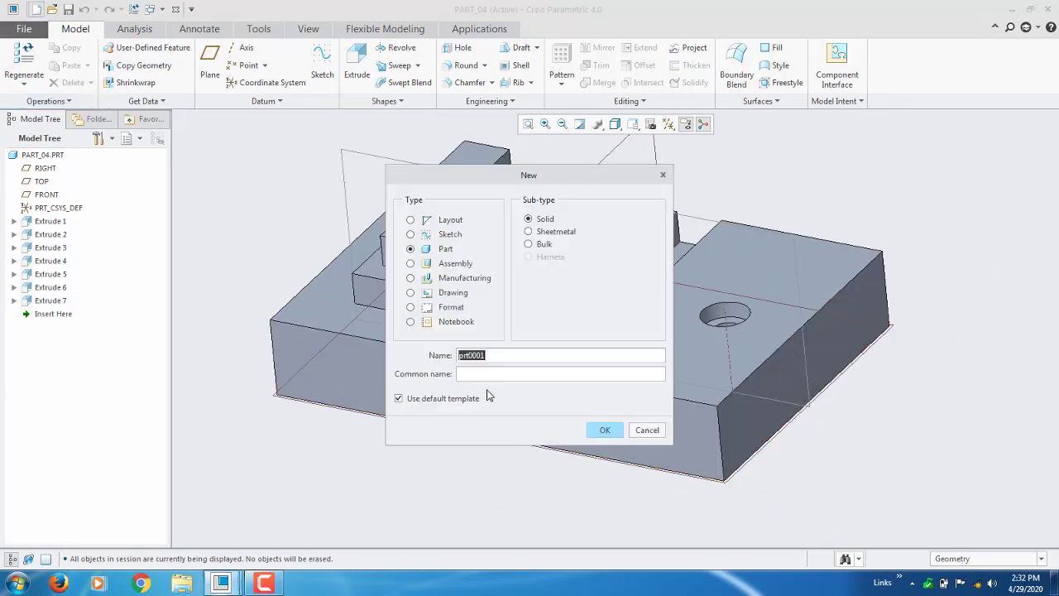
pyautogui.click(423, 279)
pyautogui.click(425, 402)
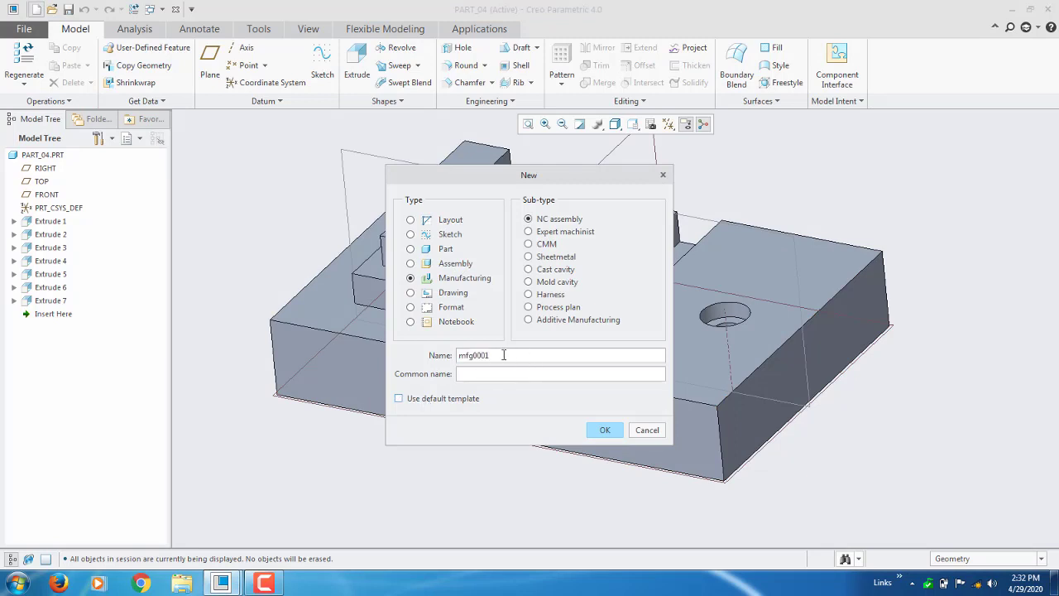
pyautogui.doubleClick(500, 355)
pyautogui.write('part_04')
pyautogui.press('Return')
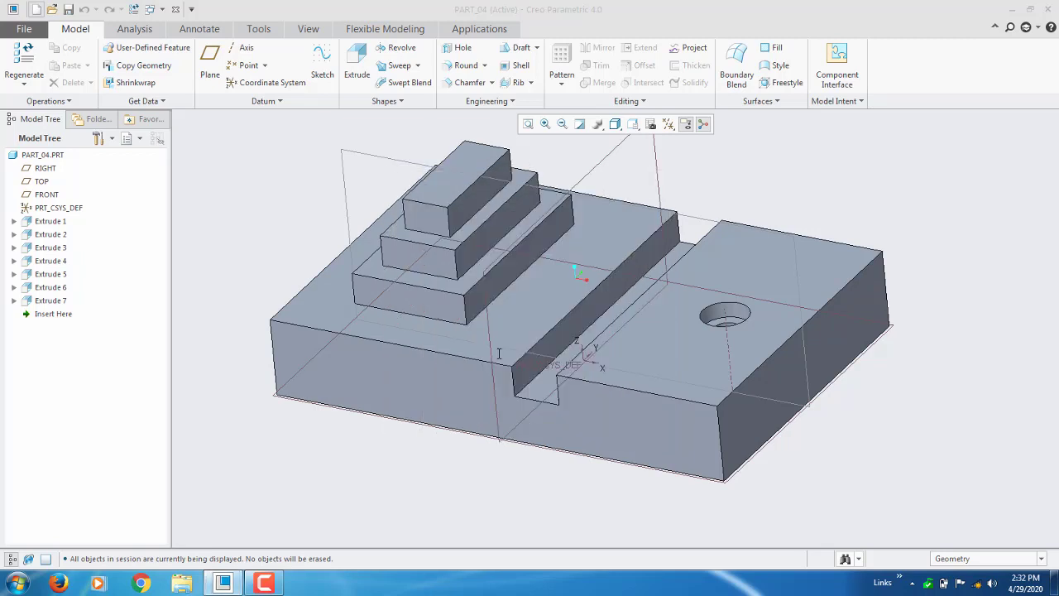
pyautogui.doubleClick(451, 248)
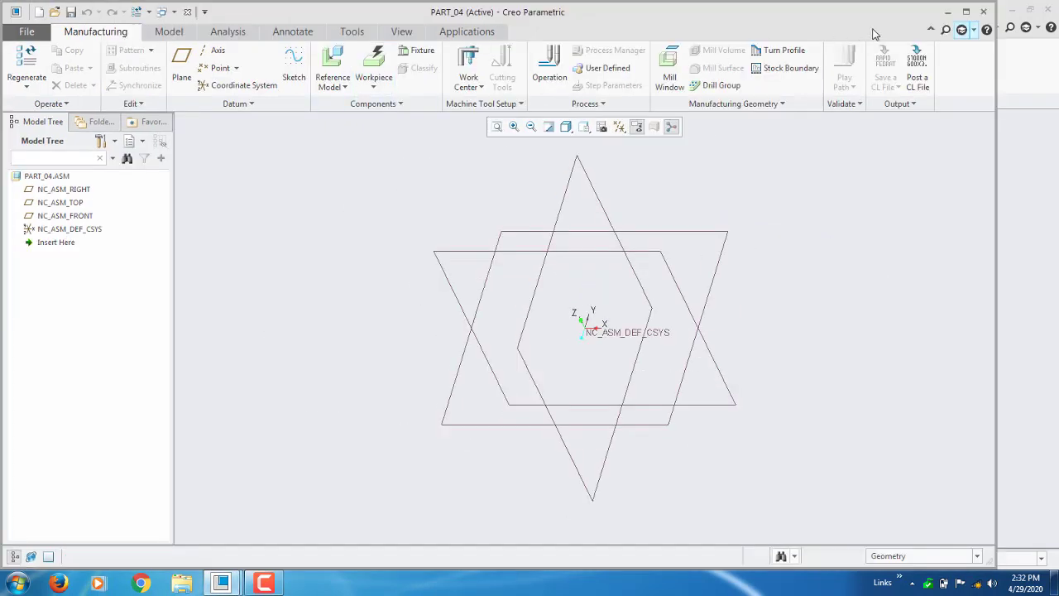
pyautogui.click(966, 12)
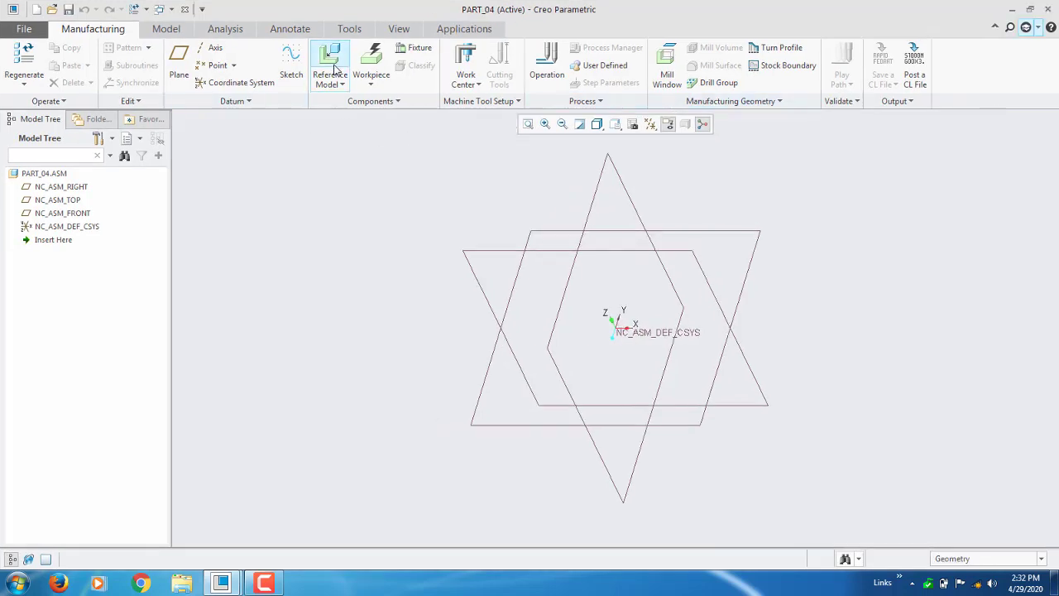
# Bring in part_04.prt as the reference model and place it with the Default constraint
pyautogui.click(336, 70)
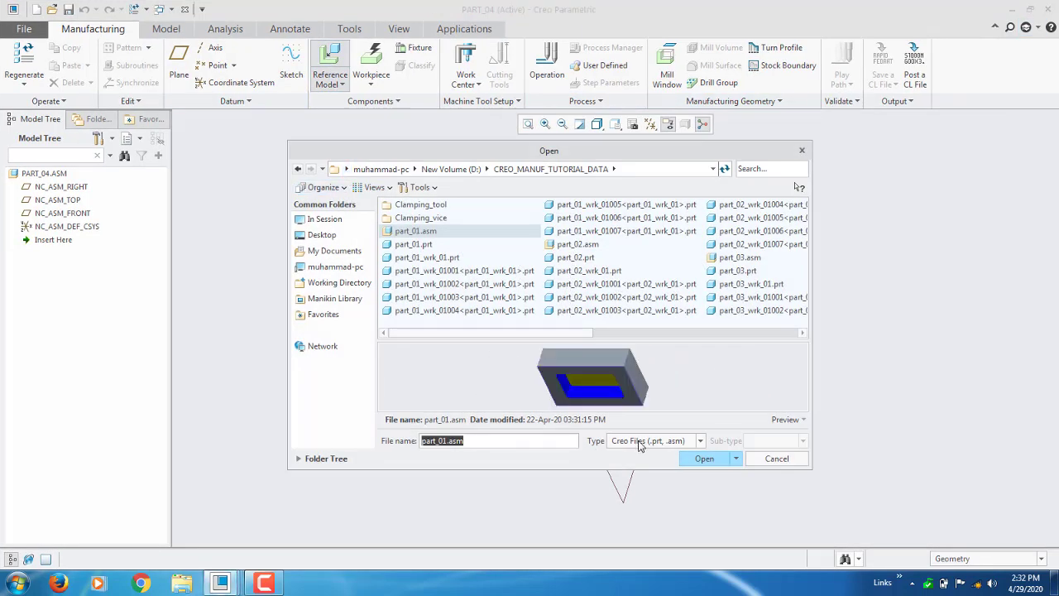
pyautogui.click(639, 445)
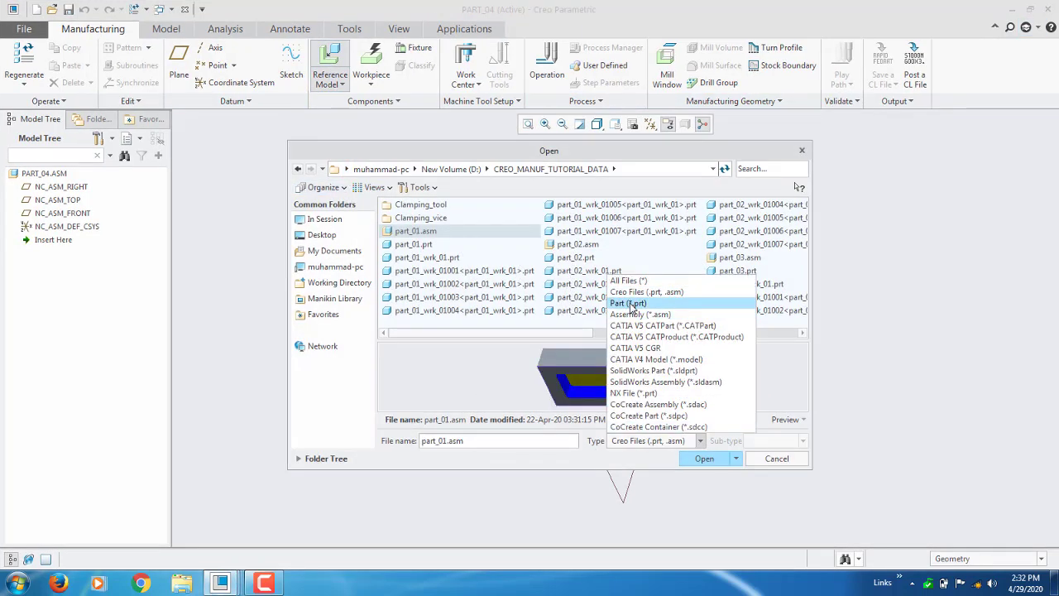
pyautogui.click(632, 303)
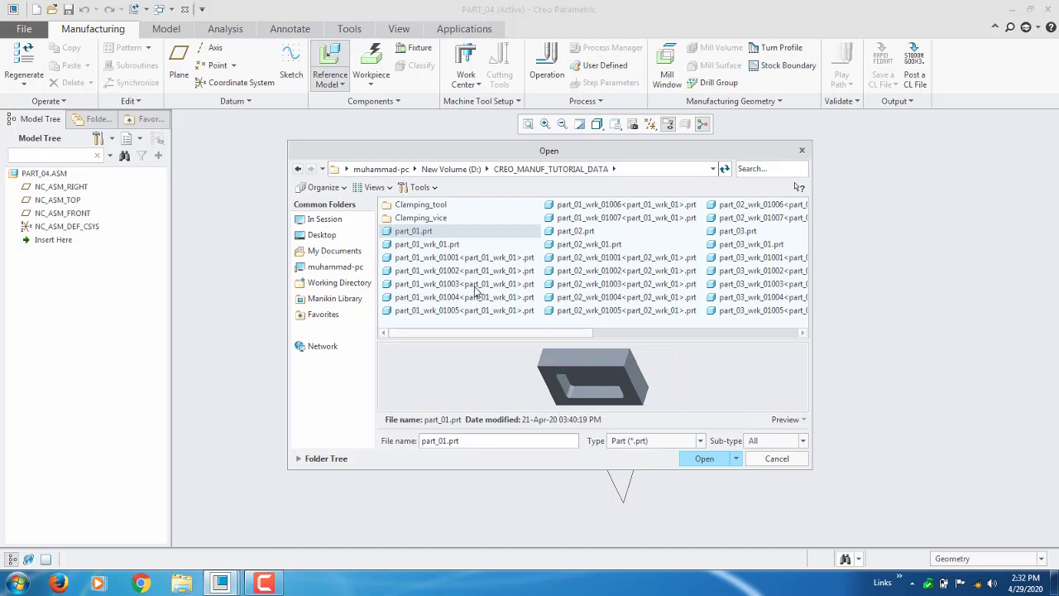
pyautogui.click(802, 333)
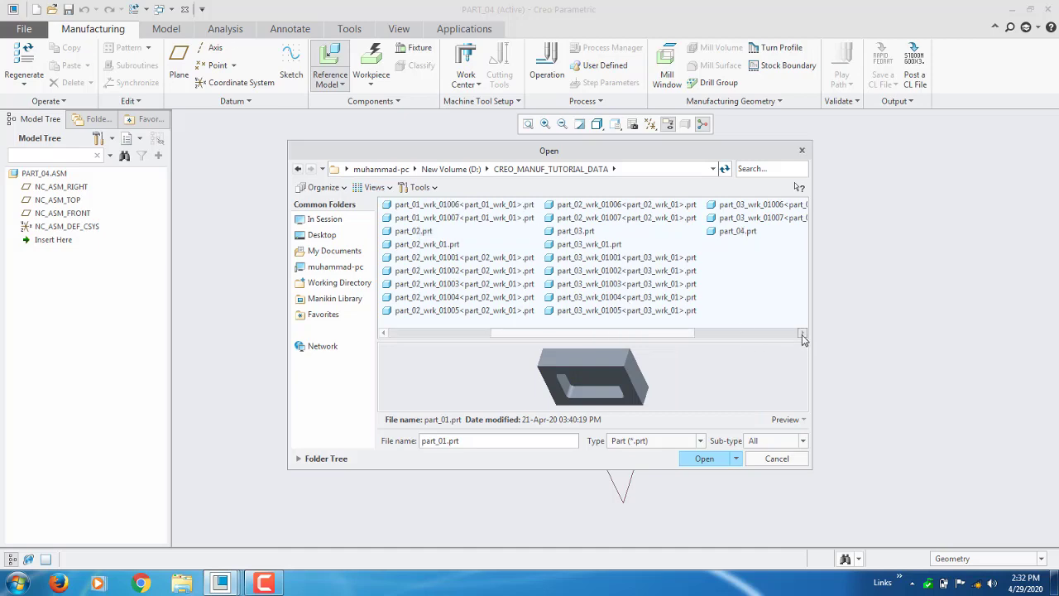
pyautogui.doubleClick(741, 231)
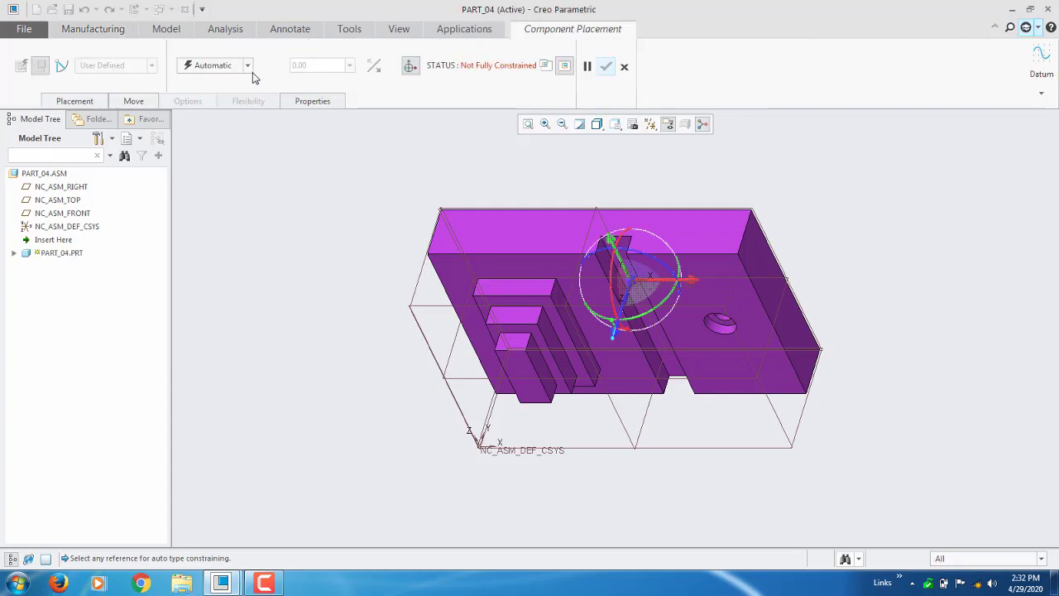
pyautogui.click(247, 65)
pyautogui.click(205, 201)
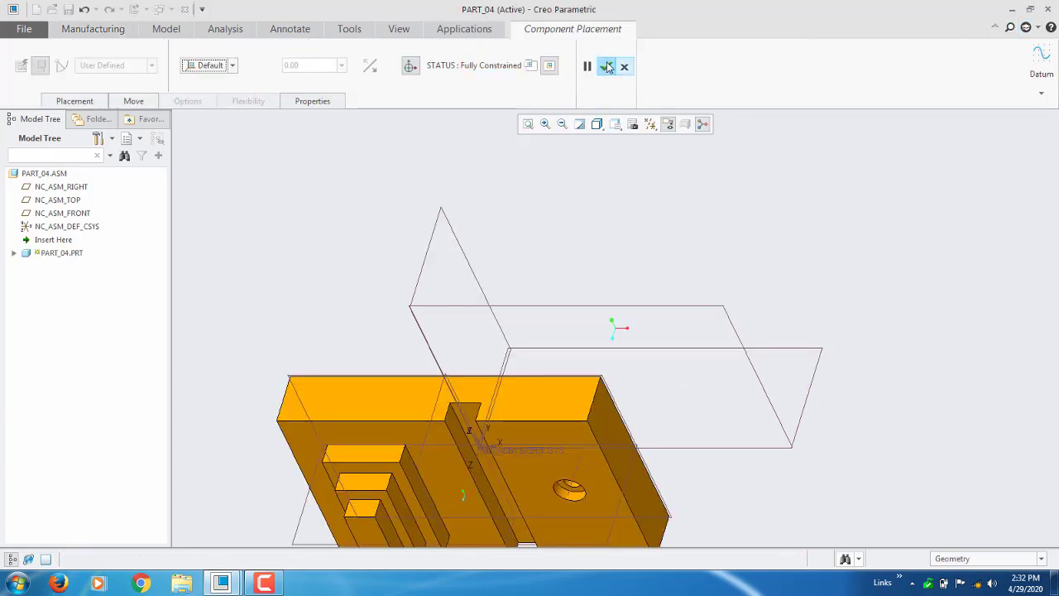
pyautogui.click(608, 67)
# Hide the RIGHT, TOP and FRONT datum planes and PRT_CSYS_DEF inside PART_04.PRT
pyautogui.click(13, 239)
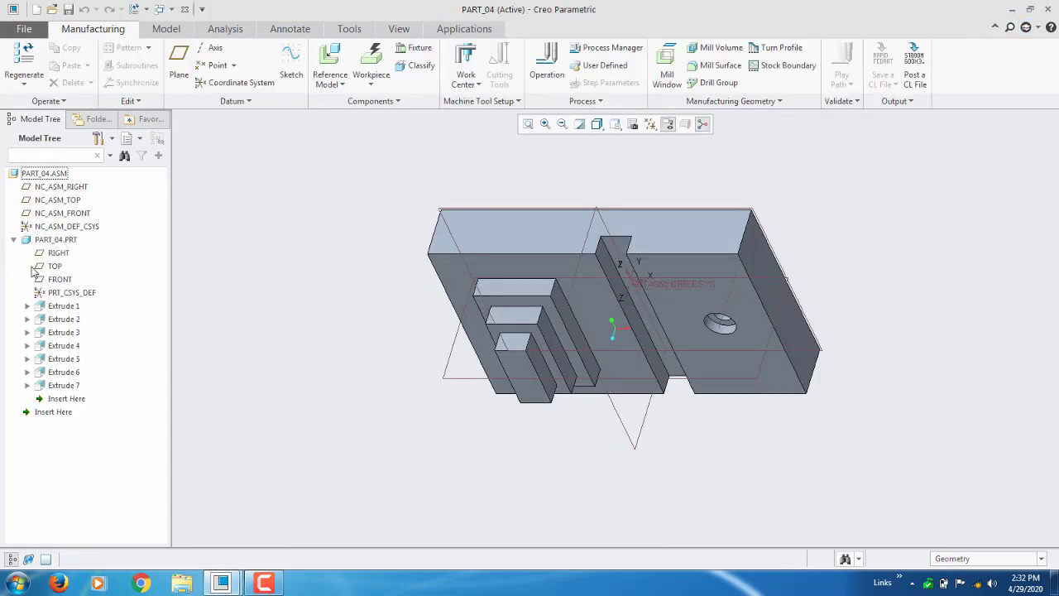
pyautogui.click(50, 294)
pyautogui.keyDown('shift'); pyautogui.click(42, 254); pyautogui.keyUp('shift')
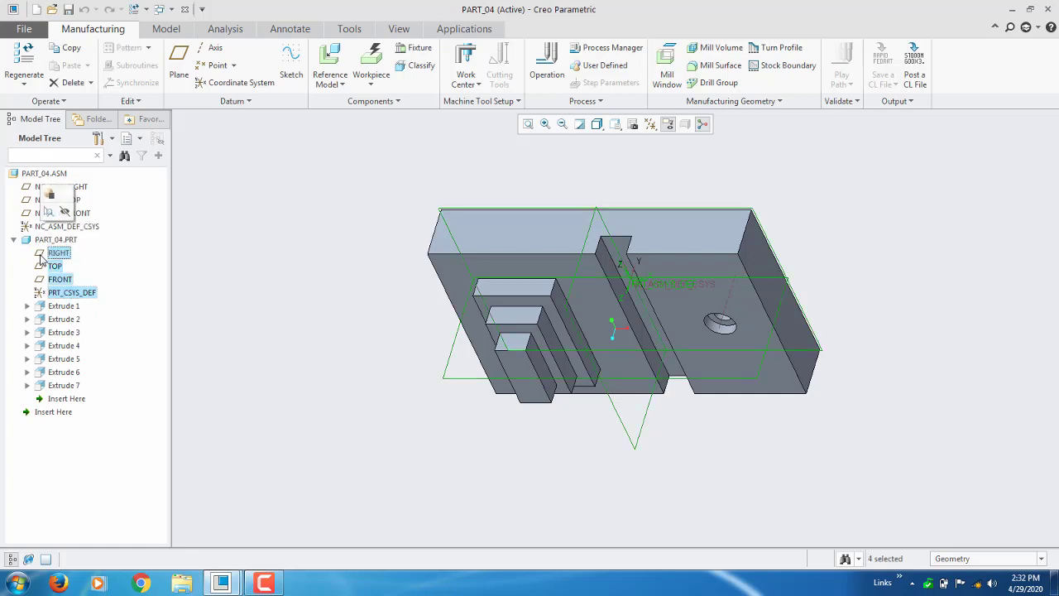
pyautogui.rightClick(41, 256)
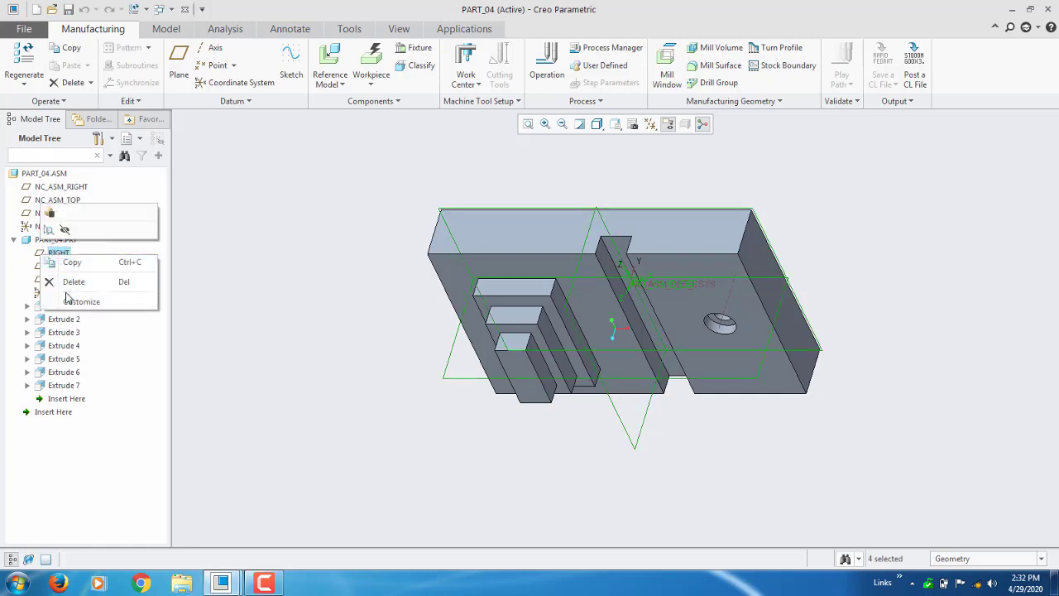
pyautogui.click(65, 232)
pyautogui.click(263, 583)
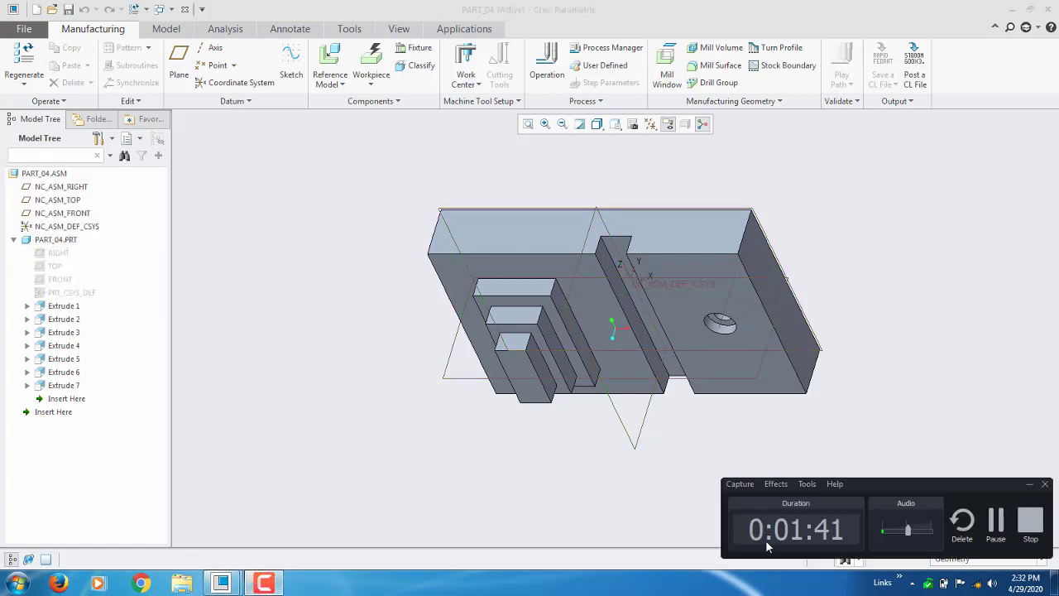
pyautogui.click(997, 521)
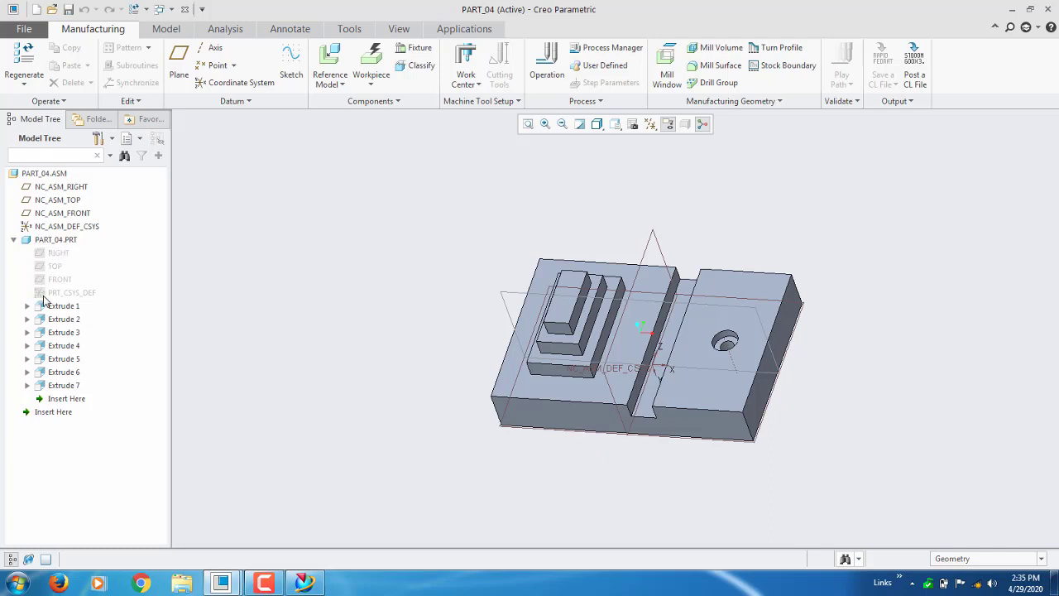
# Collapse PART_04.PRT in the model tree and hide the assembly coordinate system NC_ASM_DEF_CSYS
pyautogui.click(14, 239)
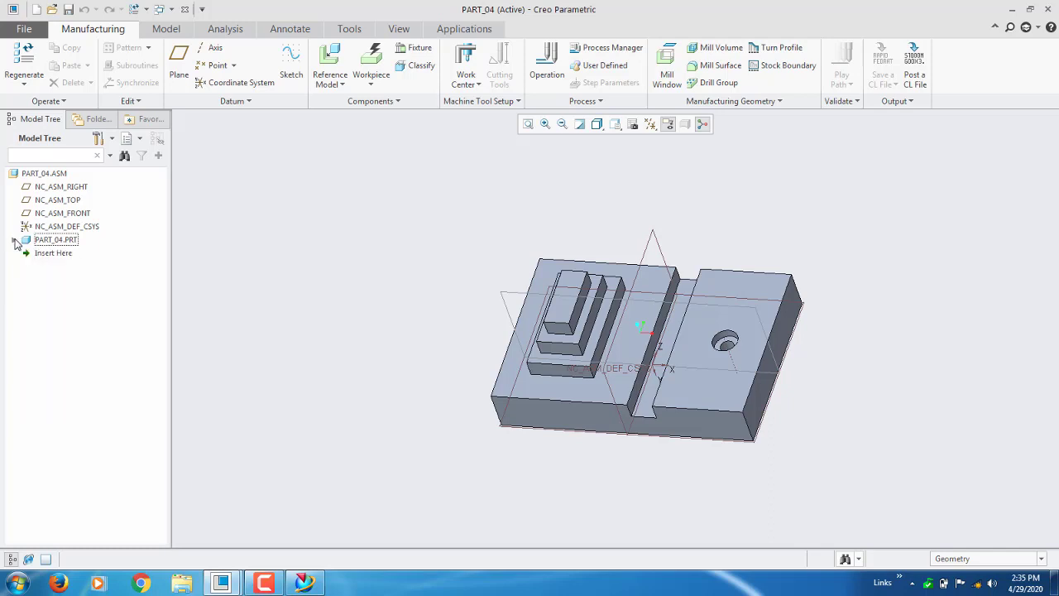
pyautogui.rightClick(106, 227)
pyautogui.click(123, 200)
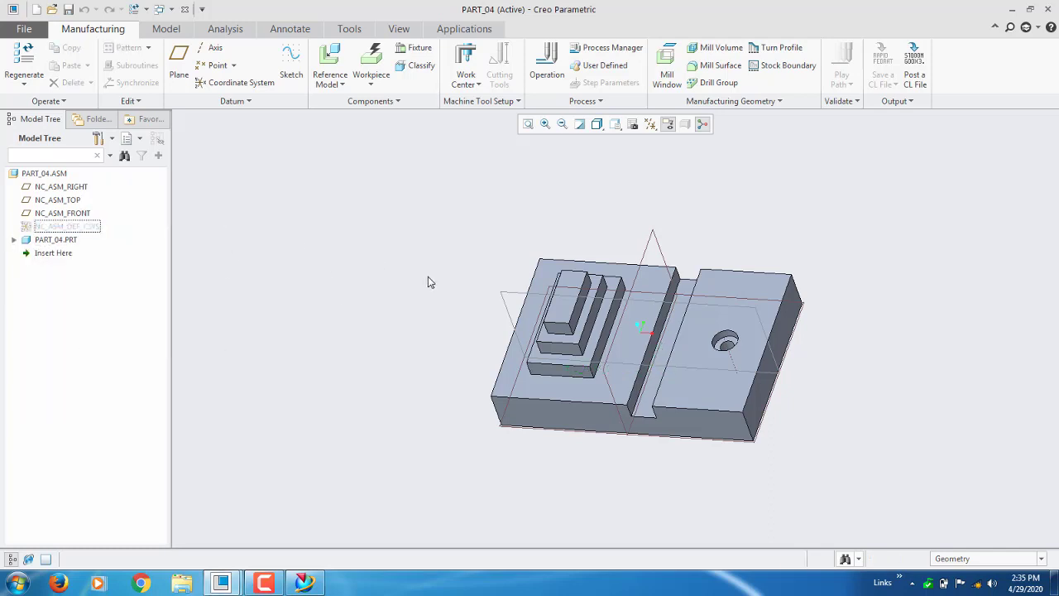
# Create an automatic rectangular workpiece enclosing the reference model, keeping the Custom stock setting
pyautogui.moveTo(428, 282); pyautogui.dragTo(446, 269, button='middle')
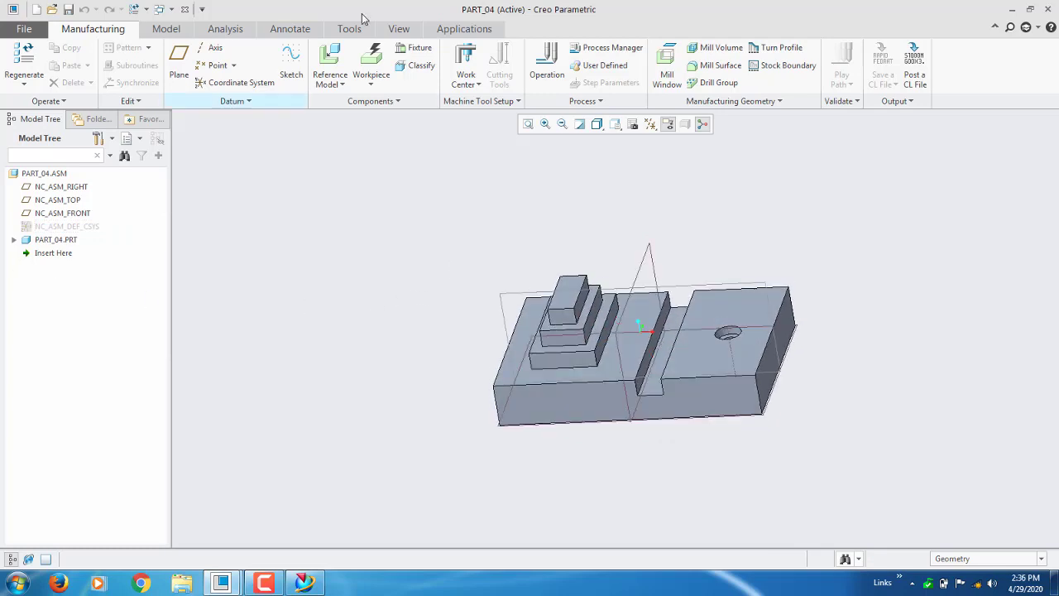
pyautogui.click(371, 54)
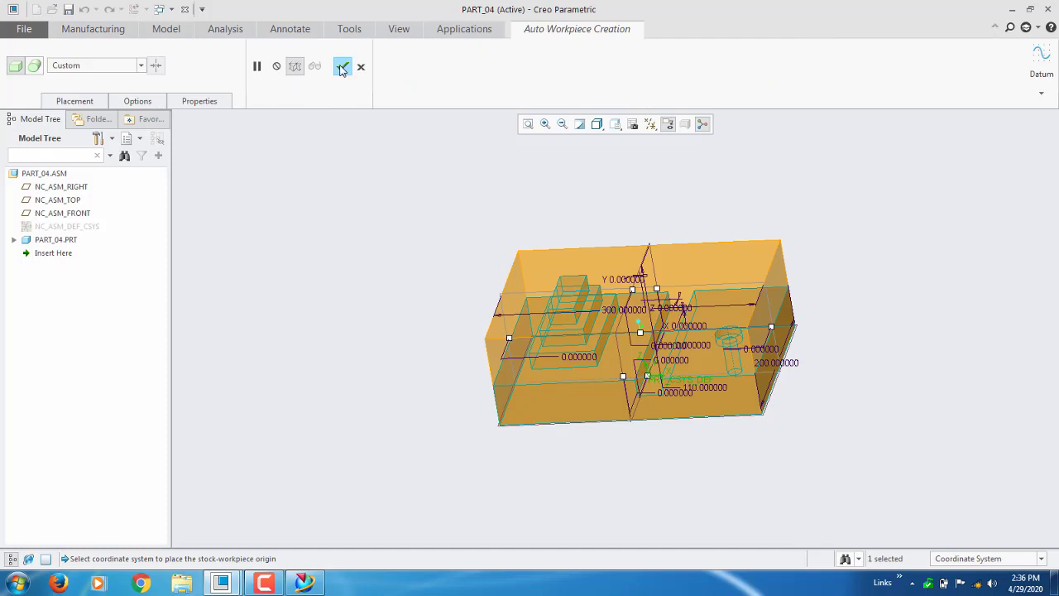
pyautogui.click(342, 67)
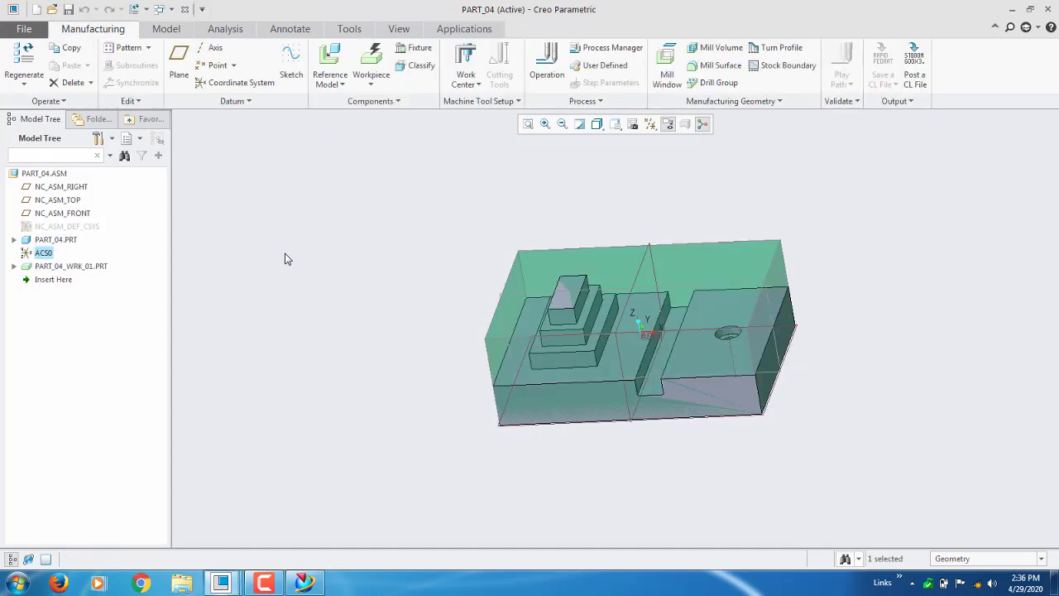
# Start a datum coordinate system located by the workpiece's top surface and the NC_ASM_RIGHT and NC_ASM_TOP planes
pyautogui.click(243, 86)
pyautogui.moveTo(451, 246); pyautogui.dragTo(689, 306, button='middle')
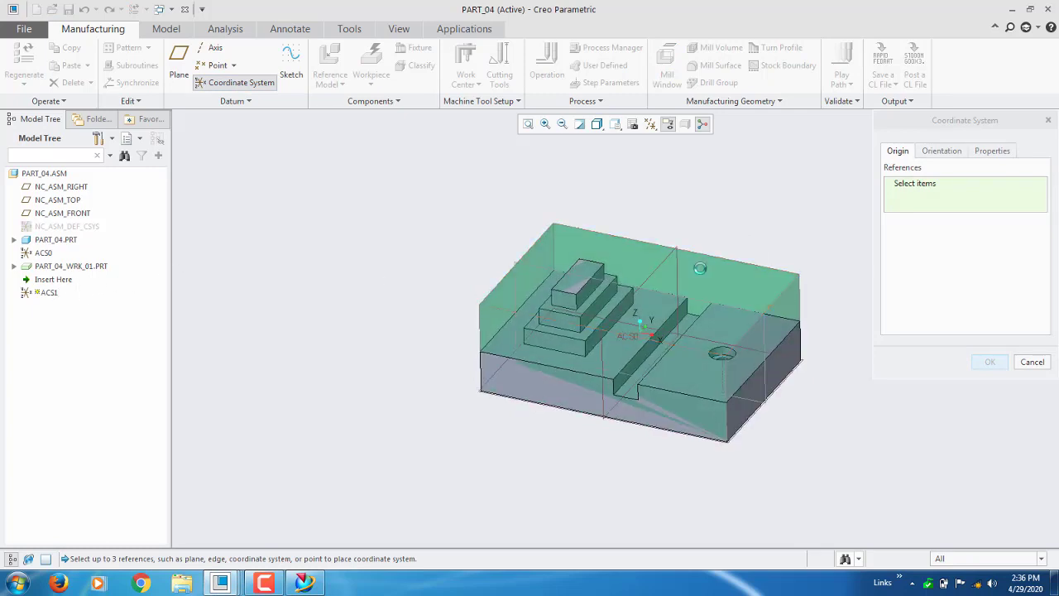
pyautogui.click(700, 268)
pyautogui.scroll(3, 695, 215)
pyautogui.scroll(-8, 686, 268)
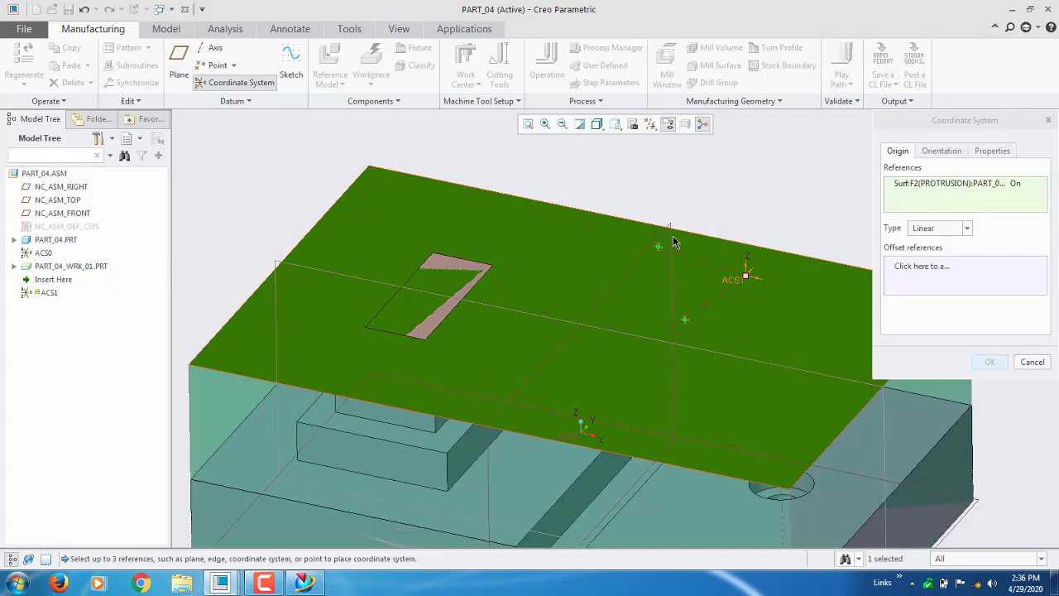
pyautogui.keyDown('ctrl'); pyautogui.click(278, 264); pyautogui.keyUp('ctrl')
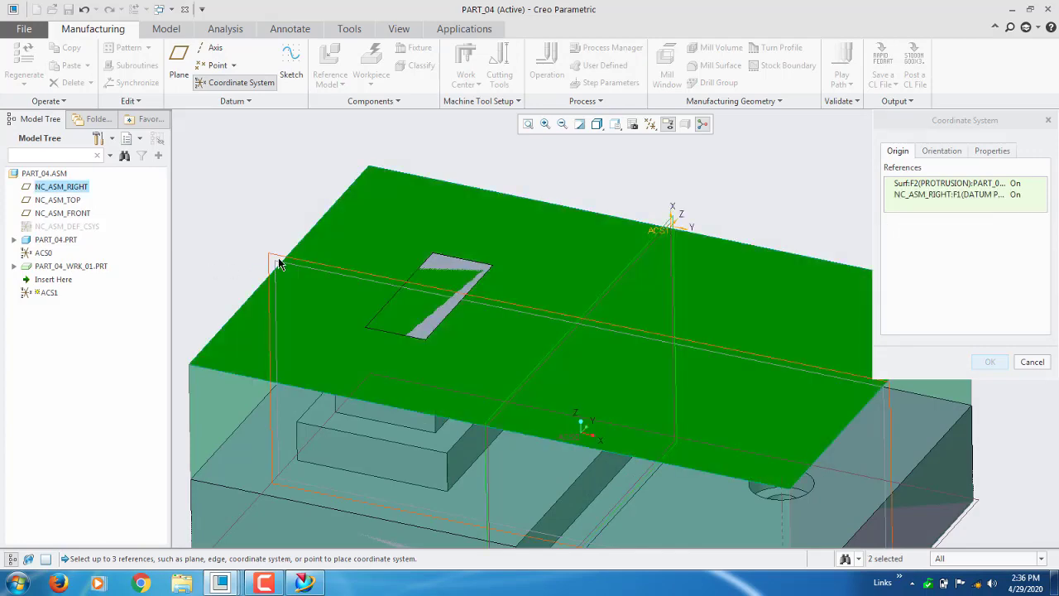
pyautogui.keyDown('ctrl'); pyautogui.click(459, 272); pyautogui.keyUp('ctrl')
pyautogui.scroll(4, 468, 276)
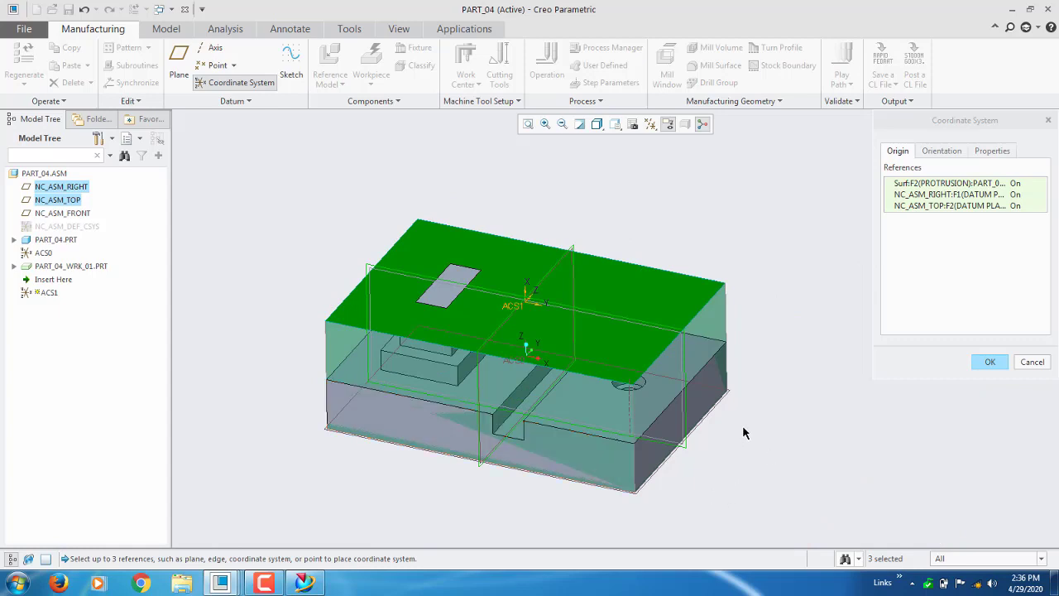
# Orient the new coordinate system with the workpiece's top surface determining Z and NC_ASM_RIGHT projecting X, and finish it
pyautogui.moveTo(387, 325); pyautogui.dragTo(364, 329, button='middle')
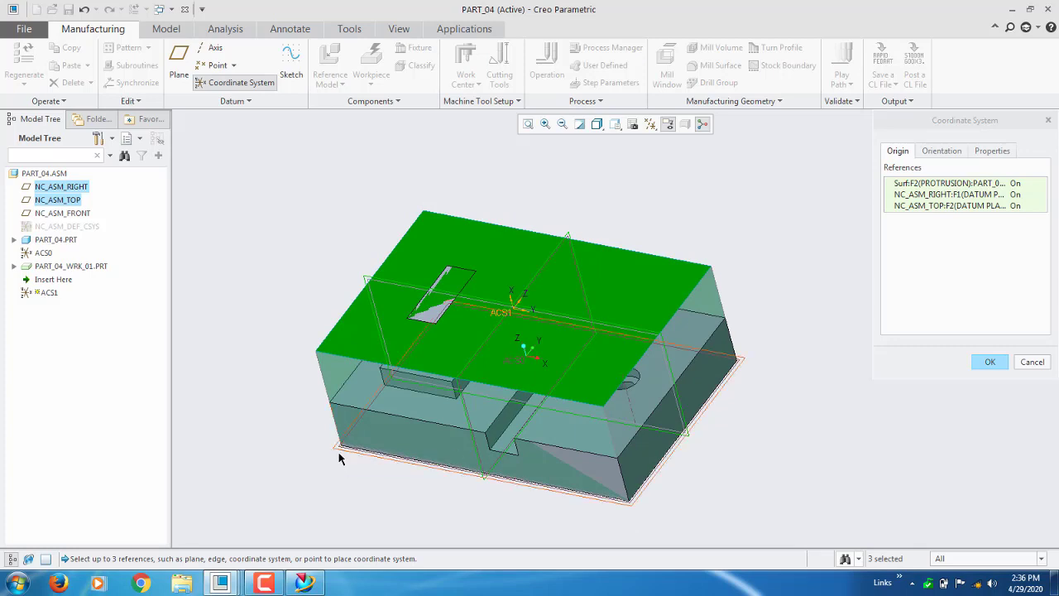
pyautogui.click(945, 153)
pyautogui.click(996, 293)
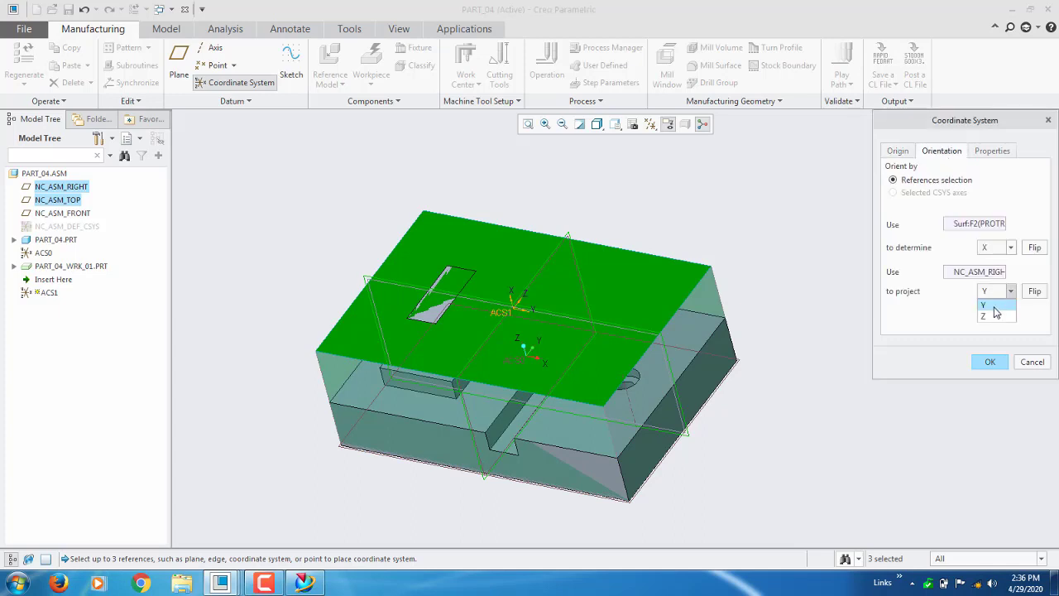
pyautogui.click(987, 305)
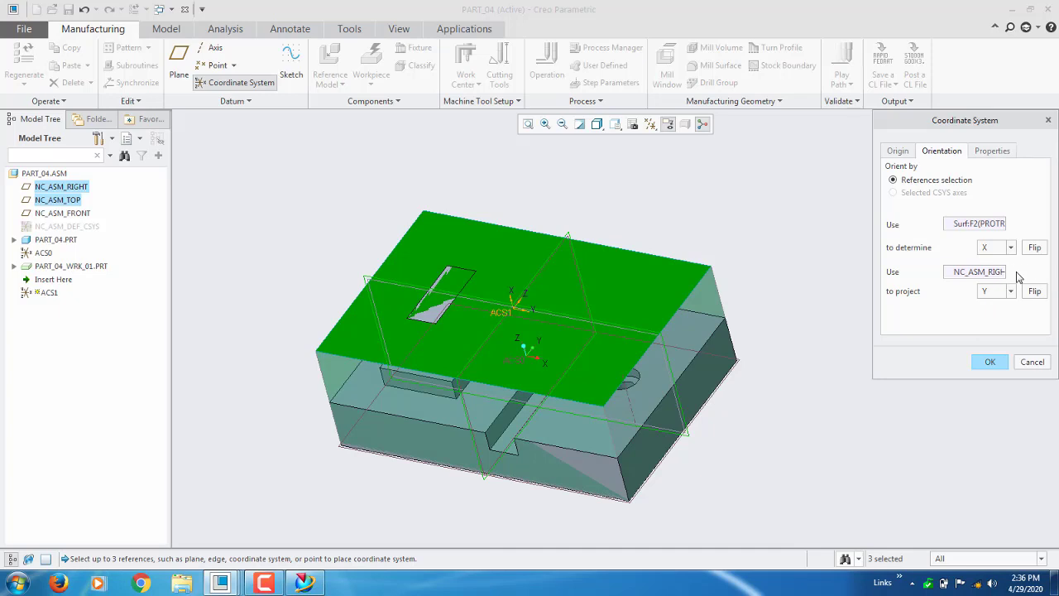
pyautogui.click(1010, 247)
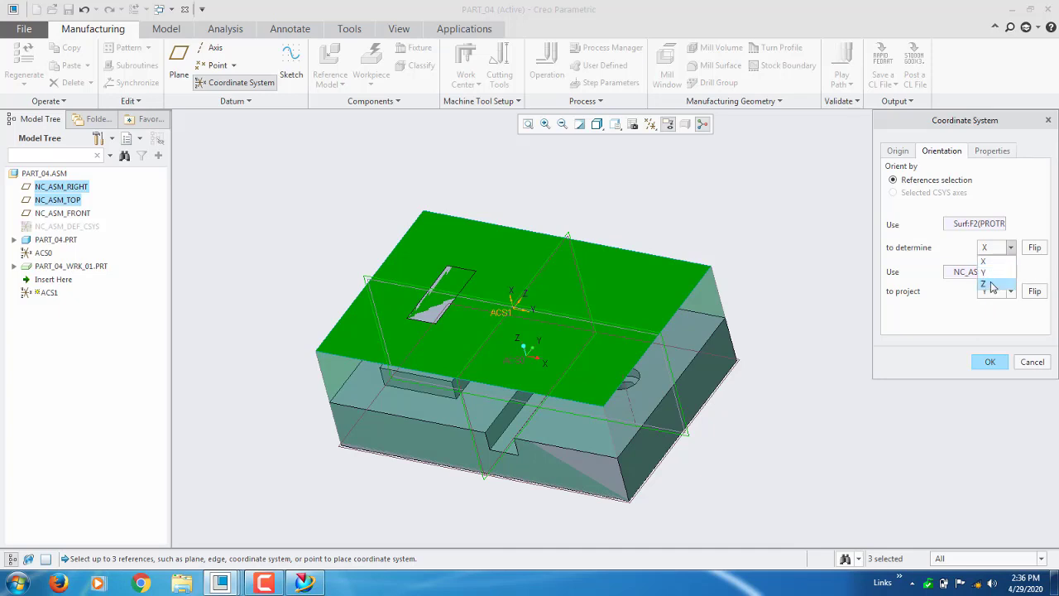
pyautogui.click(992, 285)
pyautogui.click(998, 291)
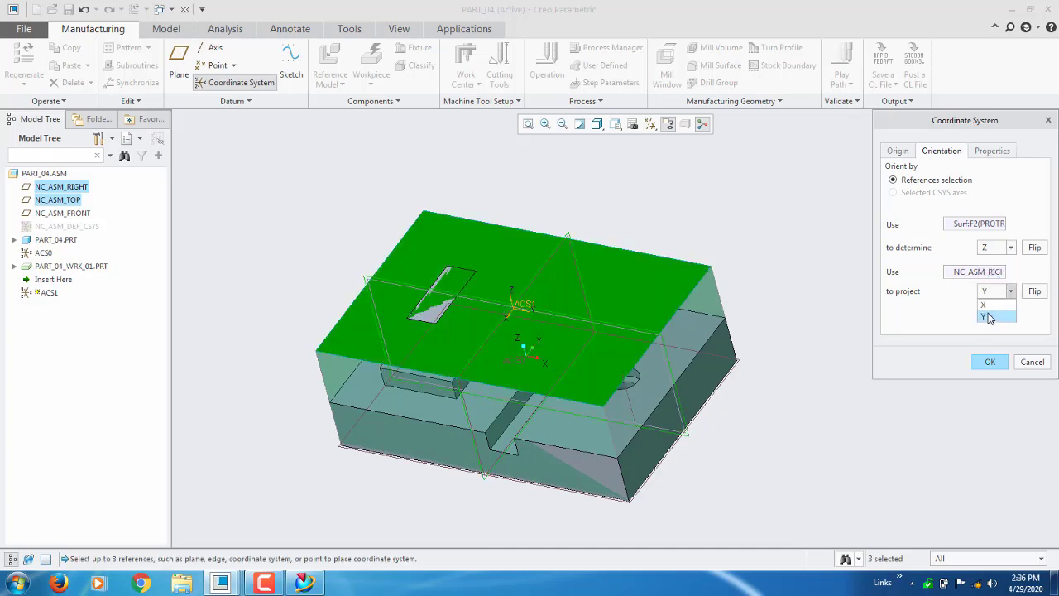
pyautogui.click(984, 306)
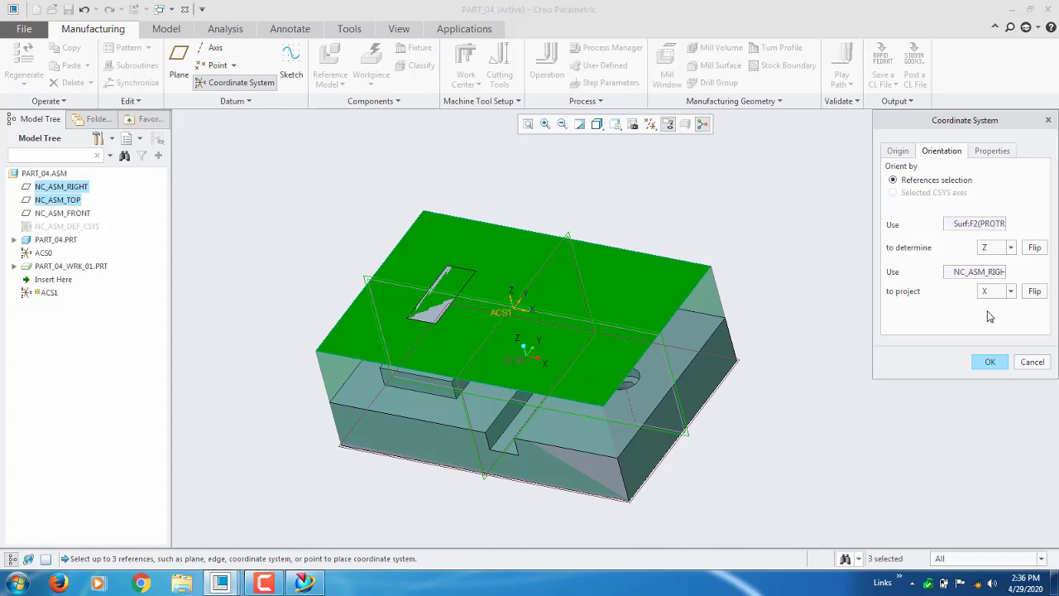
pyautogui.click(991, 364)
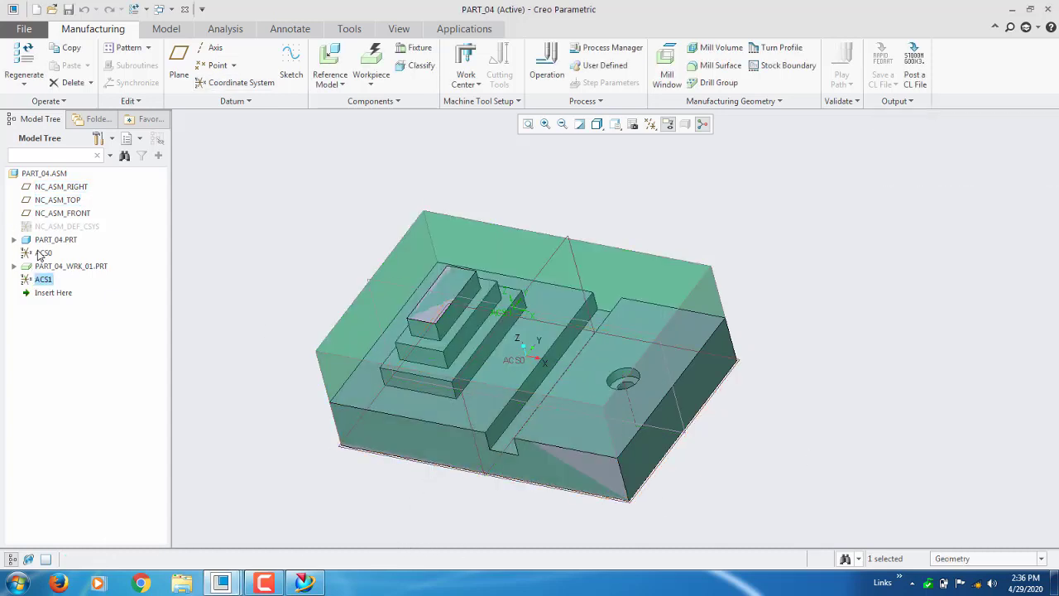
# Hide the coordinate systems ACS0 and CS0, the latter inside the workpiece PART_04_WRK_01.PRT
pyautogui.click(13, 266)
pyautogui.keyDown('ctrl'); pyautogui.click(43, 252); pyautogui.keyUp('ctrl')
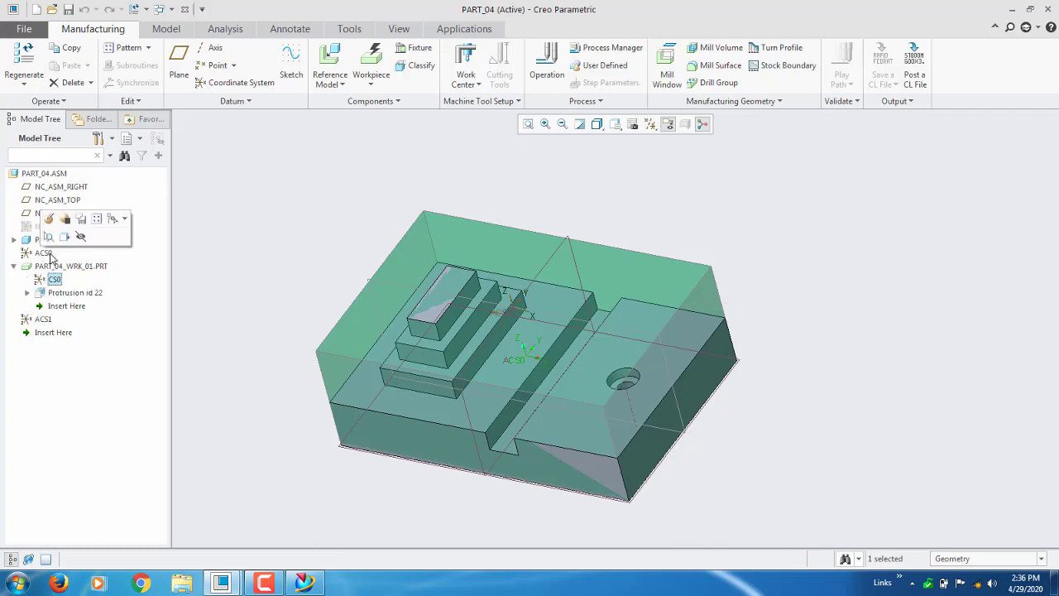
pyautogui.rightClick(43, 252)
pyautogui.click(71, 229)
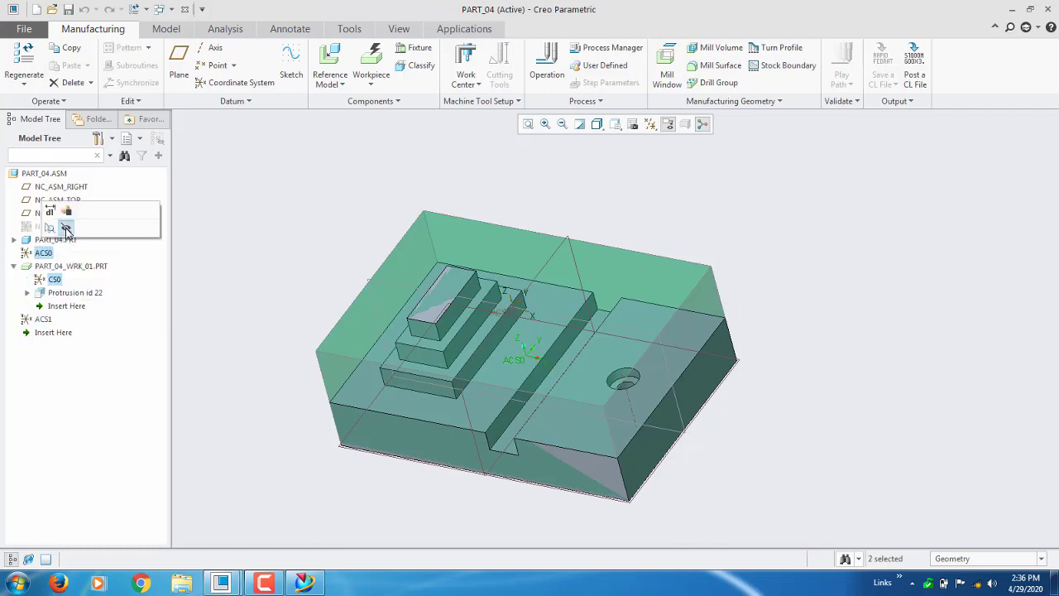
pyautogui.click(14, 267)
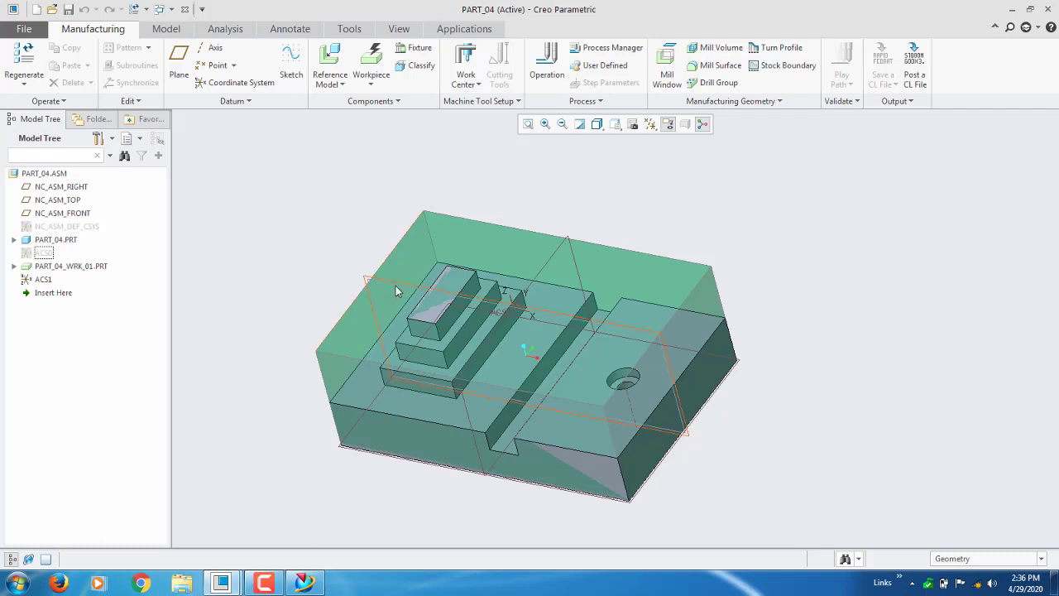
pyautogui.moveTo(412, 344); pyautogui.dragTo(480, 331, button='middle')
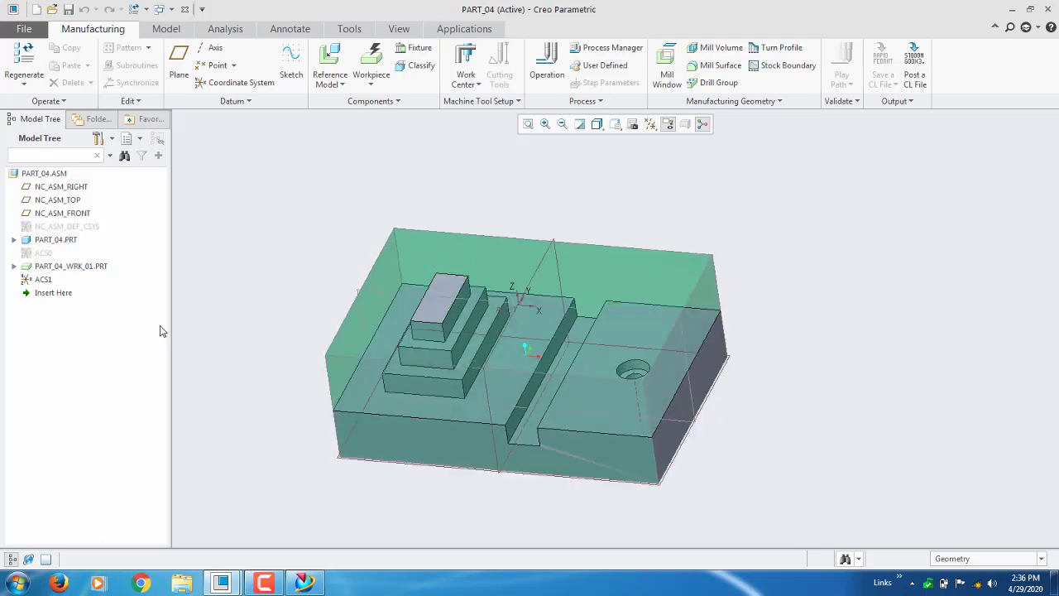
# Rename the coordinate system ACS1 as MCS
pyautogui.doubleClick(44, 280)
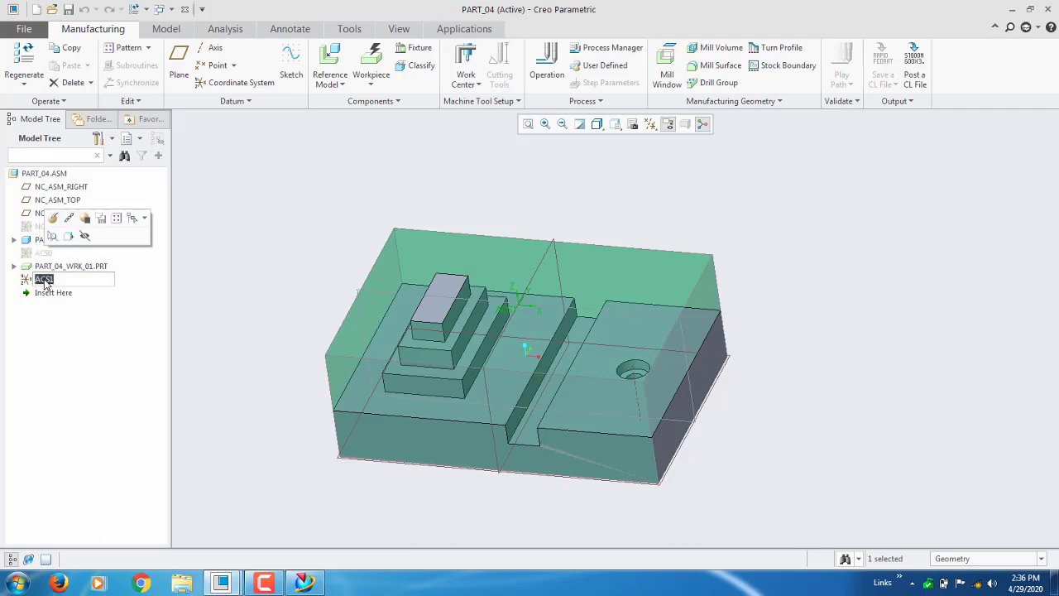
pyautogui.write('mcs')
pyautogui.press('Return')
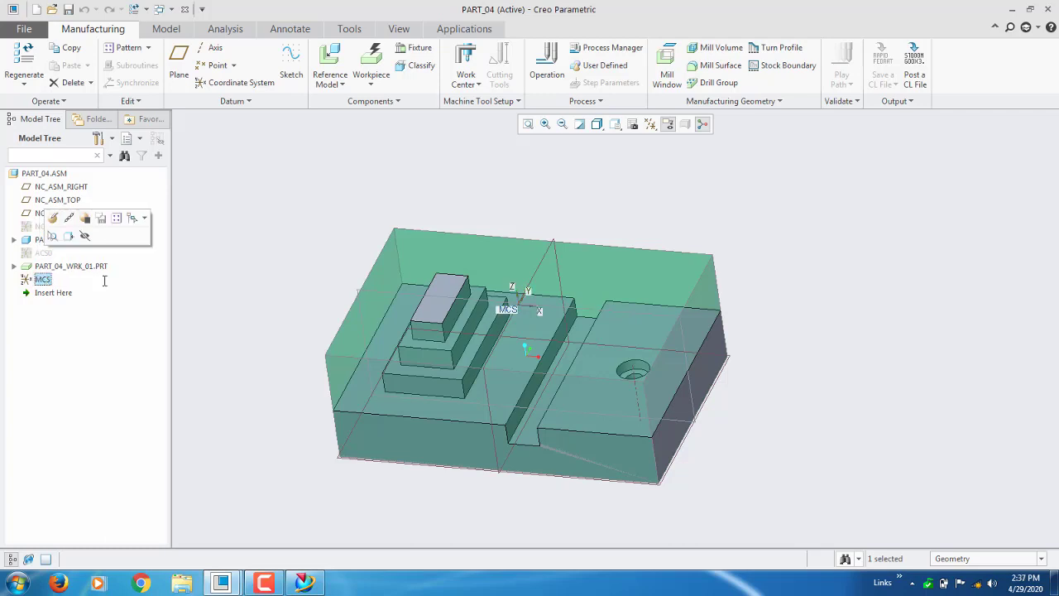
pyautogui.click(254, 272)
pyautogui.moveTo(705, 244); pyautogui.dragTo(592, 270, button='middle')
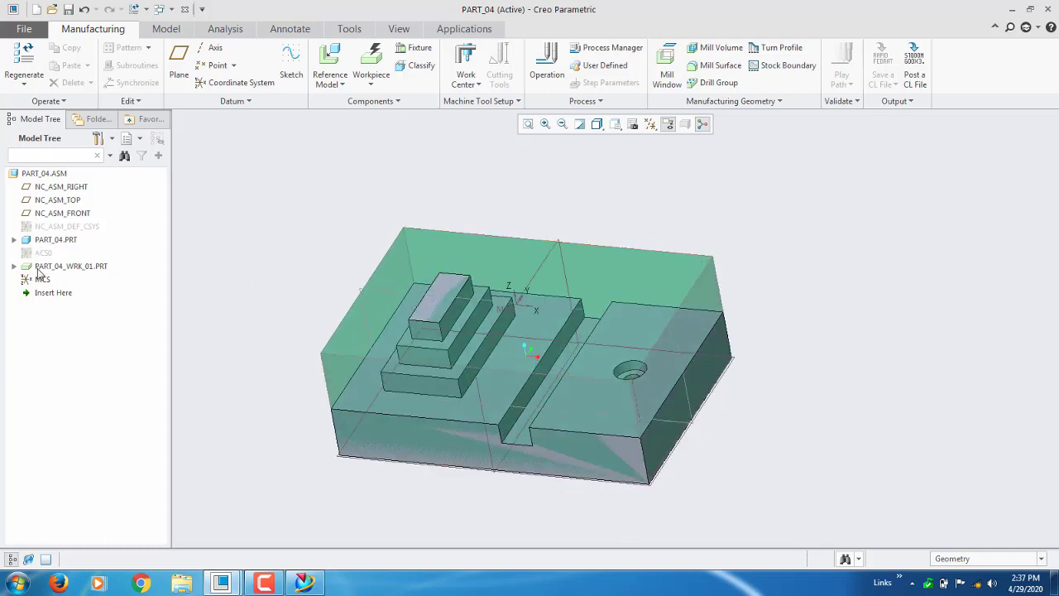
# Create a datum plane on the workpiece's top surface with a 0.00 offset
pyautogui.click(178, 62)
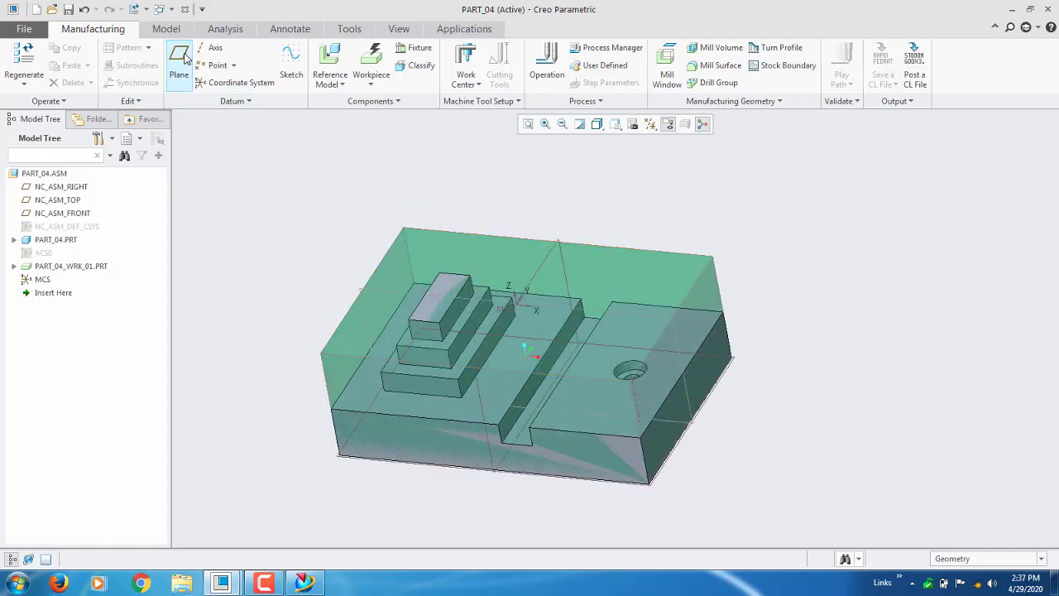
pyautogui.click(471, 265)
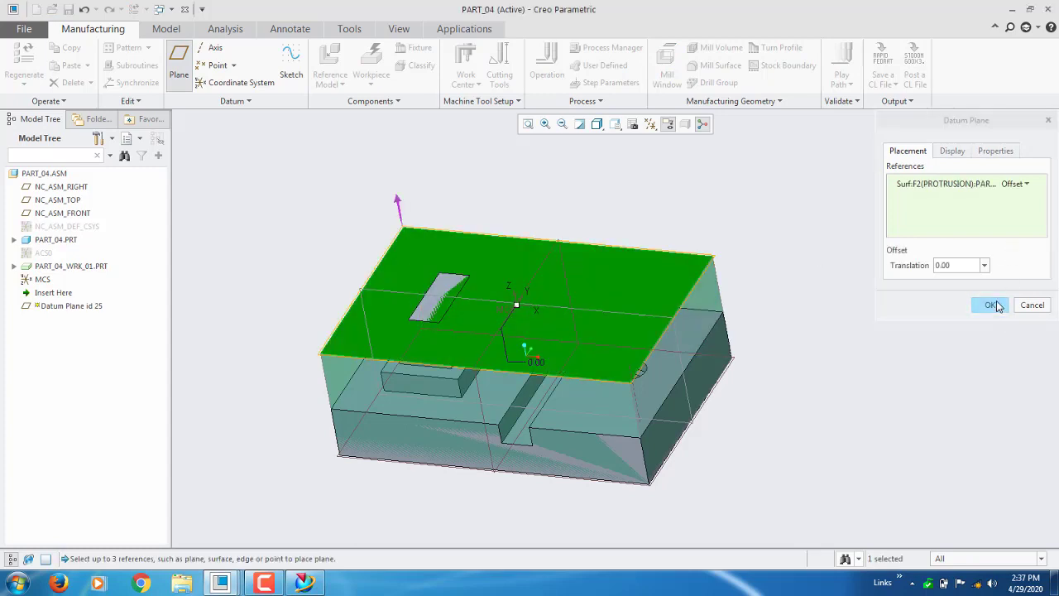
pyautogui.click(992, 305)
# Hide the workpiece PART_04_WRK_01.PRT so that only the reference model is displayed
pyautogui.rightClick(64, 264)
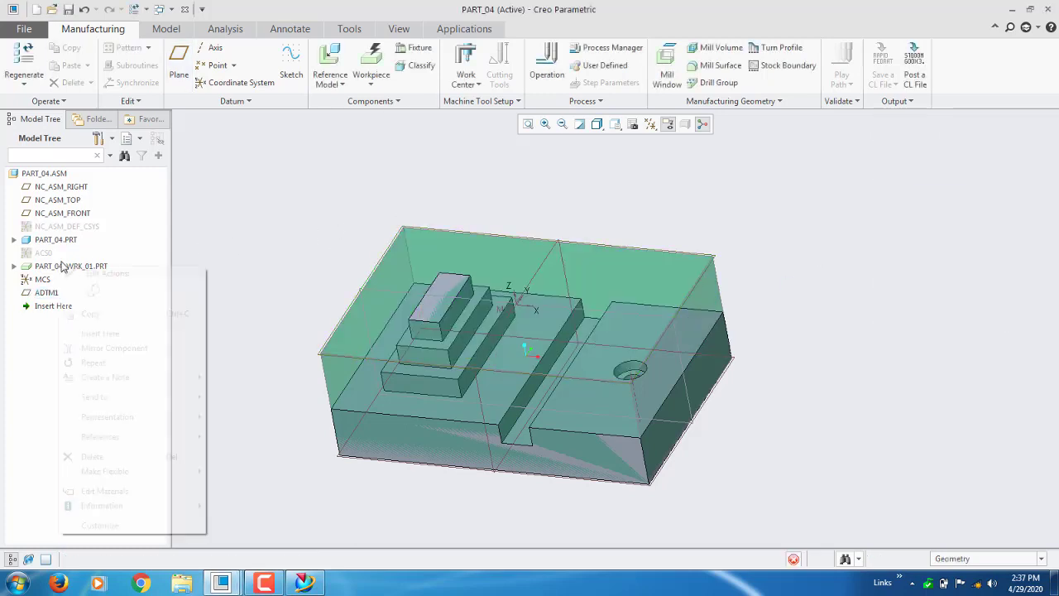
pyautogui.click(80, 239)
pyautogui.moveTo(693, 237)
pyautogui.mouseDown(button='middle')
pyautogui.moveTo(686, 208)
pyautogui.moveTo(685, 256)
pyautogui.mouseUp(button='middle')
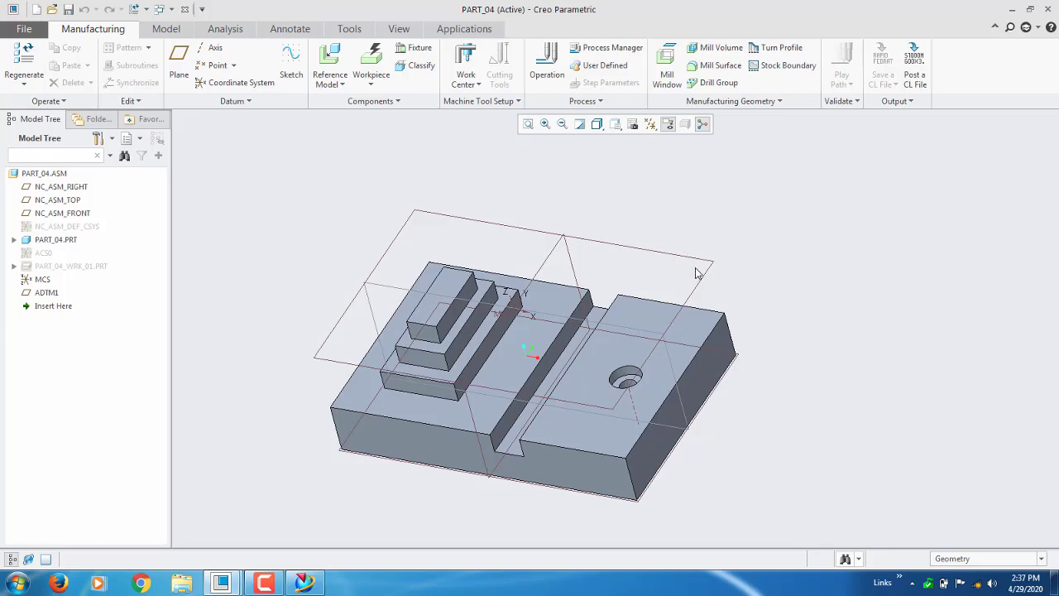
pyautogui.moveTo(695, 272); pyautogui.dragTo(714, 246, button='middle')
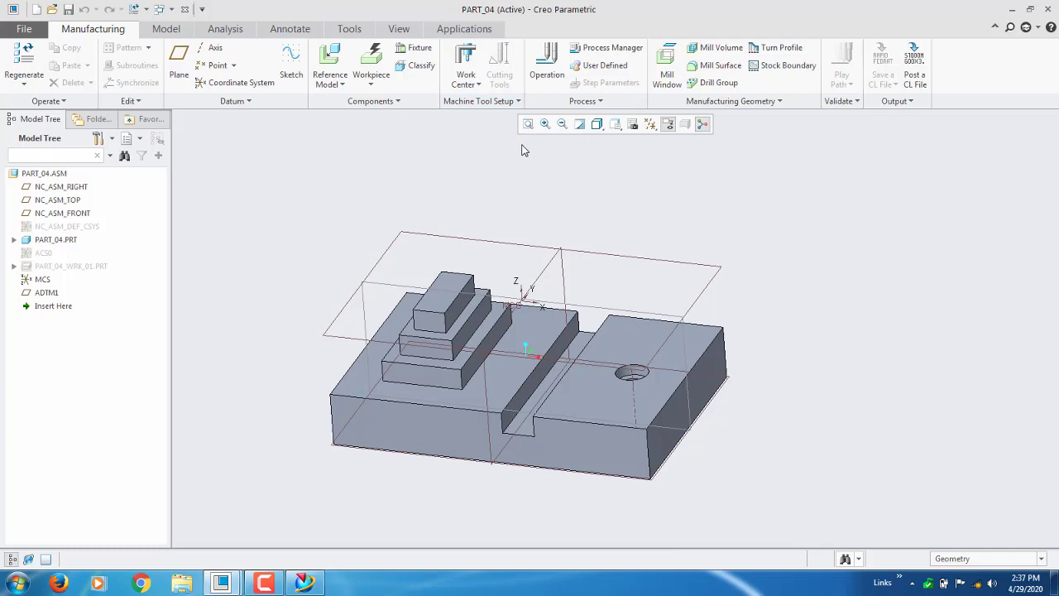
# Create a milling work center with its default settings and an operation that uses MCS as its coordinate system
pyautogui.click(467, 56)
pyautogui.click(913, 466)
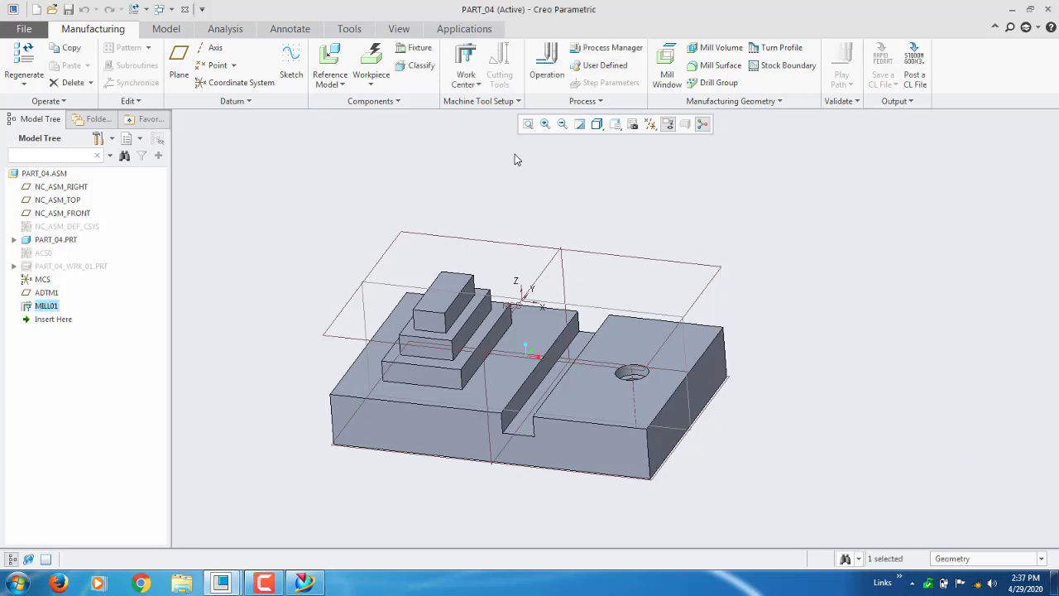
pyautogui.click(548, 66)
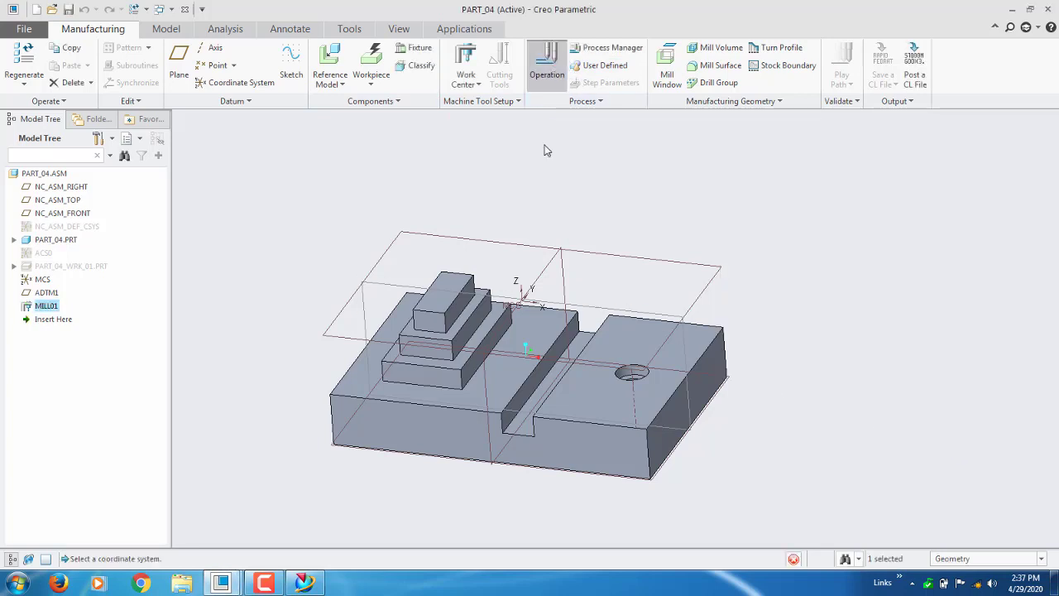
pyautogui.click(43, 279)
pyautogui.click(556, 67)
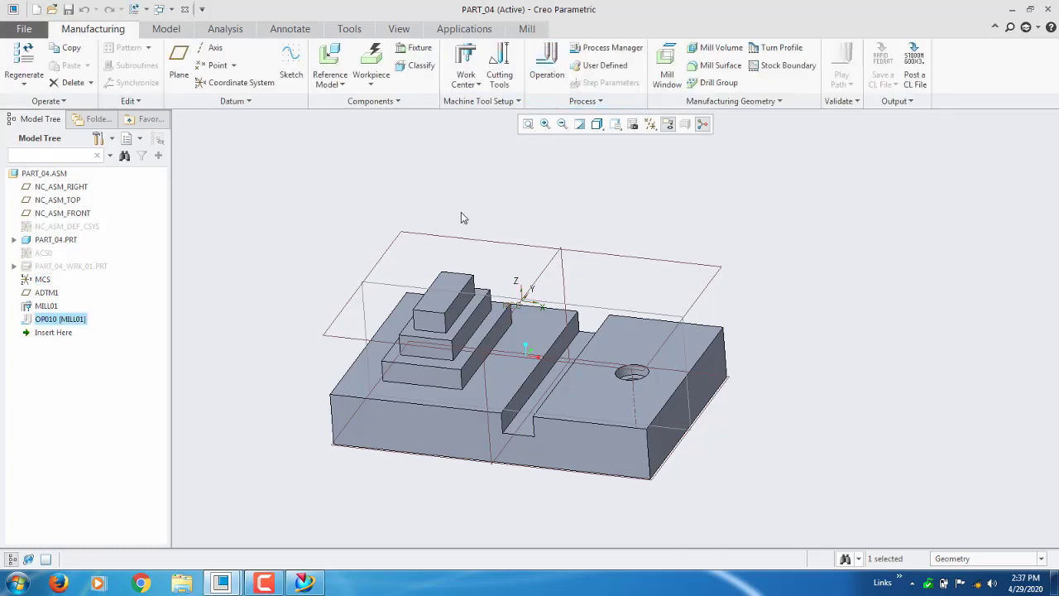
pyautogui.moveTo(499, 234)
pyautogui.mouseDown(button='middle')
pyautogui.moveTo(483, 252)
pyautogui.moveTo(501, 240)
pyautogui.mouseUp(button='middle')
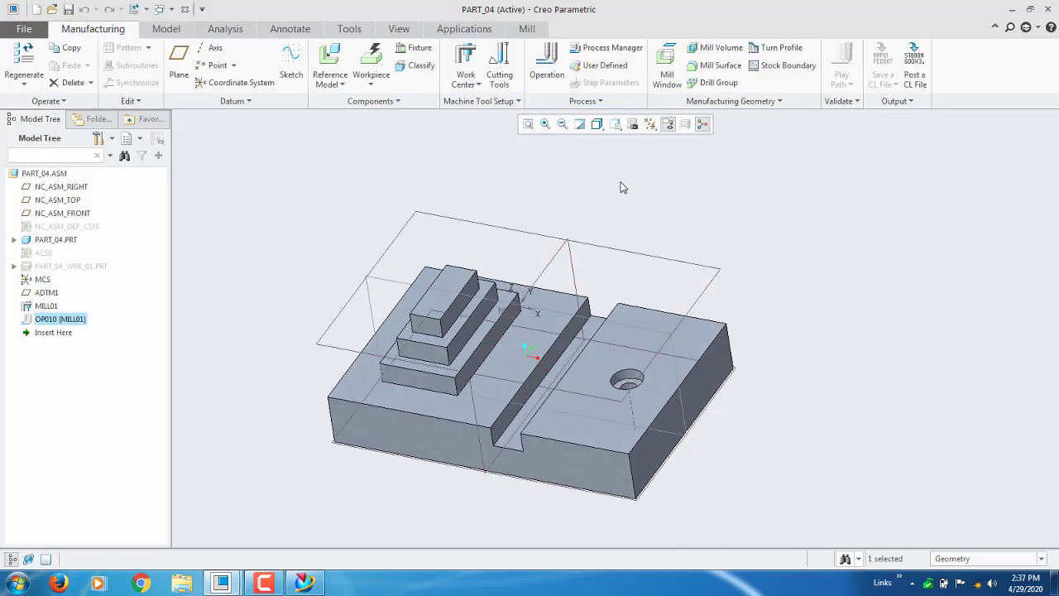
# Start a Trajectory milling sequence in operation OP010
pyautogui.click(529, 32)
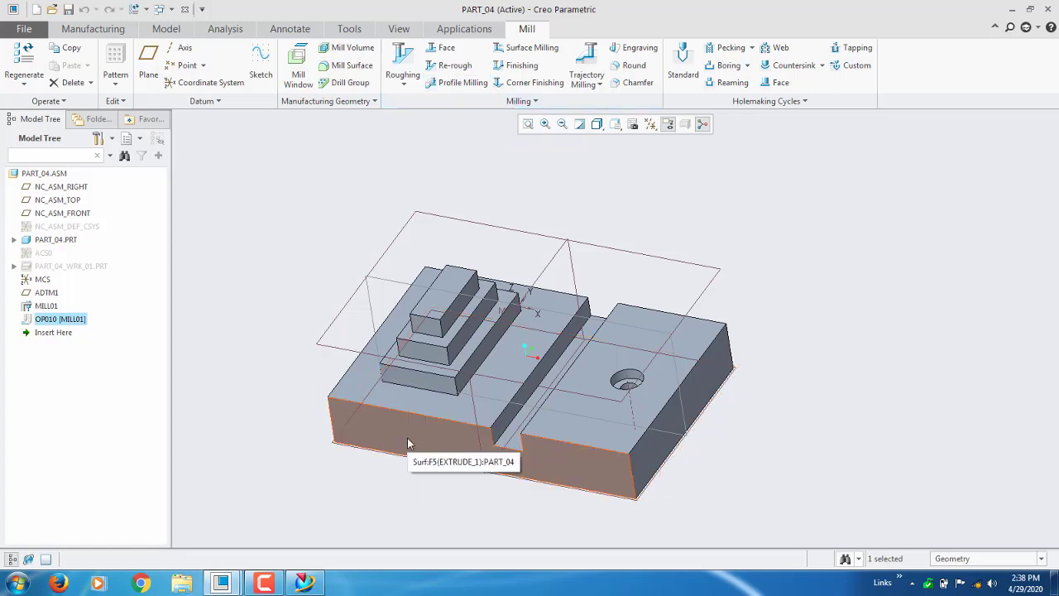
pyautogui.click(348, 447)
pyautogui.scroll(2, 348, 447)
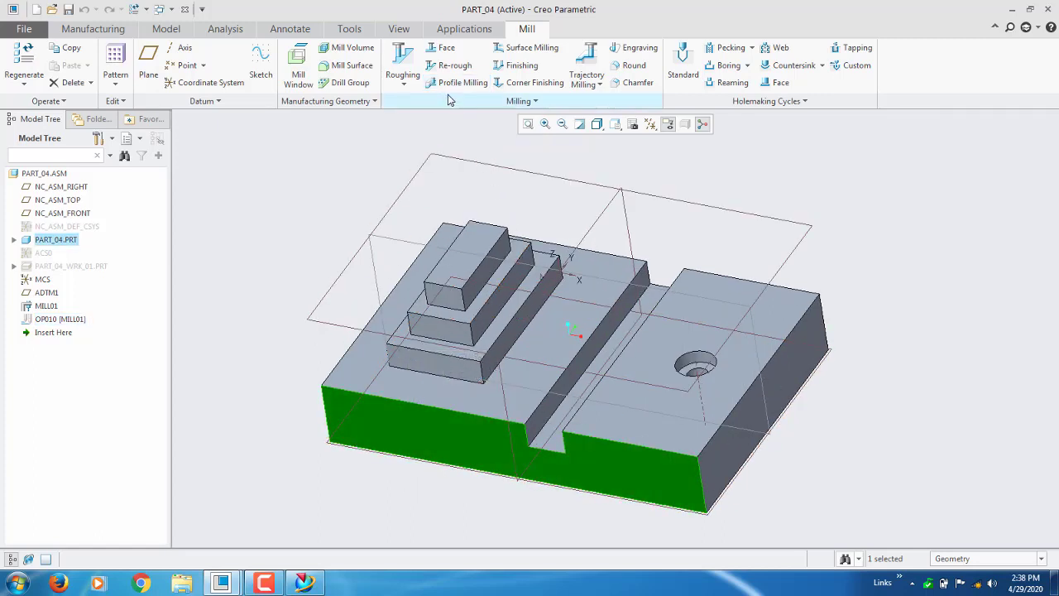
pyautogui.click(598, 85)
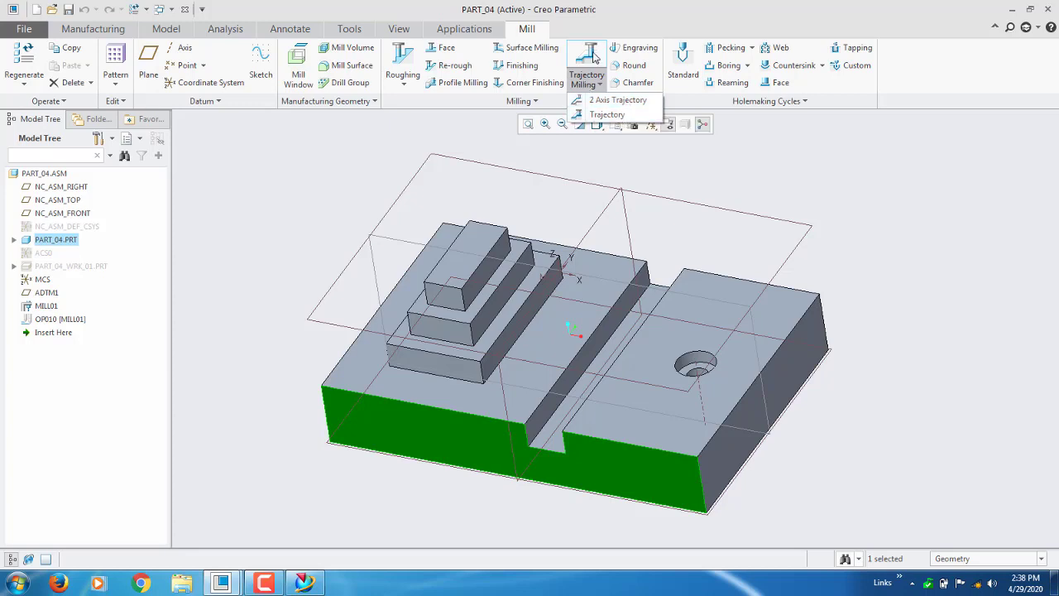
pyautogui.click(458, 141)
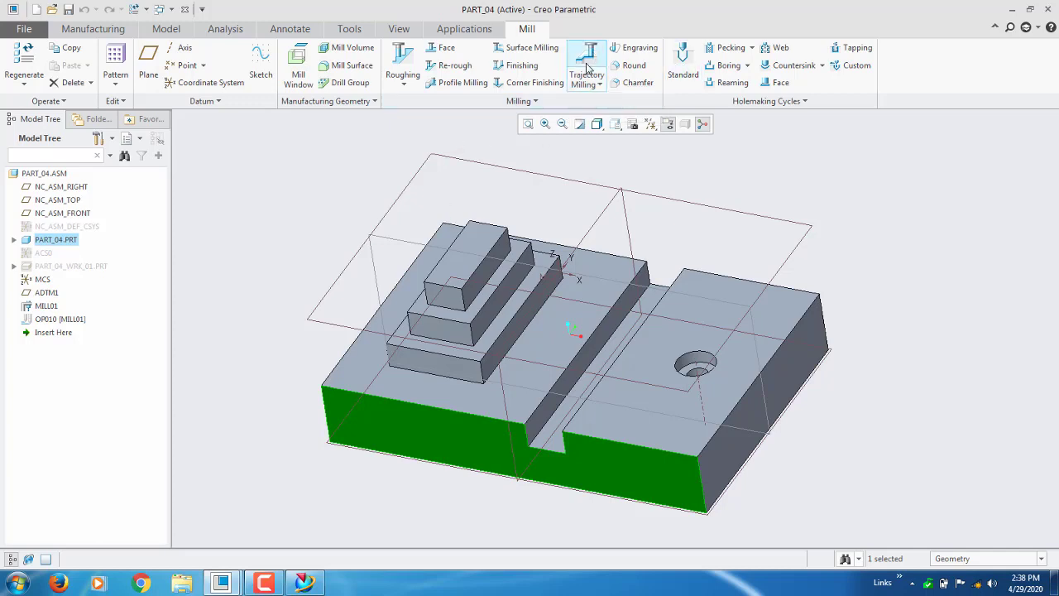
pyautogui.click(597, 86)
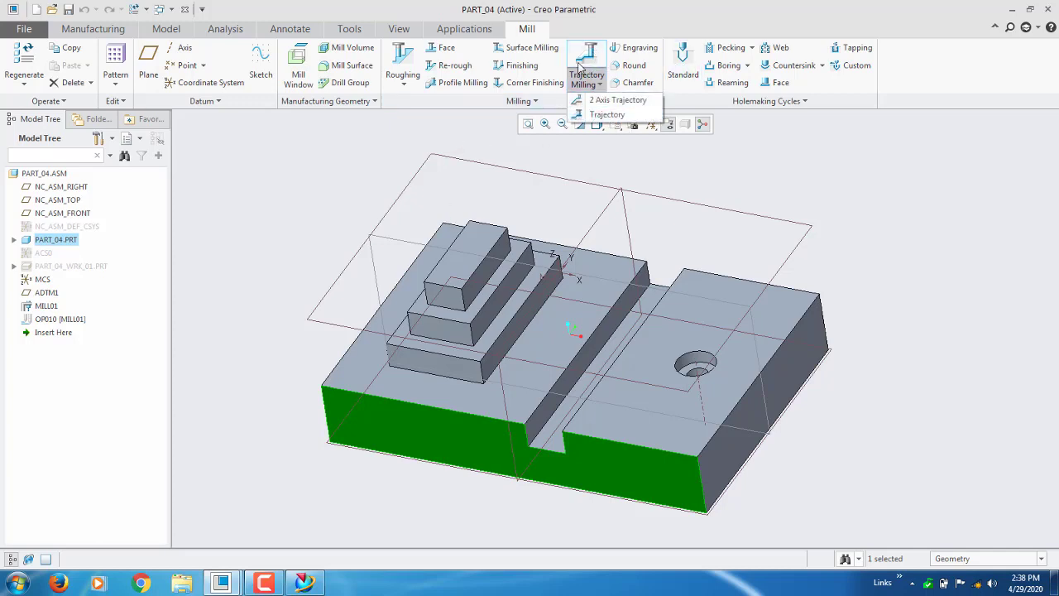
pyautogui.click(586, 53)
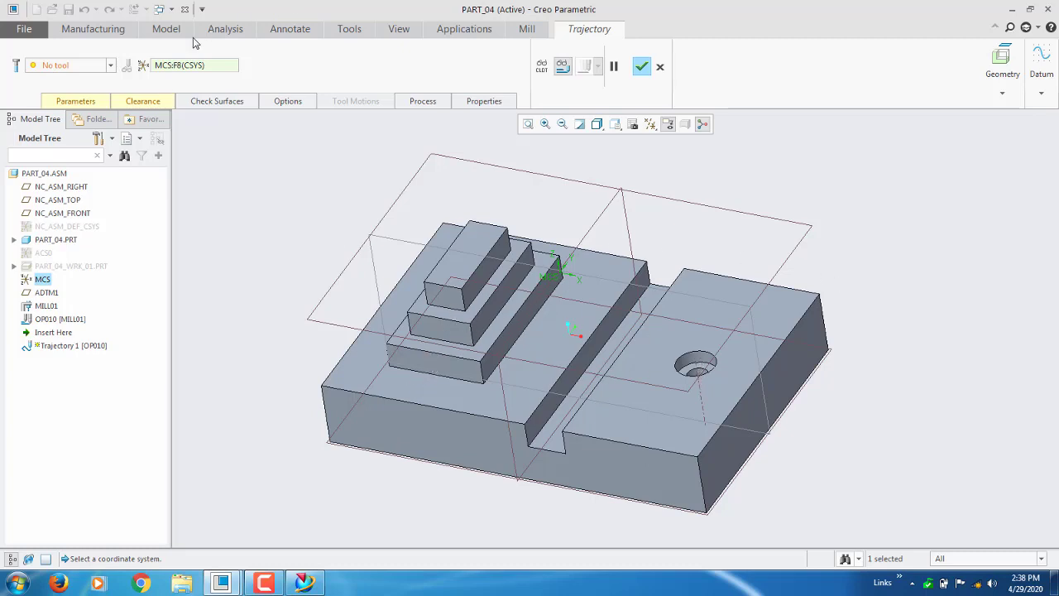
pyautogui.click(109, 67)
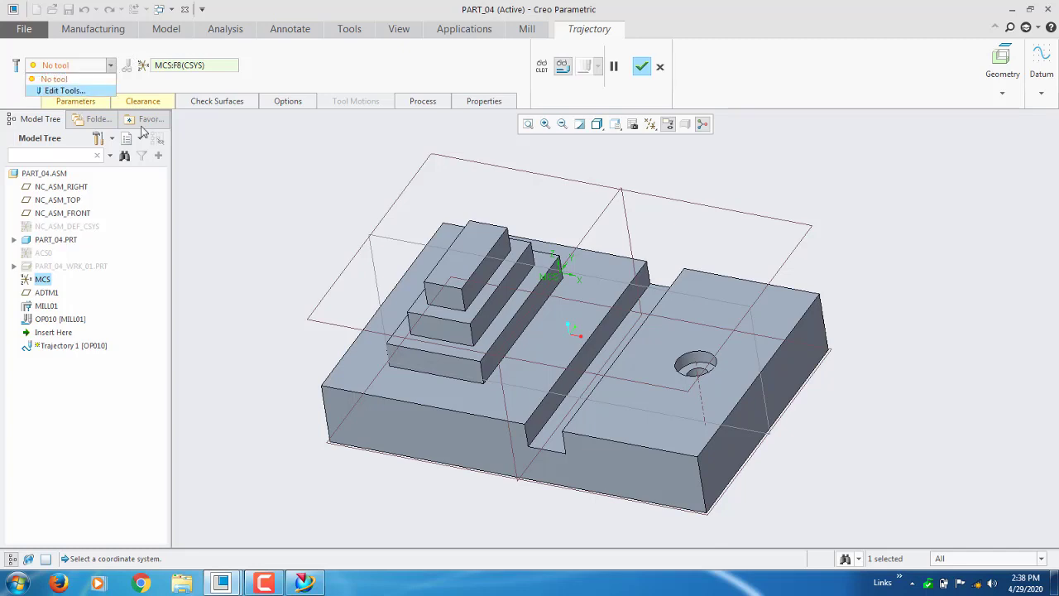
pyautogui.click(405, 367)
pyautogui.scroll(-1, 412, 356)
pyautogui.moveTo(274, 337); pyautogui.dragTo(399, 293, button='middle')
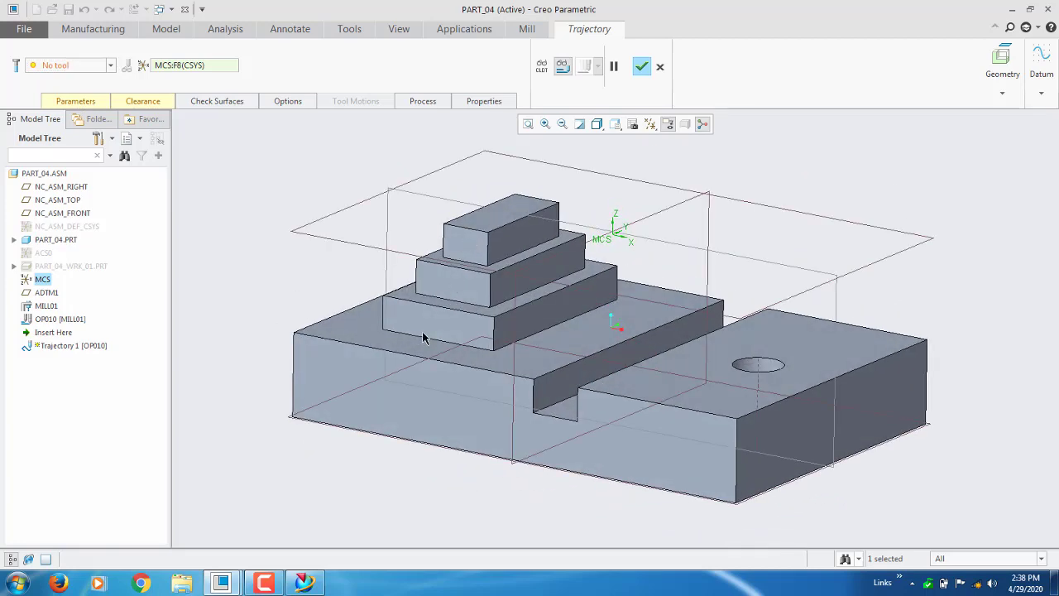
pyautogui.moveTo(422, 338); pyautogui.dragTo(356, 348, button='middle')
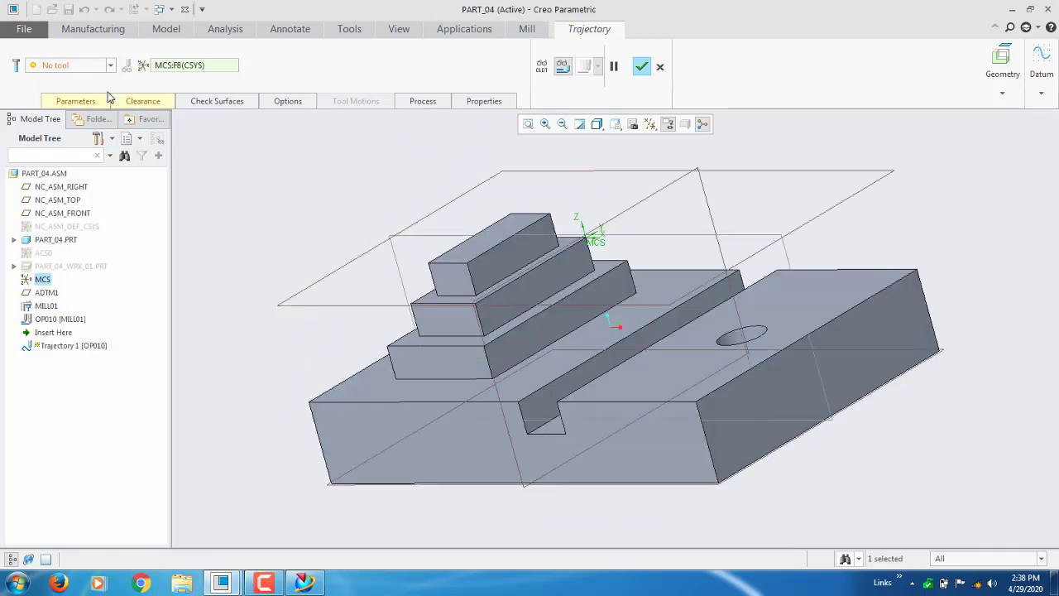
# Start a new end mill in the tool setup for the trajectory sequence and name it 16em
pyautogui.click(111, 66)
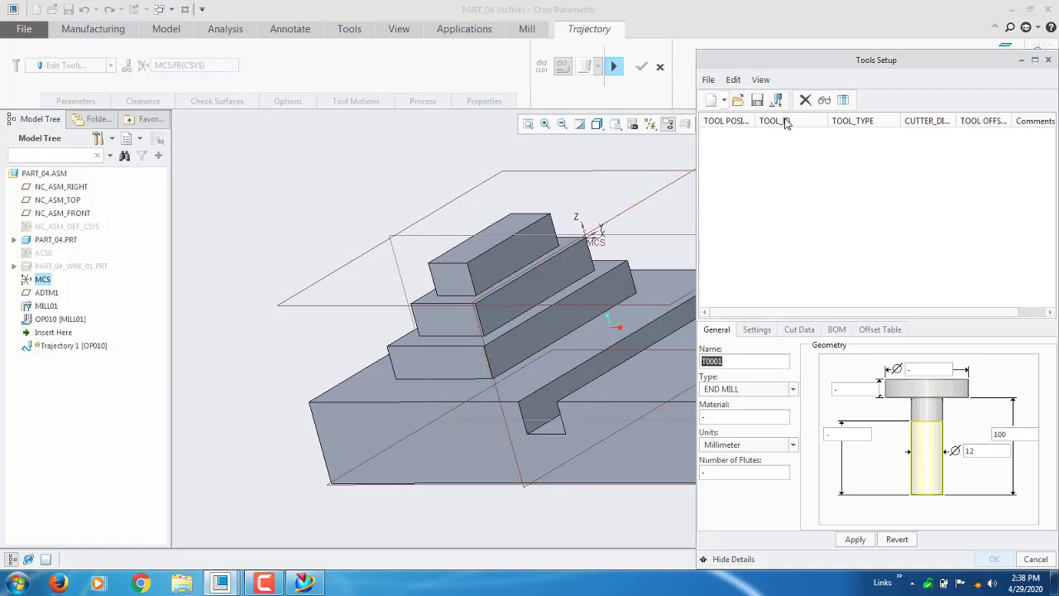
pyautogui.click(712, 102)
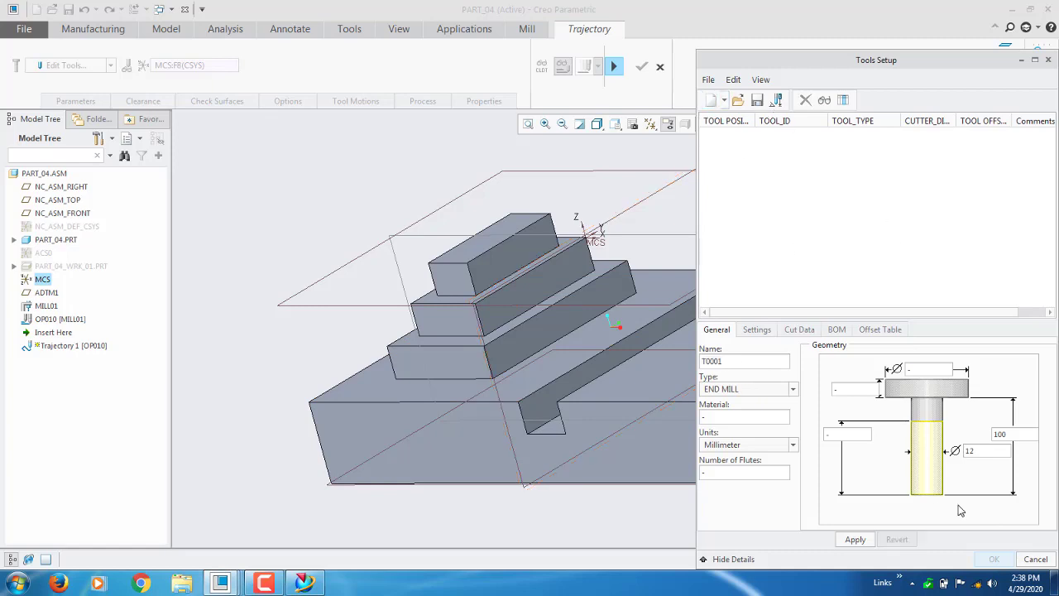
pyautogui.doubleClick(762, 362)
pyautogui.write('q')
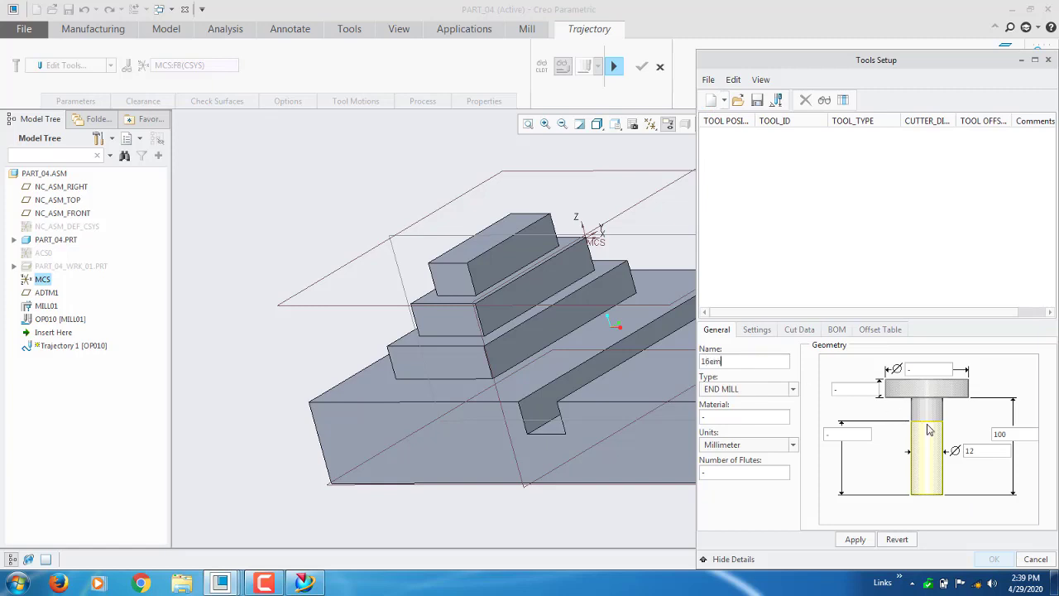
# Set the end mill's cutter diameter to 16, cutting length to 50 and overall length to 75, and assign it to the sequence
pyautogui.doubleClick(988, 456)
pyautogui.doubleClick(859, 434)
pyautogui.click(1007, 436)
pyautogui.doubleClick(1006, 435)
pyautogui.write('75')
pyautogui.click(856, 540)
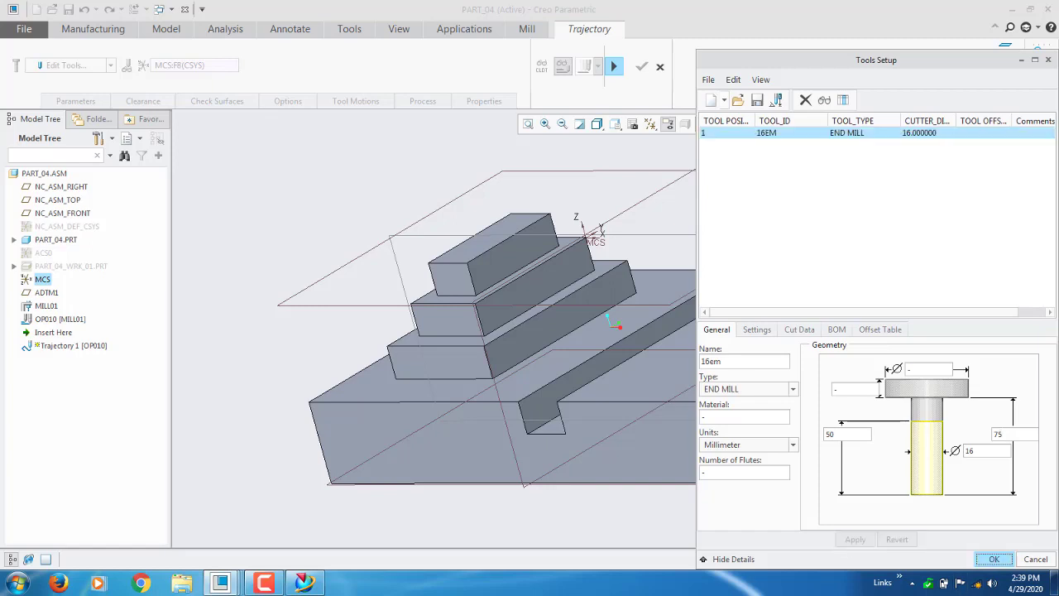
pyautogui.click(993, 559)
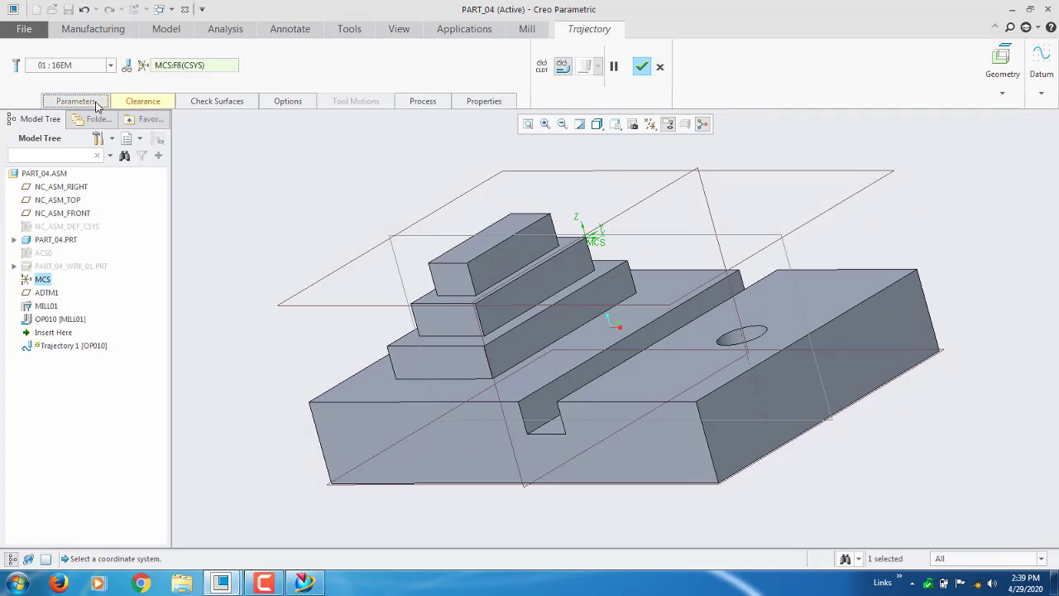
# Edit the full parameters of the Trajectory 1 sequence, setting CUT_FEED to 1200 and ARC_FEED to 800
pyautogui.click(96, 104)
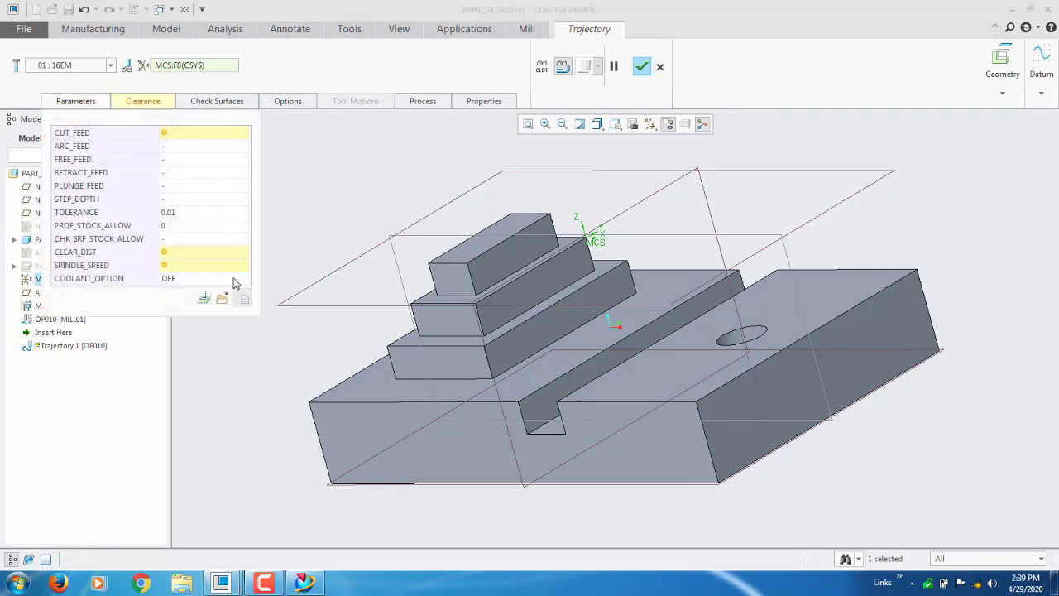
pyautogui.click(203, 297)
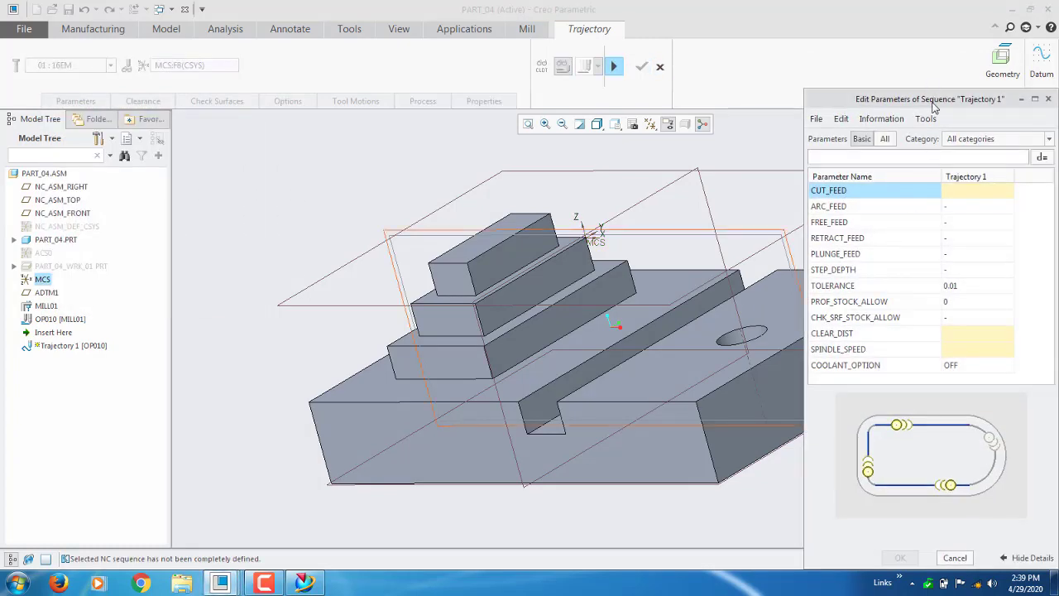
pyautogui.moveTo(933, 106); pyautogui.dragTo(183, 45)
pyautogui.click(282, 133)
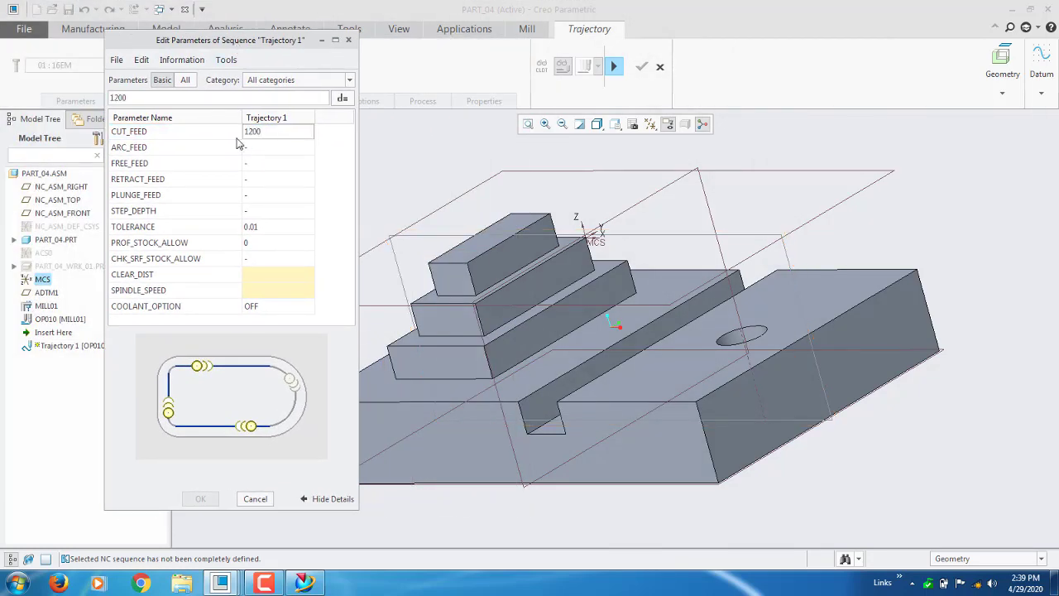
pyautogui.click(238, 146)
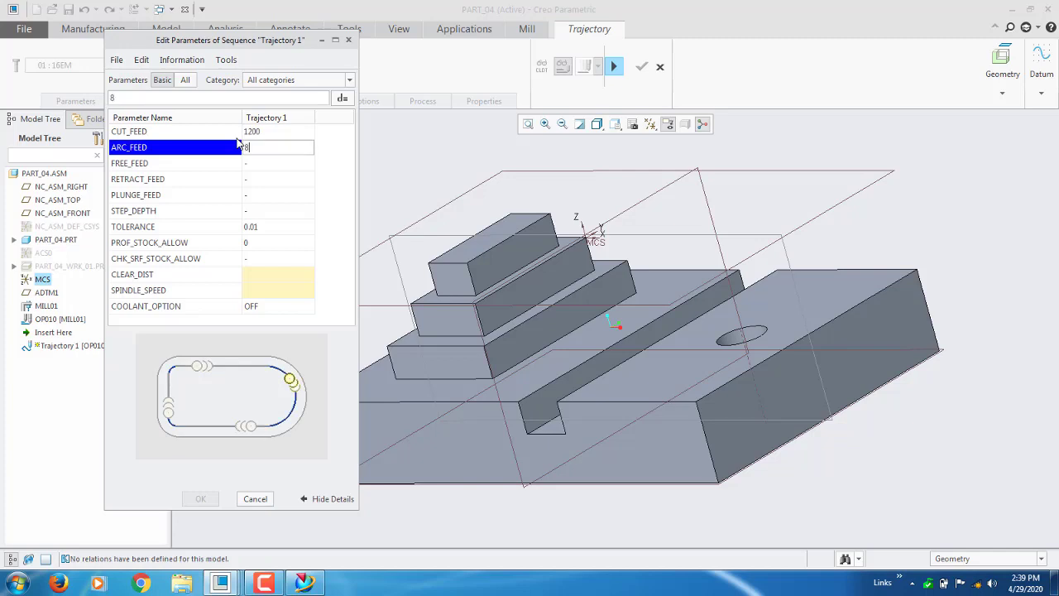
pyautogui.press('Return')
pyautogui.press('Return')
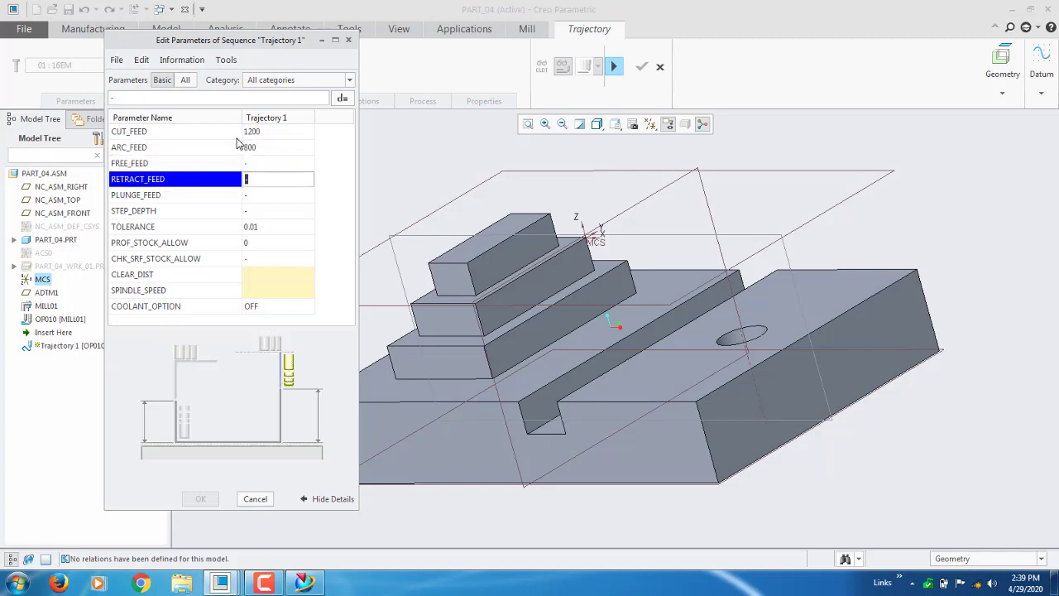
# Set RETRACT_FEED to 2000, PLUNGE_FEED to 200 and STEP_DEPTH to 0.5 for the trajectory sequence
pyautogui.write('2000')
pyautogui.press('Return')
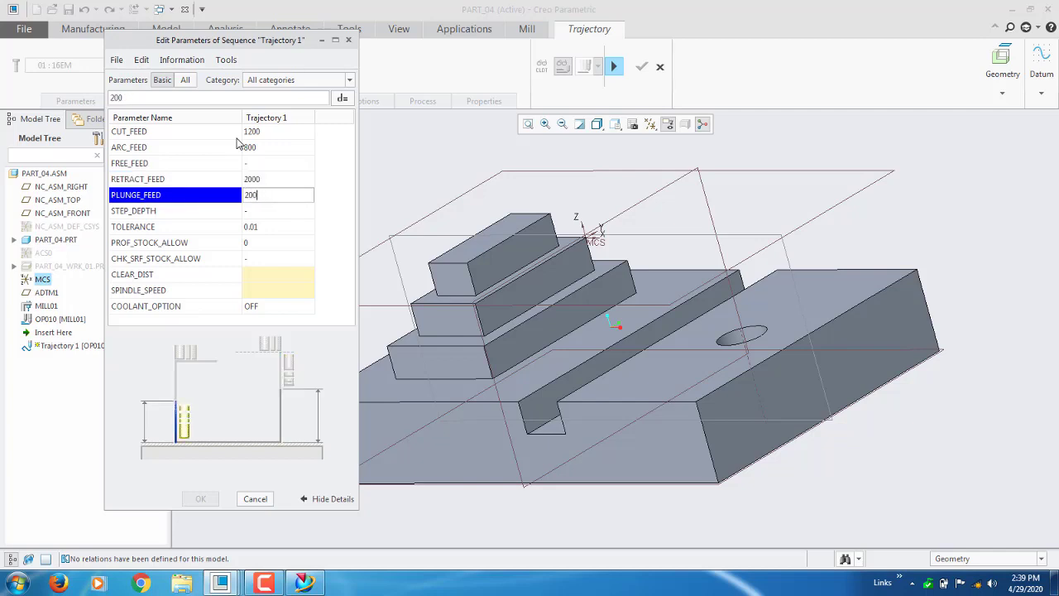
pyautogui.press('Return')
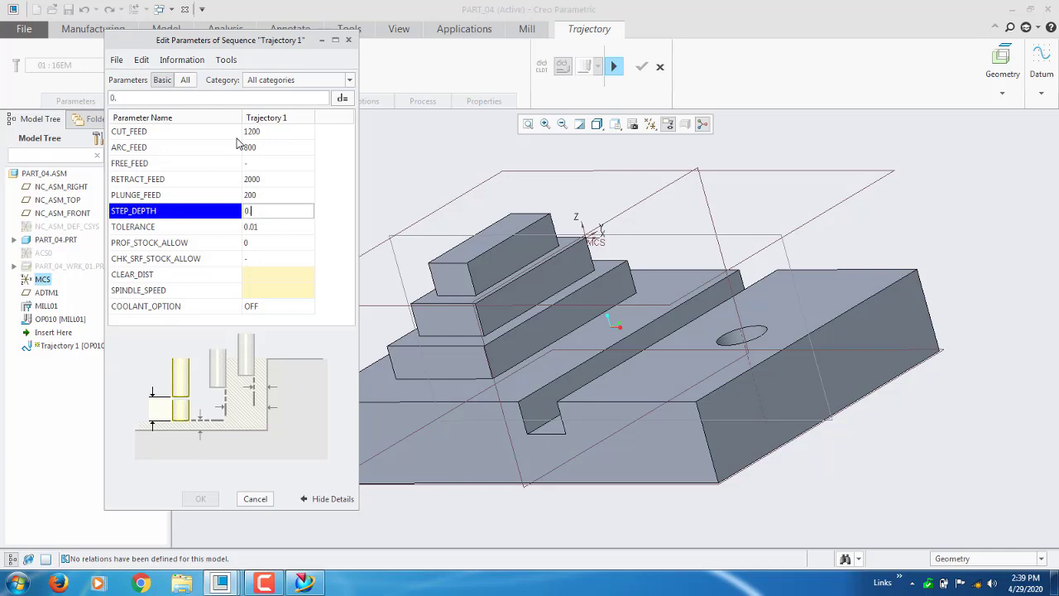
pyautogui.press('Return')
# Set CLEAR_DIST to 10 and SPINDLE_SPEED to 2400, and accept the sequence parameters
pyautogui.press('Return')
pyautogui.press('Return')
pyautogui.press('Return')
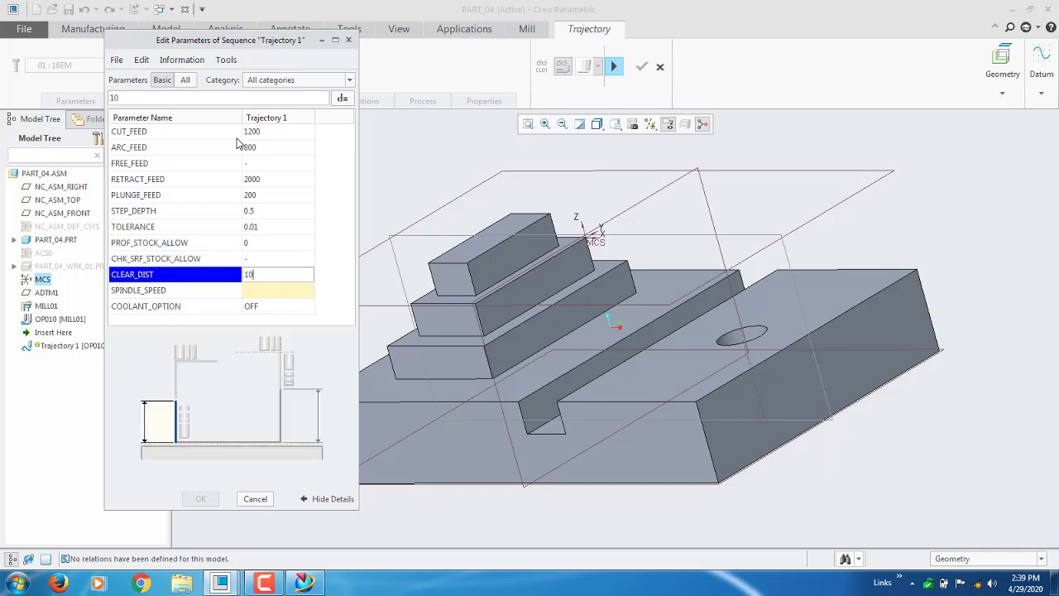
pyautogui.press('Return')
pyautogui.write('2400')
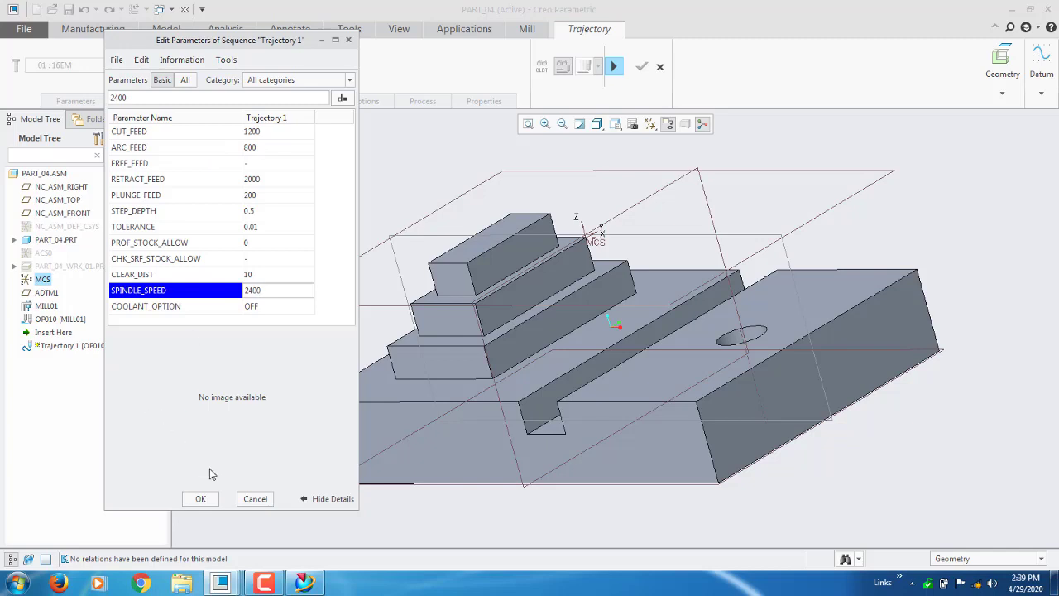
pyautogui.click(200, 498)
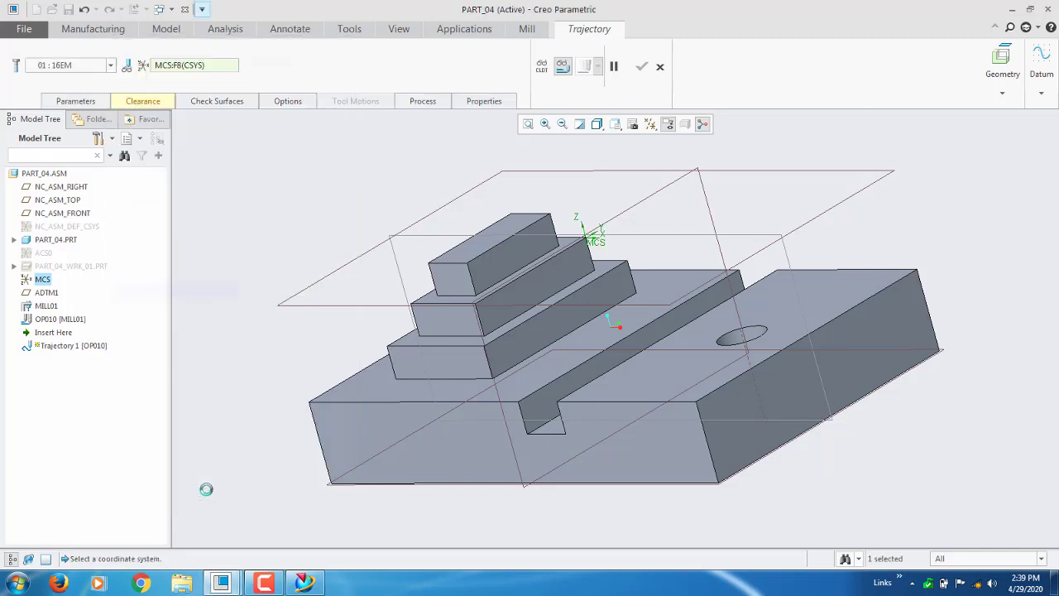
# Define the retract plane from the top face of the uppermost stepped block with a value of 10
pyautogui.click(144, 102)
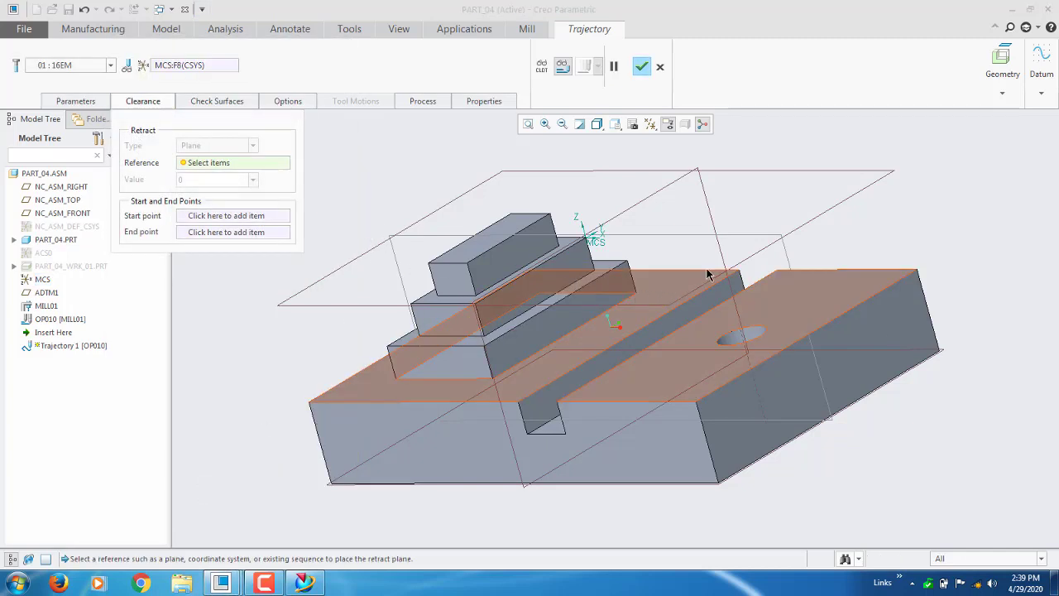
pyautogui.moveTo(922, 210); pyautogui.dragTo(930, 226, button='middle')
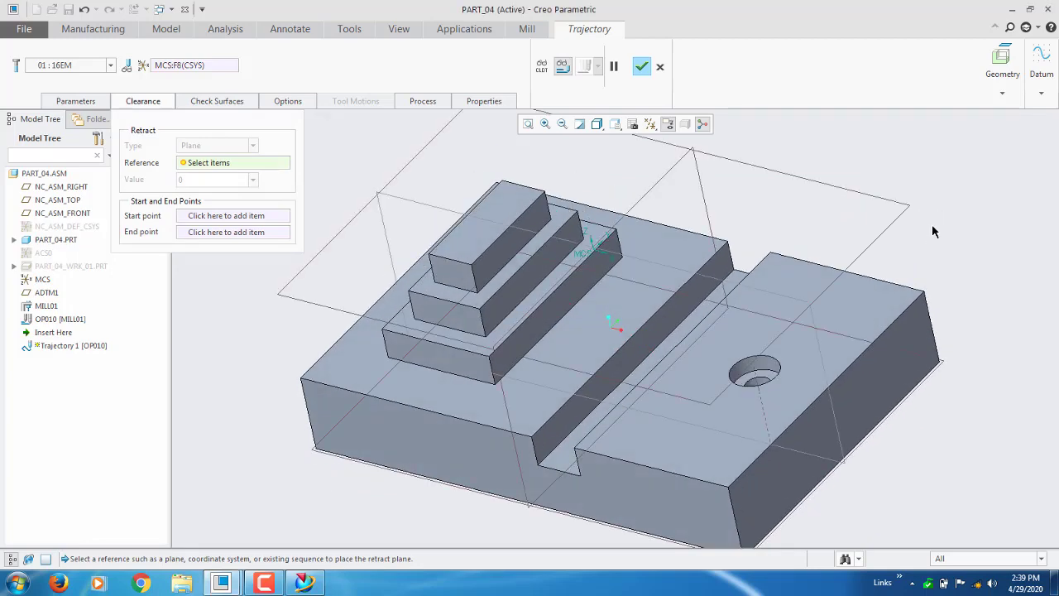
pyautogui.moveTo(869, 293)
pyautogui.mouseDown(button='middle')
pyautogui.moveTo(877, 265)
pyautogui.moveTo(852, 295)
pyautogui.mouseUp(button='middle')
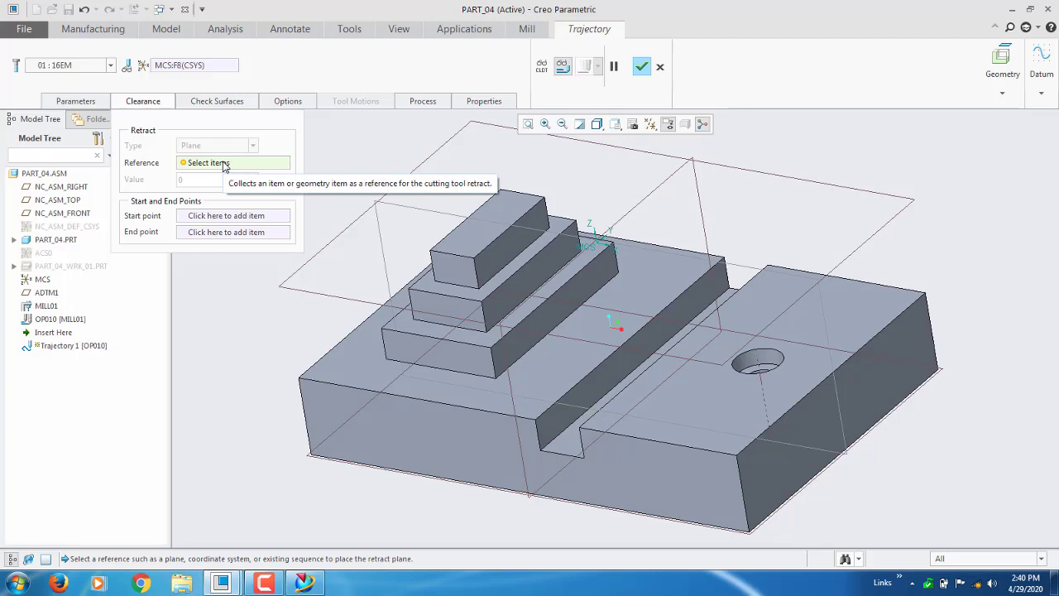
pyautogui.click(501, 213)
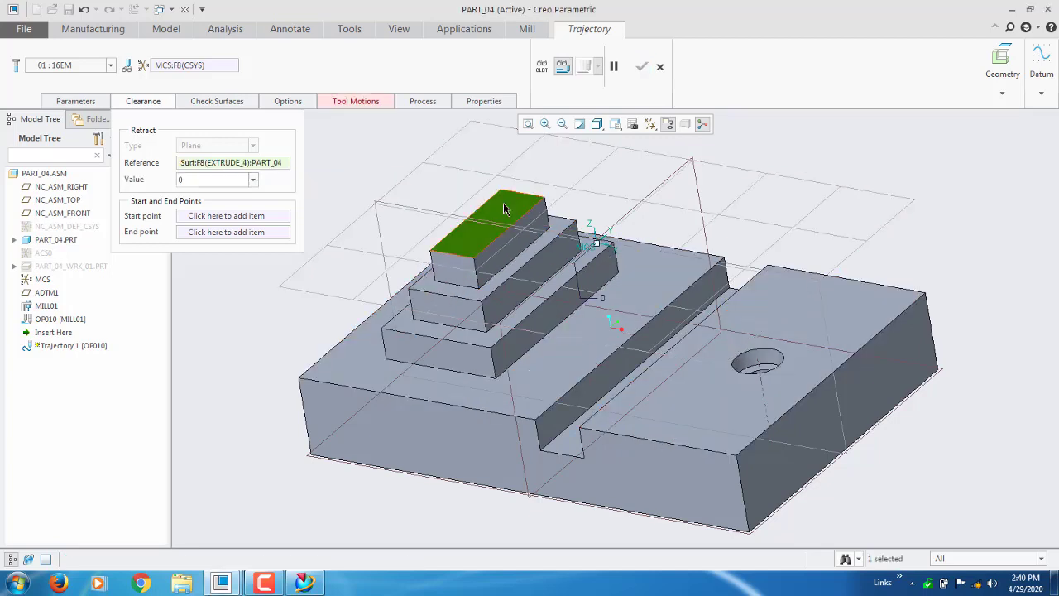
pyautogui.click(201, 180)
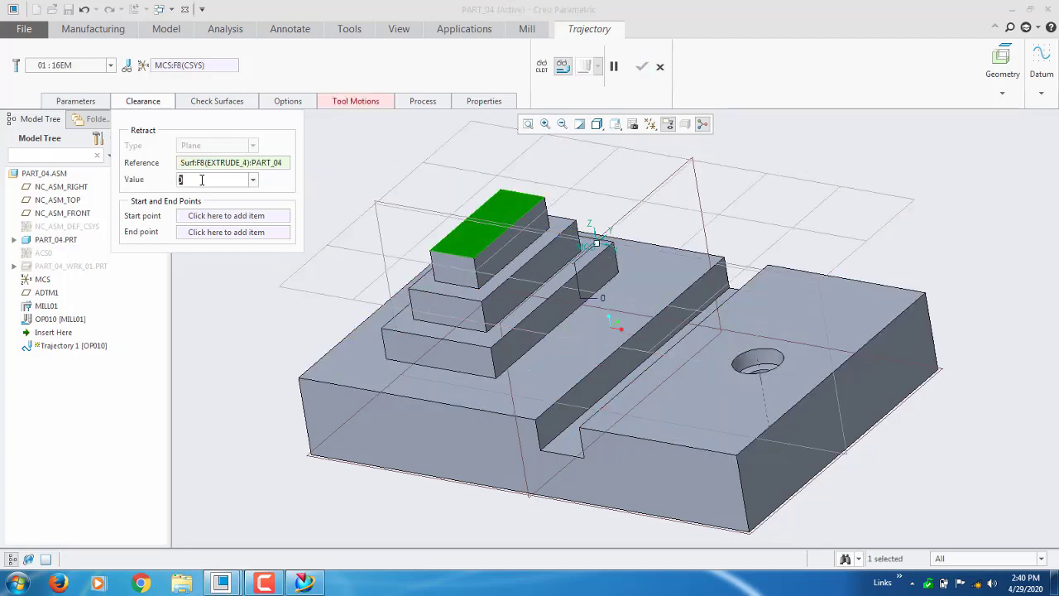
pyautogui.write('10')
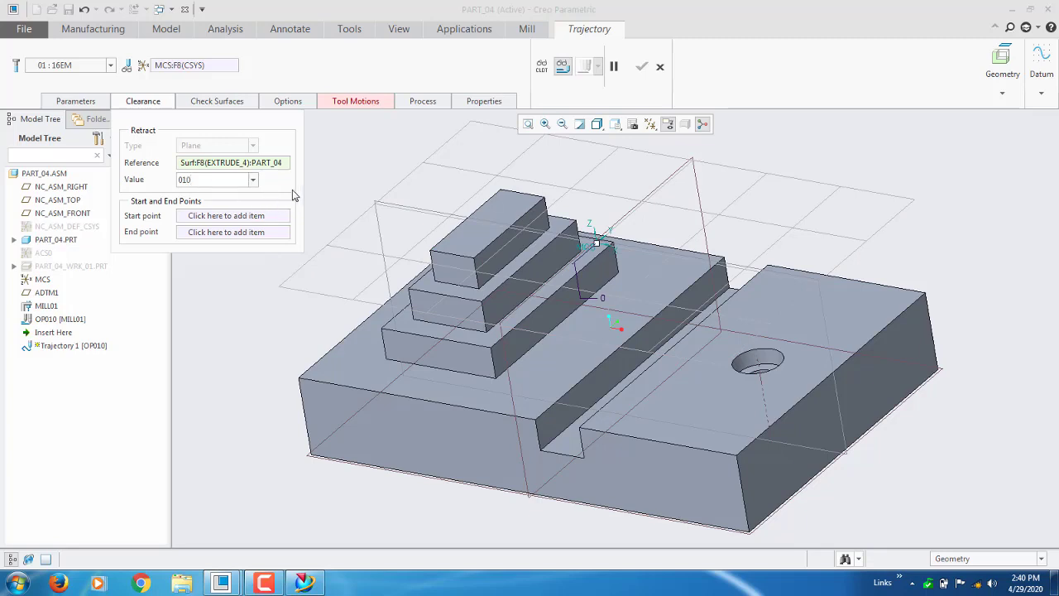
pyautogui.moveTo(209, 182); pyautogui.dragTo(109, 190)
pyautogui.press('BackSpace')
pyautogui.press('Return')
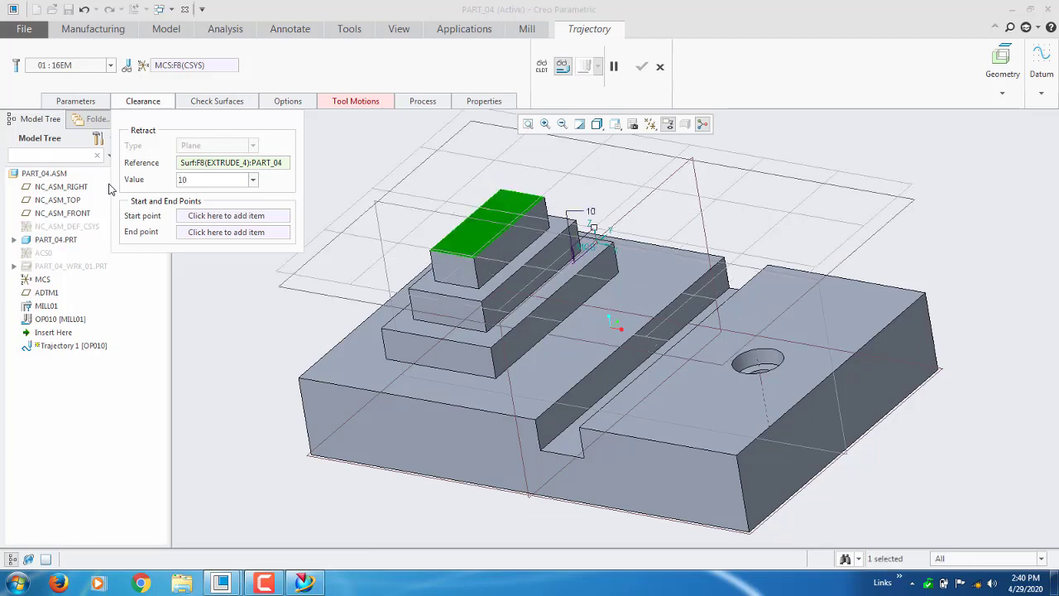
pyautogui.moveTo(571, 248); pyautogui.dragTo(587, 239, button='middle')
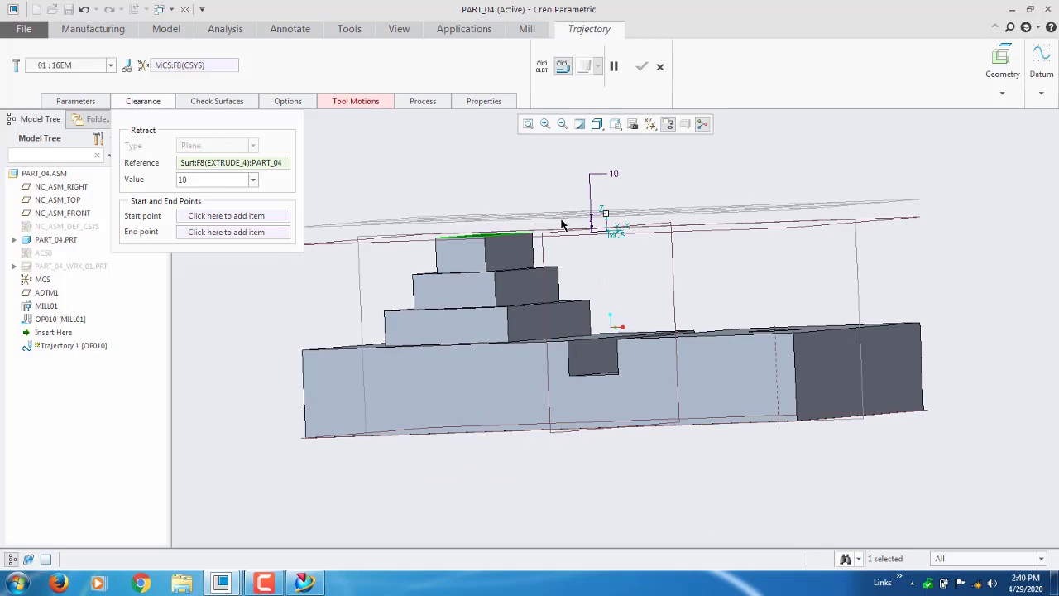
pyautogui.hotkey('ctrl', 'd')
pyautogui.click(172, 106)
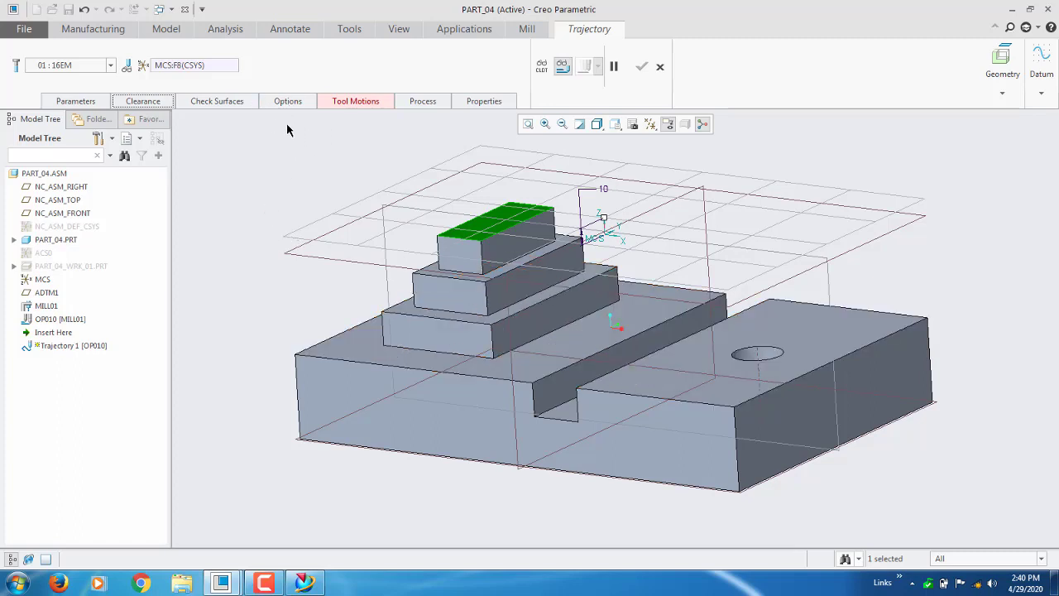
pyautogui.click(372, 98)
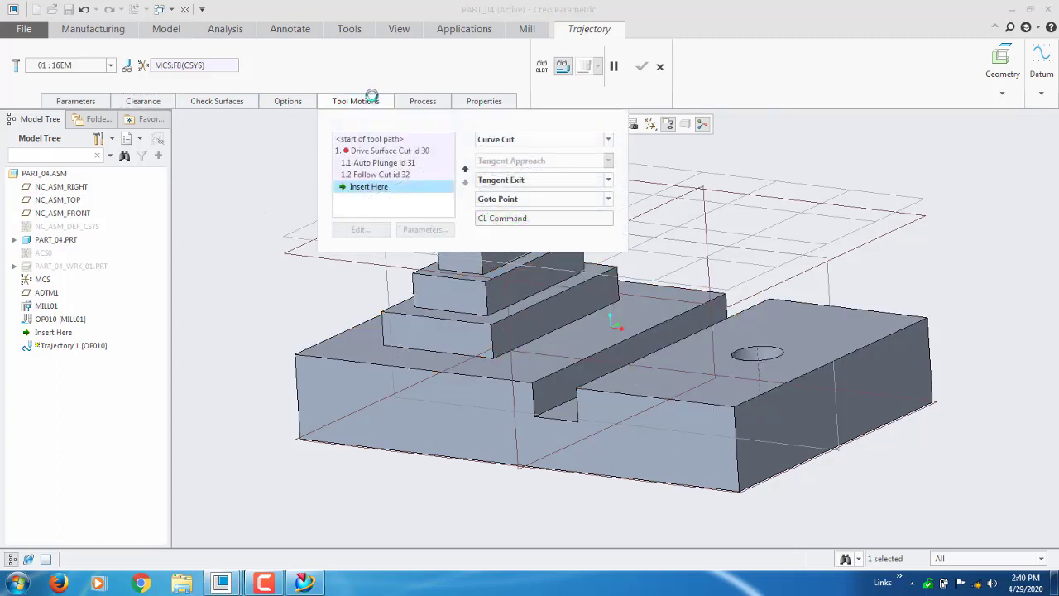
pyautogui.click(387, 153)
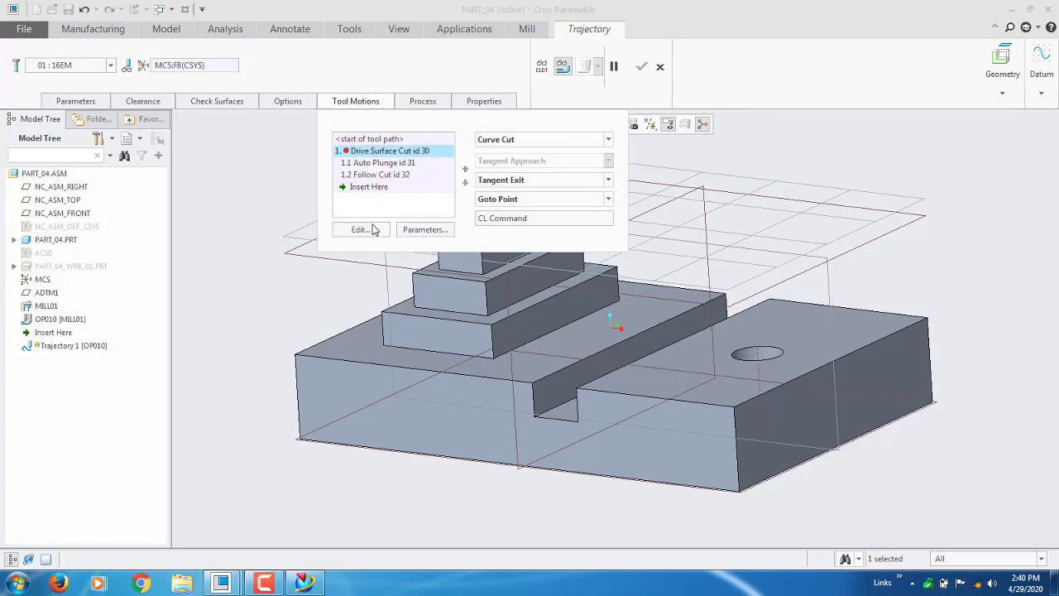
pyautogui.click(370, 230)
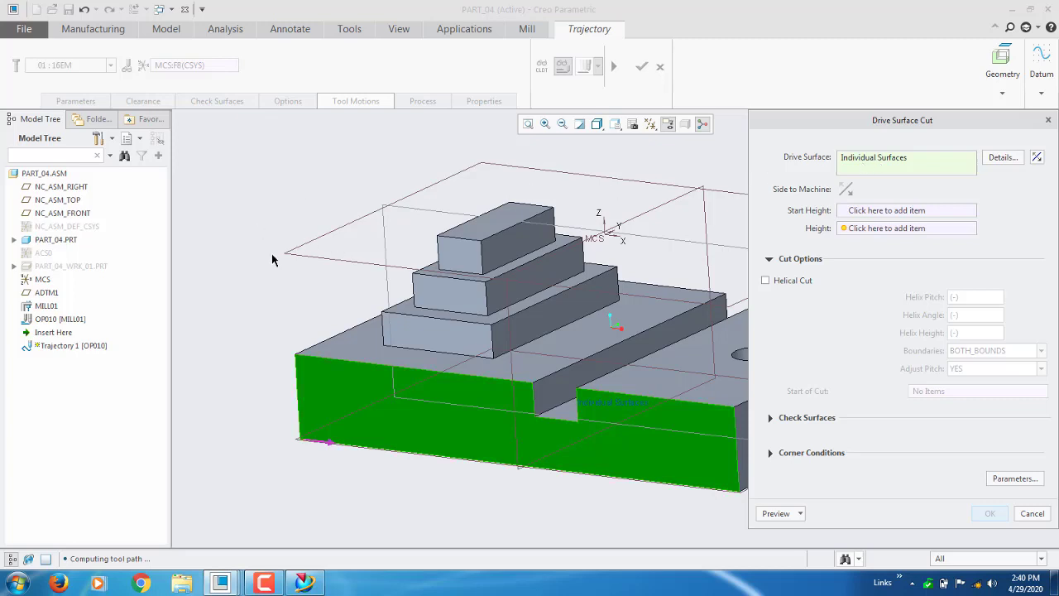
pyautogui.scroll(5, 271, 253)
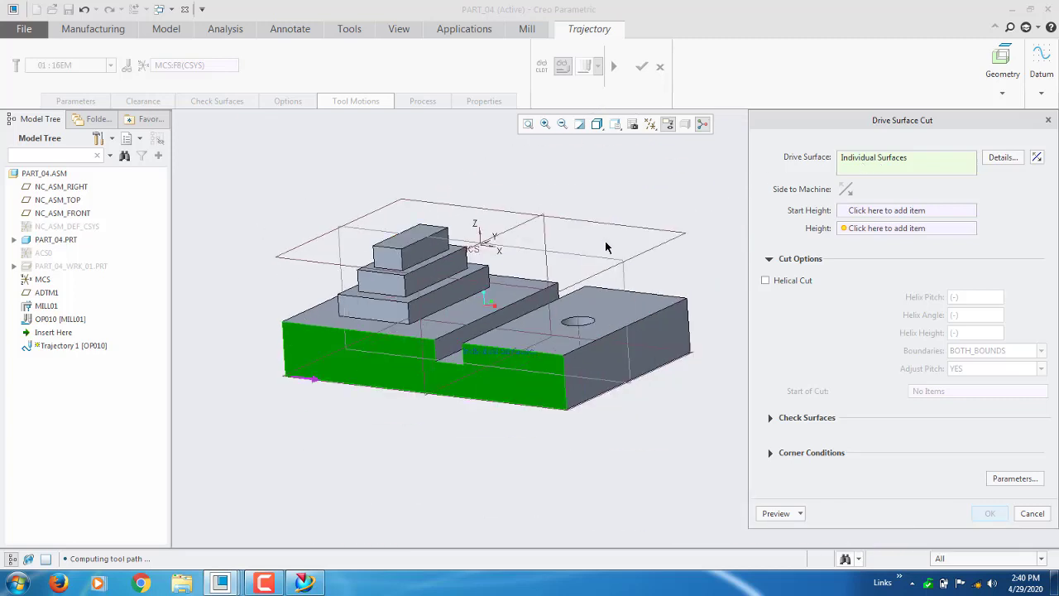
pyautogui.rightClick(892, 163)
pyautogui.click(892, 174)
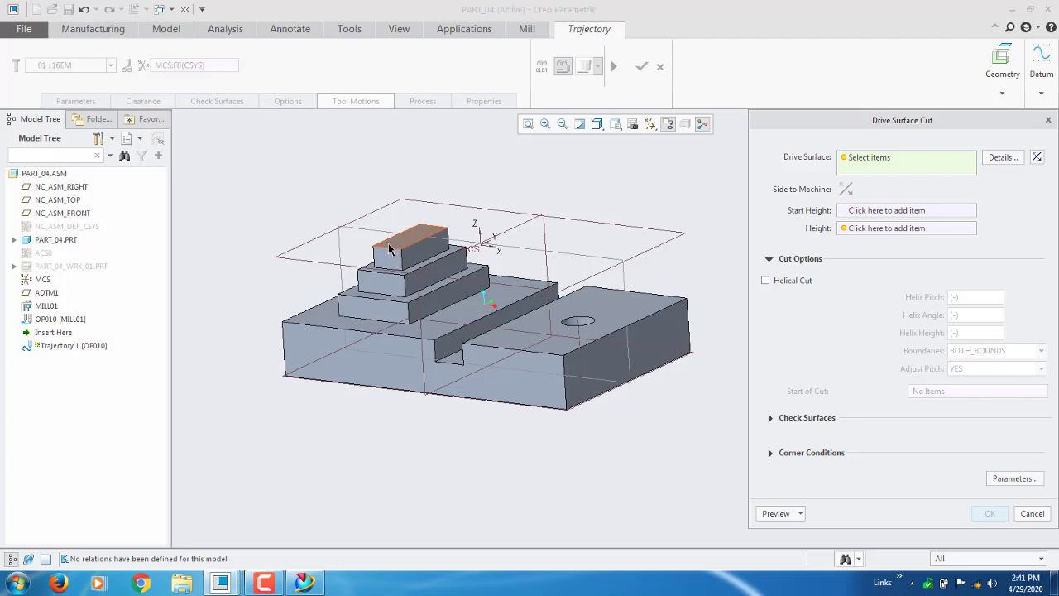
pyautogui.scroll(-10, 389, 248)
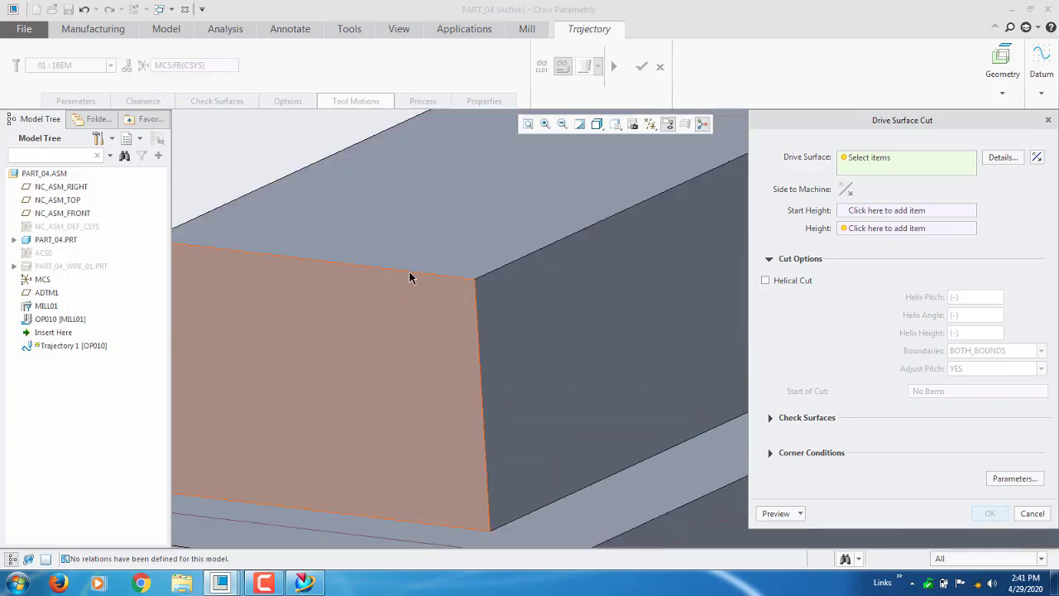
pyautogui.scroll(10, 391, 278)
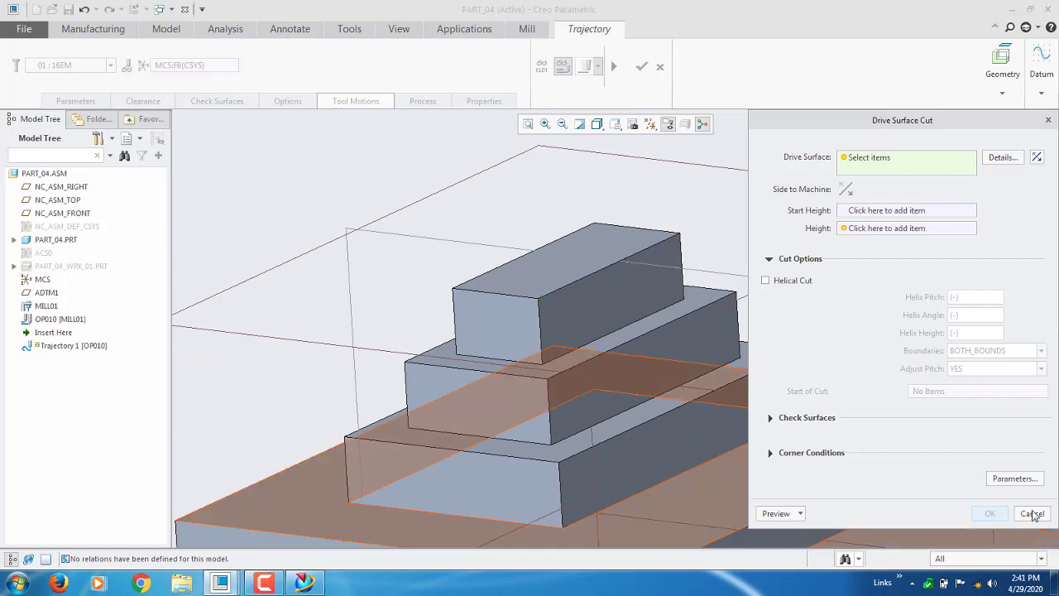
pyautogui.click(1032, 513)
# Delete the drive surface cut and its dependent motions from the tool motions list, confirming the deletion
pyautogui.rightClick(384, 152)
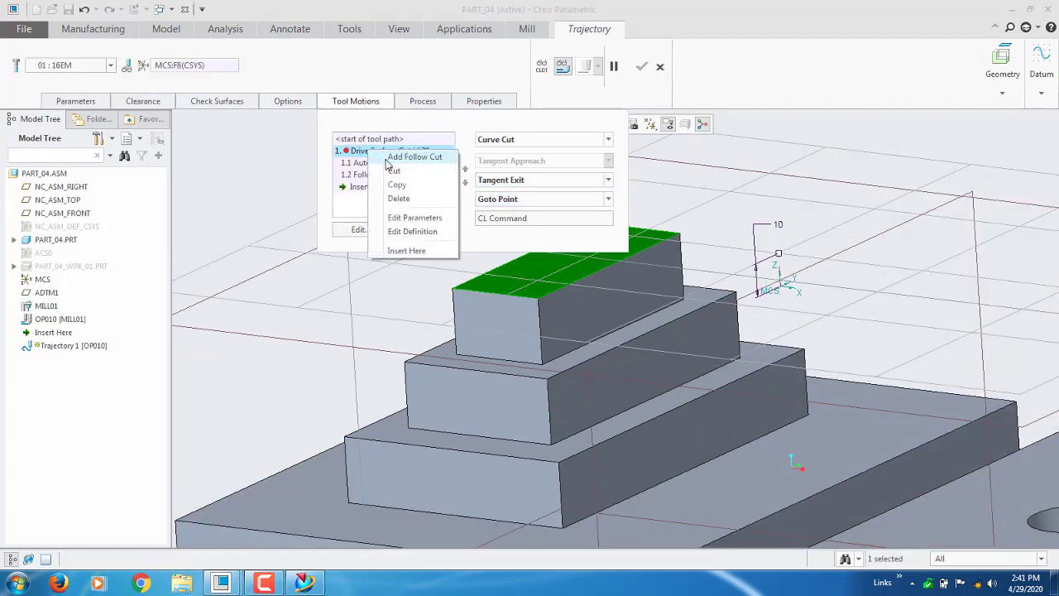
pyautogui.click(399, 198)
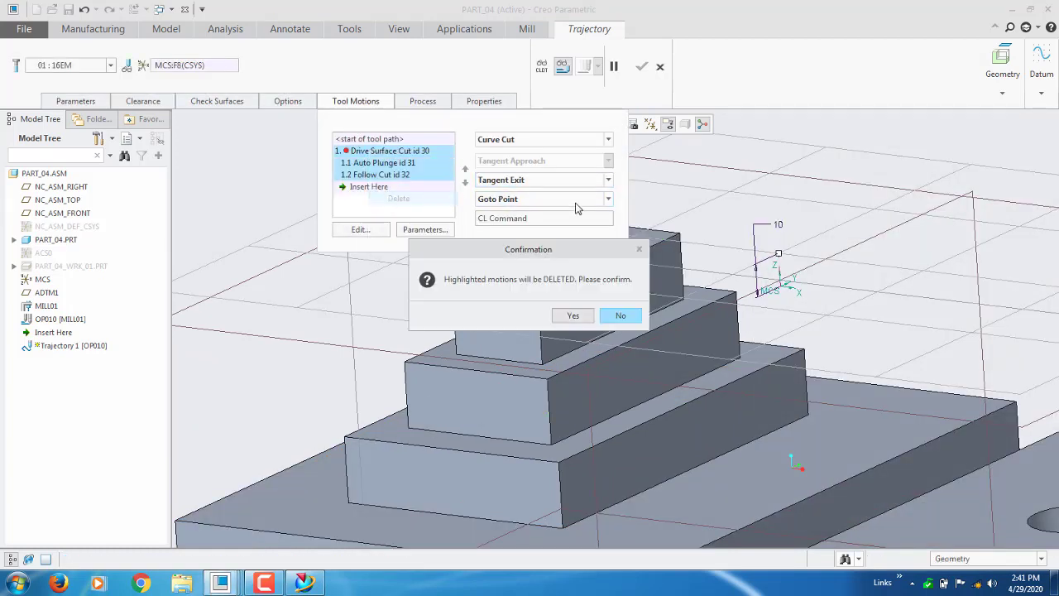
pyautogui.click(580, 318)
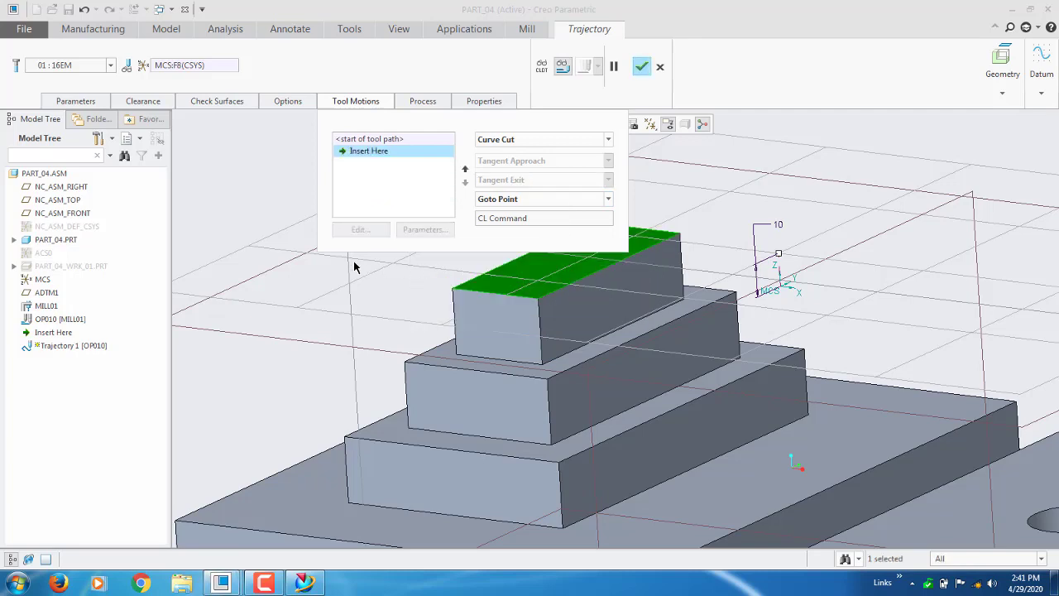
# Add a Curve Cut motion using the closed edge loop around the uppermost block's top face as the trajectory curve
pyautogui.click(500, 140)
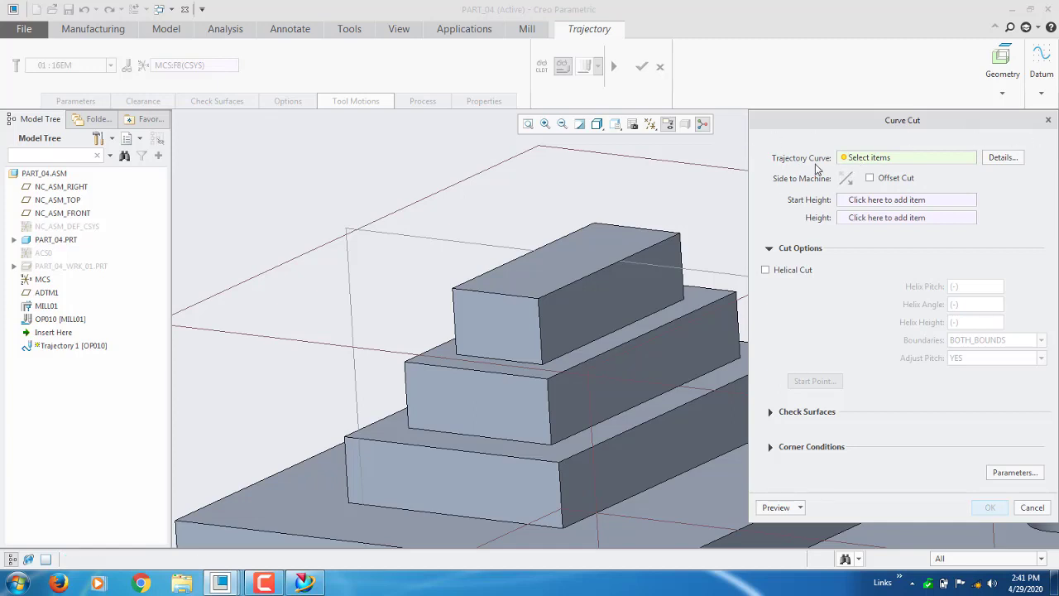
pyautogui.scroll(-2, 376, 324)
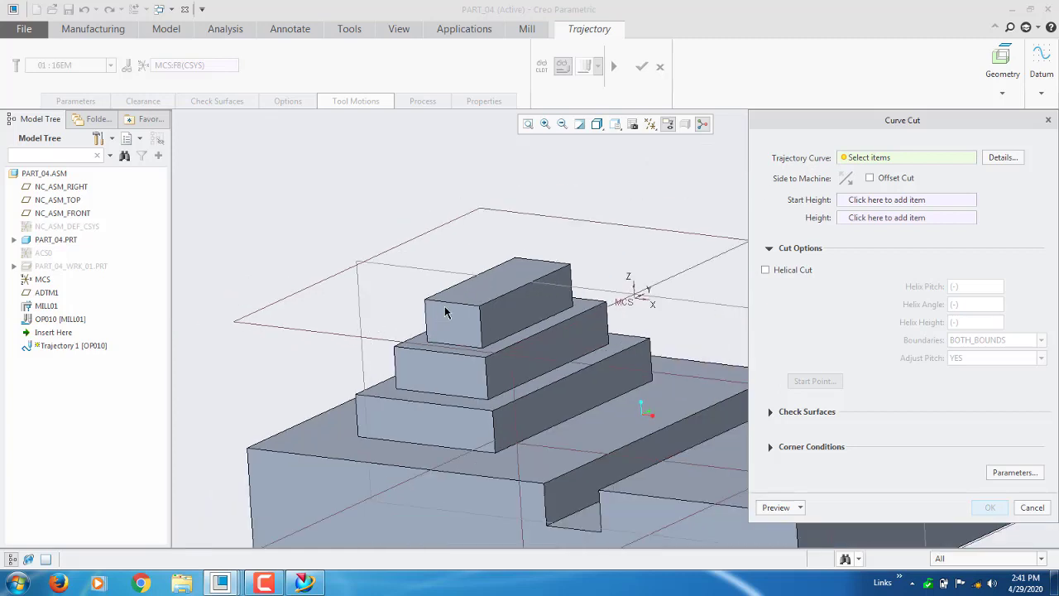
pyautogui.scroll(2, 457, 304)
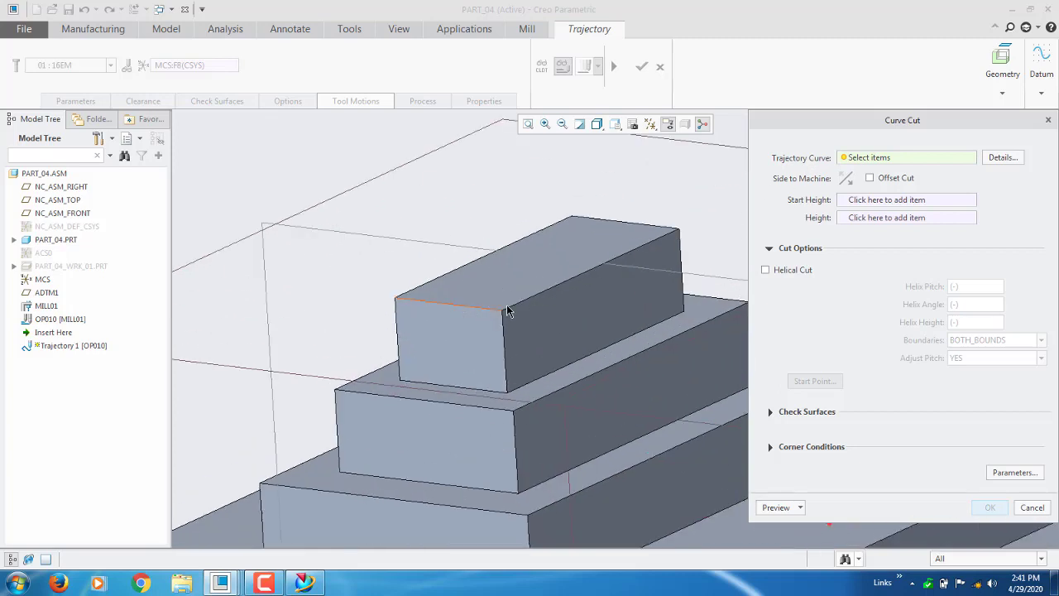
pyautogui.scroll(-3, 515, 305)
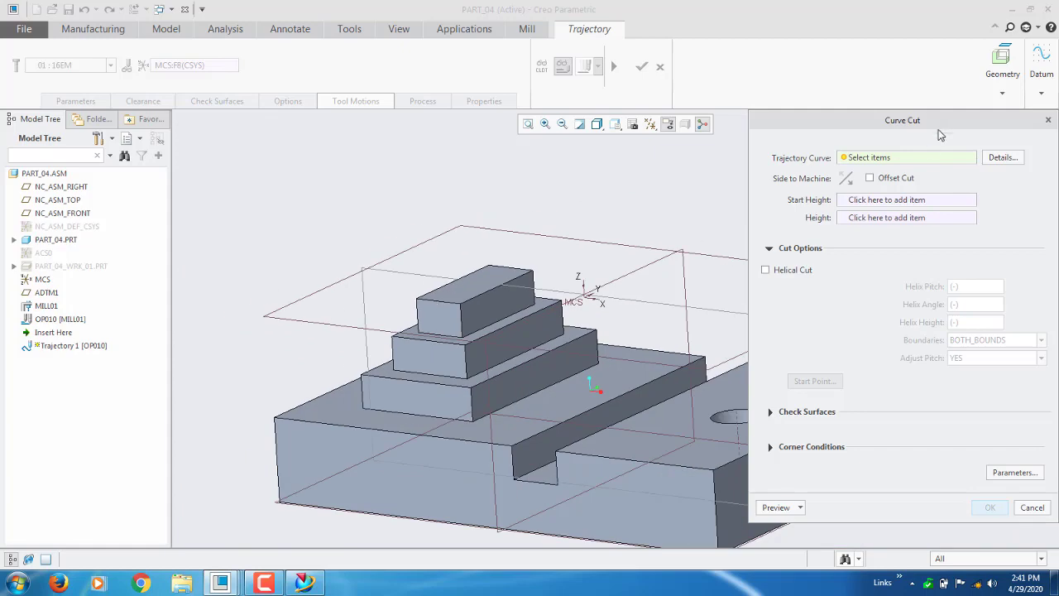
pyautogui.moveTo(940, 135); pyautogui.dragTo(423, 163)
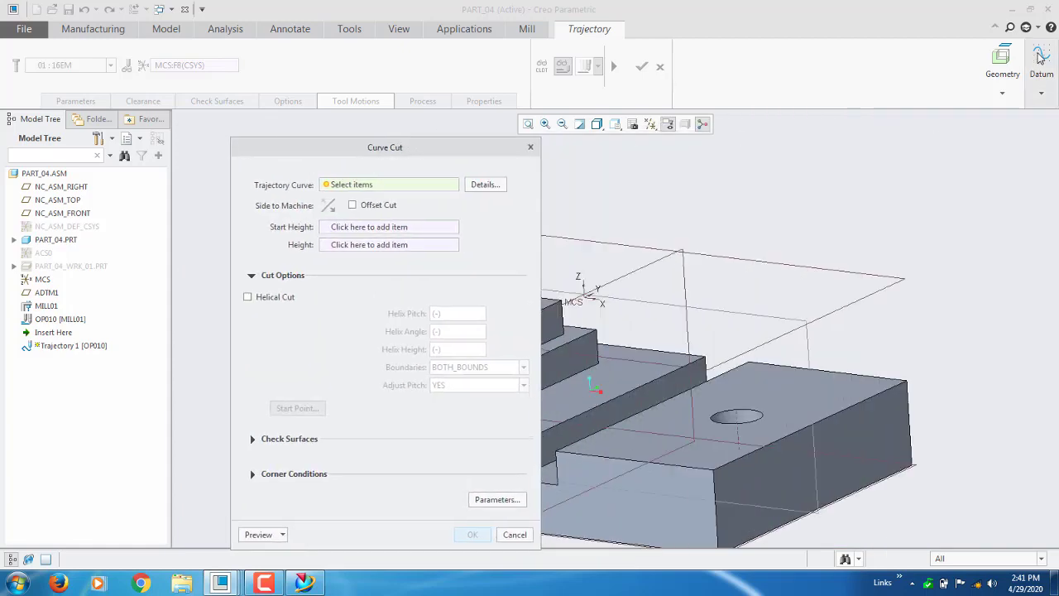
pyautogui.moveTo(478, 149); pyautogui.dragTo(952, 126)
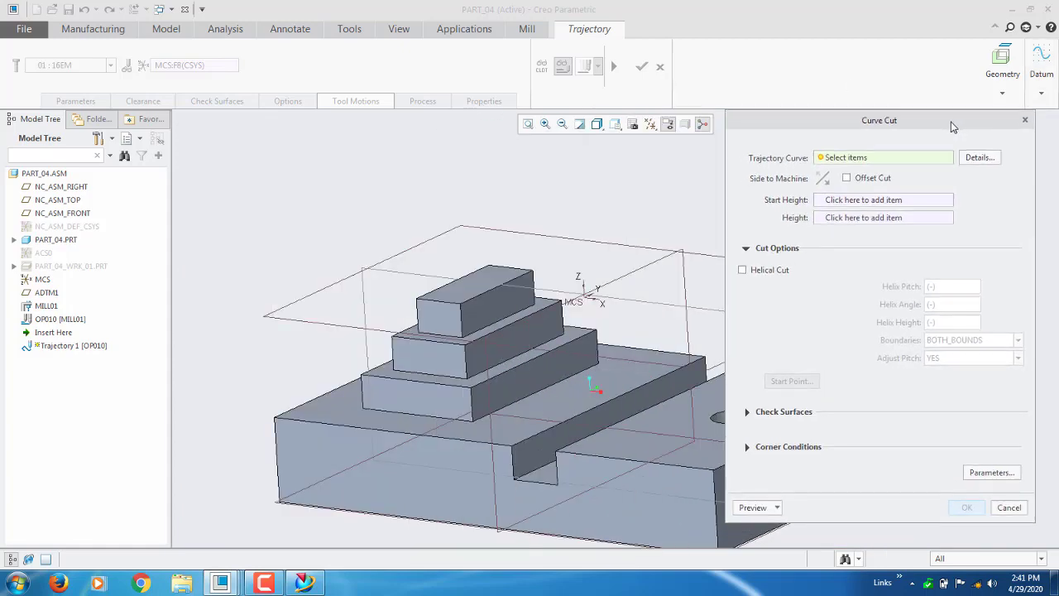
pyautogui.scroll(3, 634, 284)
pyautogui.scroll(-2, 590, 300)
pyautogui.scroll(2, 336, 342)
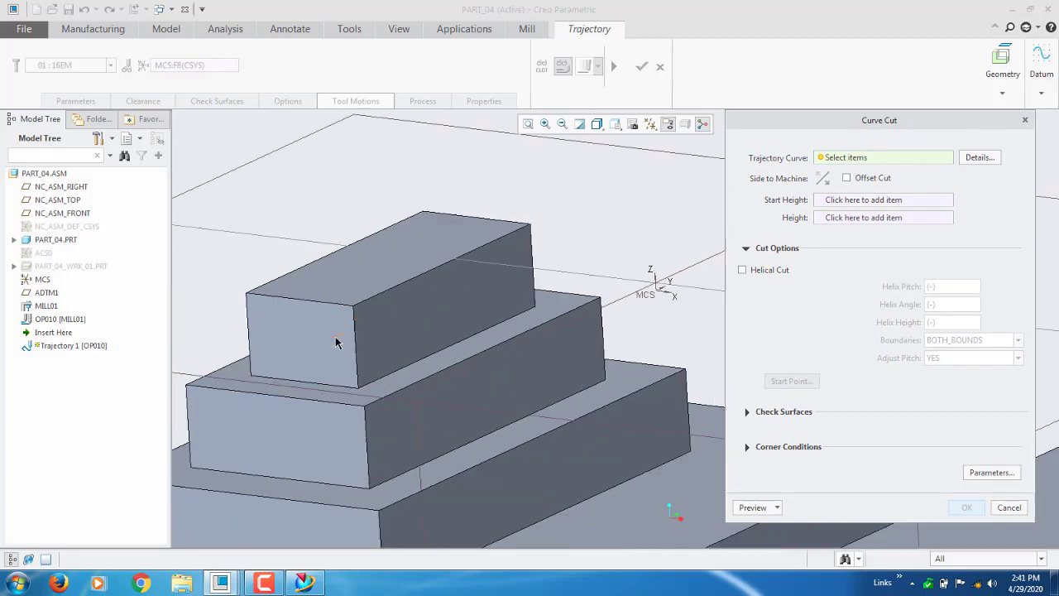
pyautogui.scroll(1, 336, 343)
pyautogui.click(302, 289)
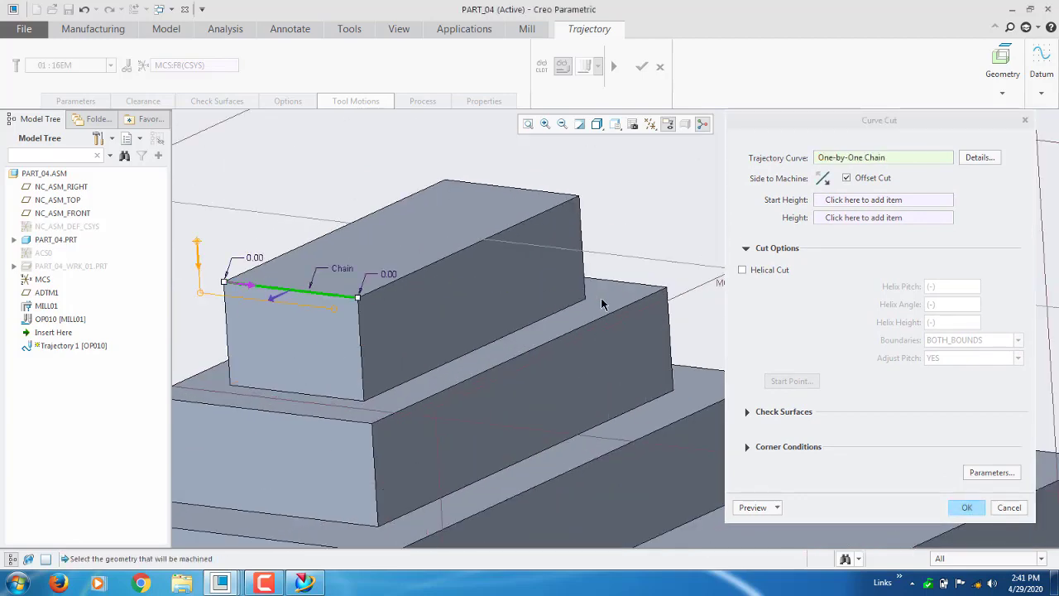
pyautogui.scroll(-3, 603, 304)
pyautogui.moveTo(551, 298); pyautogui.dragTo(535, 317, button='middle')
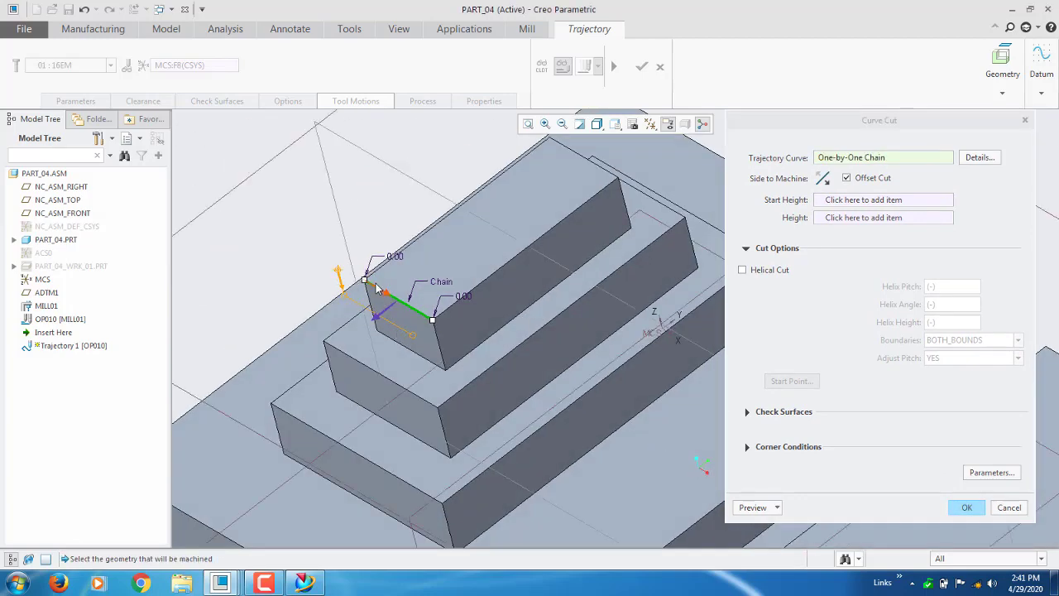
pyautogui.keyDown('shift'); pyautogui.click(451, 305); pyautogui.keyUp('shift')
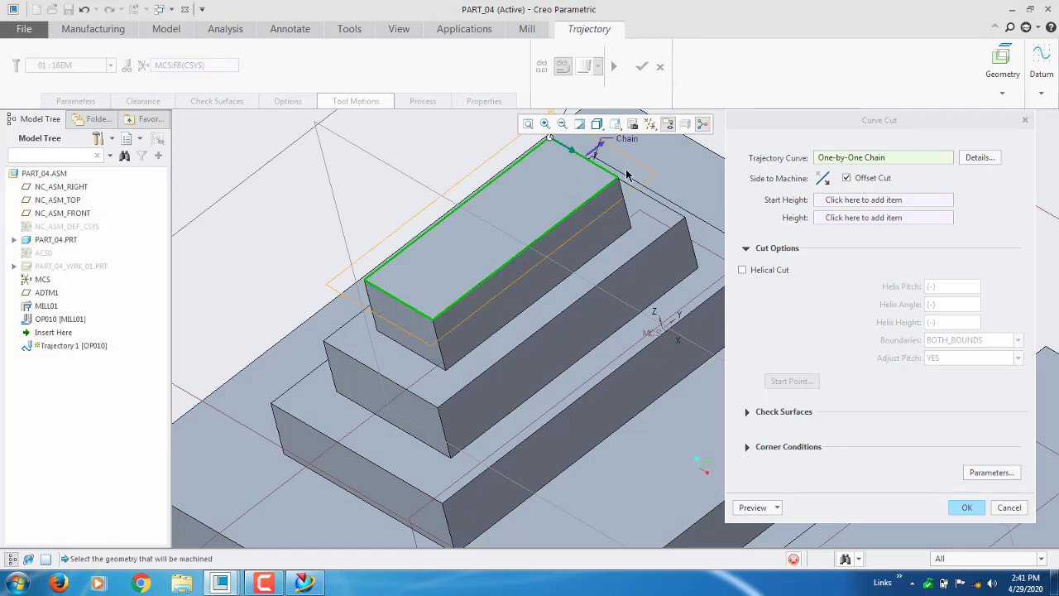
pyautogui.moveTo(518, 296); pyautogui.dragTo(539, 284, button='middle')
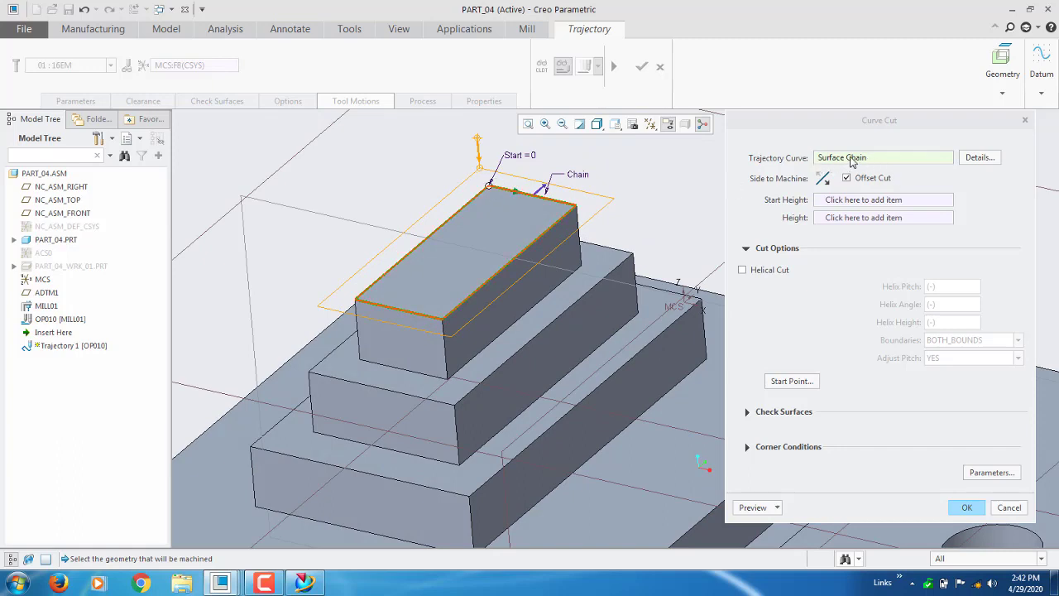
# Set the cut's start height to the uppermost block's top face and its height to the top face of the block below
pyautogui.click(859, 200)
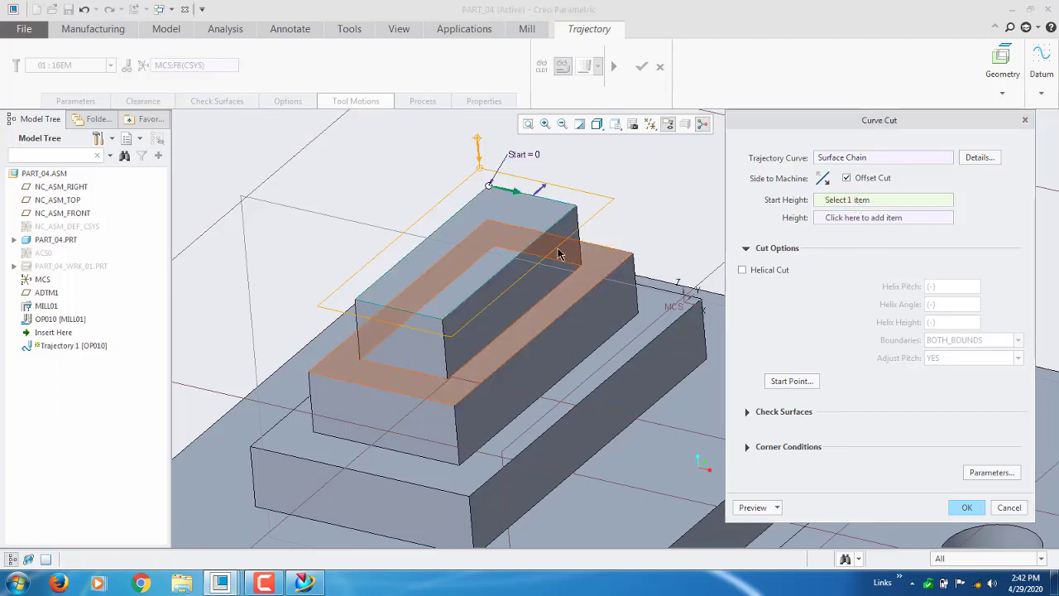
pyautogui.click(532, 223)
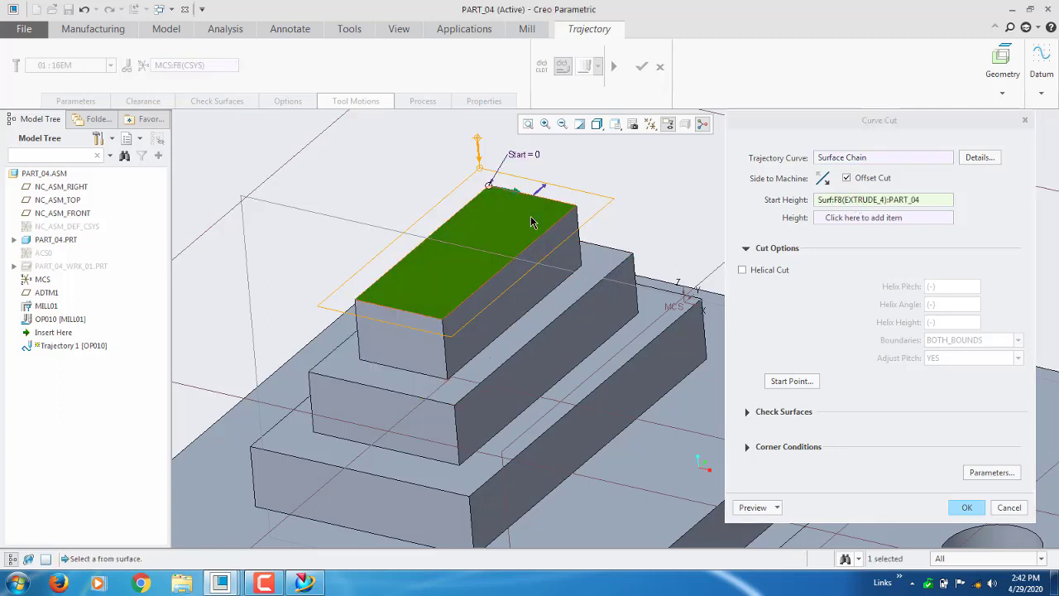
pyautogui.click(846, 219)
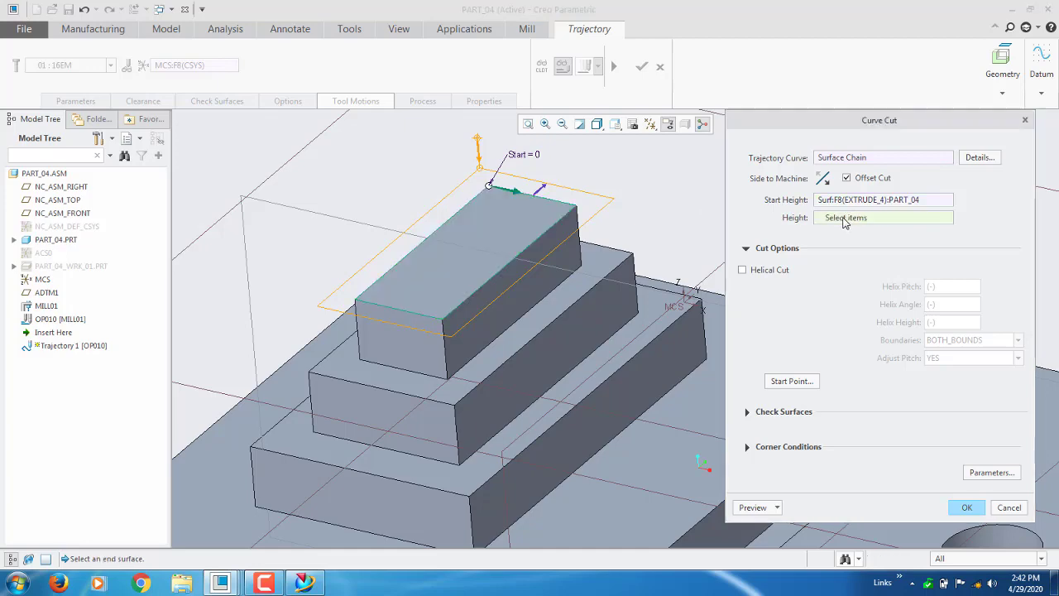
pyautogui.click(607, 263)
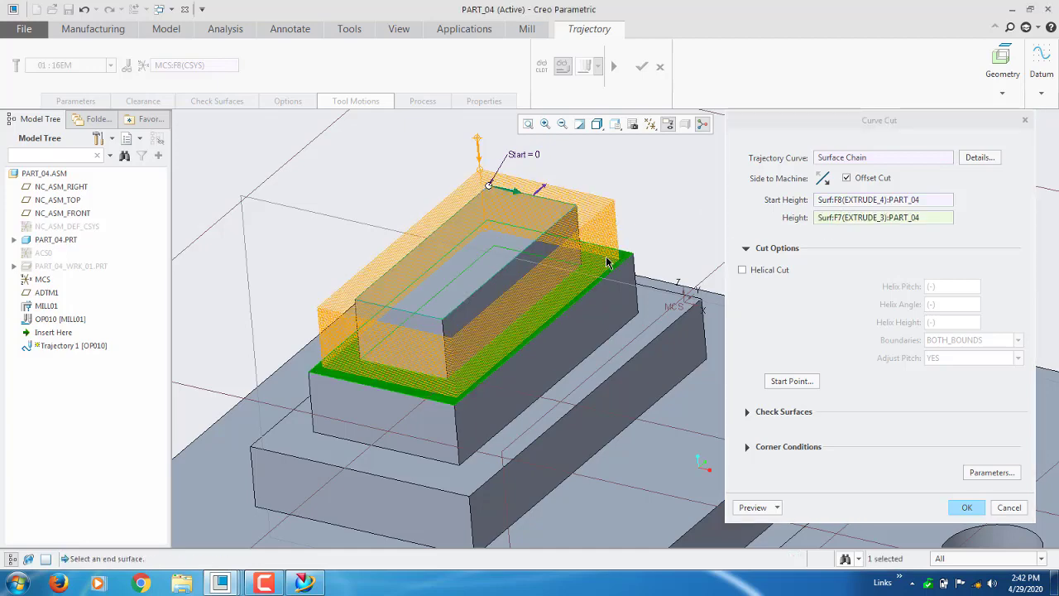
pyautogui.moveTo(610, 262); pyautogui.dragTo(662, 248, button='middle')
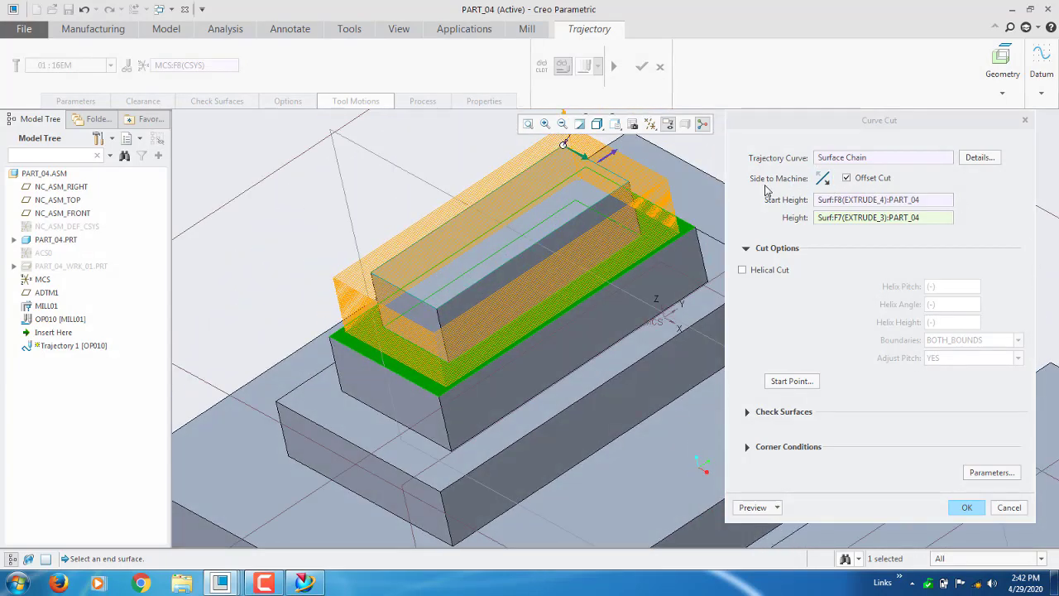
# Turn off Offset Cut, inspect the cut passes around the uppermost block, and accept the curve cut
pyautogui.click(846, 178)
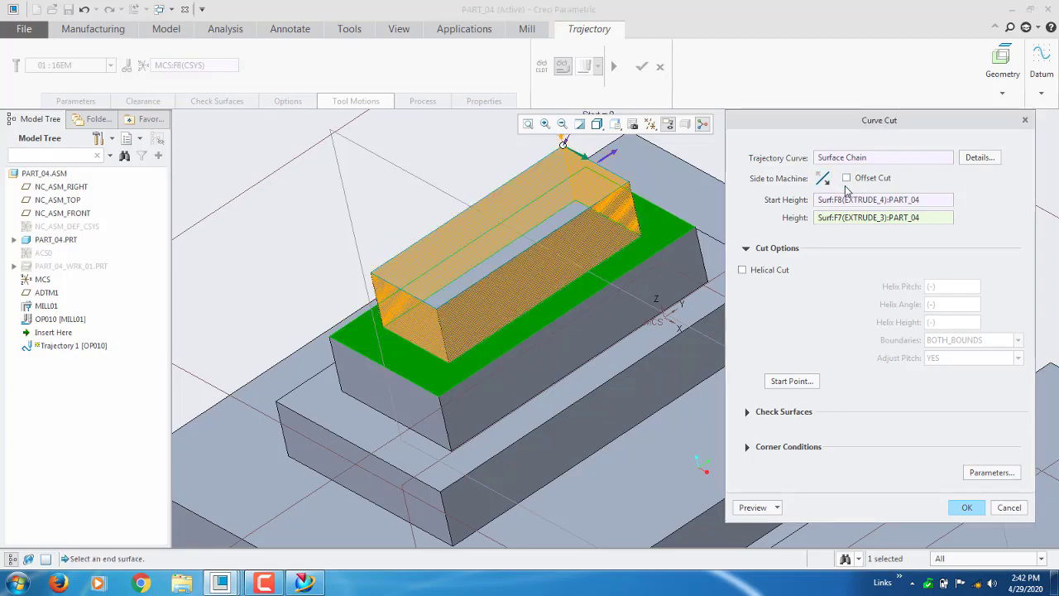
pyautogui.moveTo(669, 268); pyautogui.dragTo(574, 291, button='middle')
pyautogui.scroll(5, 501, 298)
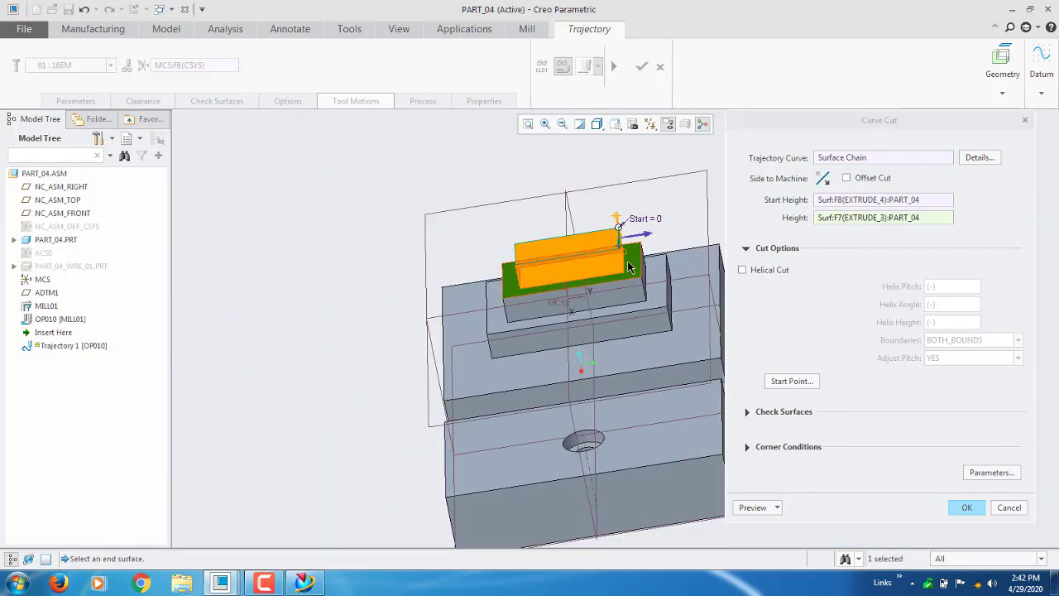
pyautogui.scroll(-6, 629, 263)
pyautogui.scroll(-5, 600, 223)
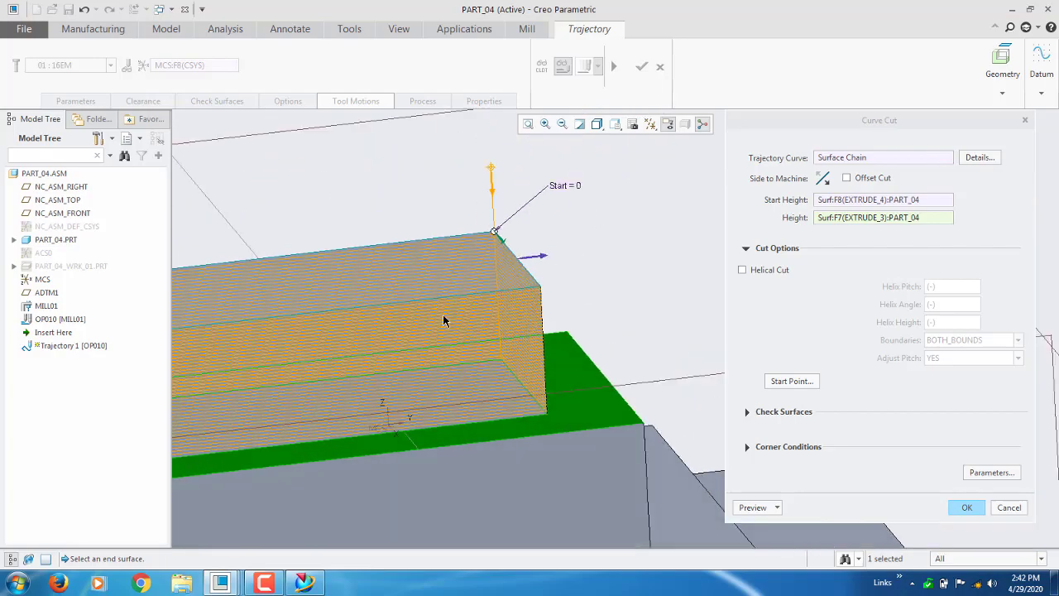
pyautogui.scroll(-5, 430, 307)
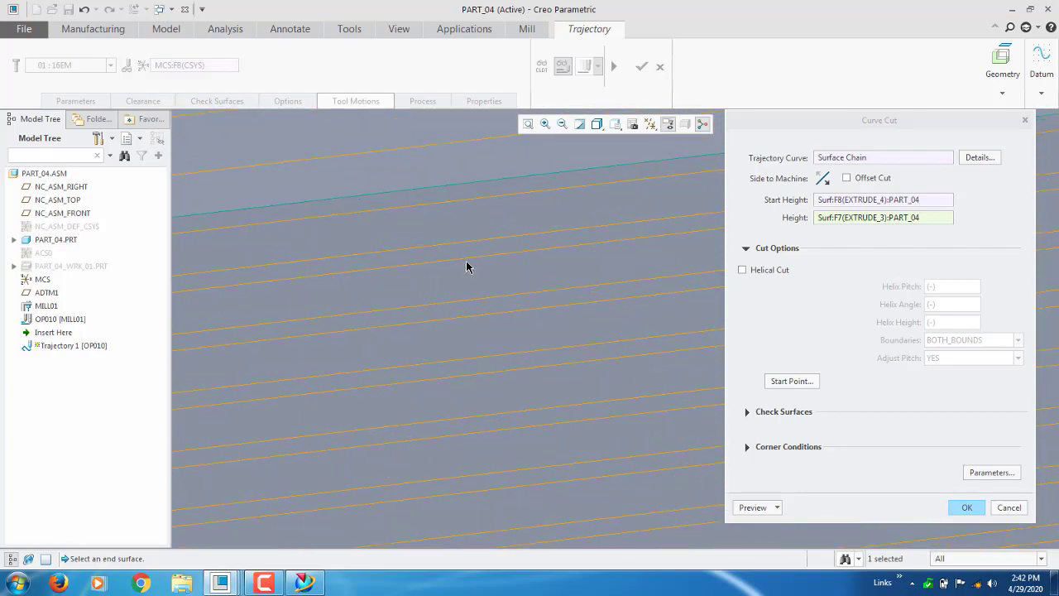
pyautogui.scroll(8, 470, 272)
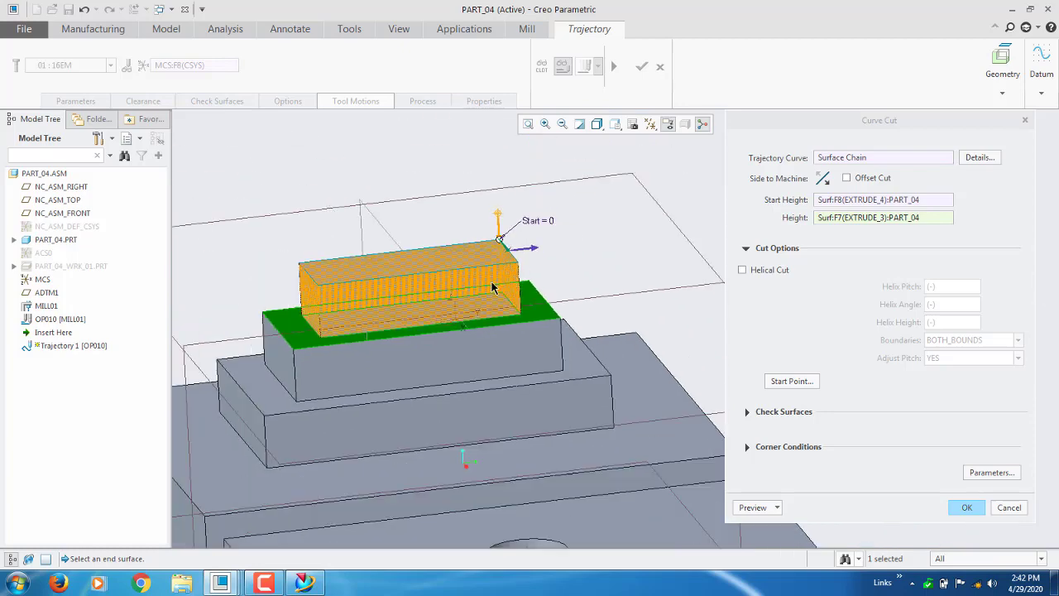
pyautogui.moveTo(494, 283); pyautogui.dragTo(869, 225, button='middle')
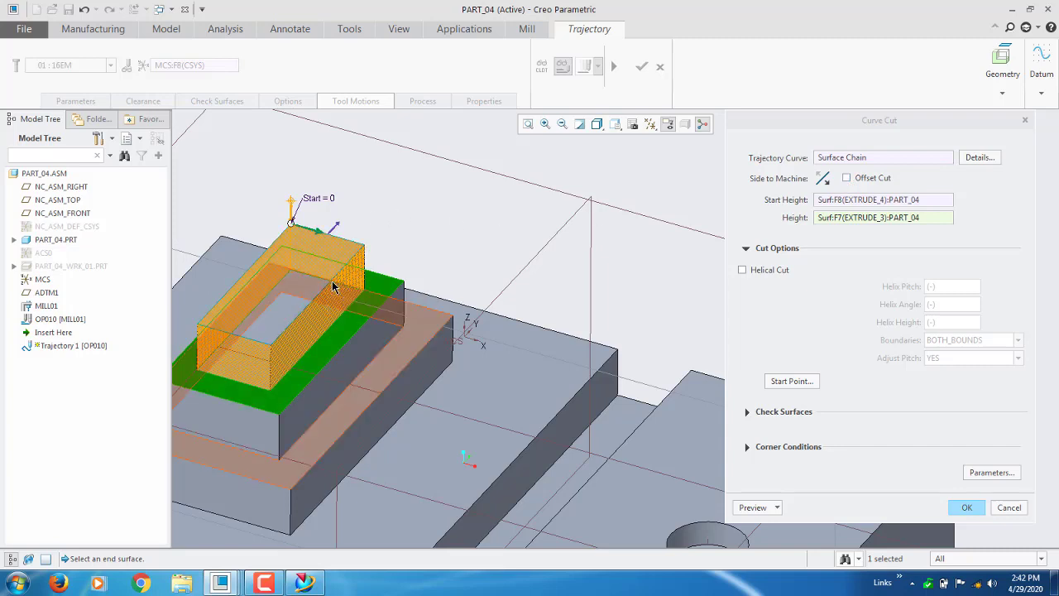
pyautogui.click(966, 508)
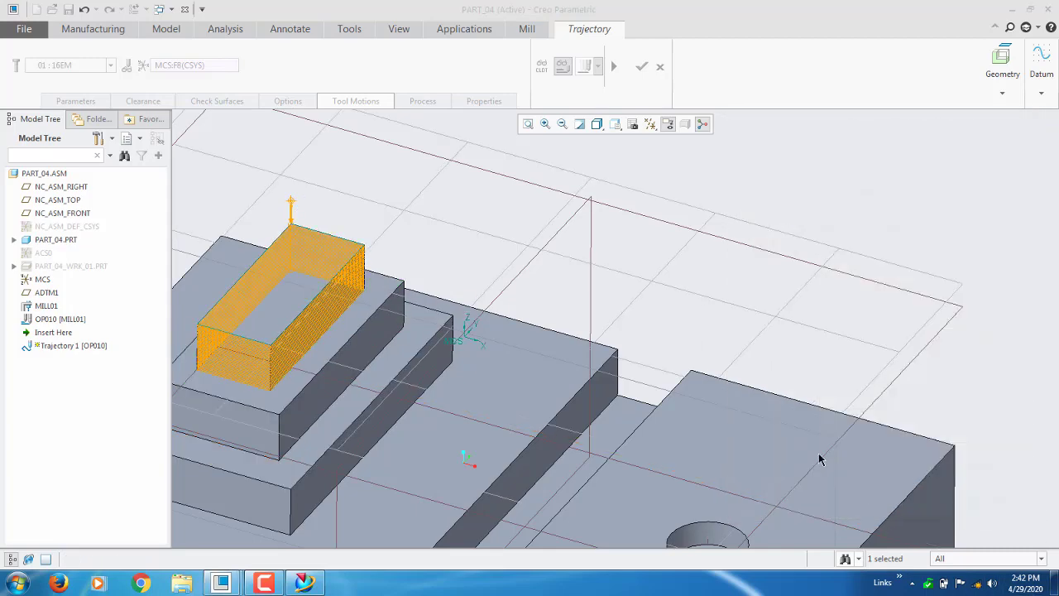
# Play the tool path through to its end to check the cutter's position against the block edges
pyautogui.click(585, 68)
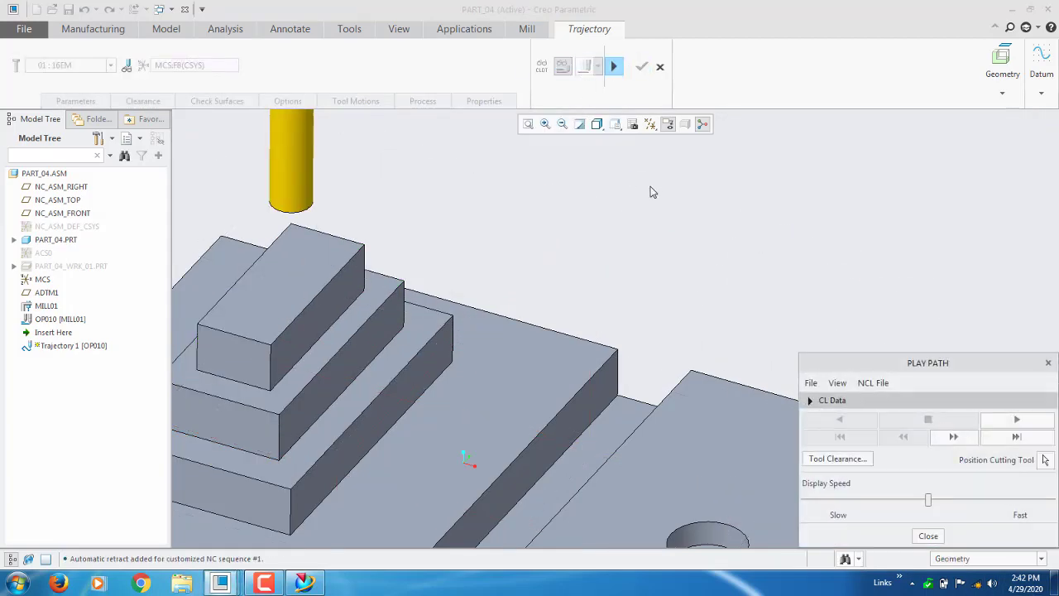
pyautogui.click(1018, 437)
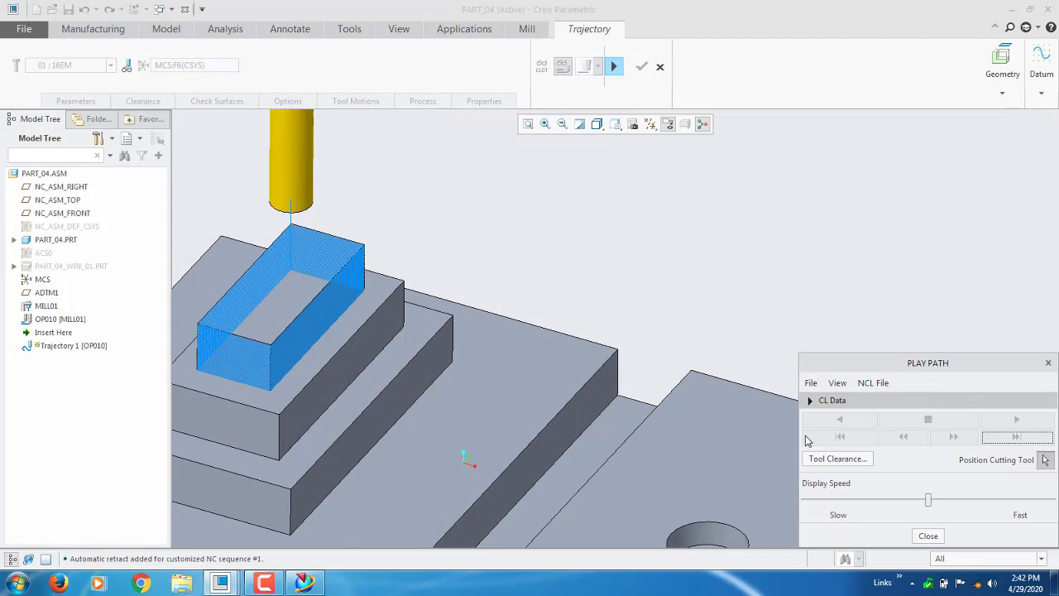
pyautogui.moveTo(331, 279); pyautogui.dragTo(359, 253, button='middle')
pyautogui.click(601, 66)
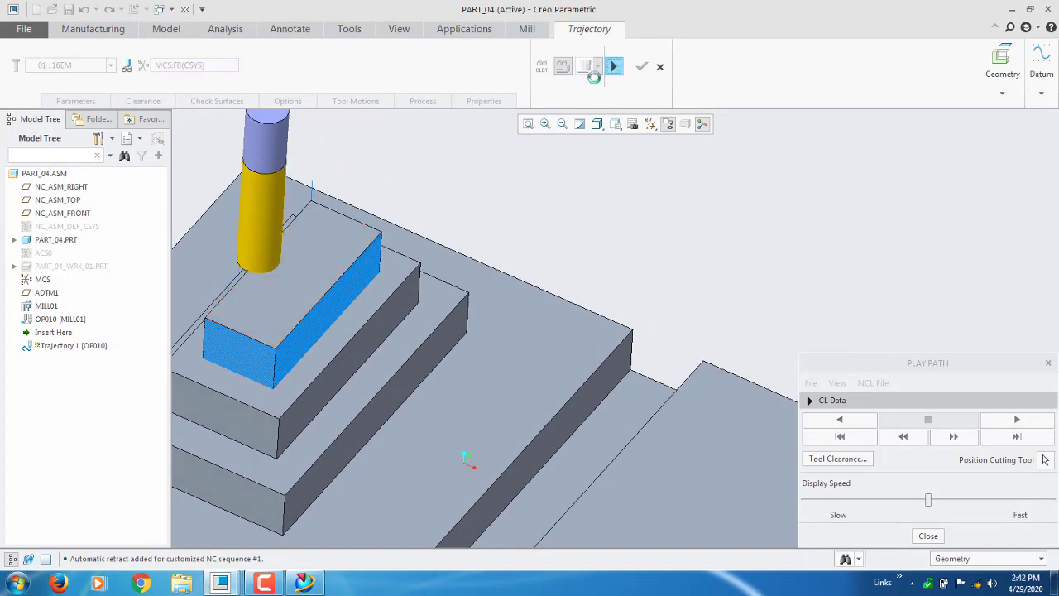
# Reopen the curve cut's definition and turn on Offset Cut
pyautogui.click(374, 102)
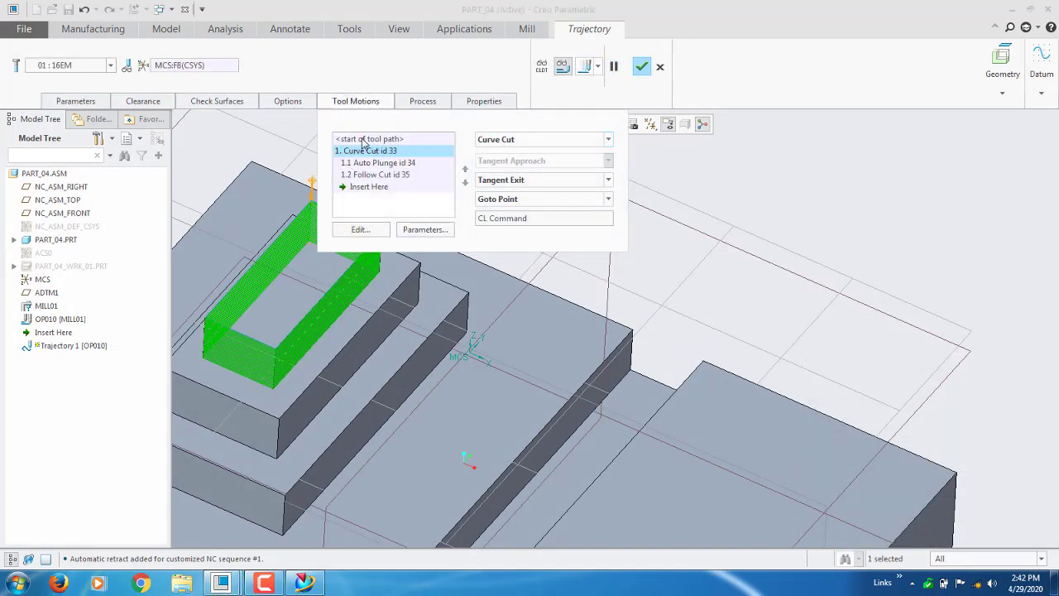
pyautogui.click(373, 234)
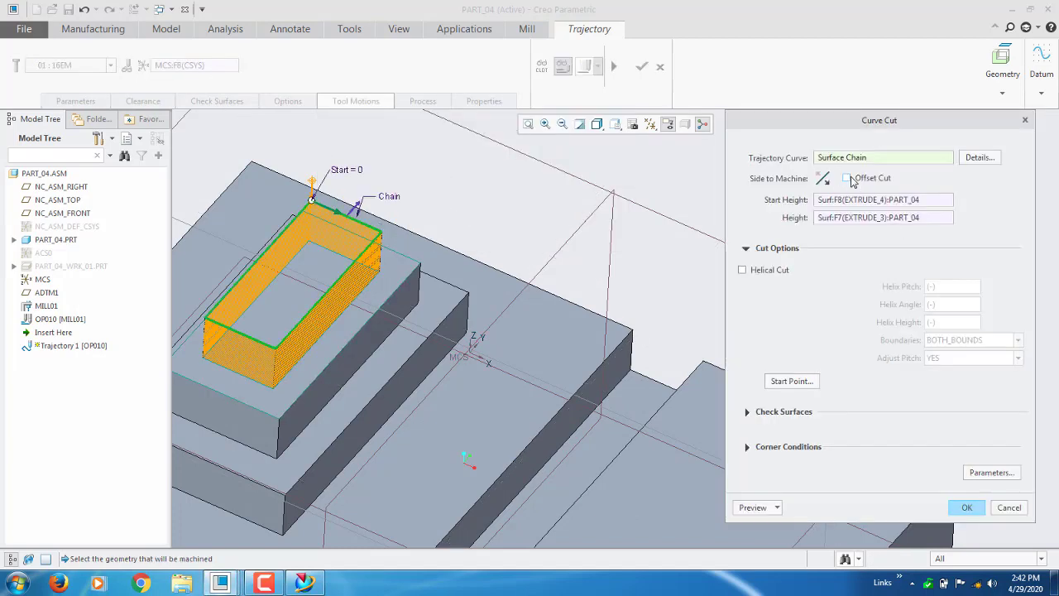
pyautogui.click(847, 183)
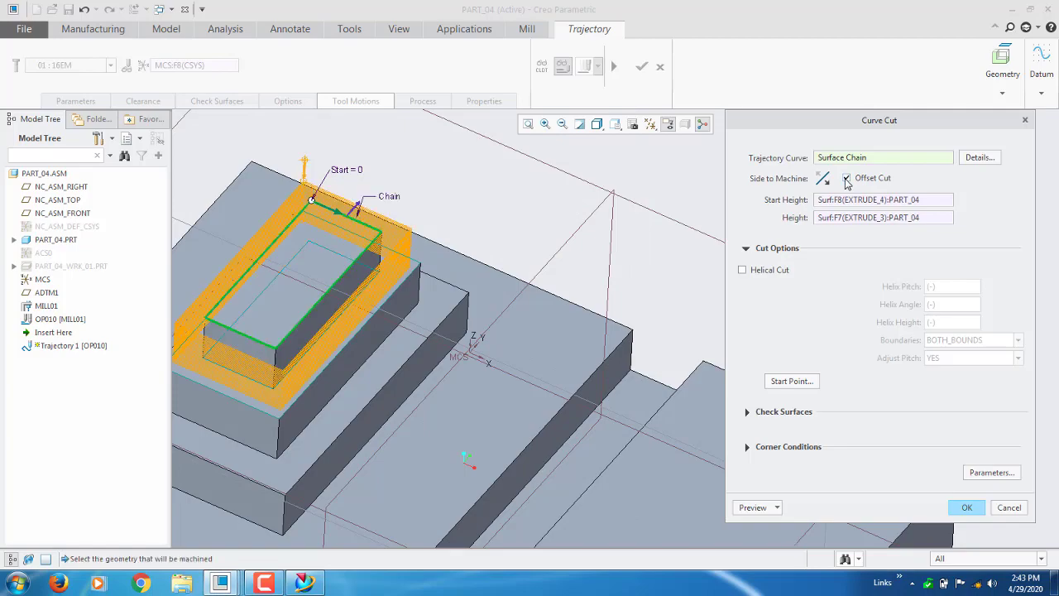
pyautogui.moveTo(512, 286); pyautogui.dragTo(546, 271, button='middle')
pyautogui.scroll(5, 656, 282)
pyautogui.moveTo(508, 308); pyautogui.dragTo(524, 244, button='middle')
pyautogui.scroll(-6, 530, 272)
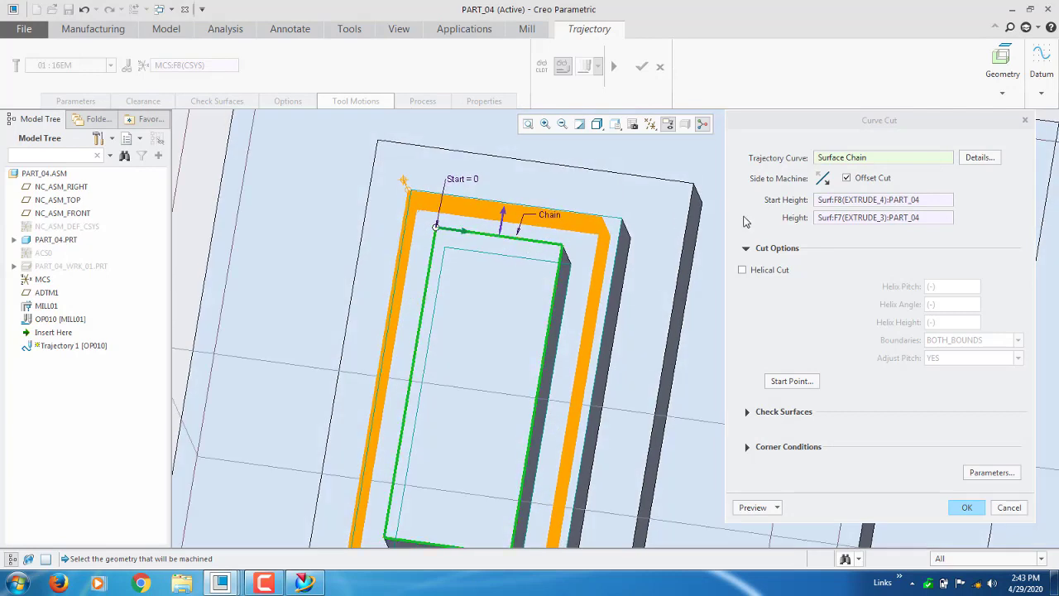
# Flip the side to machine so the offset passes lie inside the uppermost block's edge loop
pyautogui.click(823, 179)
pyautogui.click(824, 179)
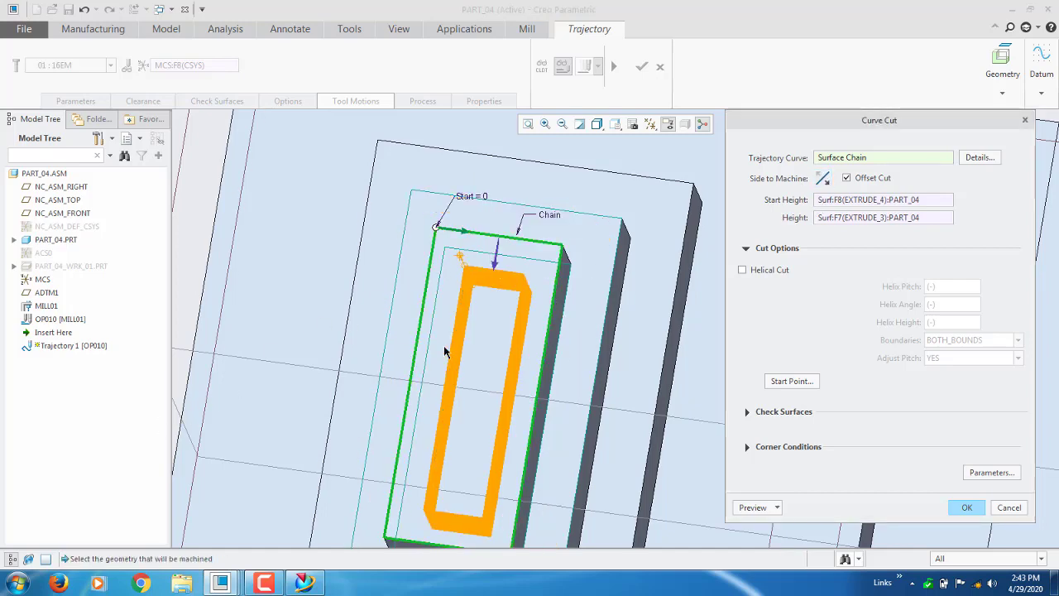
pyautogui.moveTo(444, 355)
pyautogui.mouseDown(button='middle')
pyautogui.moveTo(438, 326)
pyautogui.moveTo(432, 354)
pyautogui.moveTo(433, 326)
pyautogui.moveTo(431, 339)
pyautogui.mouseUp(button='middle')
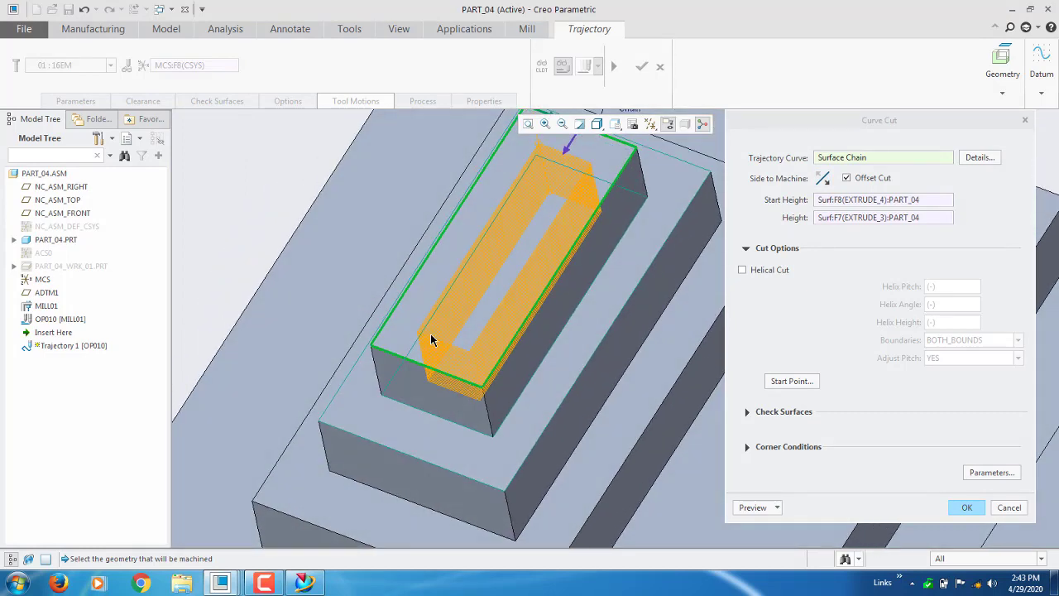
# Flip the side to machine so the offset passes run outside the uppermost block's edge loop
pyautogui.click(824, 178)
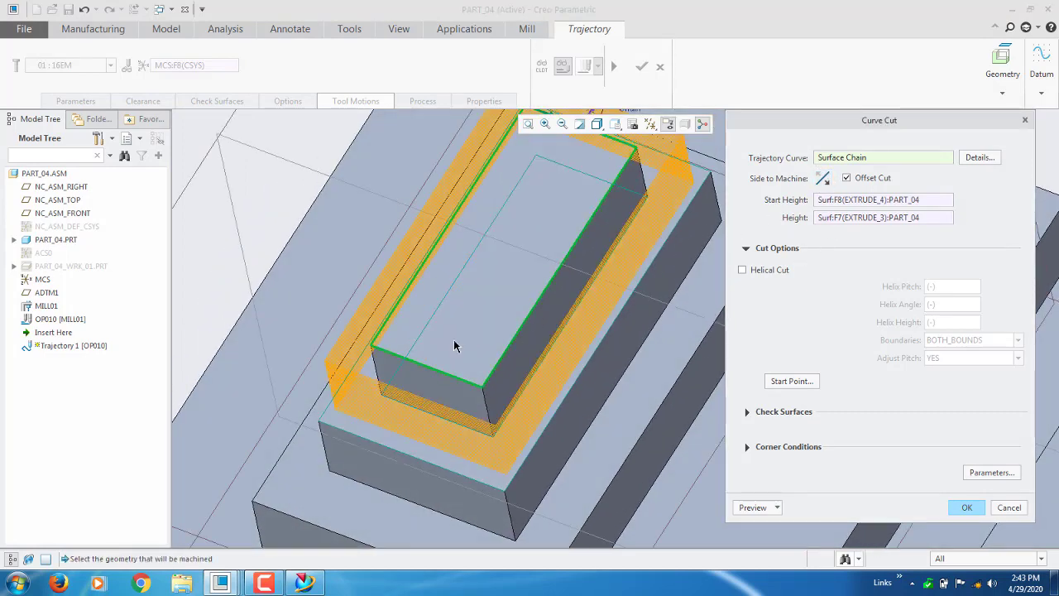
pyautogui.moveTo(390, 350); pyautogui.dragTo(407, 364, button='middle')
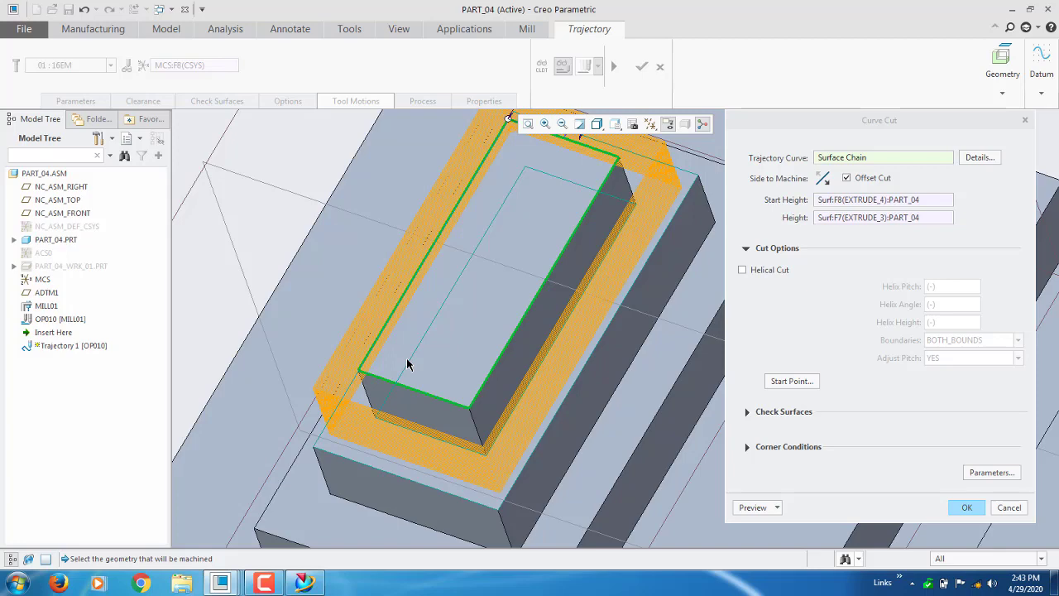
pyautogui.moveTo(425, 384)
pyautogui.mouseDown(button='middle')
pyautogui.moveTo(441, 403)
pyautogui.moveTo(427, 387)
pyautogui.mouseUp(button='middle')
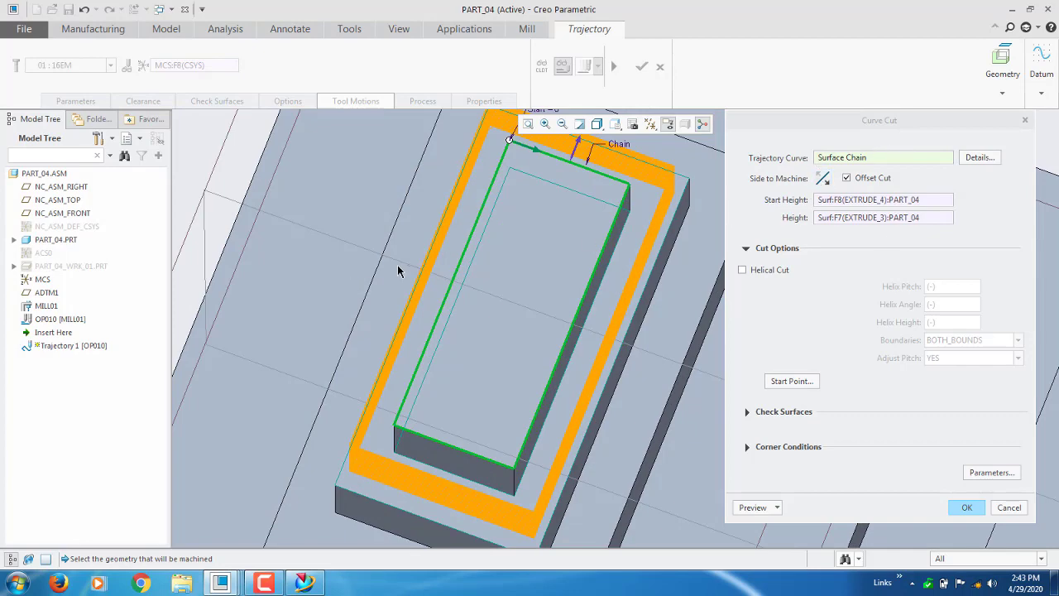
pyautogui.scroll(-3, 433, 266)
pyautogui.scroll(1, 422, 256)
pyautogui.moveTo(412, 245); pyautogui.dragTo(471, 183, button='middle')
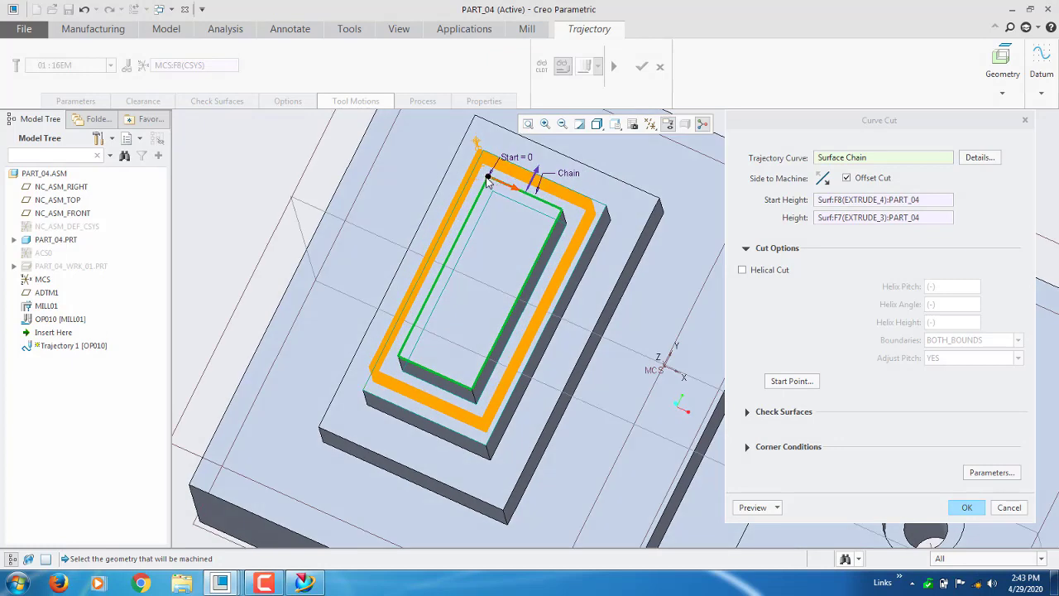
# Move the cut's start point onto the uppermost block's near short edge and set its position to 0.5
pyautogui.moveTo(488, 183); pyautogui.dragTo(426, 378)
pyautogui.scroll(-5, 427, 377)
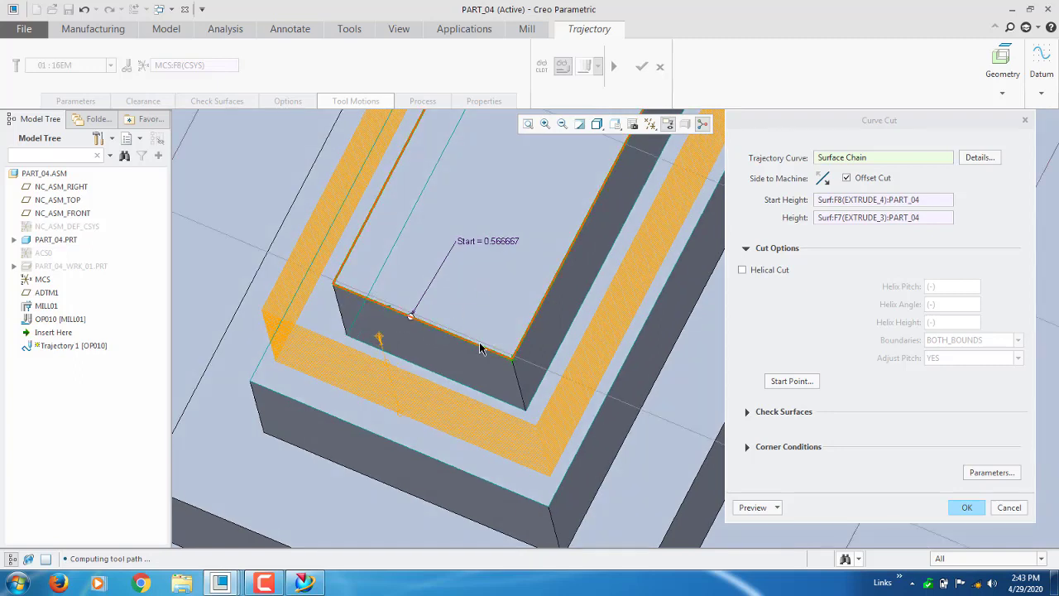
pyautogui.doubleClick(506, 237)
pyautogui.write('0')
pyautogui.rightClick(507, 239)
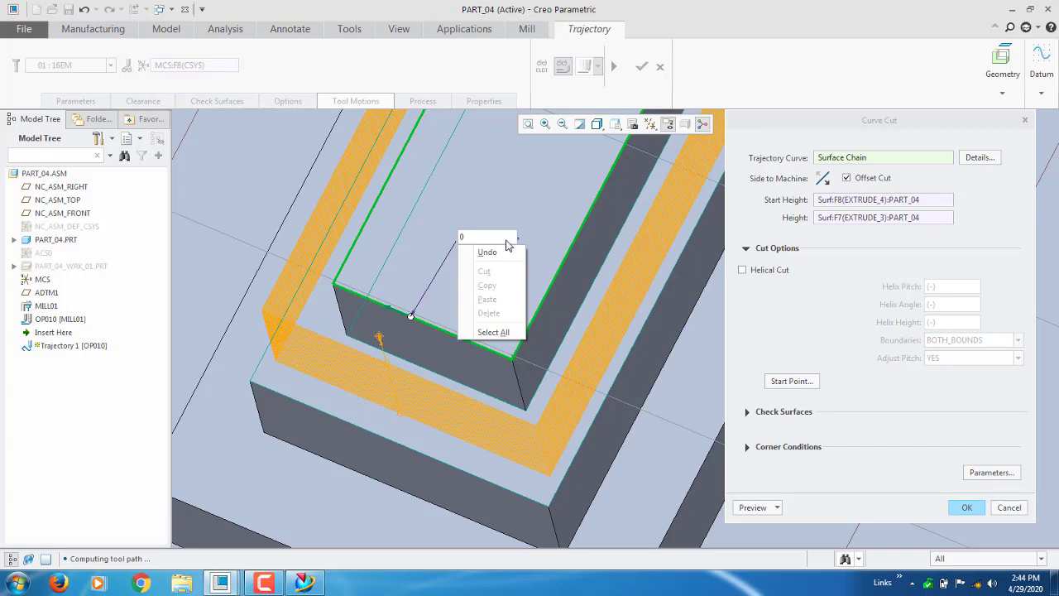
pyautogui.click(501, 236)
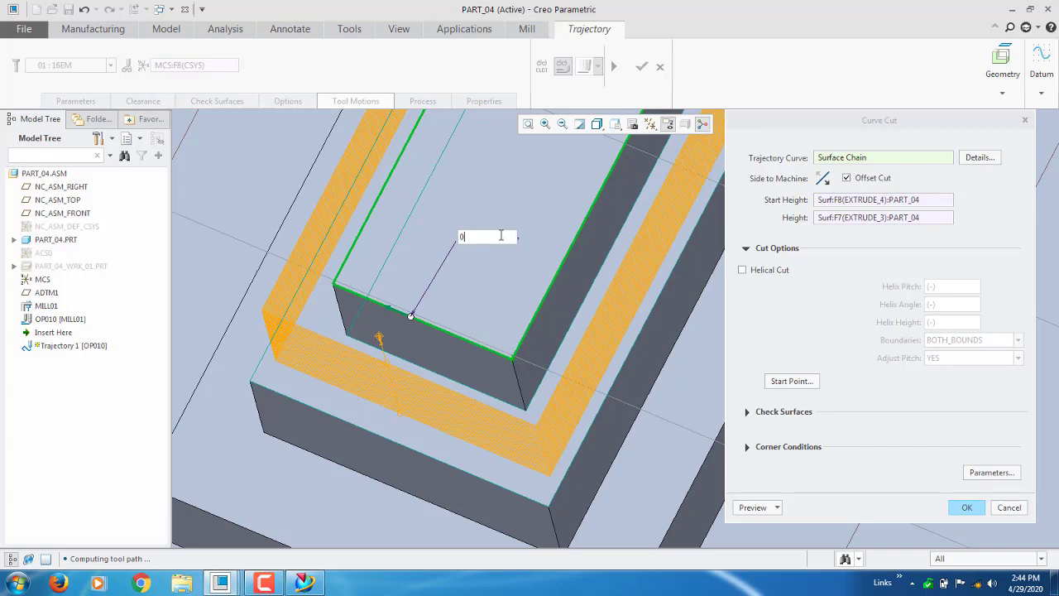
pyautogui.press('Return')
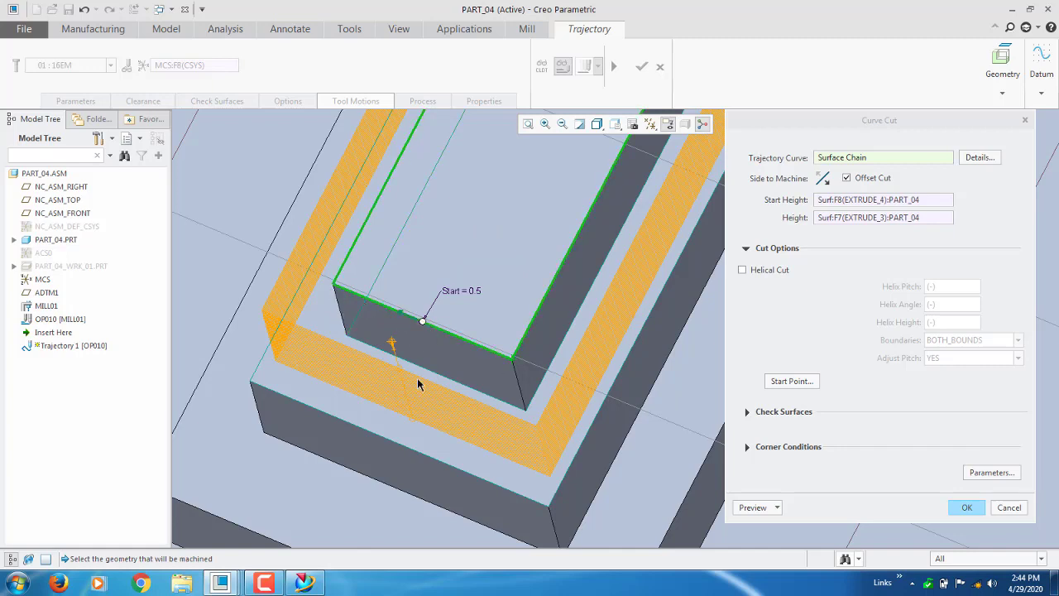
# Move the start point onto the block's adjacent long edge and set its position to 0, at the near corner
pyautogui.scroll(2, 418, 384)
pyautogui.scroll(-5, 421, 364)
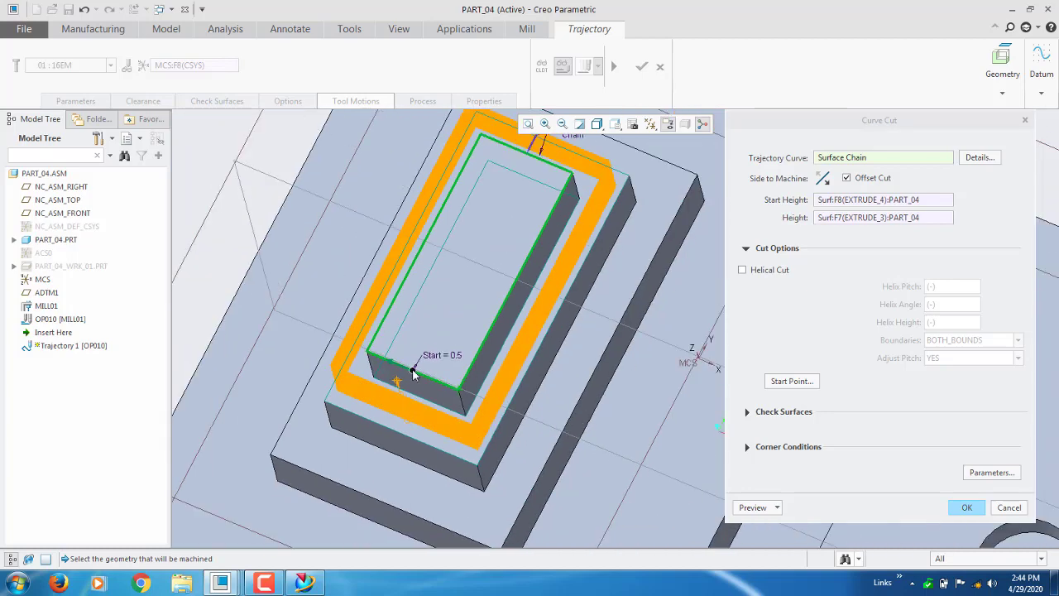
pyautogui.moveTo(414, 372)
pyautogui.mouseDown()
pyautogui.moveTo(388, 316)
pyautogui.moveTo(429, 237)
pyautogui.mouseUp()
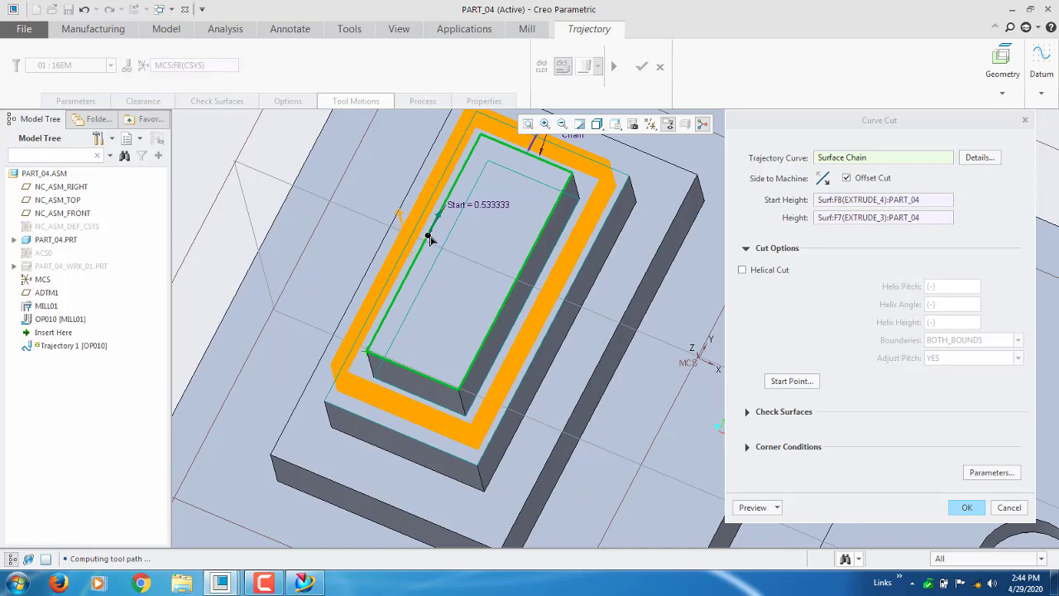
pyautogui.scroll(-4, 355, 419)
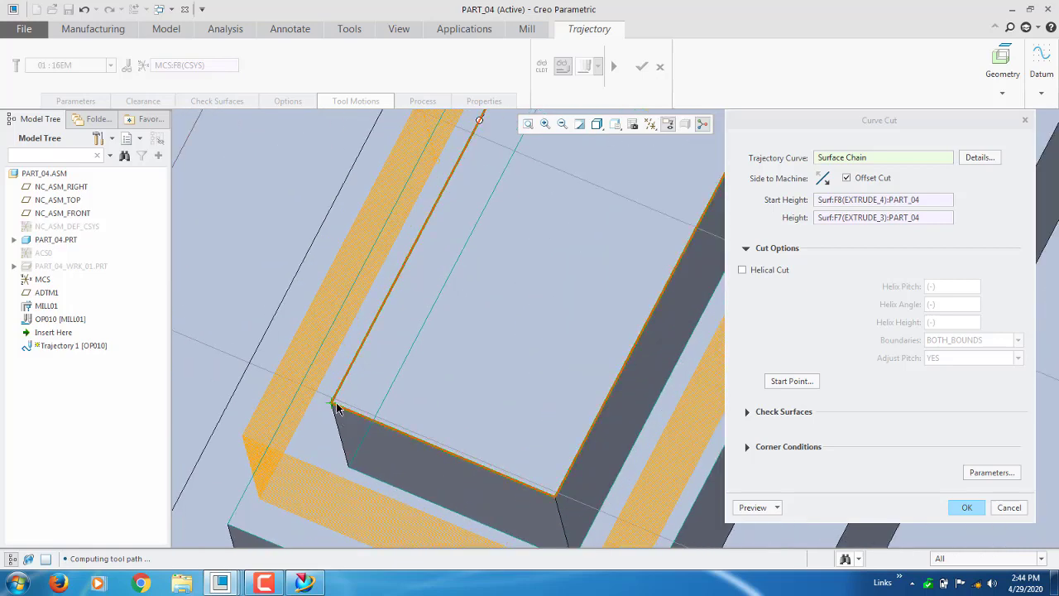
pyautogui.scroll(5, 529, 199)
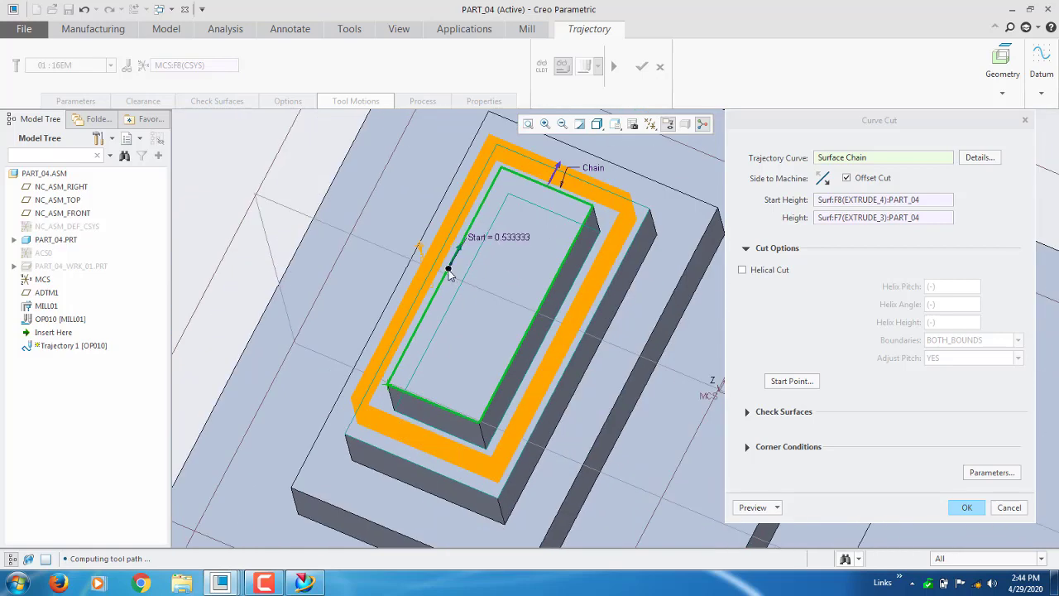
pyautogui.doubleClick(522, 237)
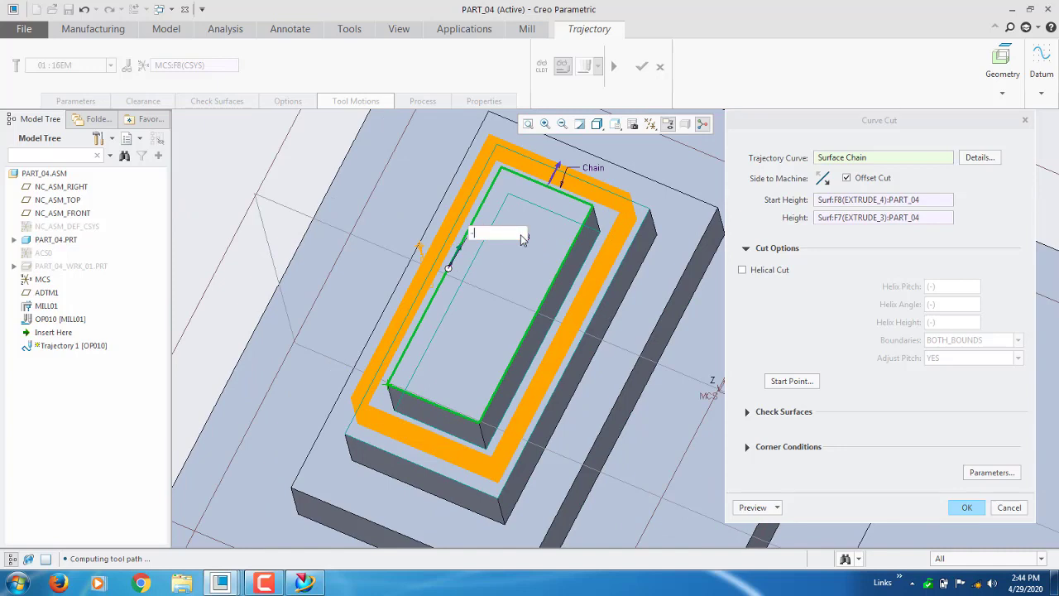
pyautogui.write('0')
pyautogui.press('Return')
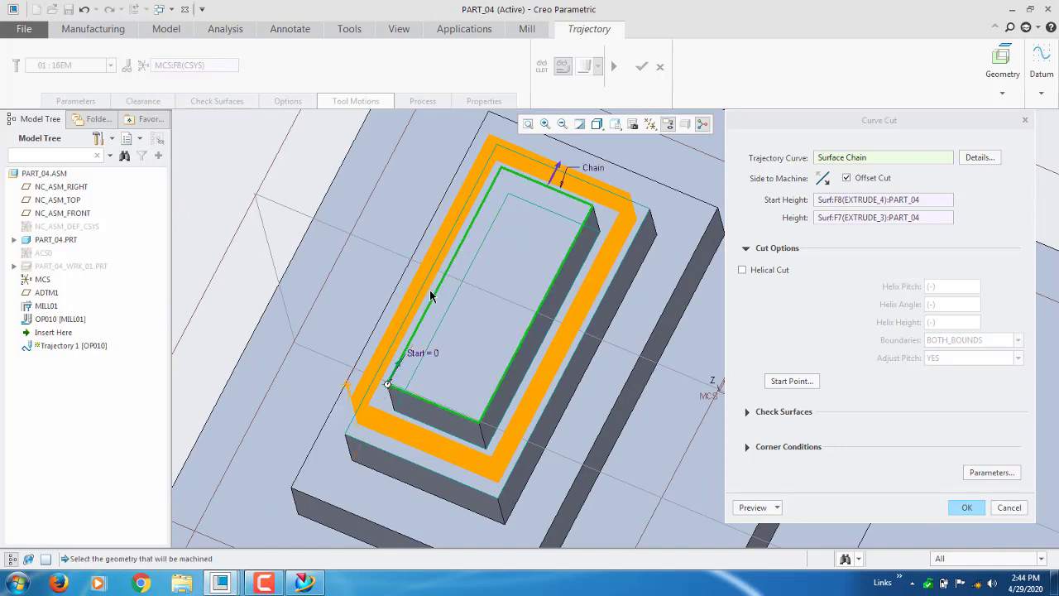
# Set the start point's position along the block's long edge to 1
pyautogui.scroll(-5, 388, 385)
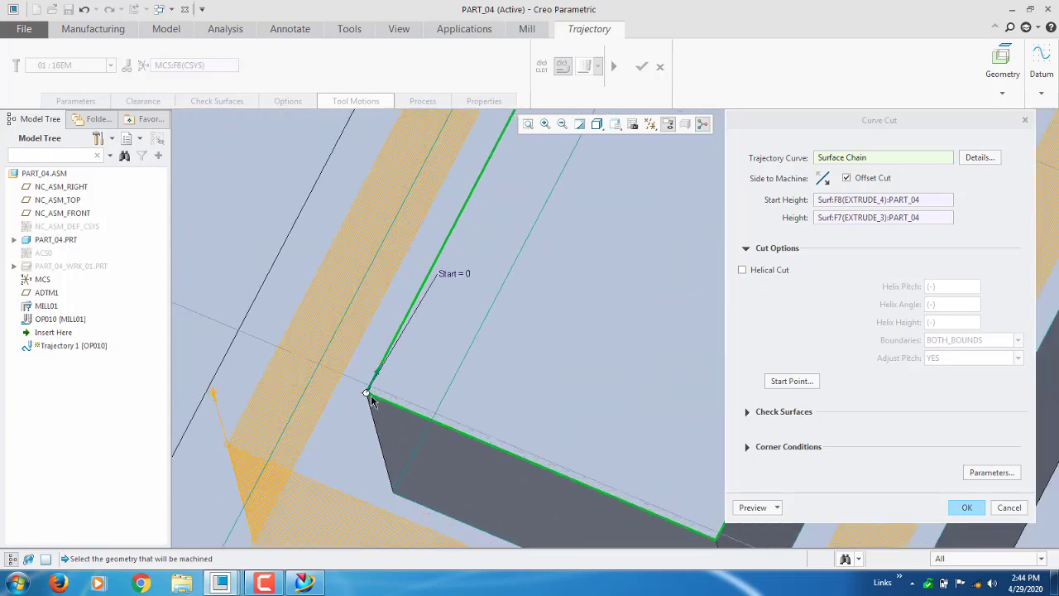
pyautogui.doubleClick(491, 206)
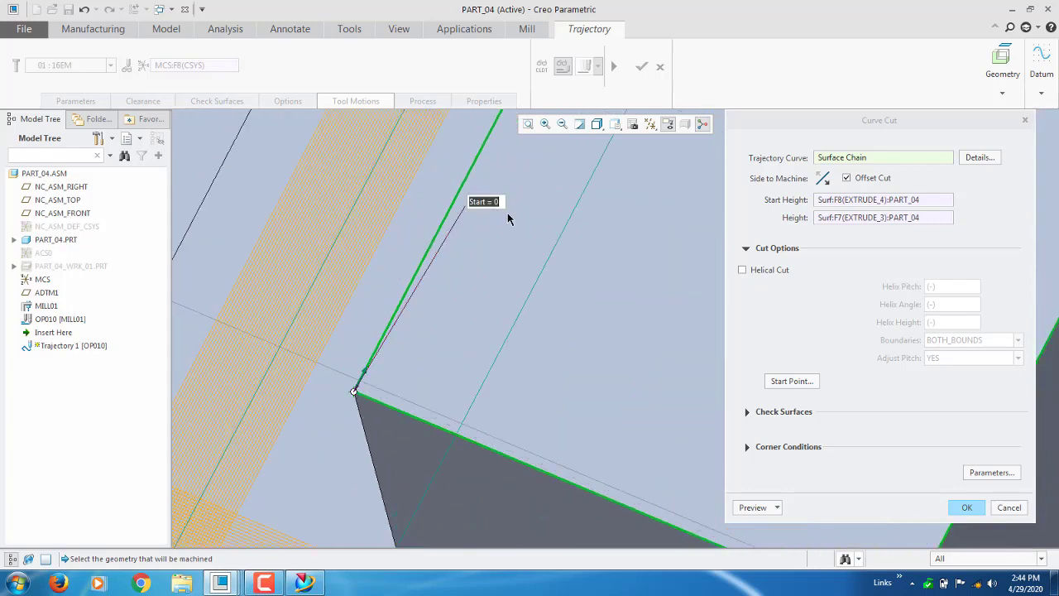
pyautogui.write('1')
pyautogui.press('Return')
# Examine where the start point and entry move lie on the offset passes around the block's corners
pyautogui.scroll(5, 325, 423)
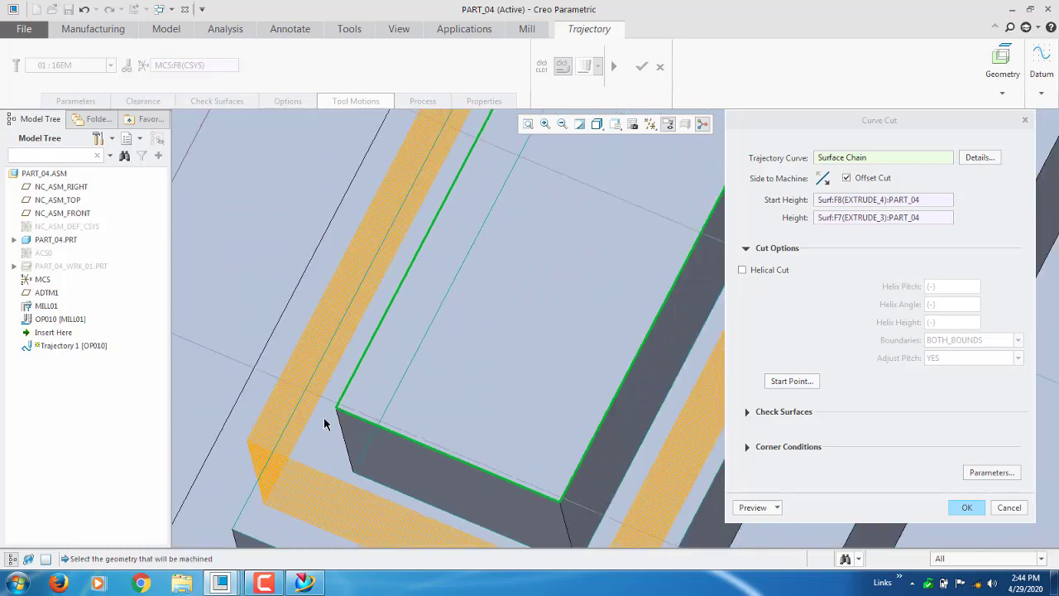
pyautogui.scroll(-6, 421, 244)
pyautogui.scroll(2, 427, 267)
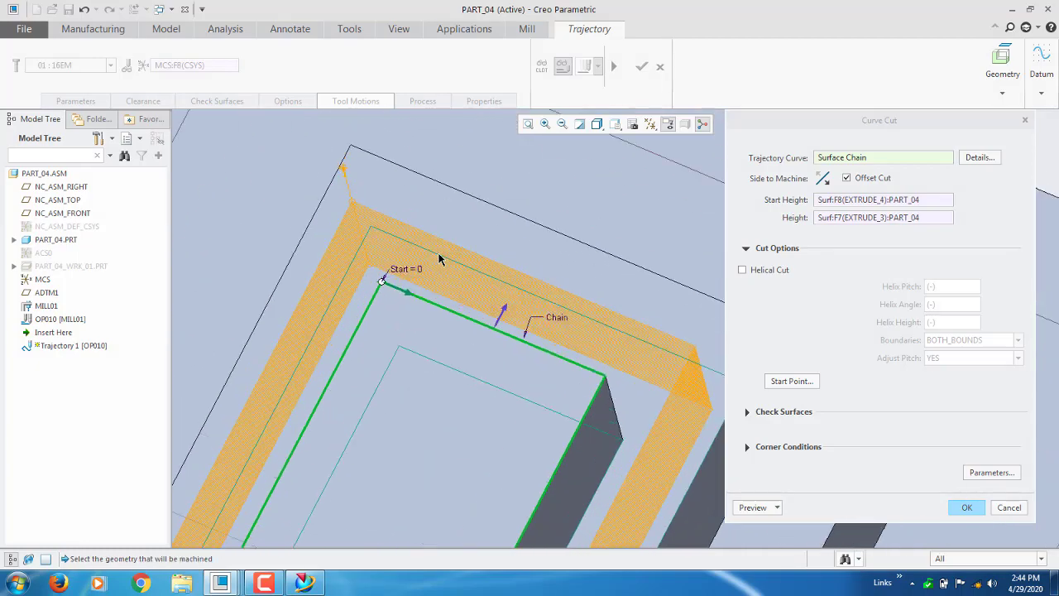
pyautogui.scroll(-3, 442, 256)
pyautogui.scroll(6, 421, 260)
pyautogui.scroll(4, 330, 448)
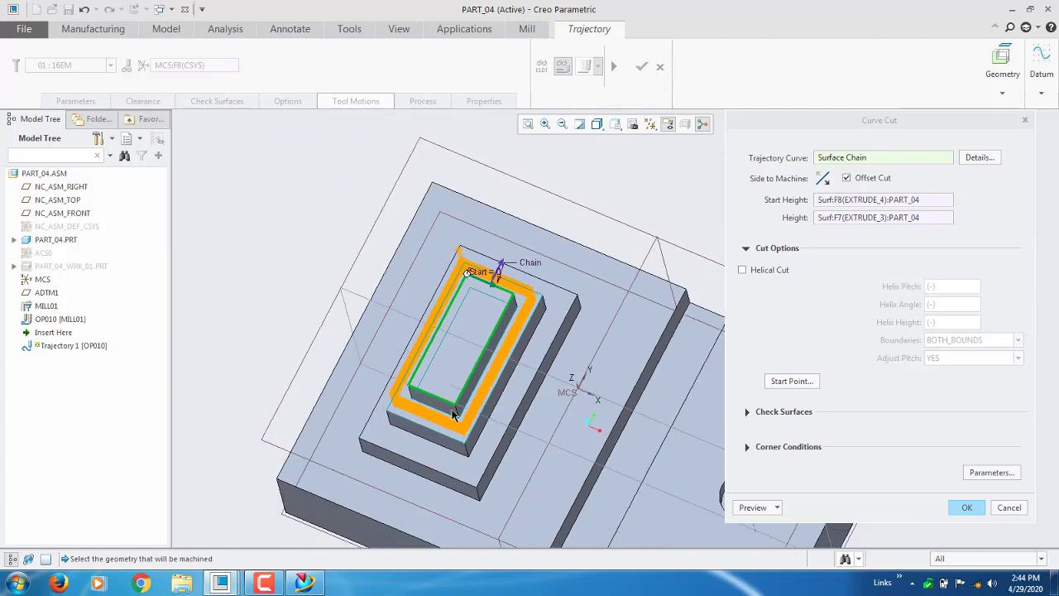
pyautogui.scroll(-5, 465, 344)
pyautogui.scroll(2, 442, 352)
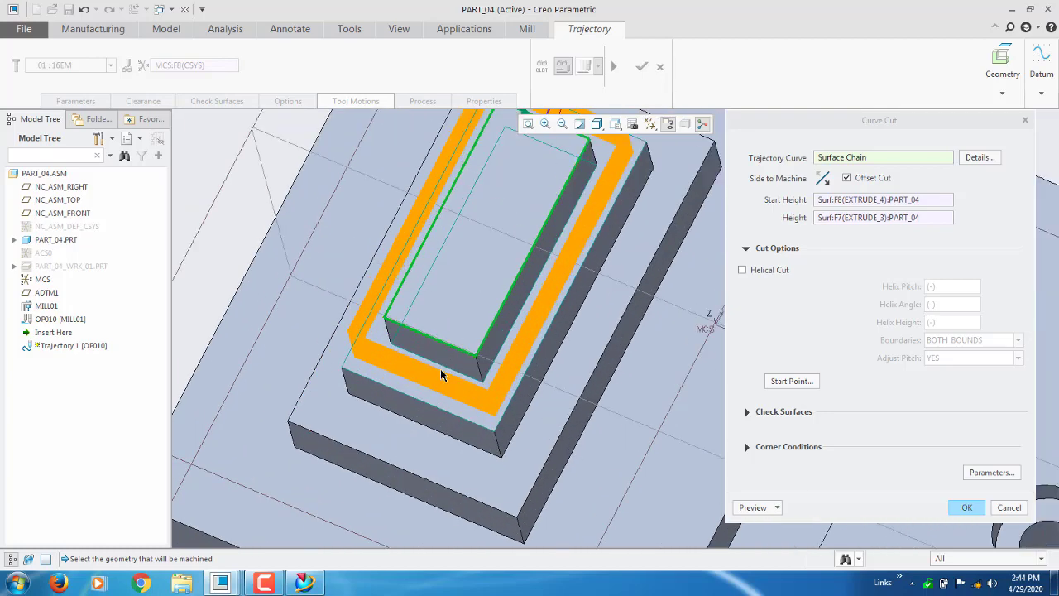
pyautogui.scroll(-3, 441, 371)
pyautogui.scroll(5, 442, 372)
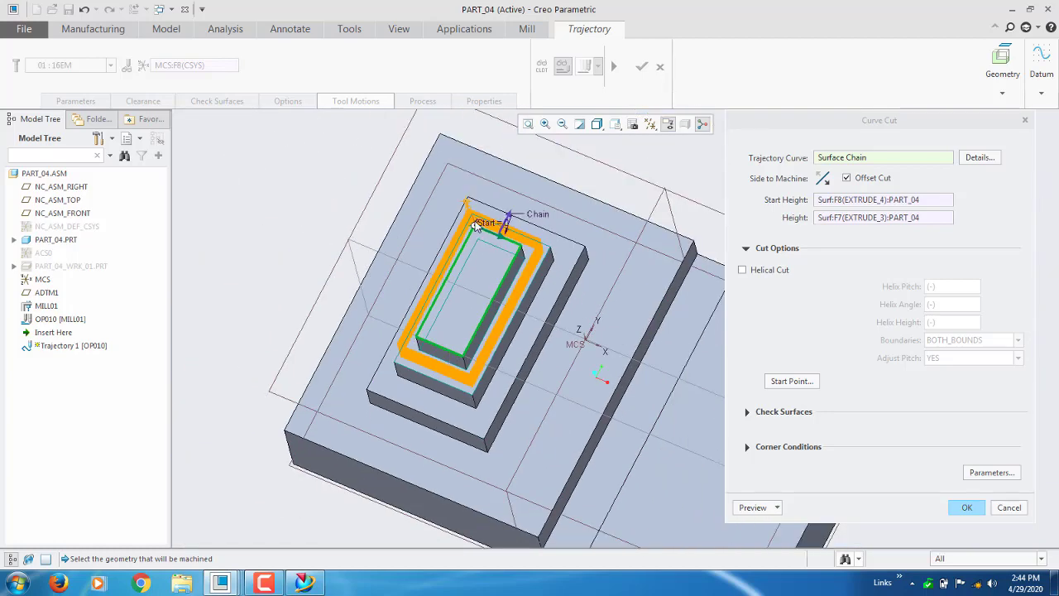
# Move the start point to position 0.5 on the block's near short edge, check the entry move, and accept the curve cut
pyautogui.moveTo(476, 227)
pyautogui.mouseDown()
pyautogui.moveTo(424, 308)
pyautogui.moveTo(437, 318)
pyautogui.moveTo(427, 342)
pyautogui.moveTo(442, 354)
pyautogui.mouseUp()
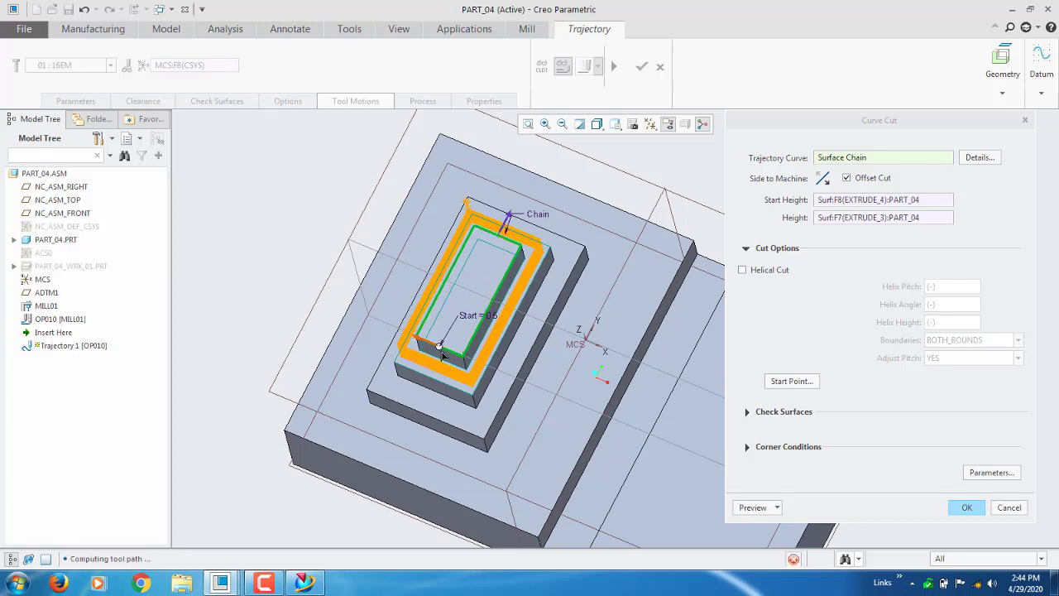
pyautogui.scroll(3, 442, 355)
pyautogui.scroll(-7, 439, 339)
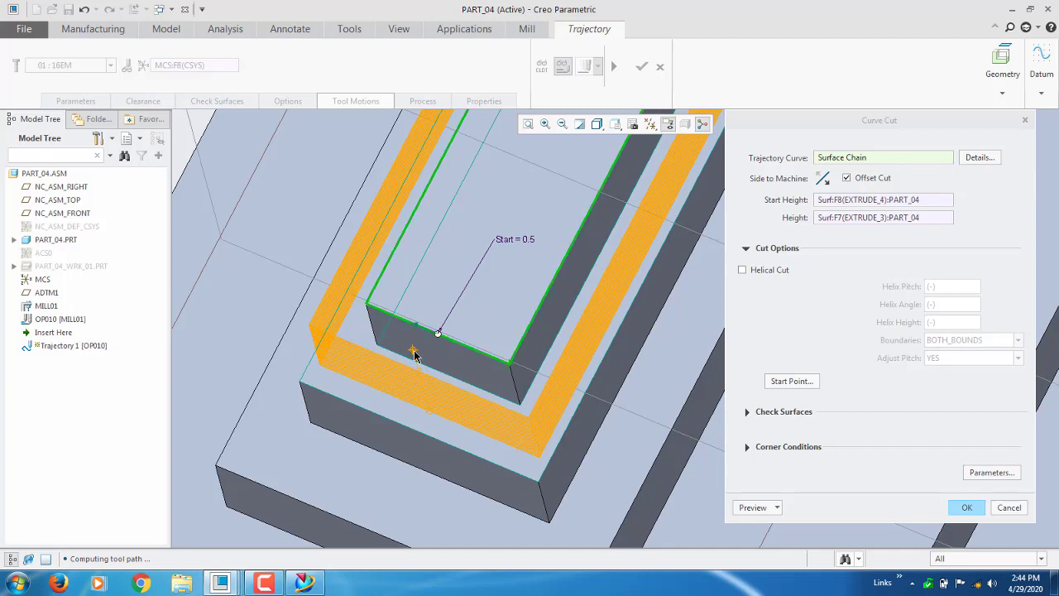
pyautogui.scroll(-3, 404, 420)
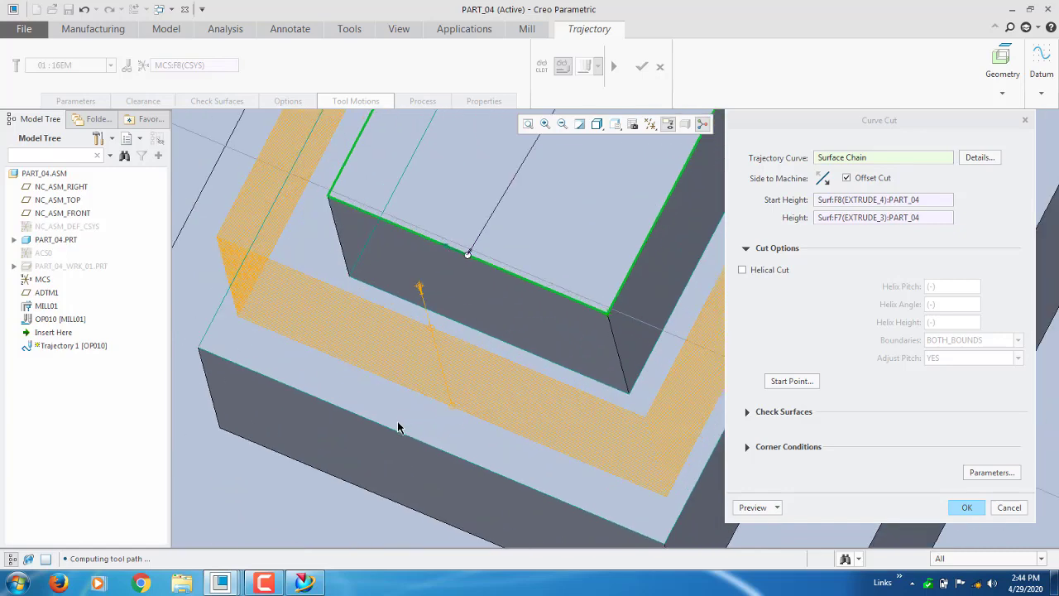
pyautogui.scroll(4, 397, 426)
pyautogui.scroll(3, 313, 488)
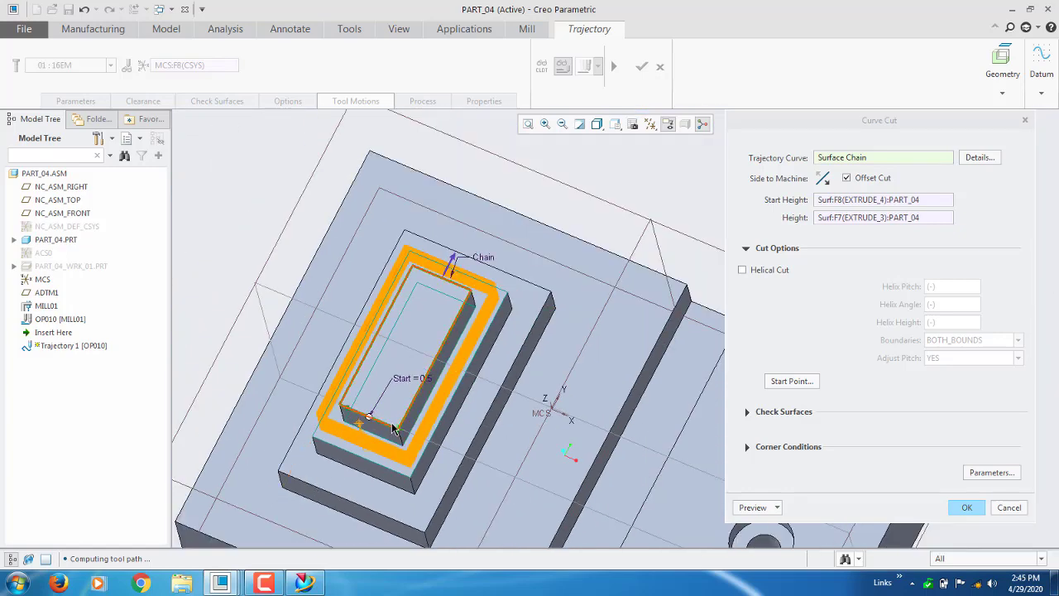
pyautogui.scroll(-4, 356, 432)
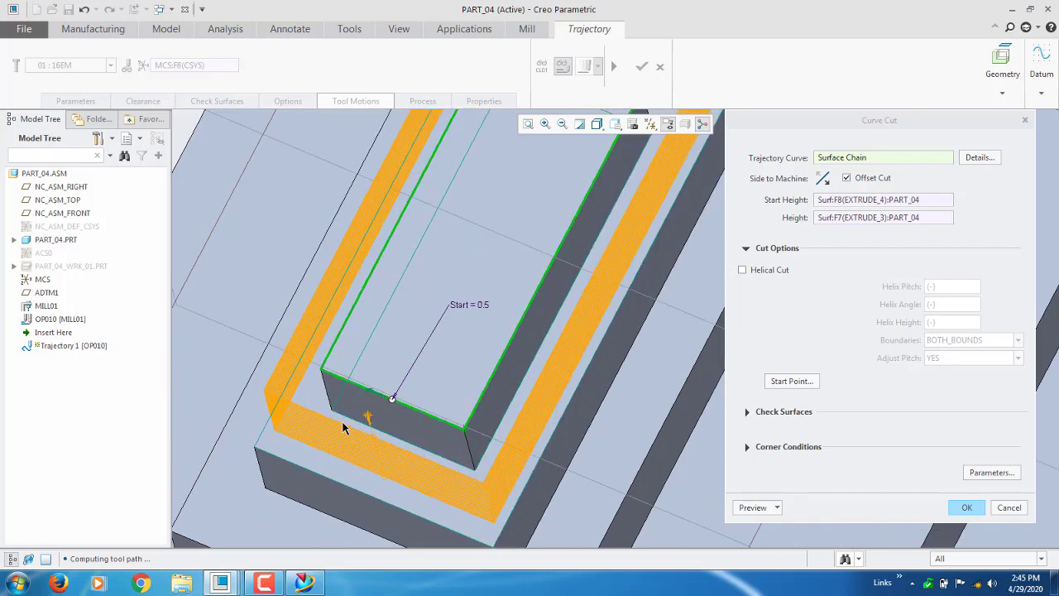
pyautogui.scroll(2, 346, 428)
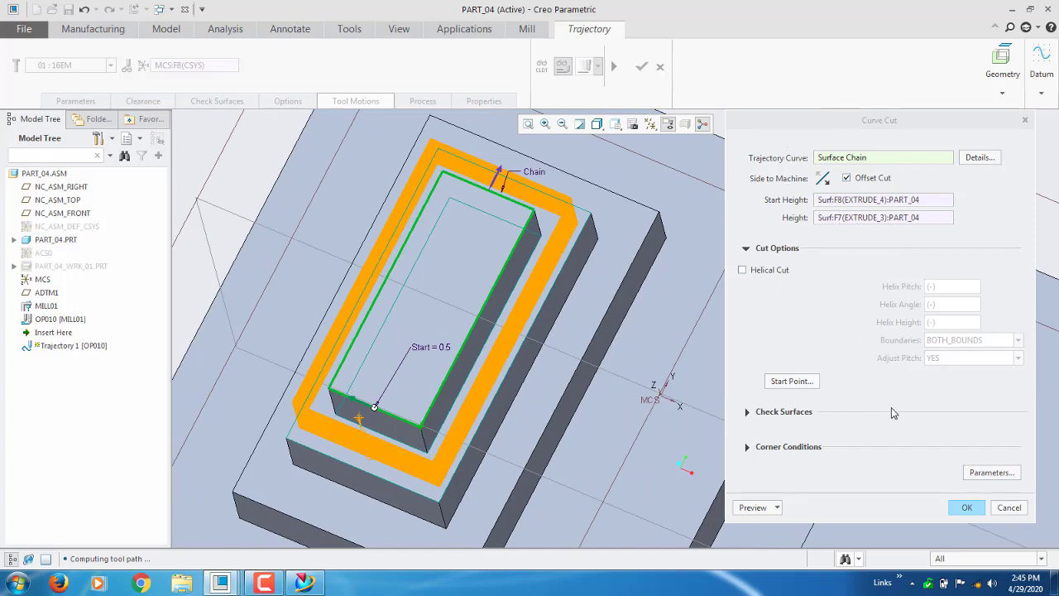
pyautogui.click(968, 508)
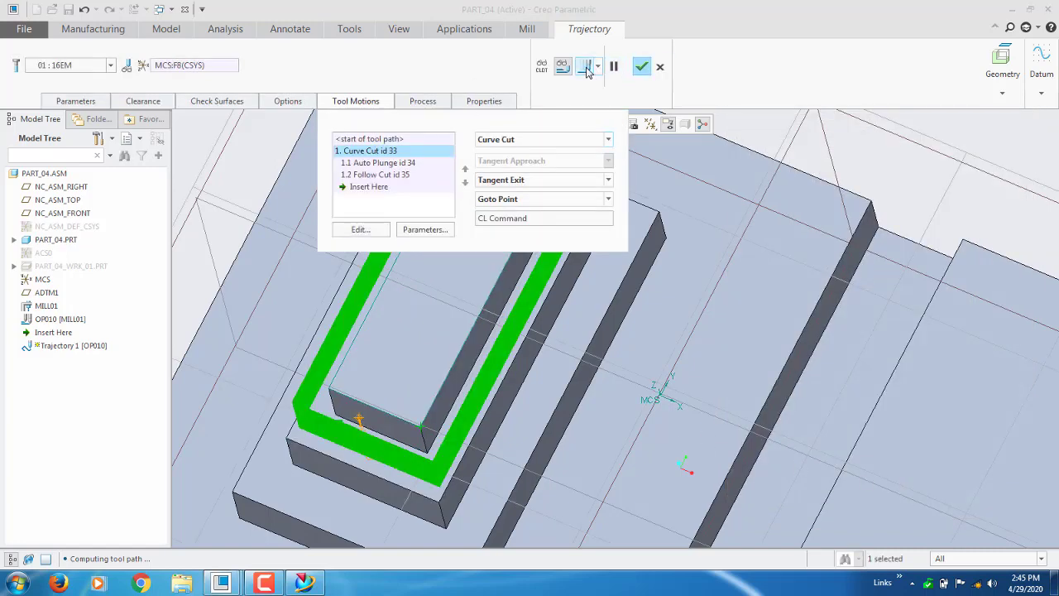
# Open the tool path playback, check the cutter against the uppermost block from the side, and close the playback
pyautogui.click(586, 70)
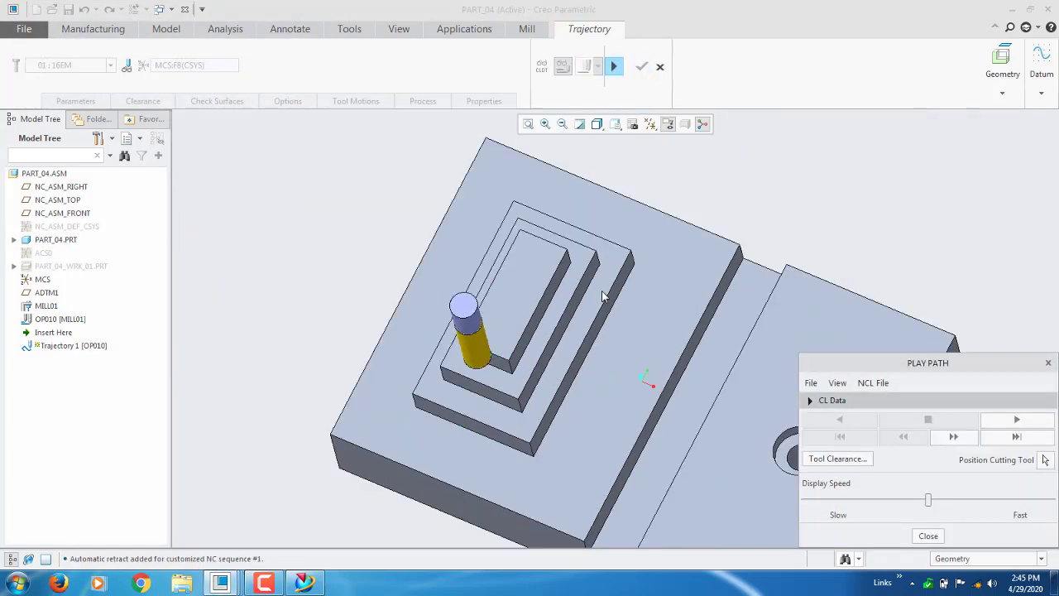
pyautogui.moveTo(602, 291); pyautogui.dragTo(605, 243, button='middle')
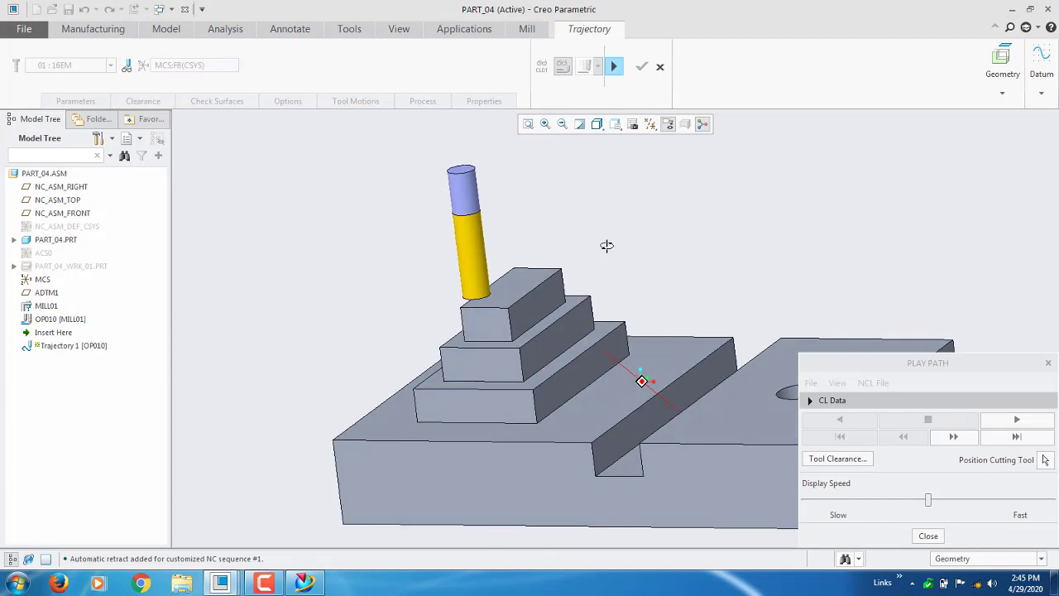
pyautogui.click(928, 536)
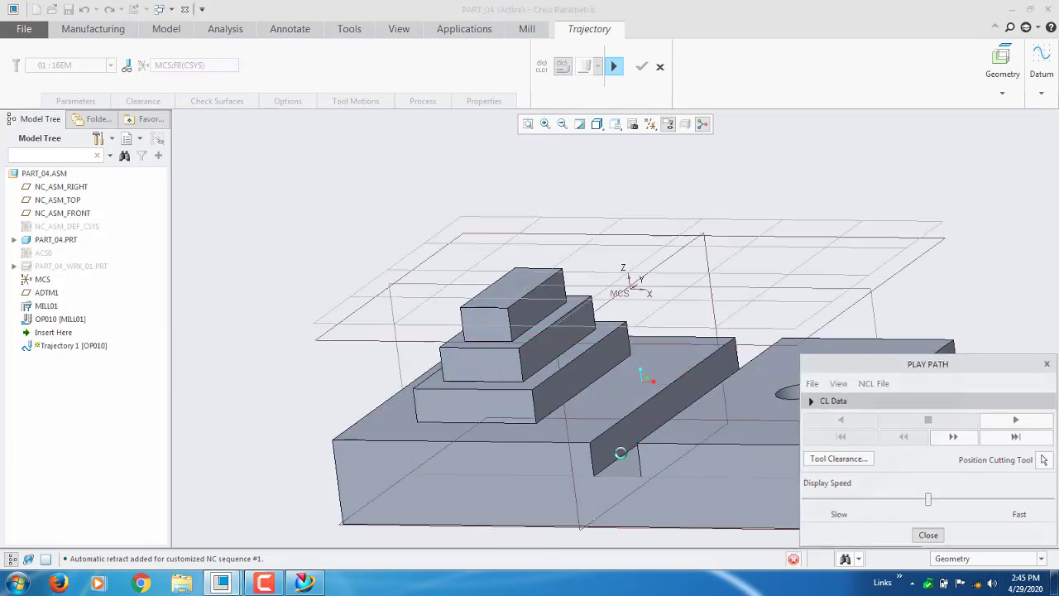
# Open the PROF_STOCK_ALLOW value in the trajectory sequence's parameters
pyautogui.click(75, 101)
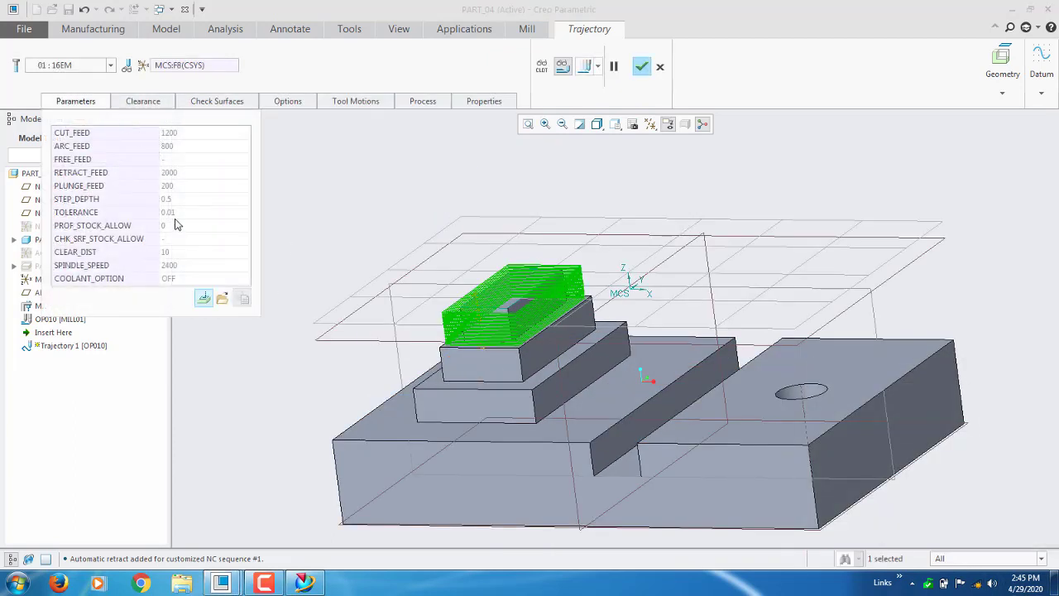
pyautogui.click(182, 225)
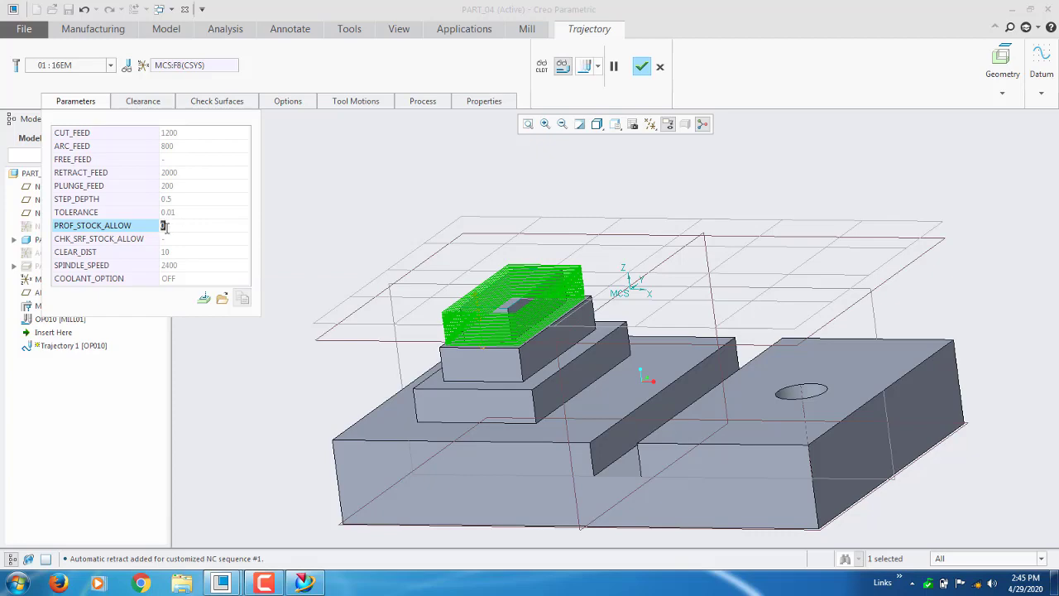
# Play the trajectory tool path at a slowed display speed and watch the cutter circle the uppermost block
pyautogui.click(584, 66)
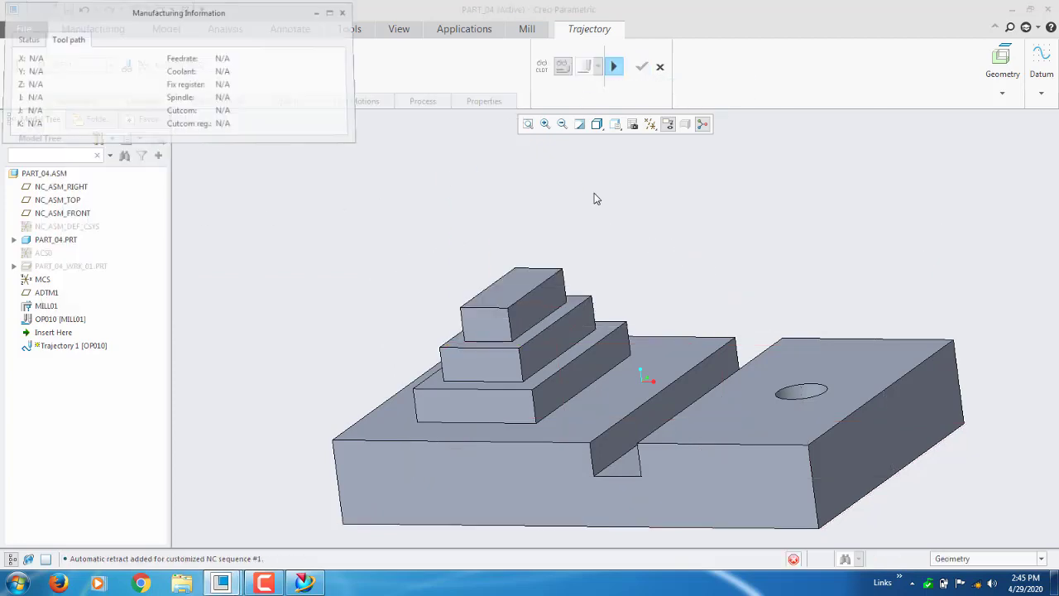
pyautogui.moveTo(598, 191); pyautogui.dragTo(575, 197, button='middle')
pyautogui.scroll(-1, 575, 197)
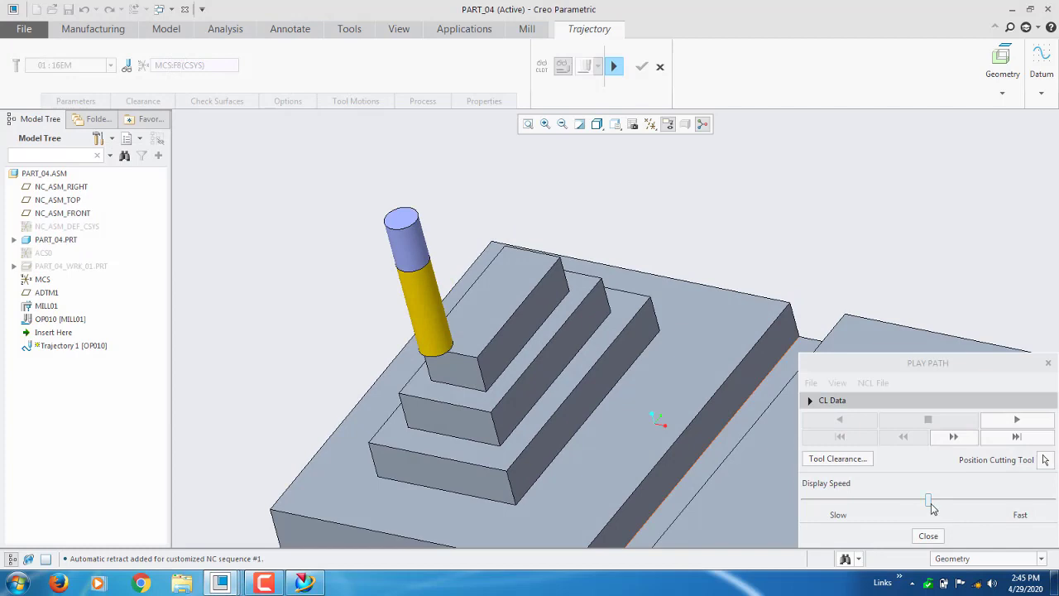
pyautogui.moveTo(930, 502); pyautogui.dragTo(779, 504)
pyautogui.click(1017, 420)
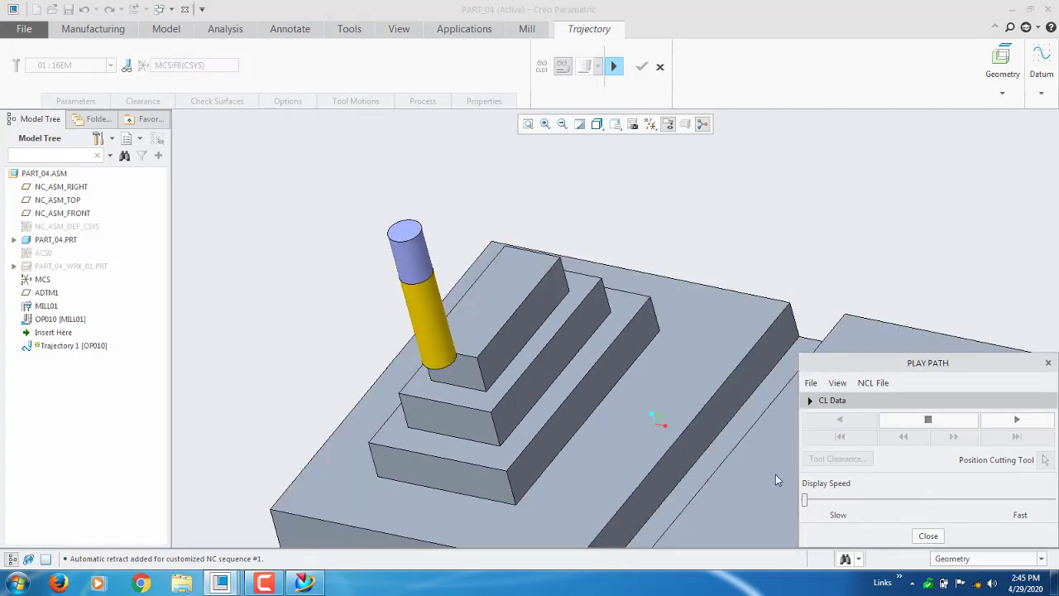
pyautogui.moveTo(805, 500); pyautogui.dragTo(872, 502)
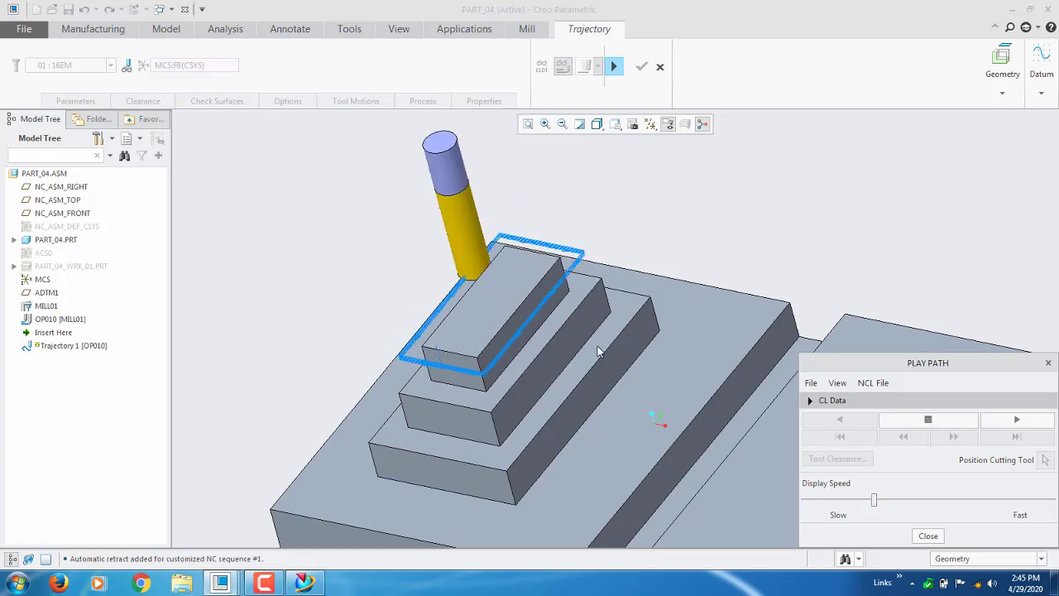
pyautogui.moveTo(598, 346)
pyautogui.mouseDown(button='middle')
pyautogui.moveTo(609, 339)
pyautogui.moveTo(588, 351)
pyautogui.mouseUp(button='middle')
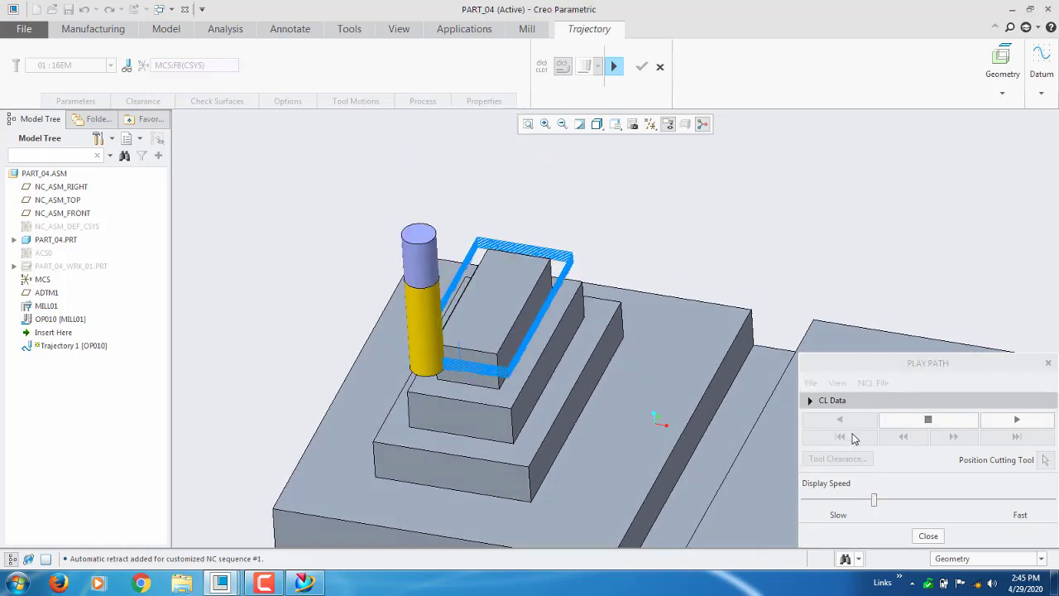
pyautogui.moveTo(874, 500); pyautogui.dragTo(915, 503)
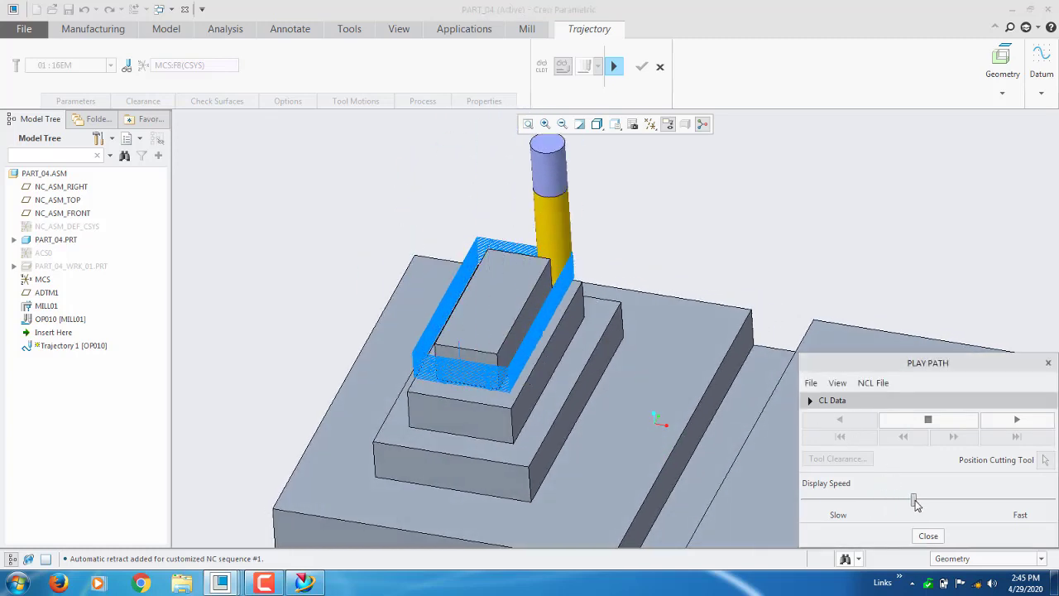
# Examine the completed passes around the uppermost block down to the second block's top face, and close the playback
pyautogui.scroll(5, 389, 434)
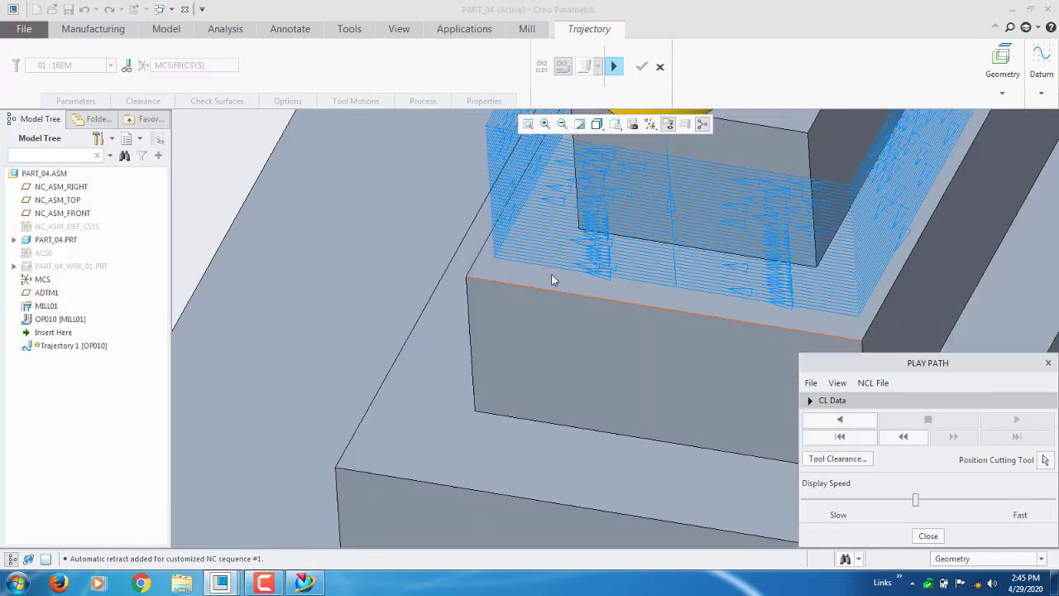
pyautogui.scroll(-6, 239, 310)
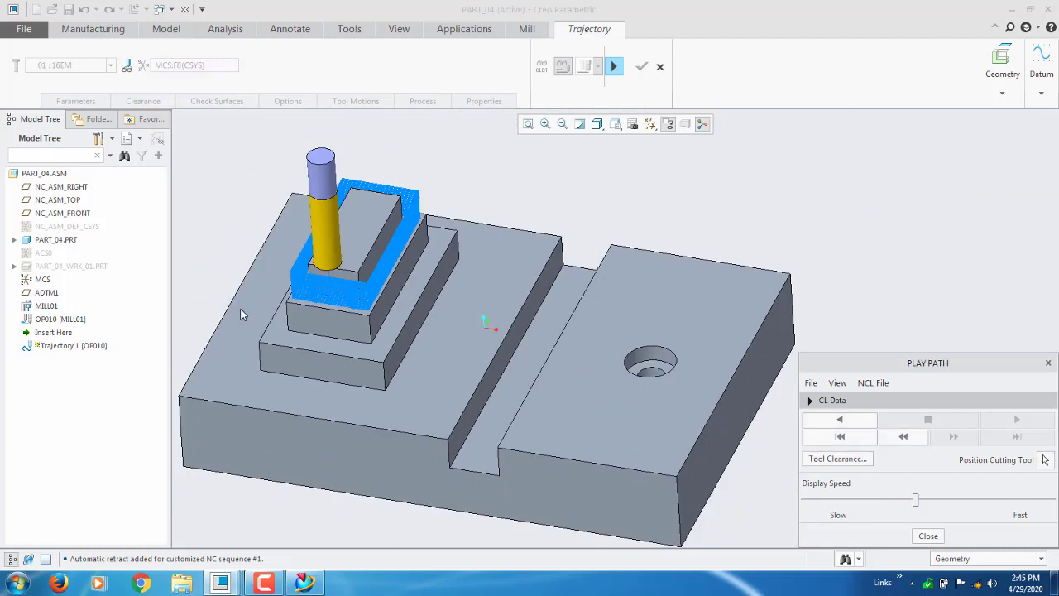
pyautogui.scroll(2, 461, 329)
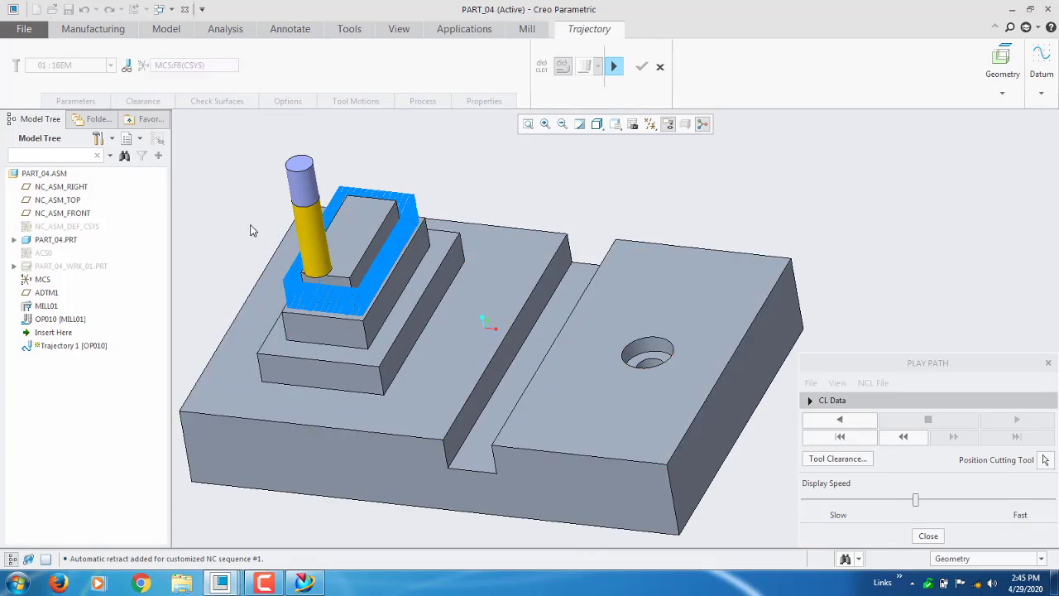
pyautogui.scroll(3, 295, 244)
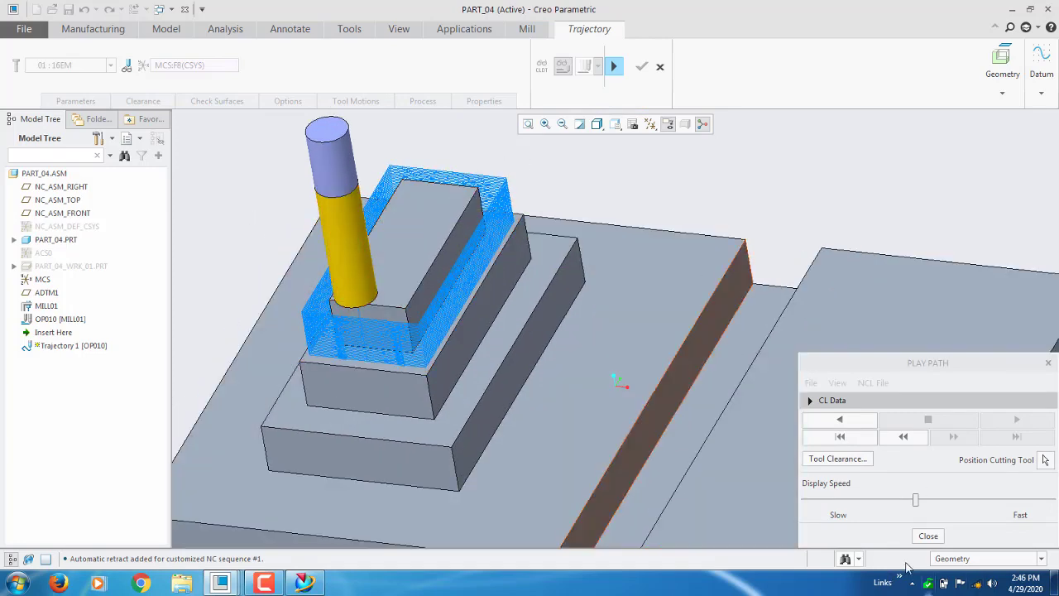
pyautogui.click(941, 536)
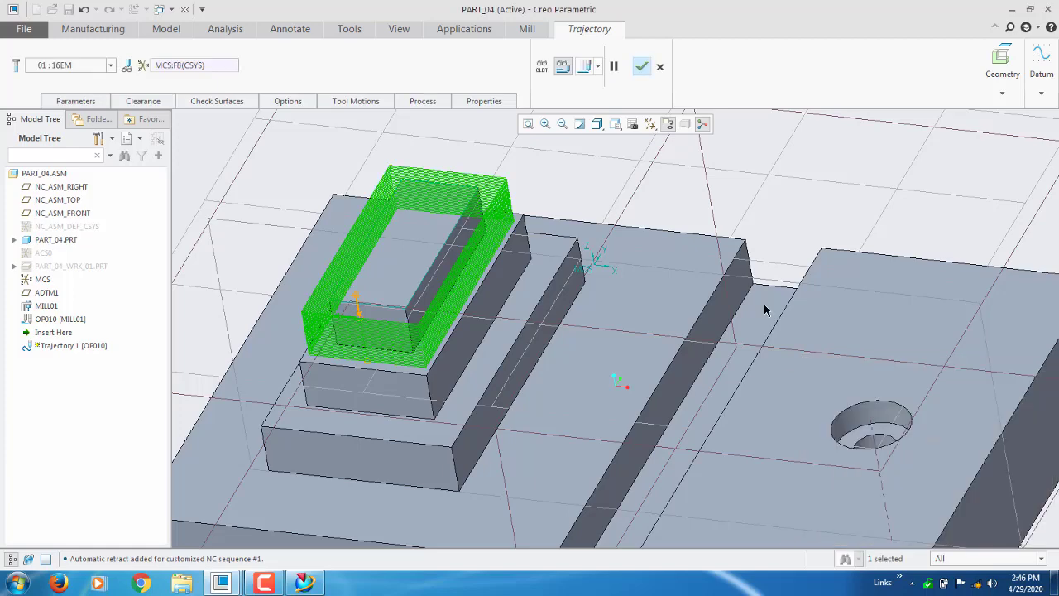
# Add another curve cut motion and chain the near short edge and adjoining long edge of the second block's top
pyautogui.click(373, 102)
pyautogui.scroll(-2, 669, 300)
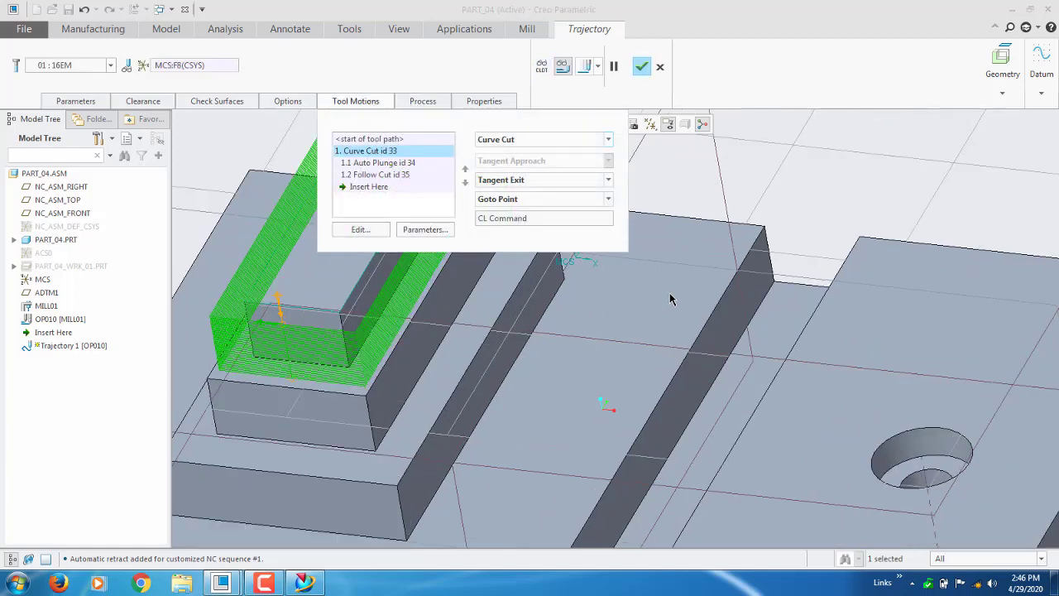
pyautogui.scroll(-1, 833, 263)
pyautogui.scroll(3, 834, 264)
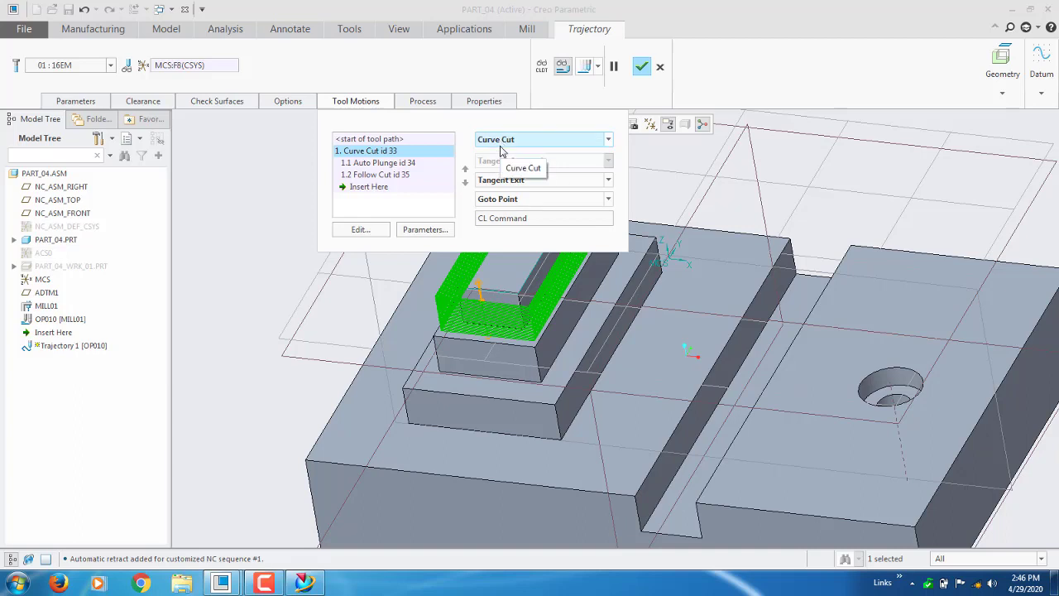
pyautogui.click(502, 140)
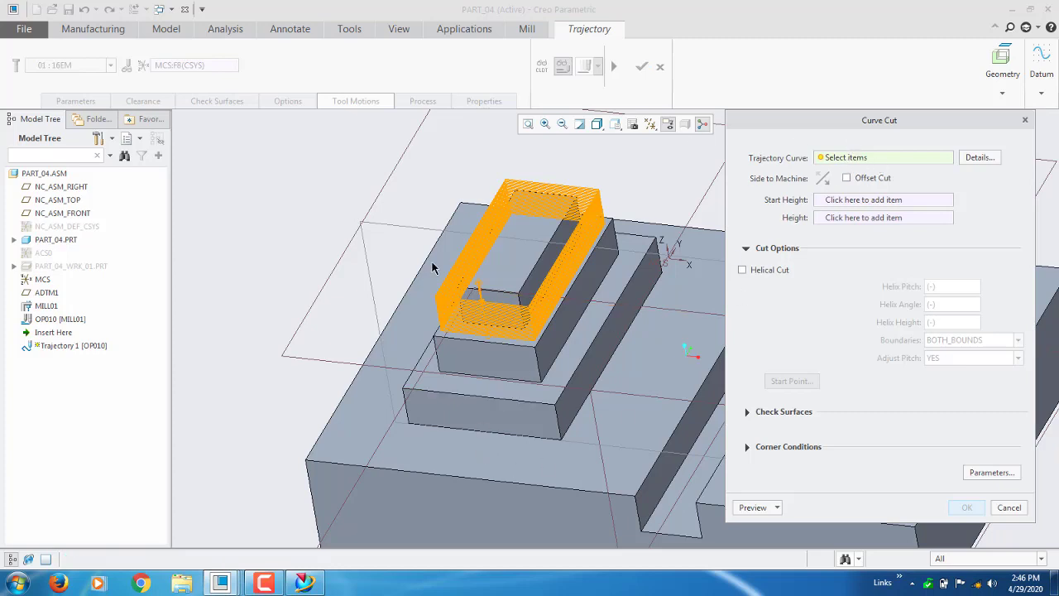
pyautogui.click(549, 348)
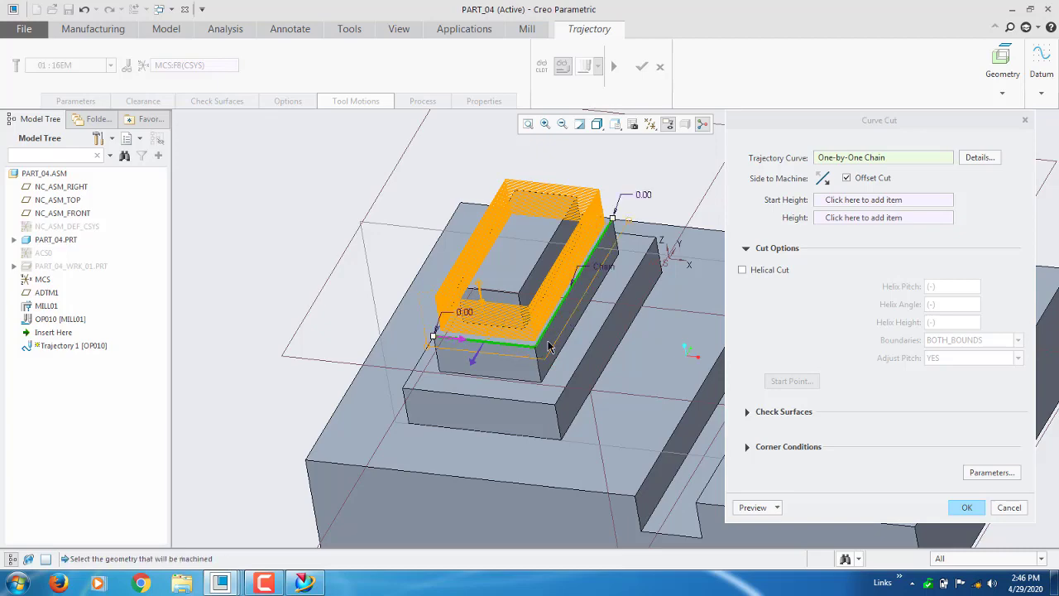
# Complete the one-by-one chain with the second block's remaining top edges, and hide all datum and annotation displays
pyautogui.moveTo(566, 339); pyautogui.dragTo(489, 367, button='middle')
pyautogui.scroll(5, 388, 428)
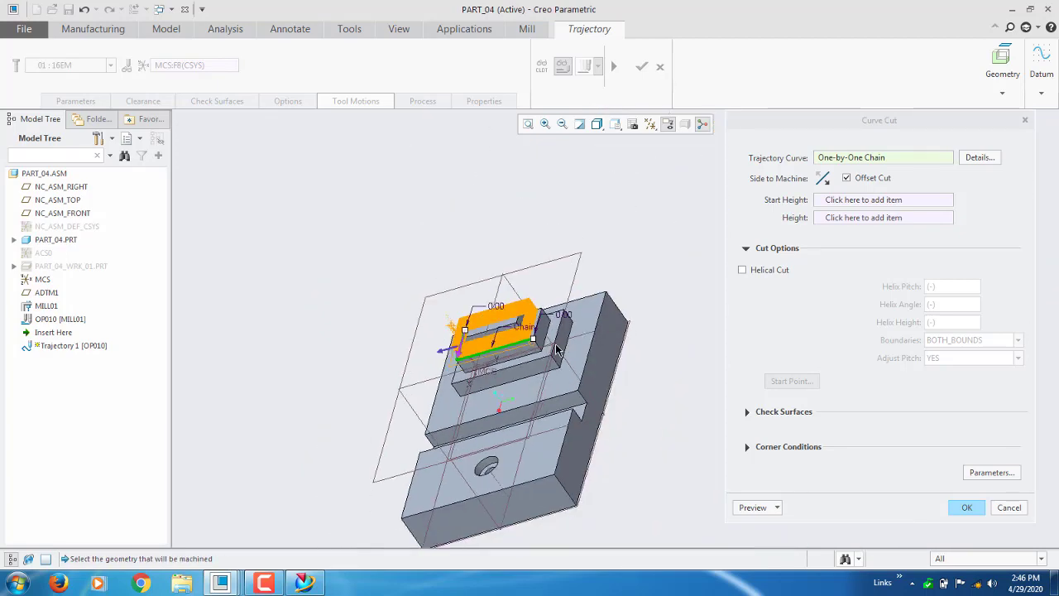
pyautogui.scroll(-8, 519, 313)
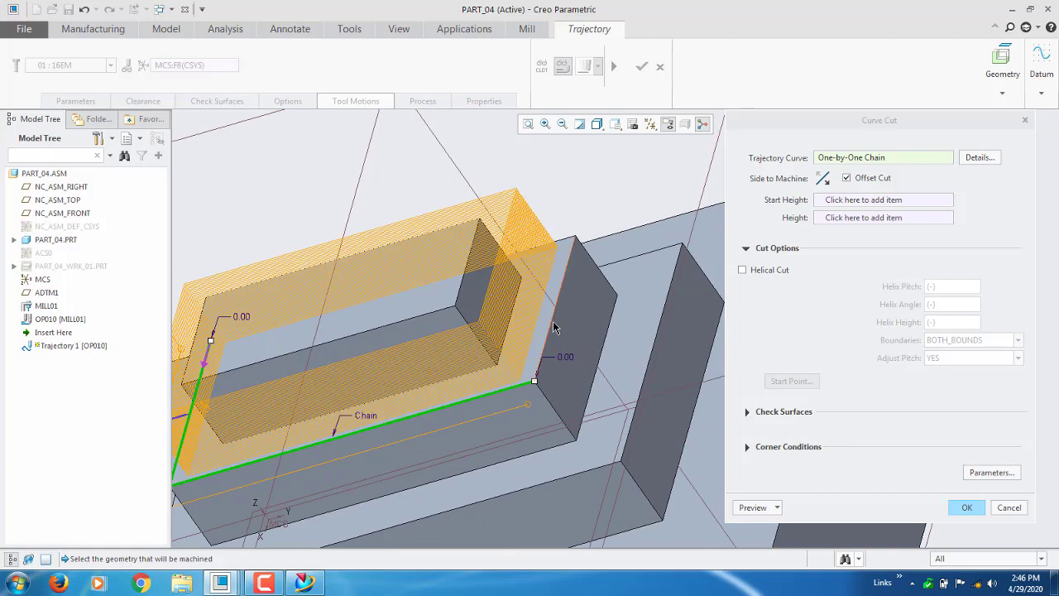
pyautogui.keyDown('shift'); pyautogui.click(554, 316); pyautogui.keyUp('shift')
pyautogui.click(650, 123)
pyautogui.click(652, 141)
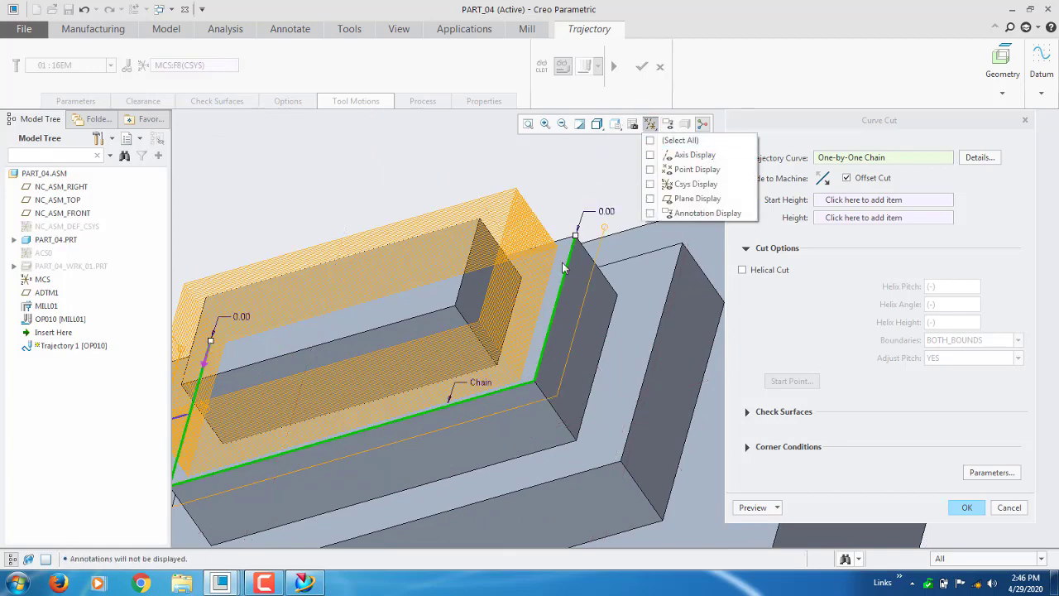
pyautogui.click(611, 184)
pyautogui.scroll(-3, 611, 185)
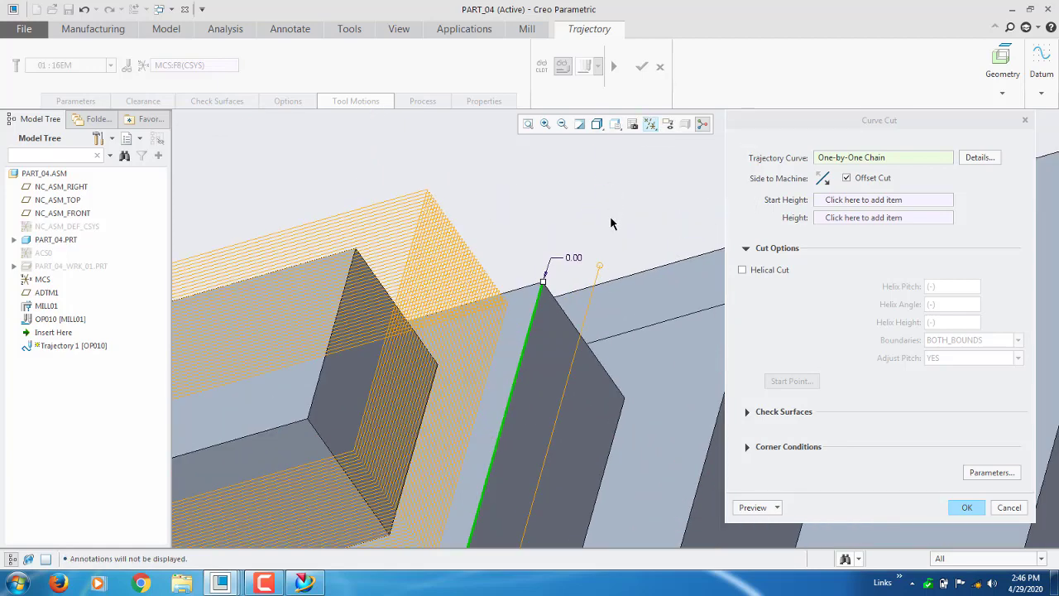
pyautogui.scroll(4, 610, 220)
pyautogui.scroll(-2, 577, 253)
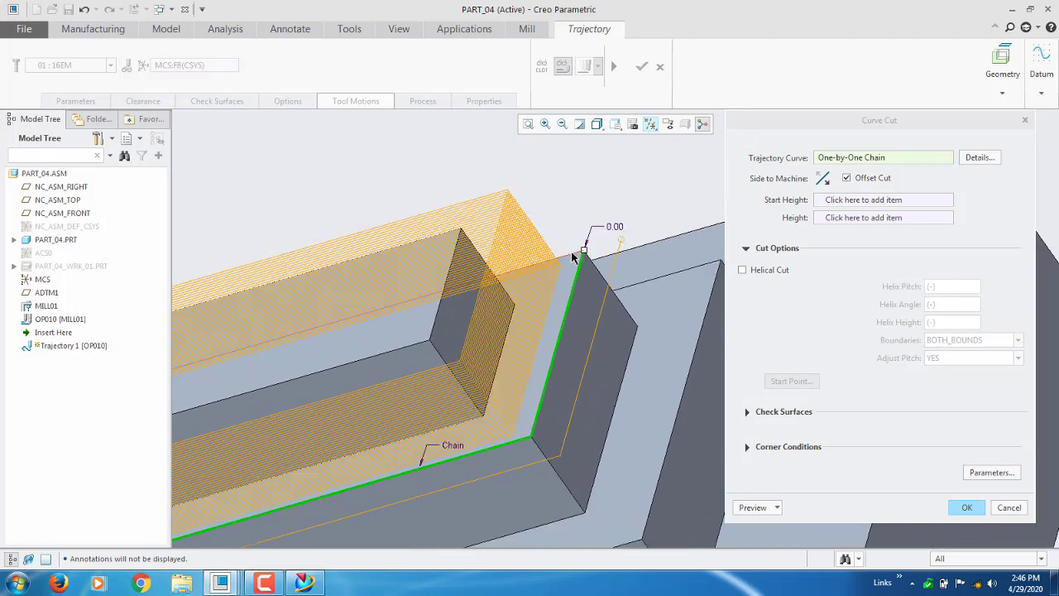
pyautogui.keyDown('shift'); pyautogui.click(572, 254); pyautogui.keyUp('shift')
# Move the cut's start point to position 0.502 on the second block's near short edge
pyautogui.scroll(3, 622, 245)
pyautogui.moveTo(542, 302); pyautogui.dragTo(610, 272, button='middle')
pyautogui.scroll(3, 610, 272)
pyautogui.scroll(-6, 439, 416)
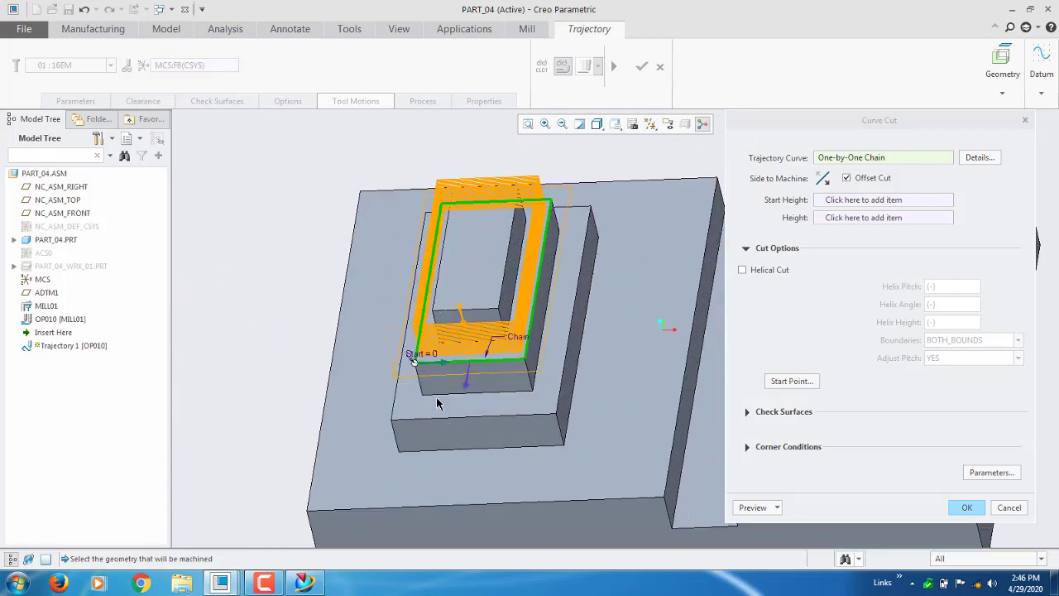
pyautogui.moveTo(370, 295); pyautogui.dragTo(539, 303)
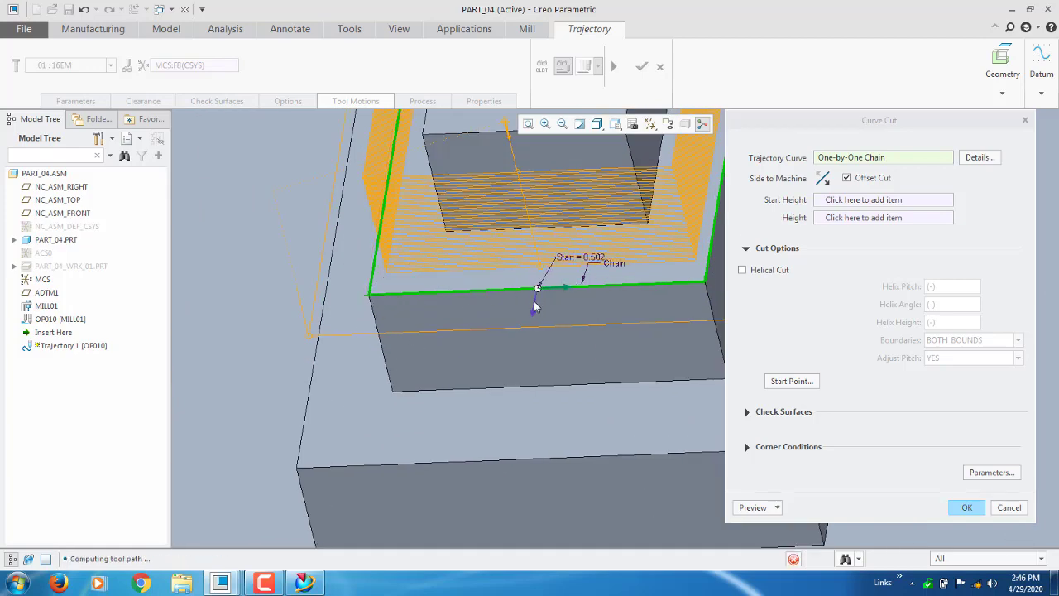
pyautogui.scroll(5, 539, 302)
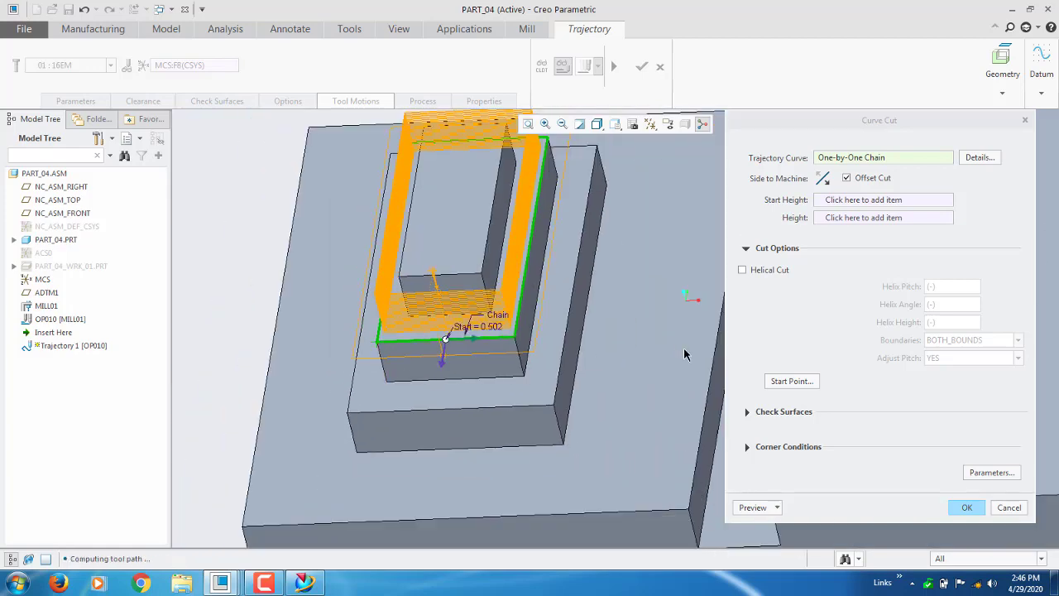
# Set the cut's start height to the second block's top face
pyautogui.click(838, 201)
pyautogui.scroll(-3, 411, 340)
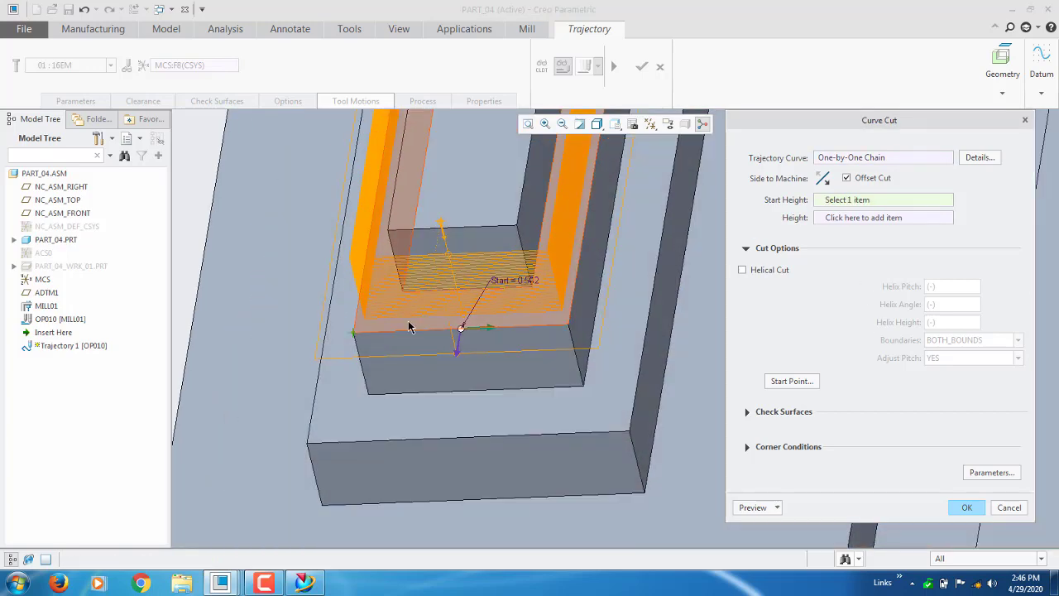
pyautogui.click(409, 327)
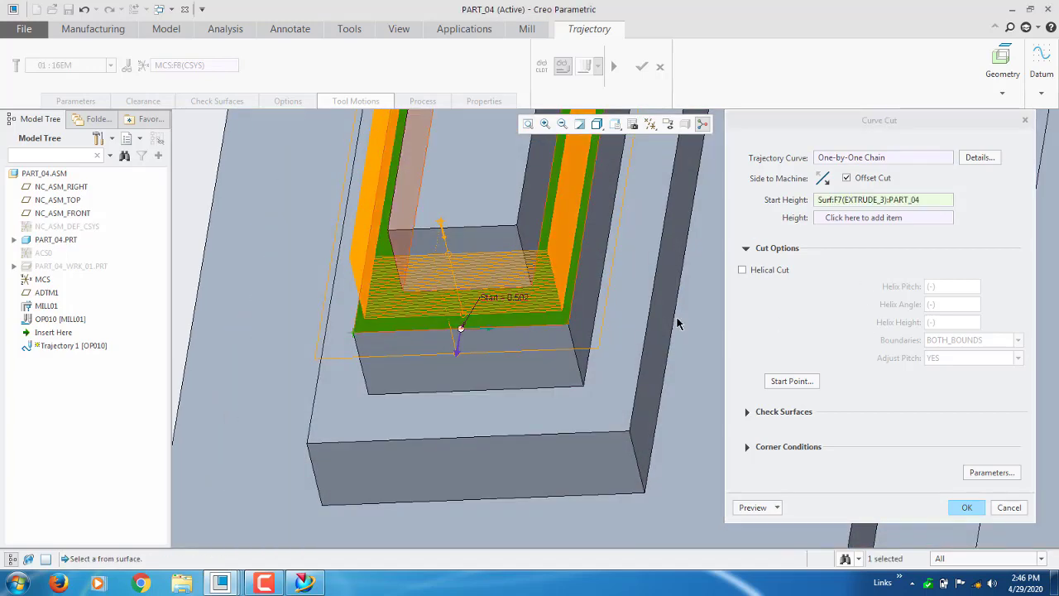
# Try the third block's top face as the cut's end height, and remove that reference
pyautogui.click(859, 218)
pyautogui.click(436, 405)
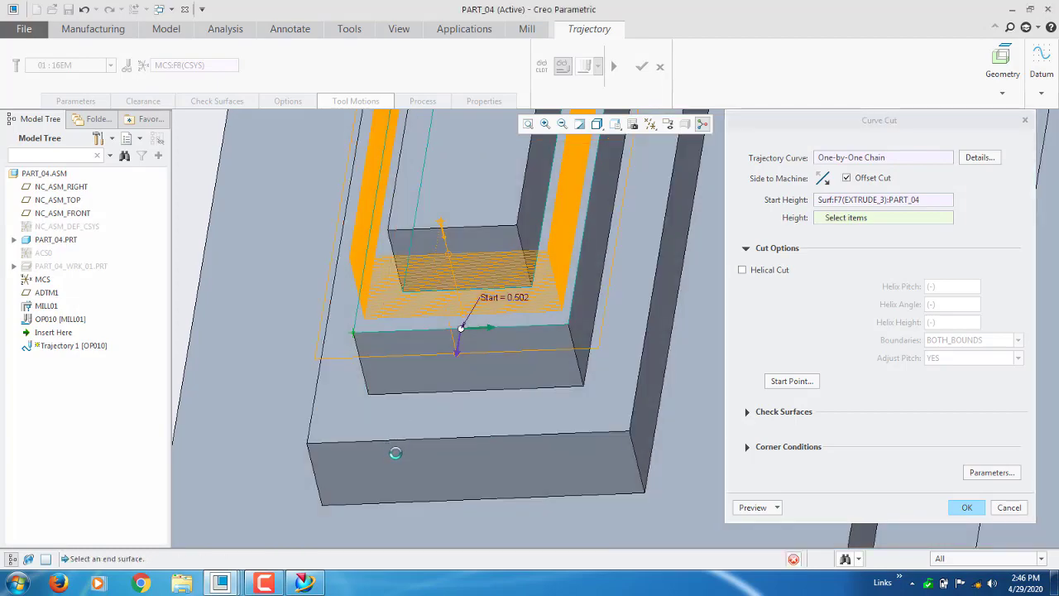
pyautogui.moveTo(435, 405); pyautogui.dragTo(385, 429, button='middle')
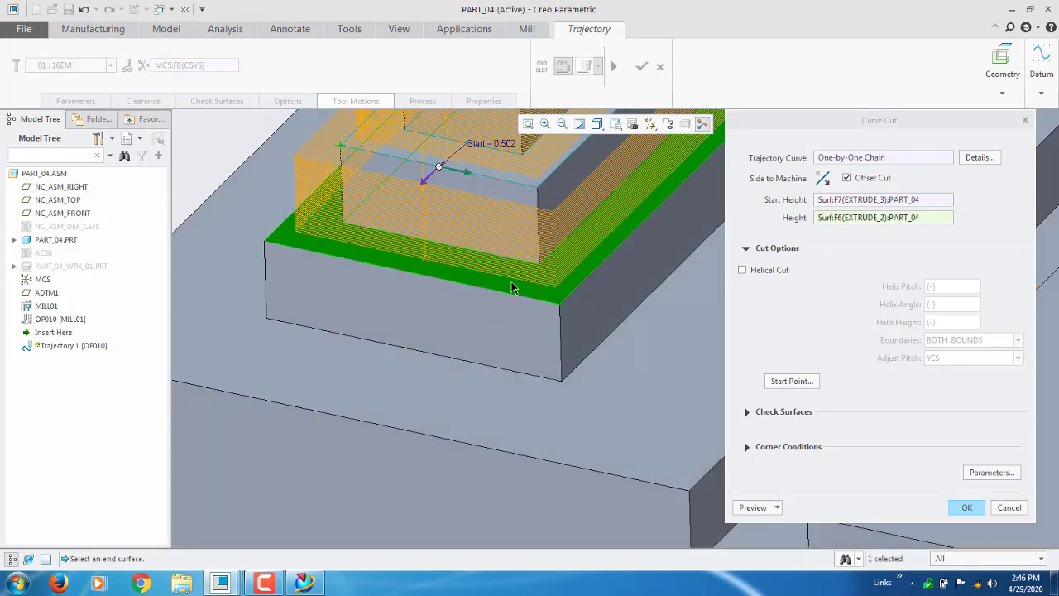
pyautogui.rightClick(840, 217)
pyautogui.click(876, 222)
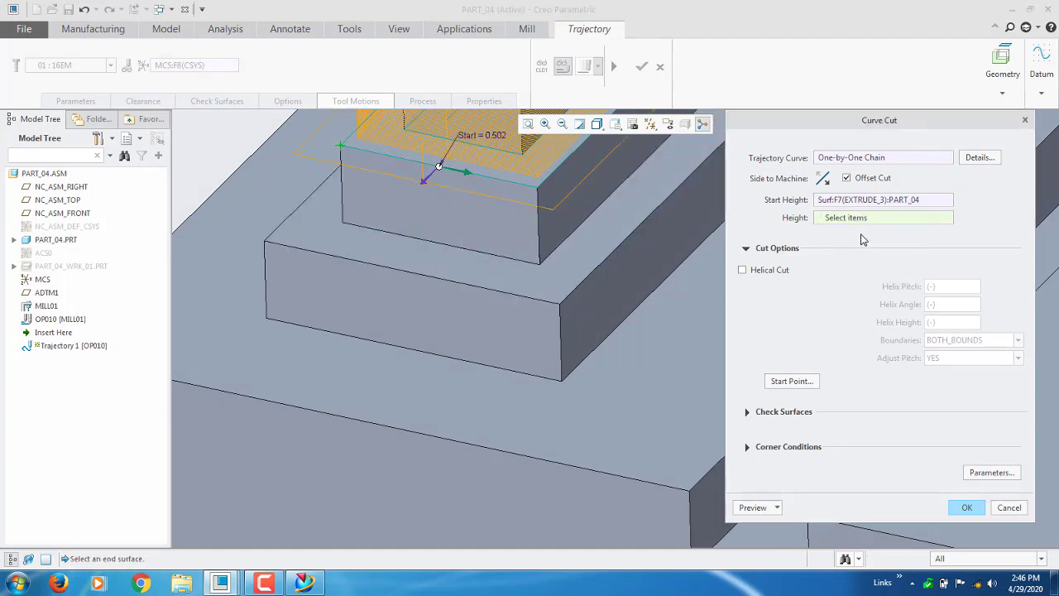
# Try the base's large top face as the cut's end height, examine the passes, and remove that reference
pyautogui.moveTo(499, 310); pyautogui.dragTo(339, 358, button='middle')
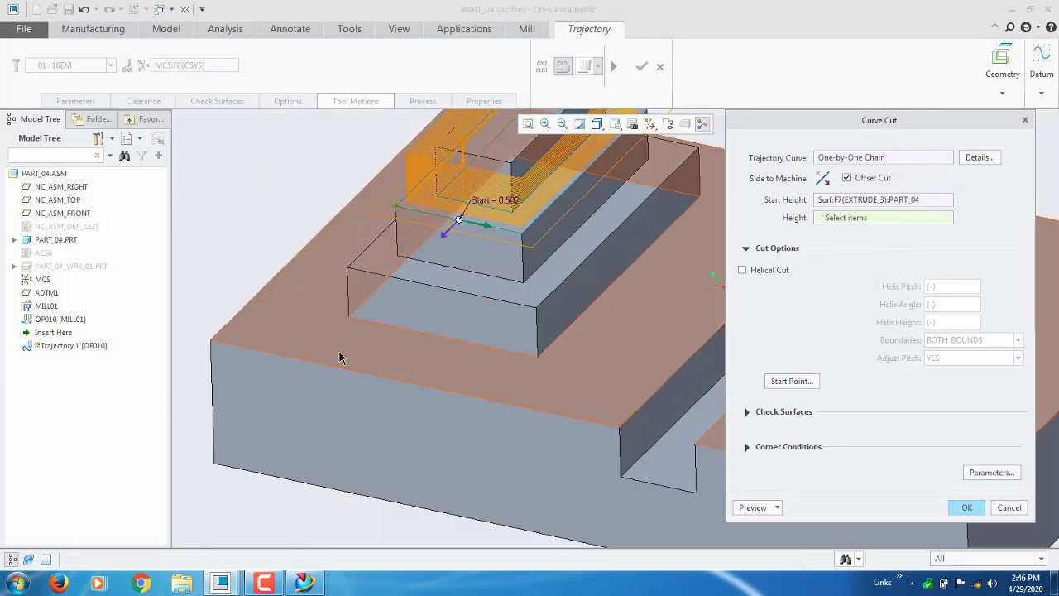
pyautogui.click(300, 316)
pyautogui.moveTo(306, 315); pyautogui.dragTo(404, 354, button='middle')
pyautogui.scroll(6, 404, 354)
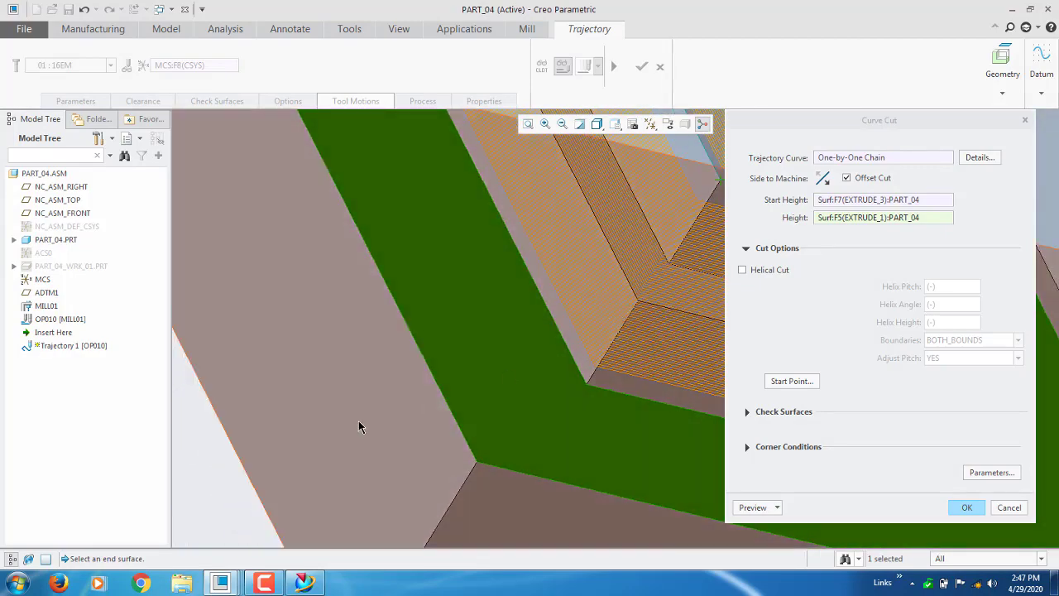
pyautogui.scroll(-4, 359, 422)
pyautogui.moveTo(358, 422); pyautogui.dragTo(325, 403, button='middle')
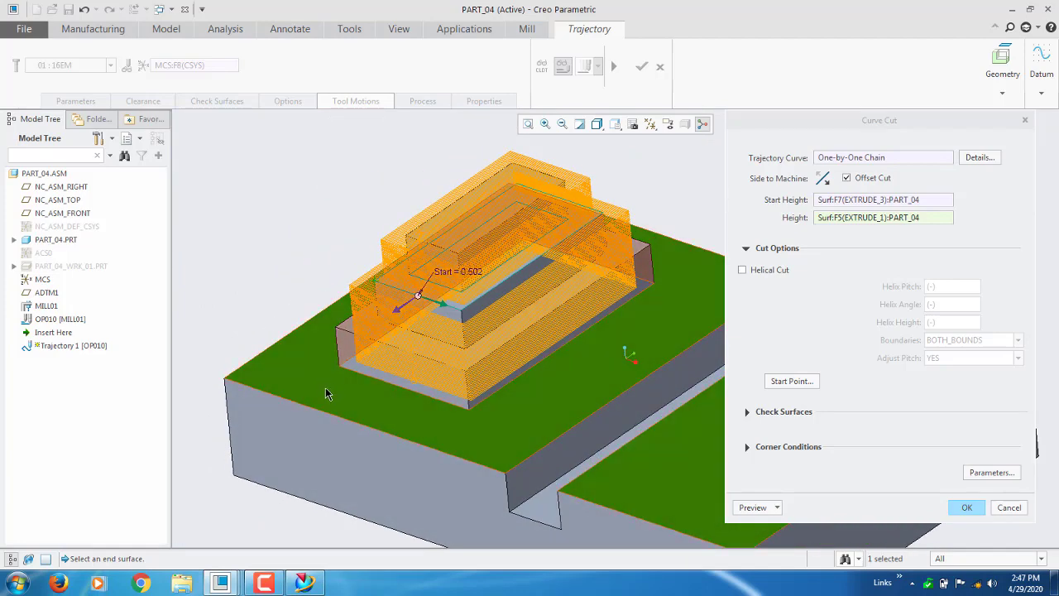
pyautogui.rightClick(882, 219)
pyautogui.click(910, 227)
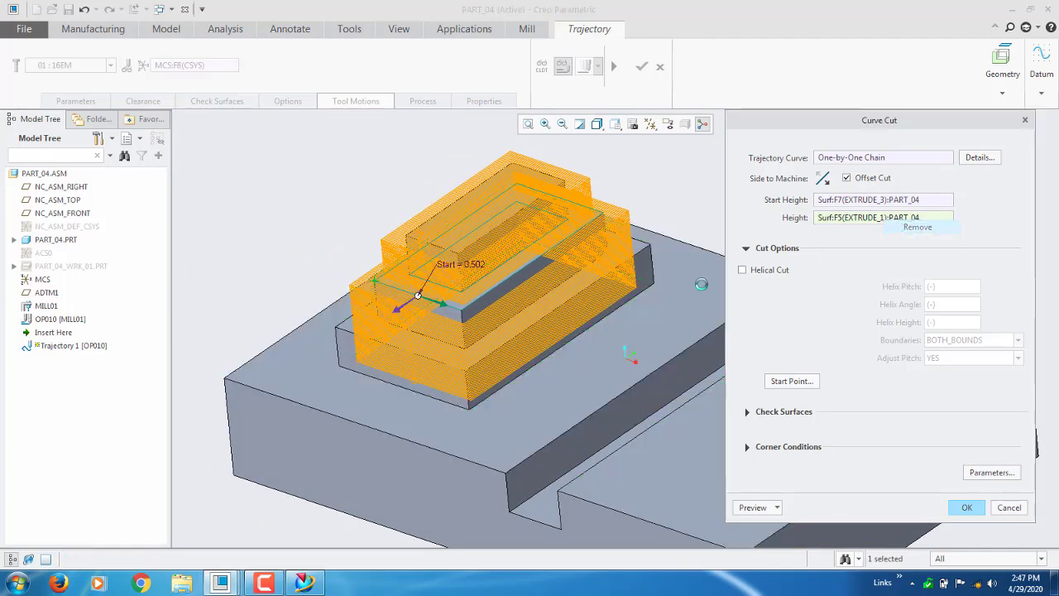
# Set the cut's end height to the top face of the third block, directly below the chained block
pyautogui.scroll(4, 414, 276)
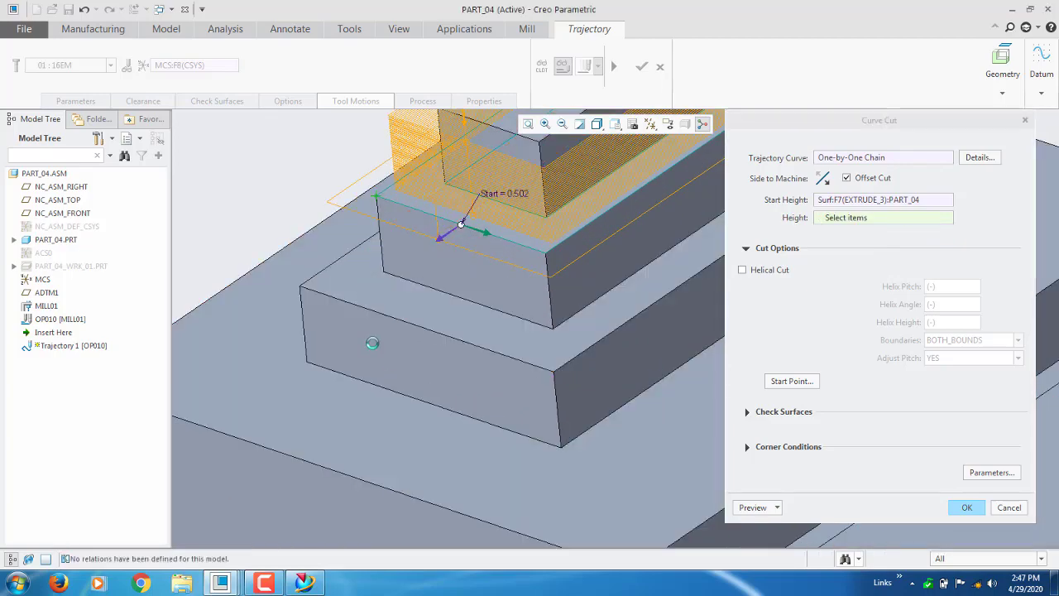
pyautogui.scroll(-5, 370, 380)
pyautogui.moveTo(372, 381)
pyautogui.mouseDown(button='middle')
pyautogui.moveTo(390, 381)
pyautogui.moveTo(397, 447)
pyautogui.moveTo(365, 414)
pyautogui.moveTo(393, 409)
pyautogui.mouseUp(button='middle')
pyautogui.scroll(-3, 407, 404)
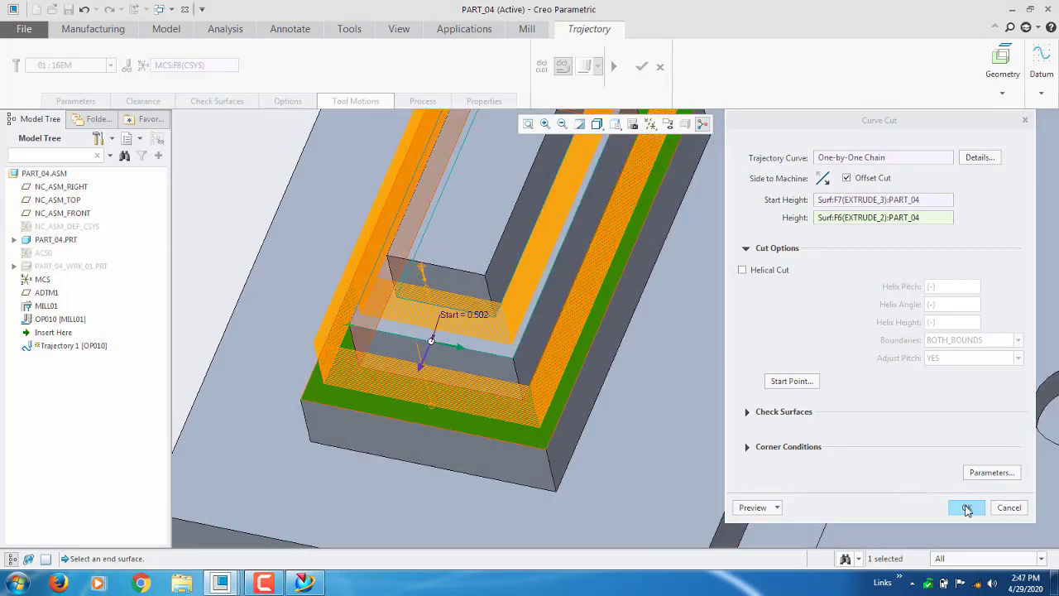
pyautogui.click(967, 508)
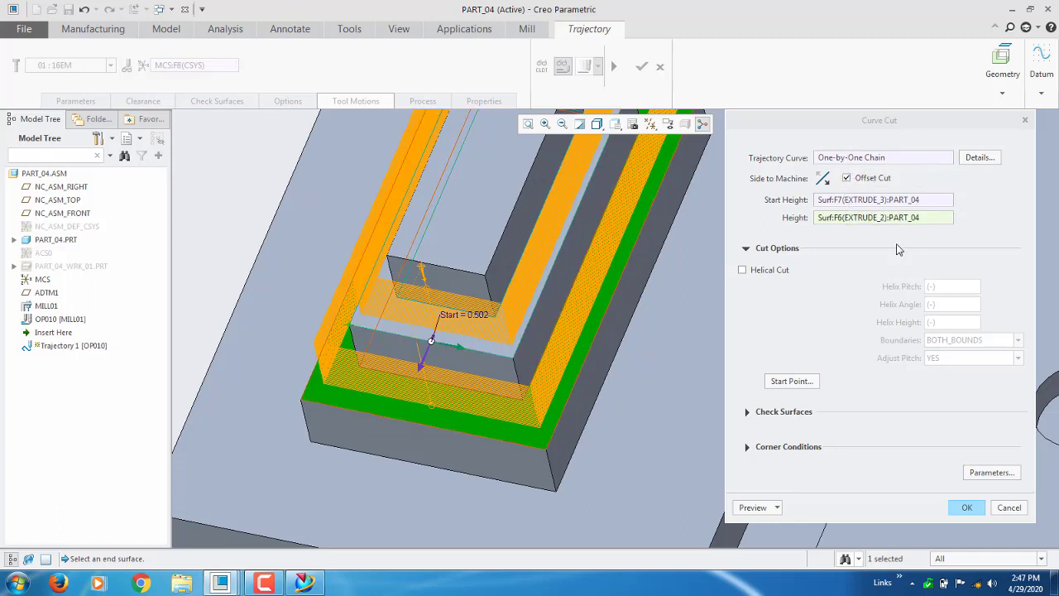
# Accept the second block's curve cut and examine its toolpath on the part
pyautogui.click(968, 508)
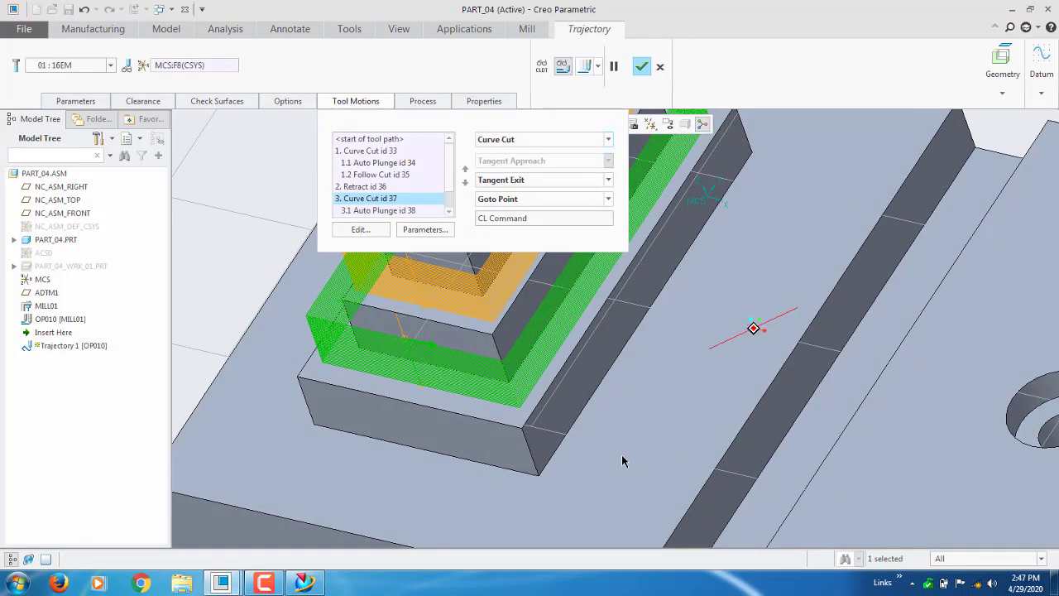
pyautogui.scroll(3, 621, 464)
pyautogui.scroll(-3, 535, 454)
pyautogui.moveTo(565, 444); pyautogui.dragTo(232, 342, button='middle')
pyautogui.scroll(3, 447, 385)
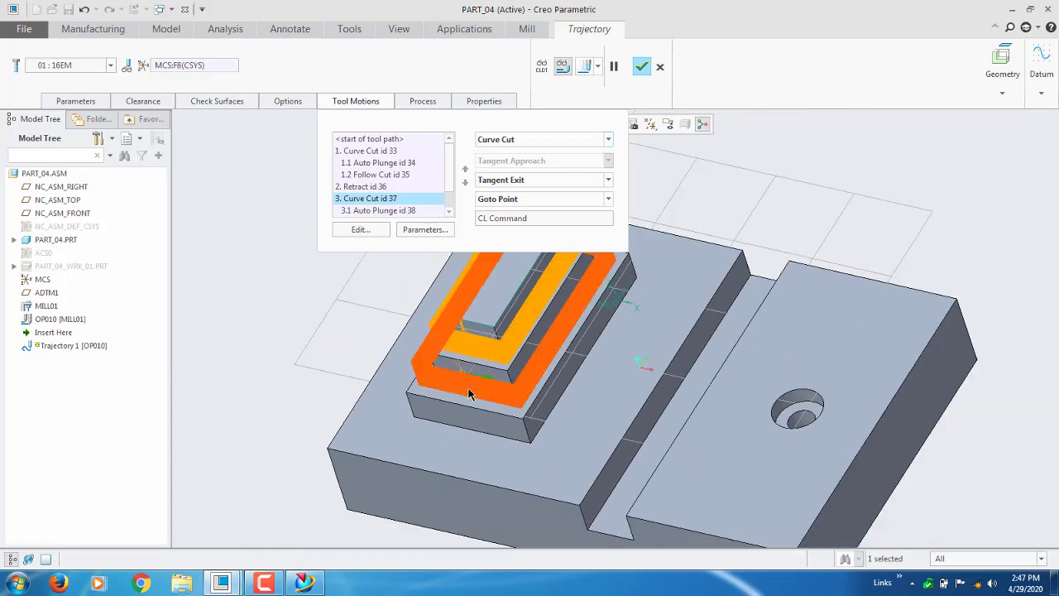
pyautogui.moveTo(472, 396); pyautogui.dragTo(451, 369, button='middle')
# Add another curve cut along a closed one-by-one chain of the third block's four top edges
pyautogui.click(499, 140)
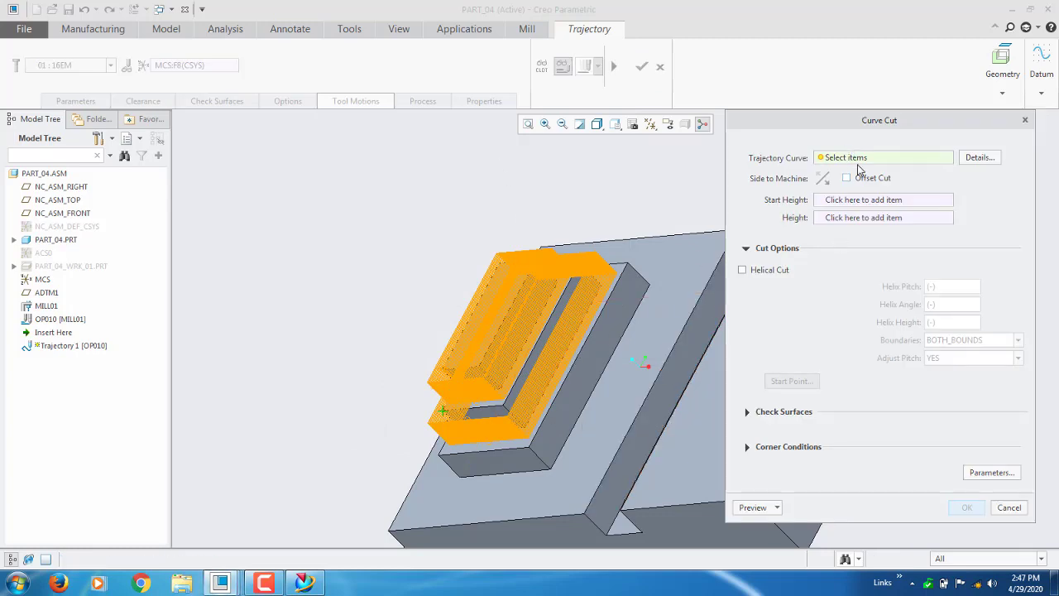
pyautogui.scroll(-4, 501, 492)
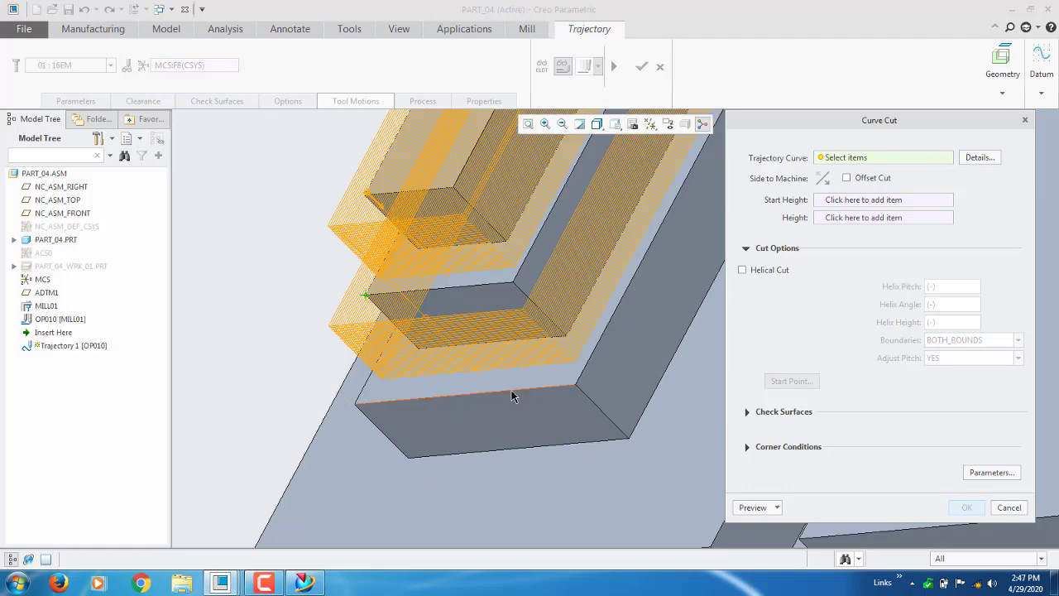
pyautogui.click(511, 398)
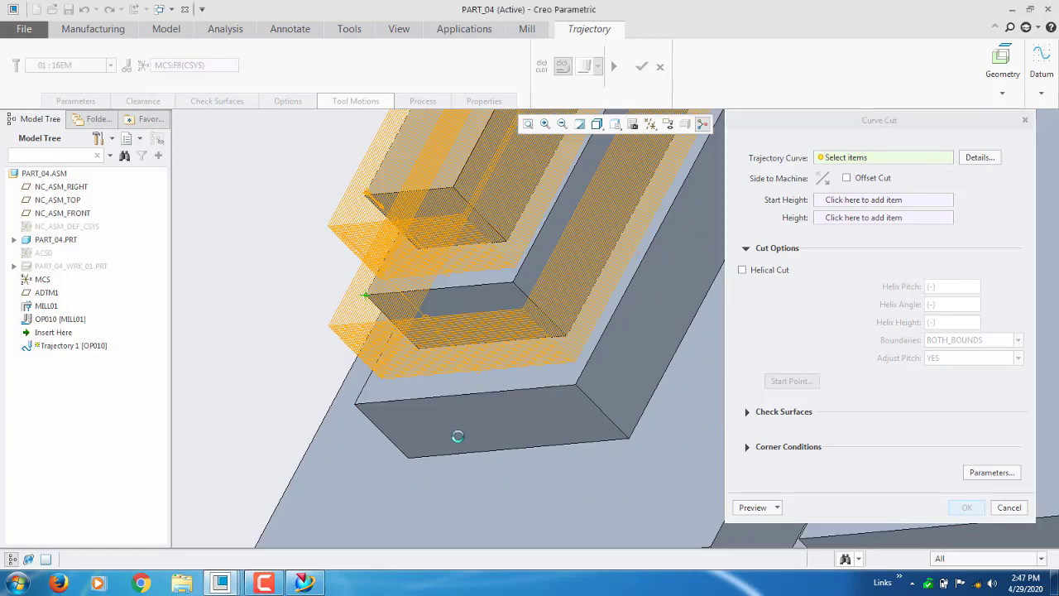
pyautogui.keyDown('shift'); pyautogui.click(593, 351); pyautogui.keyUp('shift')
pyautogui.scroll(5, 380, 485)
pyautogui.moveTo(408, 501); pyautogui.dragTo(462, 451, button='middle')
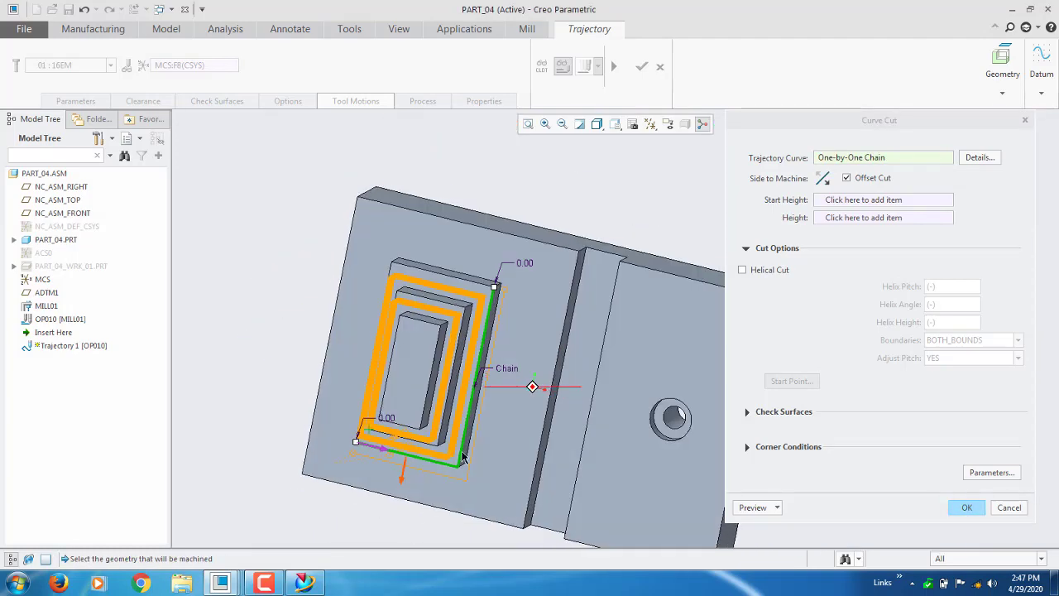
pyautogui.scroll(-5, 484, 281)
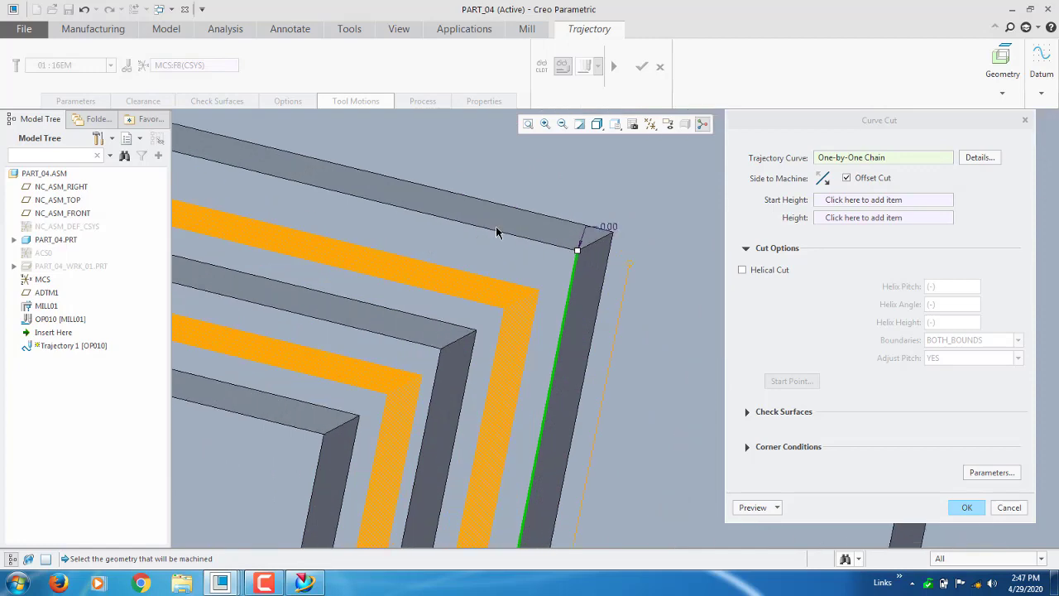
pyautogui.keyDown('shift'); pyautogui.click(498, 233); pyautogui.keyUp('shift')
pyautogui.scroll(5, 636, 302)
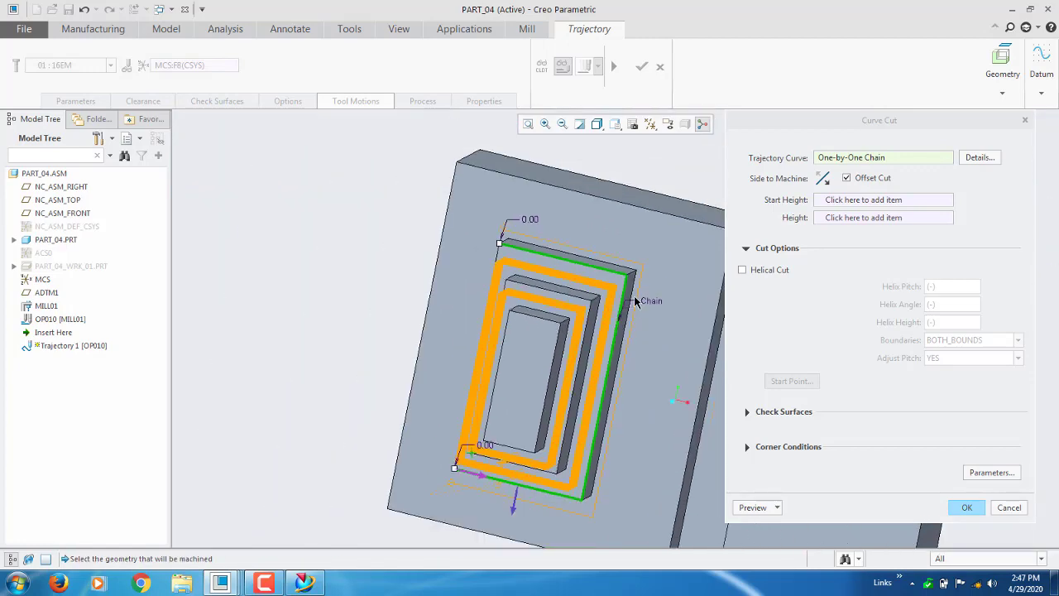
pyautogui.moveTo(611, 317); pyautogui.dragTo(629, 306, button='middle')
pyautogui.scroll(-5, 499, 250)
pyautogui.keyDown('shift'); pyautogui.click(532, 258); pyautogui.keyUp('shift')
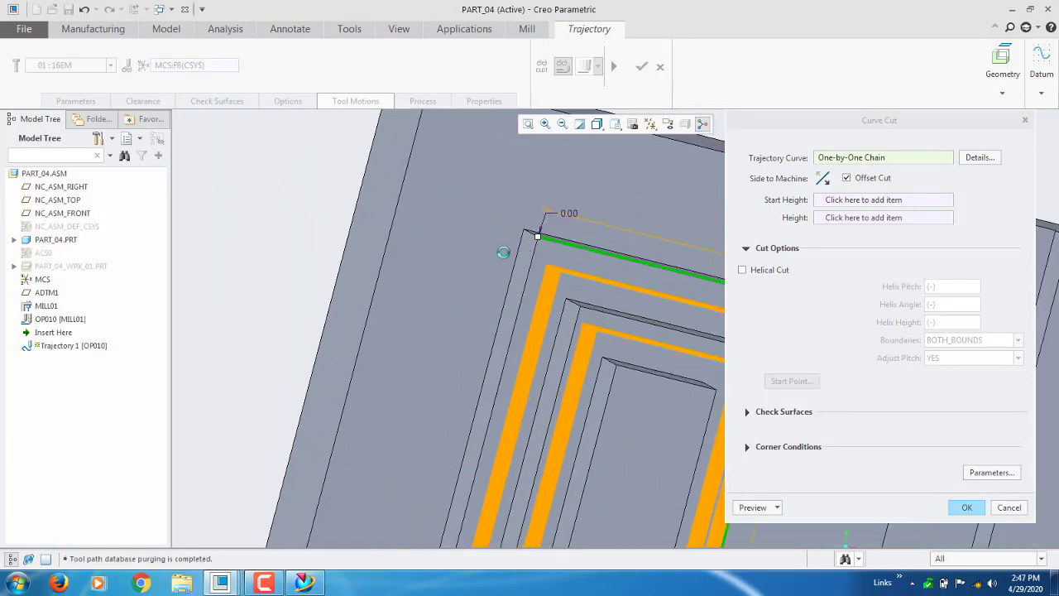
# Move the cut's start point to about 0.52 along the third block's front short edge
pyautogui.scroll(10, 433, 207)
pyautogui.scroll(-3, 499, 402)
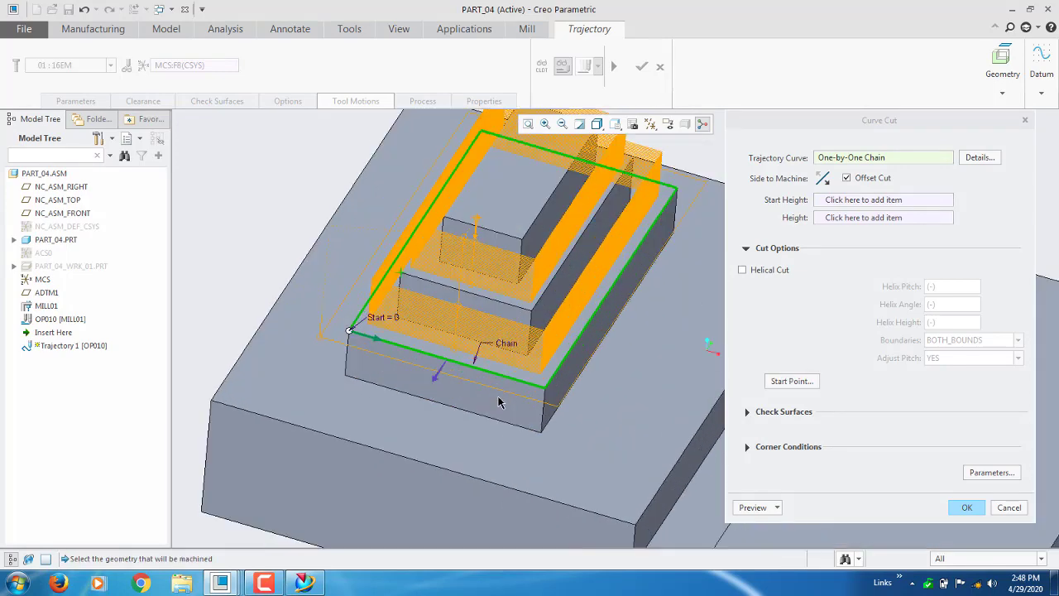
pyautogui.moveTo(350, 334); pyautogui.dragTo(449, 376)
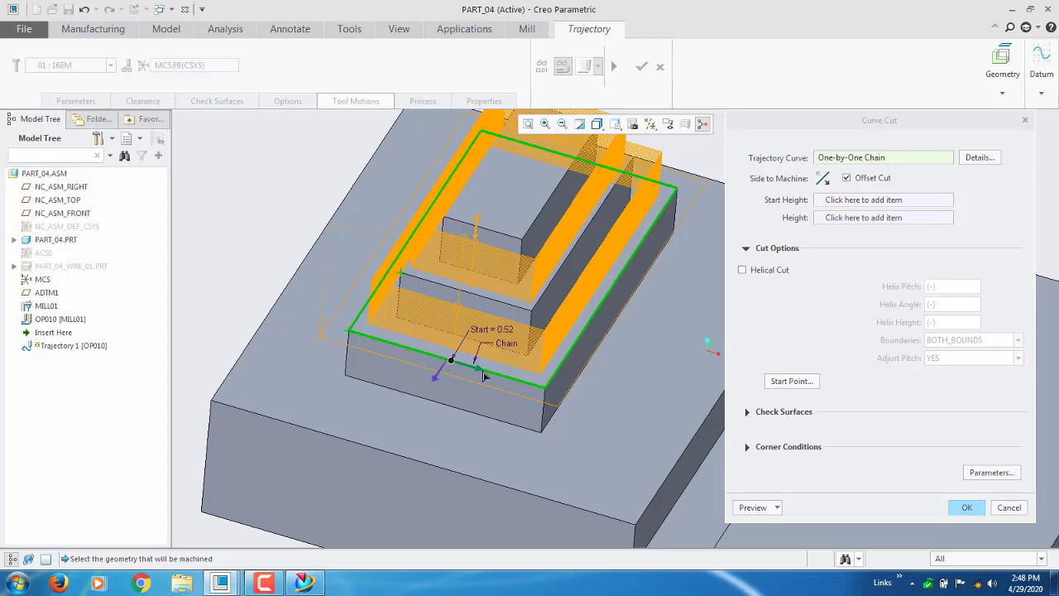
# Set the cut's start height to the third block's top face and its end height to the base's top face, and accept the cut
pyautogui.click(876, 200)
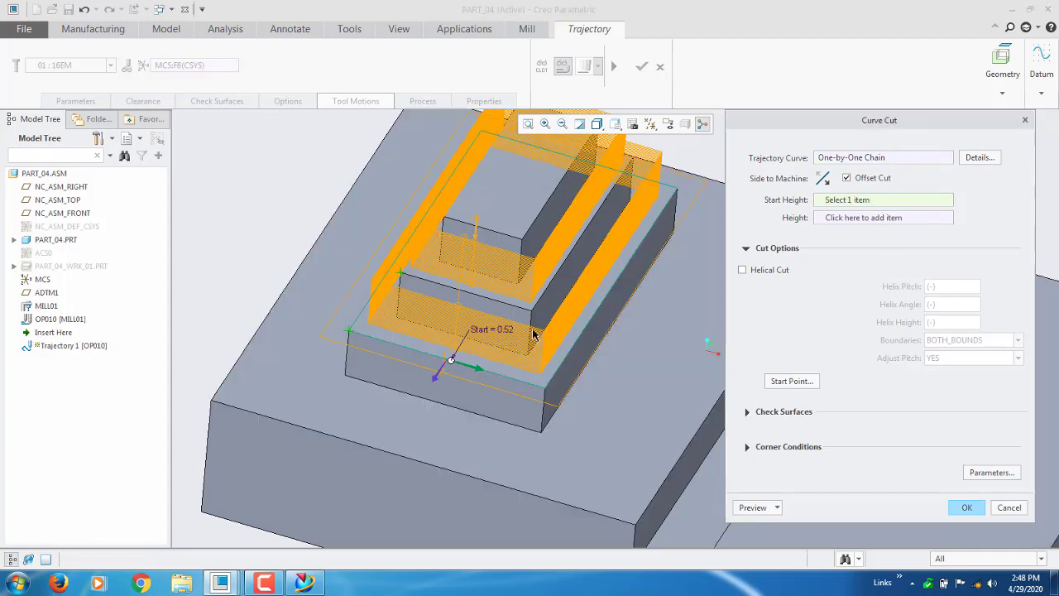
pyautogui.scroll(-5, 436, 304)
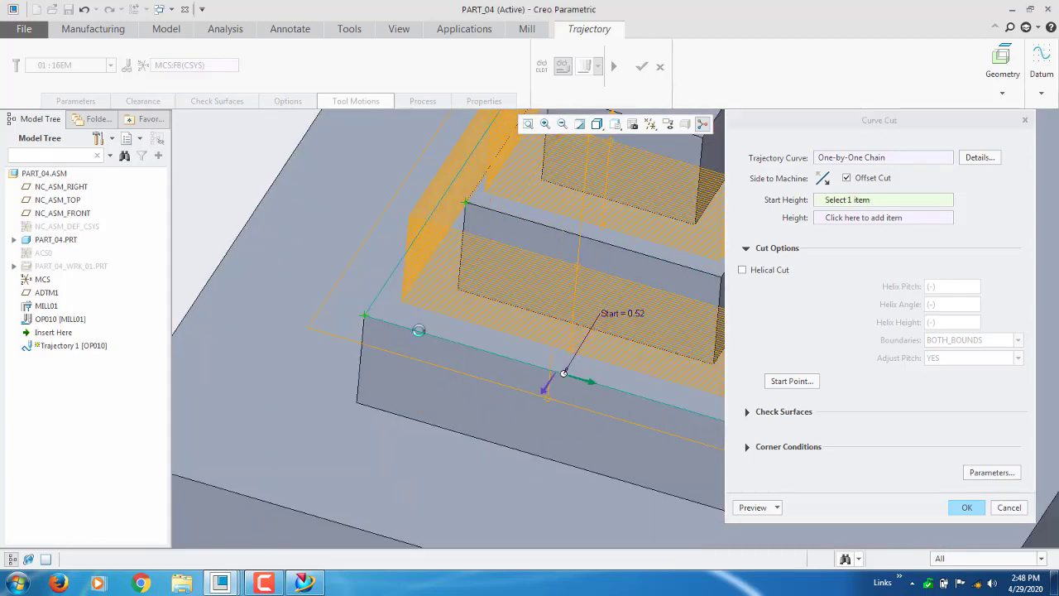
pyautogui.click(398, 315)
pyautogui.click(852, 217)
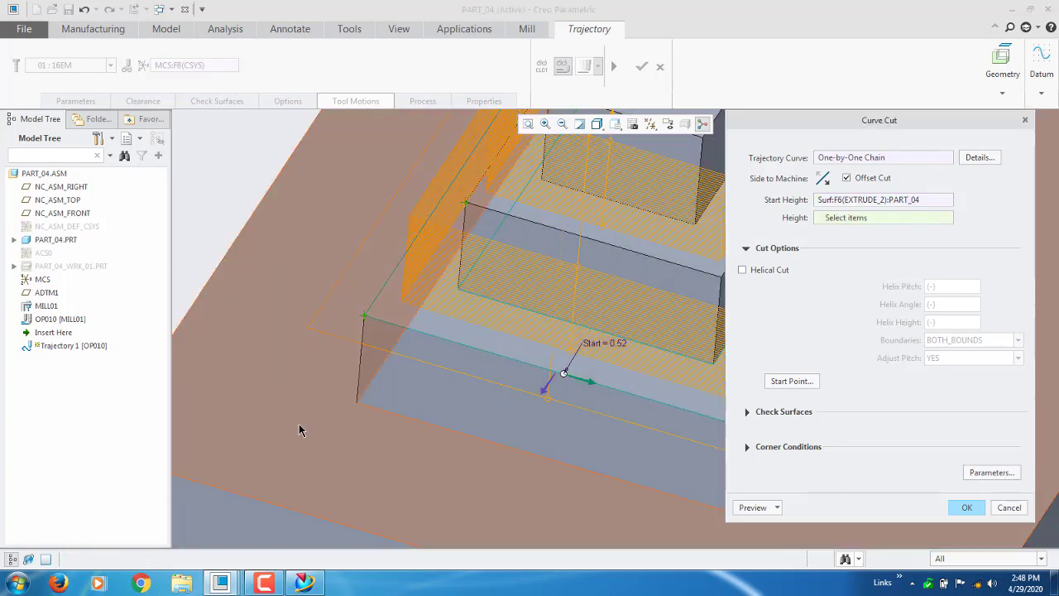
pyautogui.click(316, 409)
pyautogui.scroll(5, 315, 409)
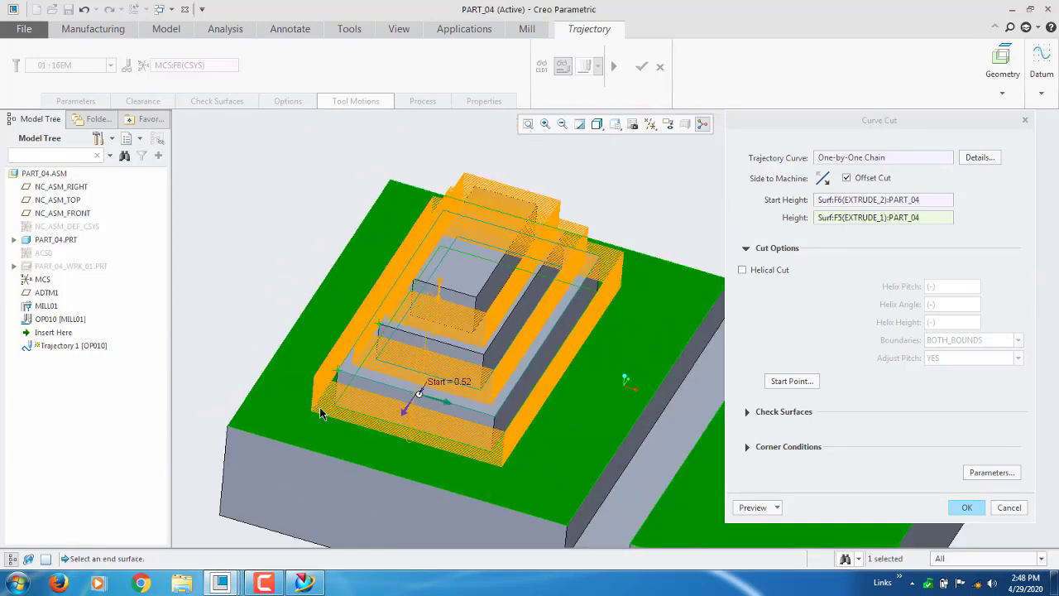
pyautogui.click(973, 507)
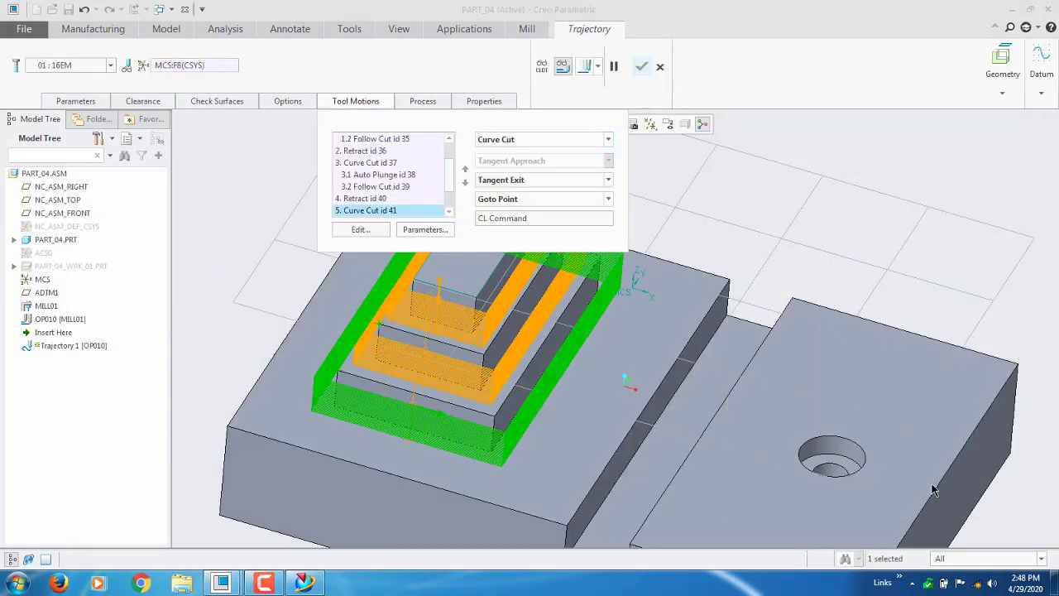
# Open the toolpath playback for the sequence and set its display speed to the slowest
pyautogui.moveTo(639, 389); pyautogui.dragTo(710, 243, button='middle')
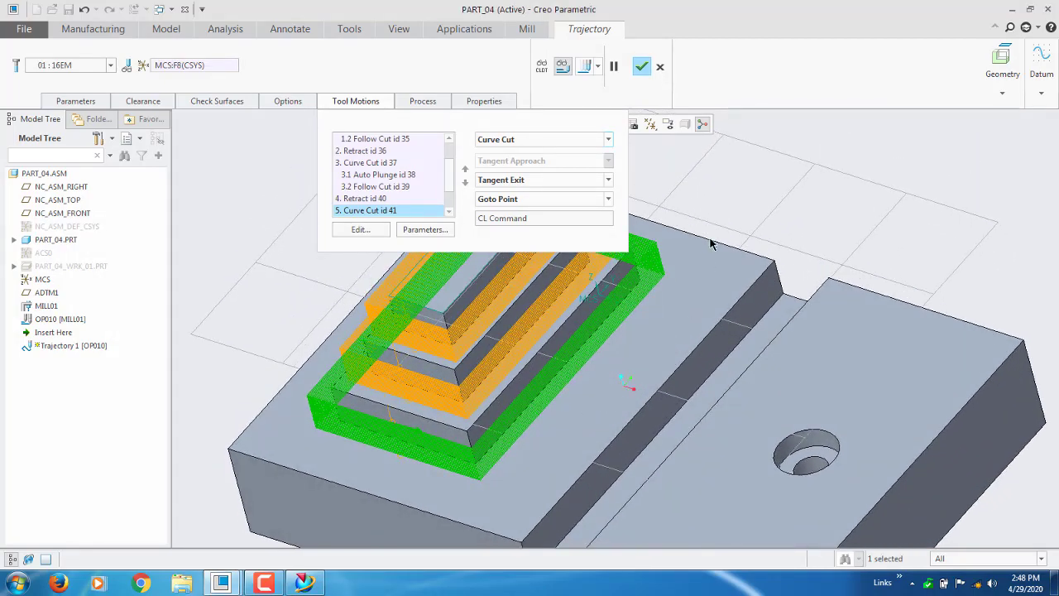
pyautogui.click(584, 69)
pyautogui.scroll(3, 488, 268)
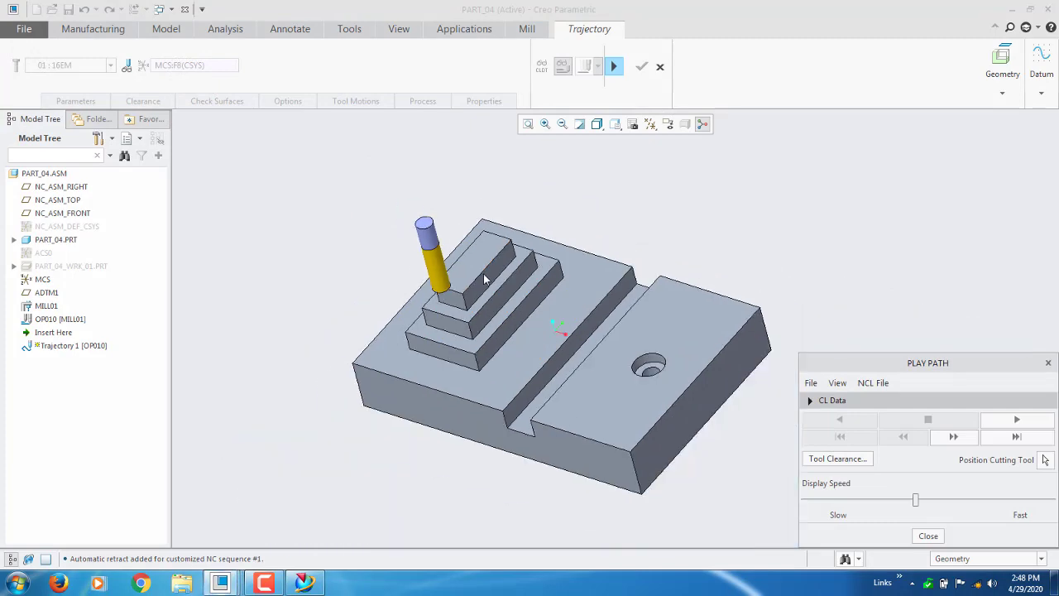
pyautogui.moveTo(483, 273); pyautogui.dragTo(513, 248, button='middle')
pyautogui.scroll(-6, 478, 312)
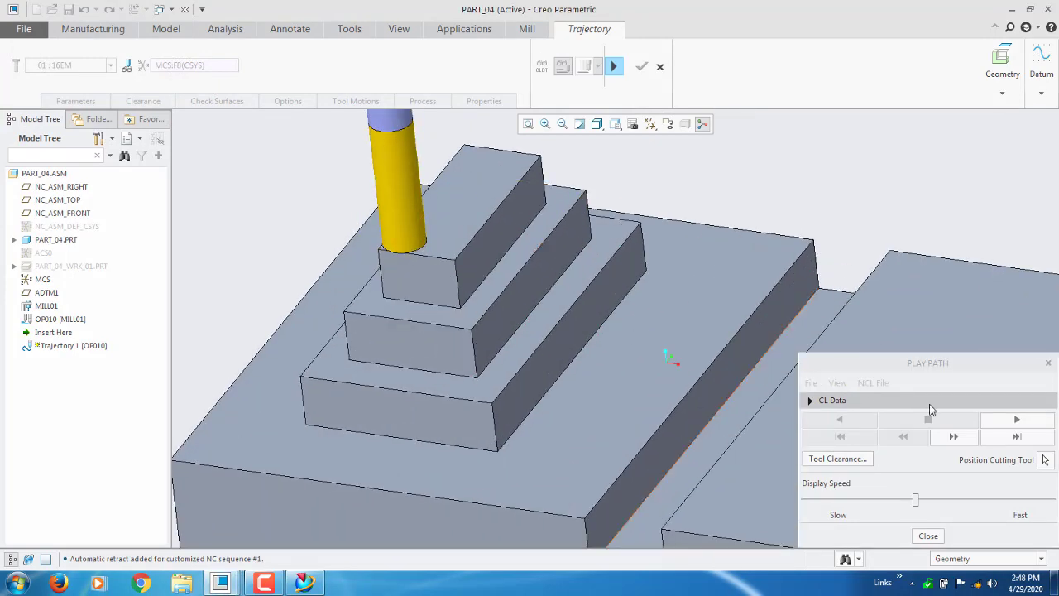
pyautogui.moveTo(916, 503); pyautogui.dragTo(794, 500)
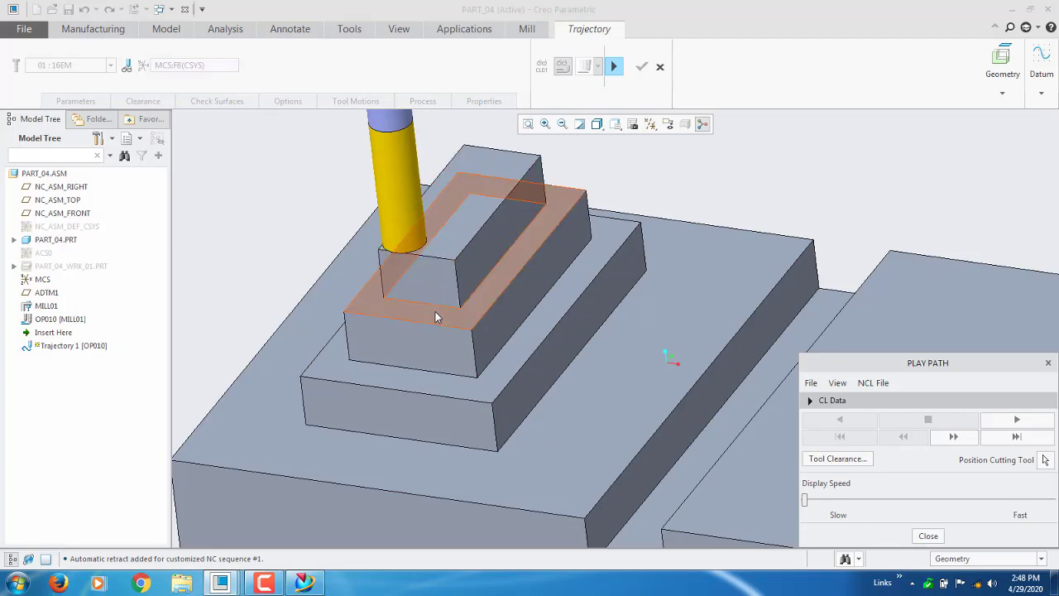
# Play the toolpath around all three blocks, raising the display speed to about the middle, and close the playback
pyautogui.scroll(5, 441, 311)
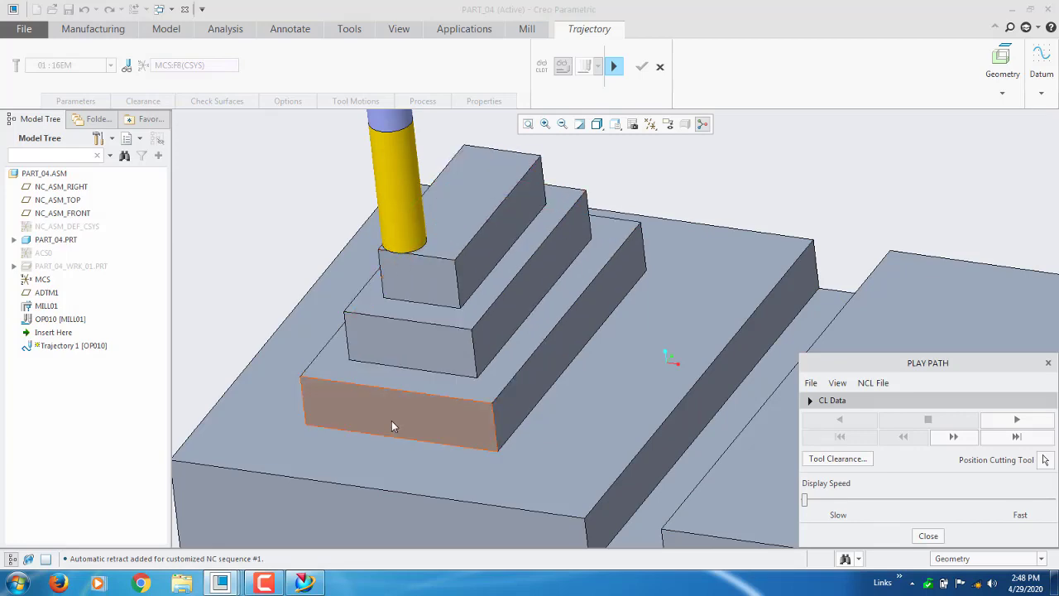
pyautogui.moveTo(698, 375); pyautogui.dragTo(677, 386, button='middle')
pyautogui.click(1028, 423)
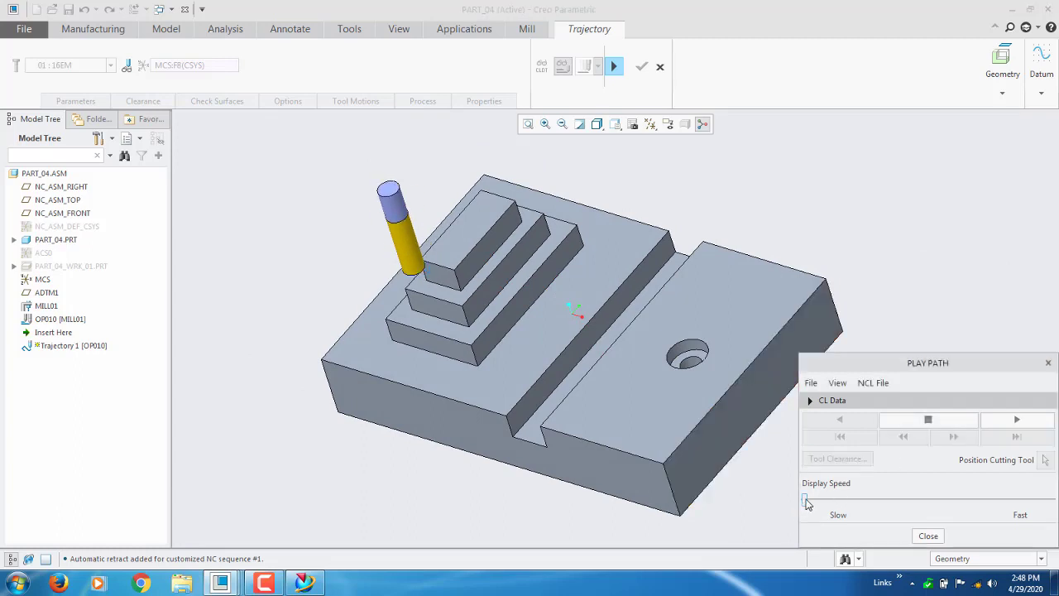
pyautogui.moveTo(805, 500); pyautogui.dragTo(897, 497)
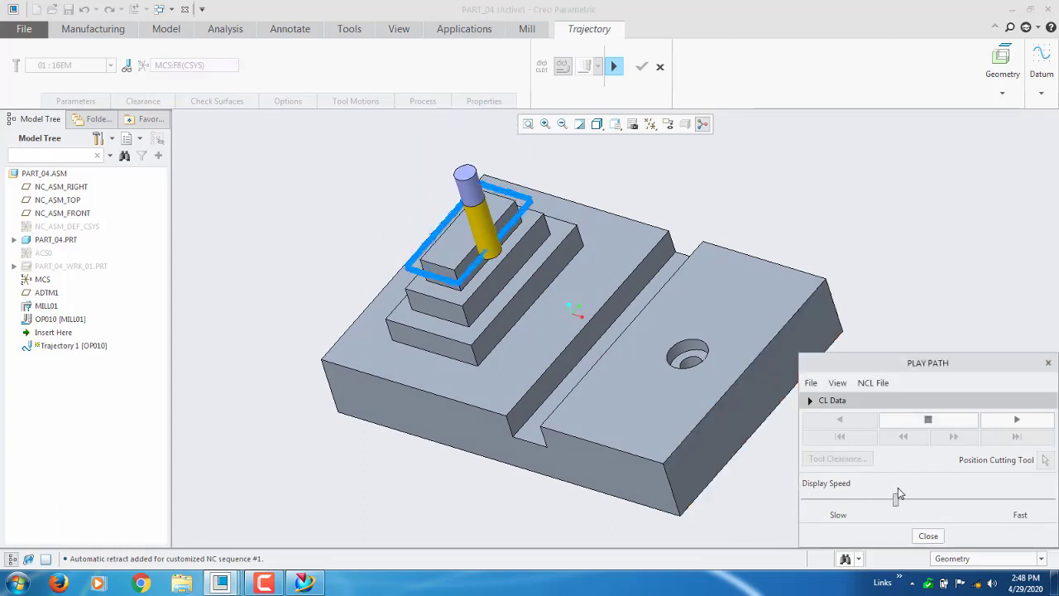
pyautogui.moveTo(899, 494); pyautogui.dragTo(913, 493)
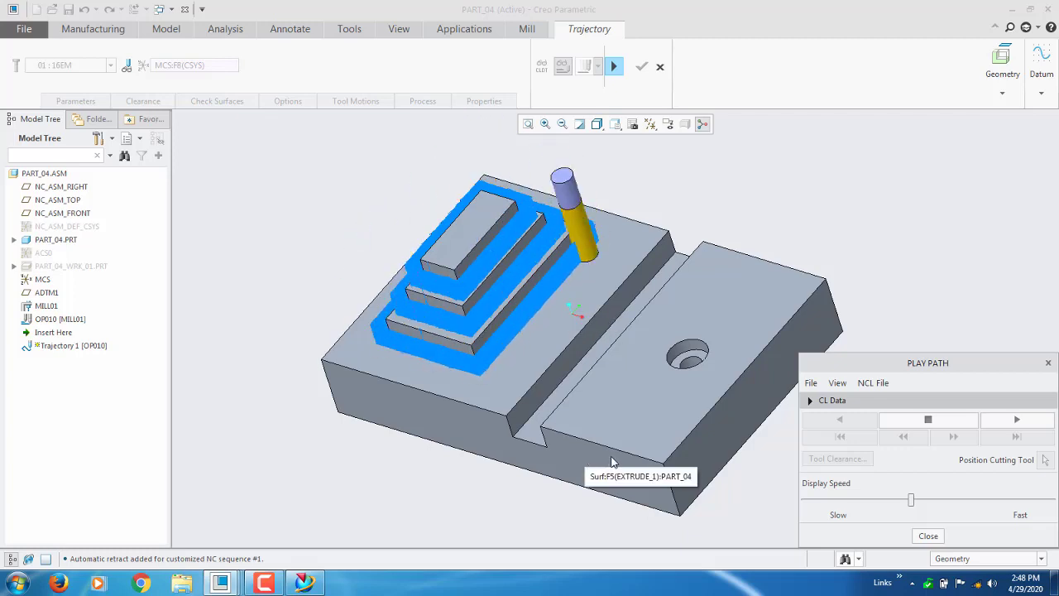
pyautogui.click(929, 536)
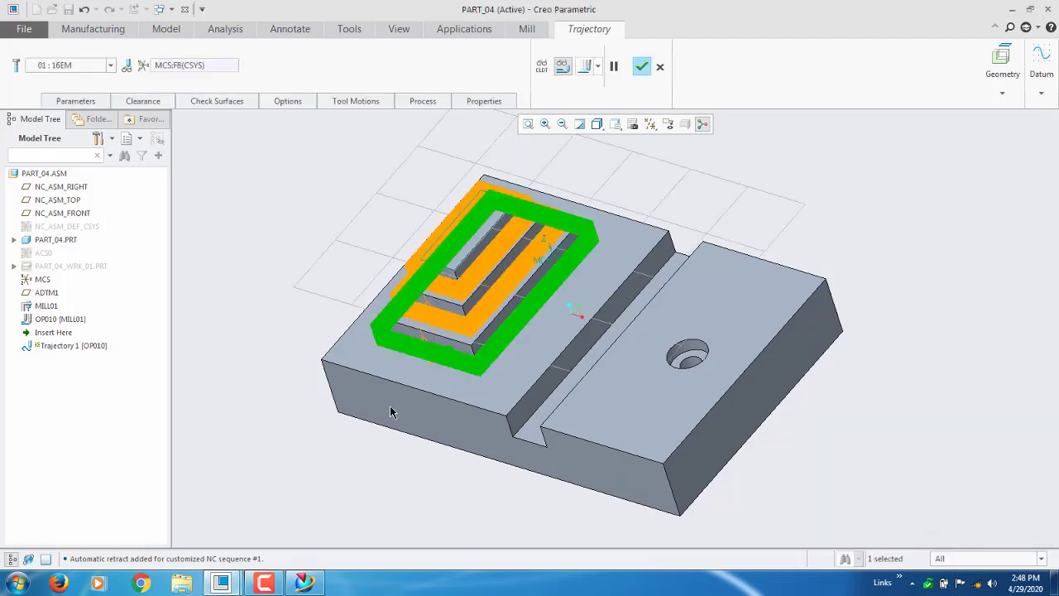
# Examine the stacked passes and the plunge entries of the three curve cuts up close
pyautogui.moveTo(392, 411); pyautogui.dragTo(315, 474, button='middle')
pyautogui.moveTo(399, 468); pyautogui.dragTo(463, 356, button='middle')
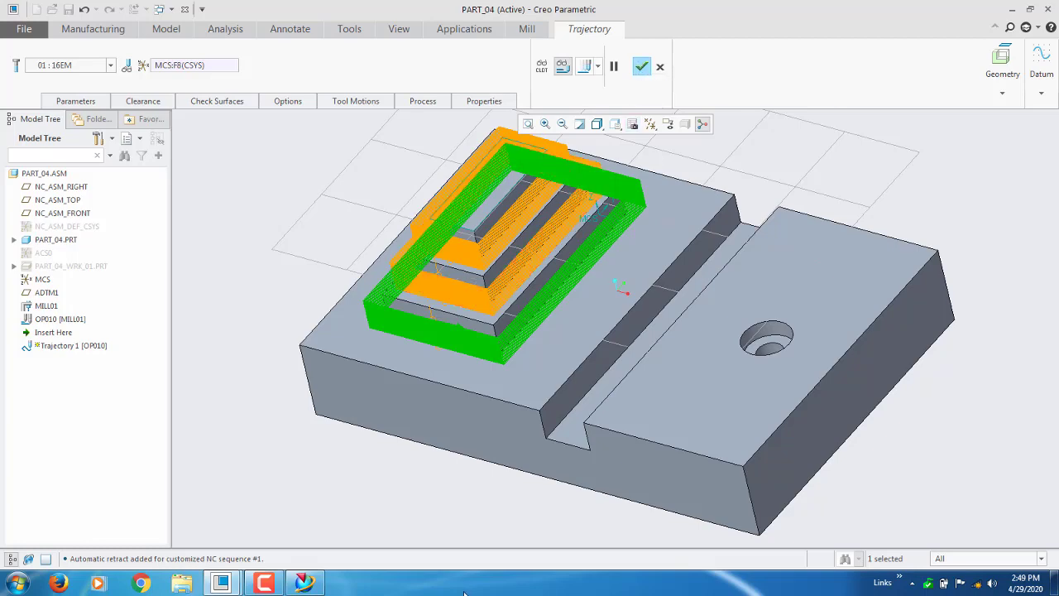
pyautogui.moveTo(419, 507); pyautogui.dragTo(374, 242, button='middle')
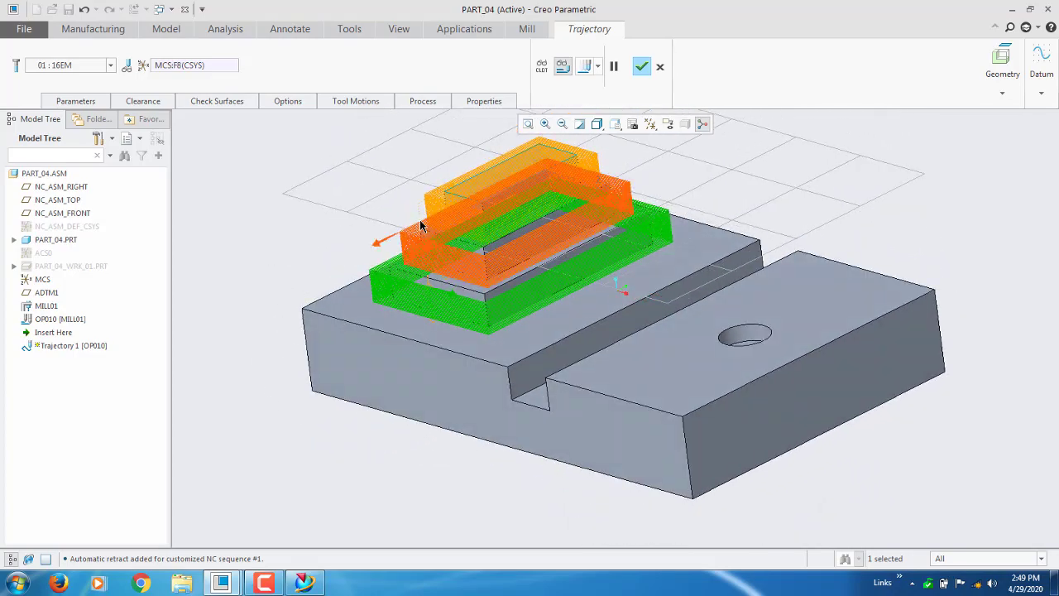
pyautogui.scroll(-5, 439, 193)
pyautogui.scroll(-6, 538, 265)
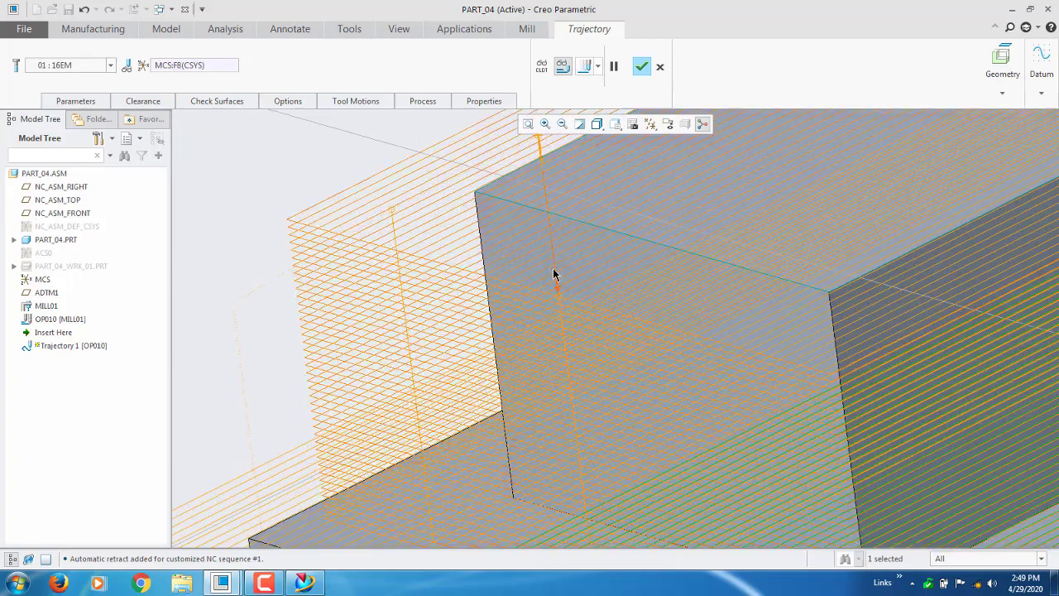
pyautogui.scroll(6, 566, 313)
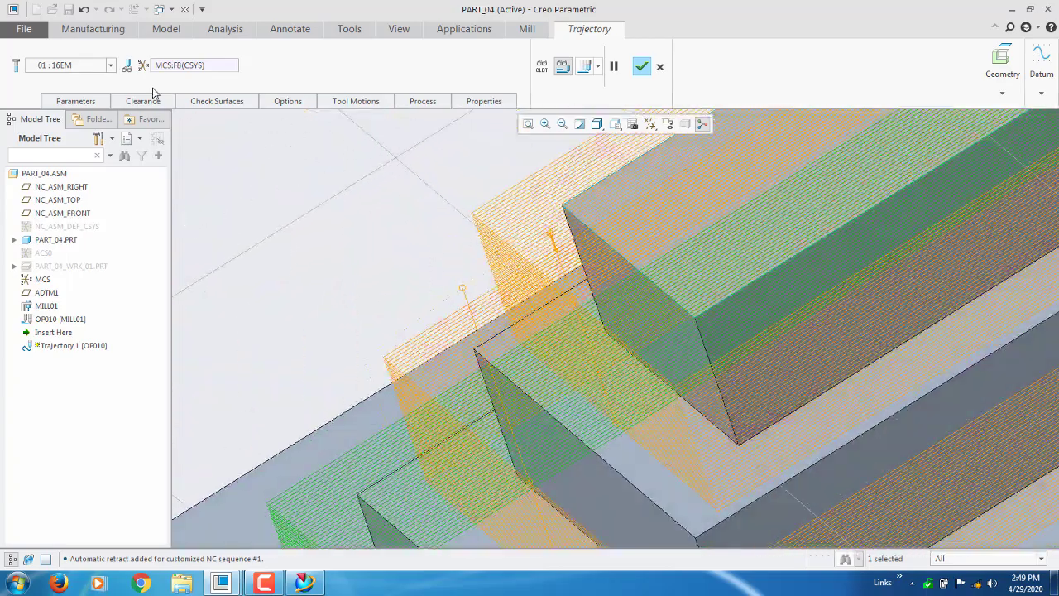
# Open the trajectory sequence's parameters for editing and list all parameters in the Entry/Exit Motions category
pyautogui.click(91, 102)
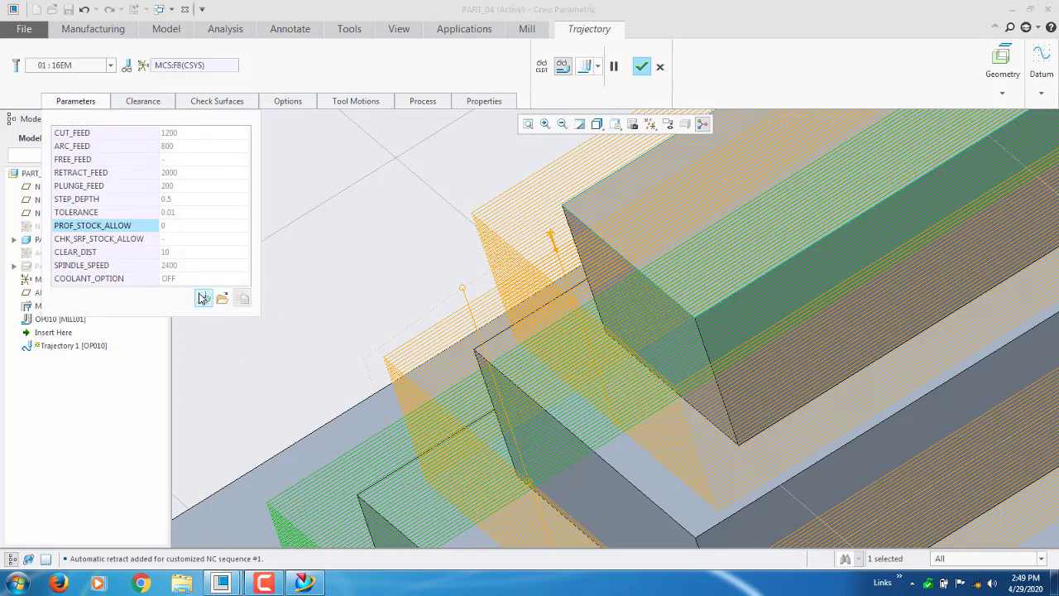
pyautogui.click(204, 299)
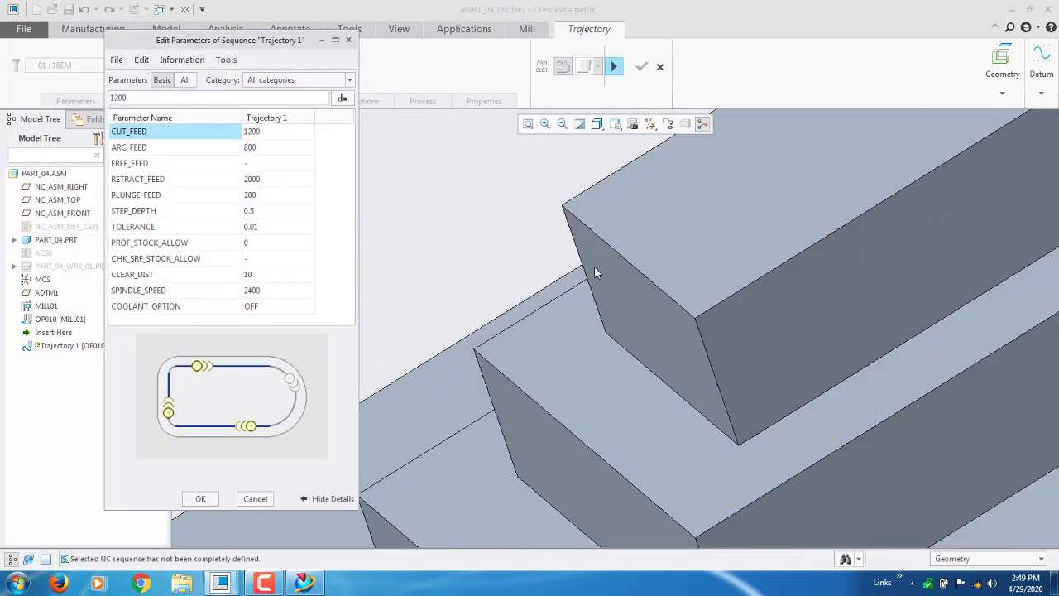
pyautogui.scroll(-5, 531, 287)
pyautogui.moveTo(603, 307); pyautogui.dragTo(306, 270, button='middle')
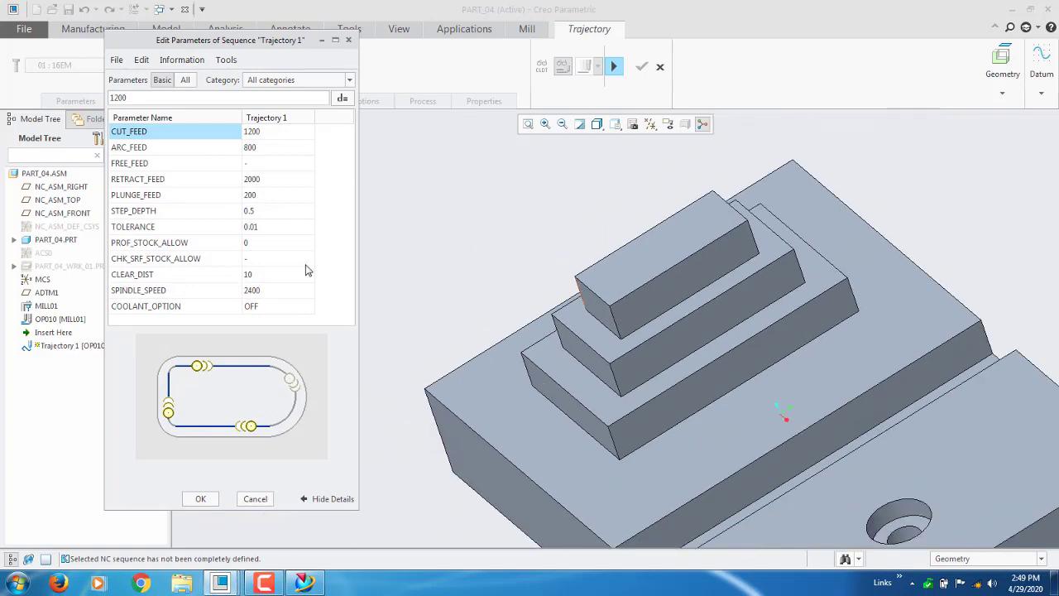
pyautogui.click(295, 80)
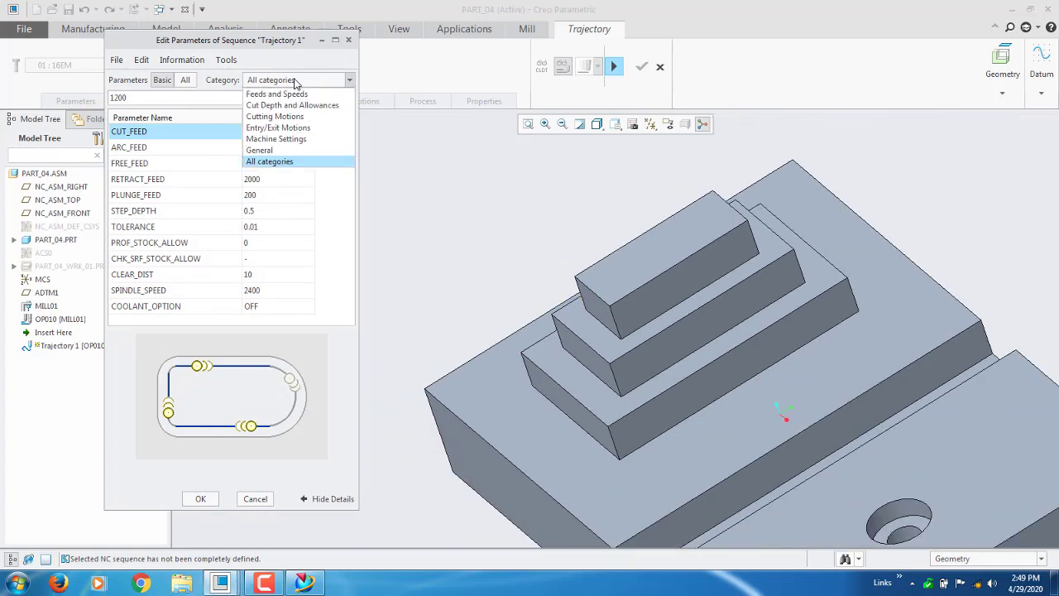
pyautogui.click(285, 129)
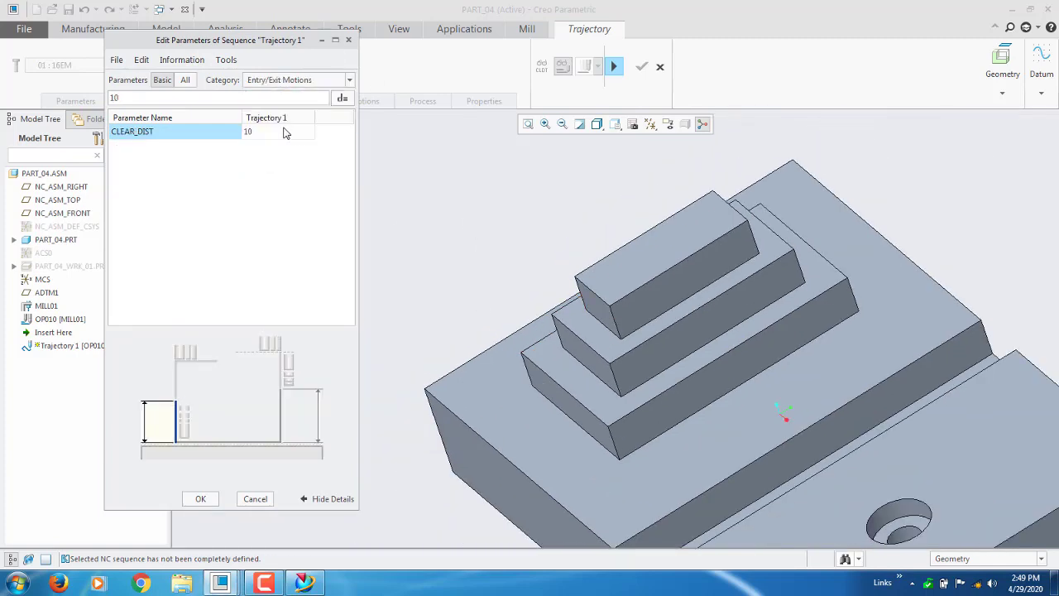
pyautogui.click(186, 81)
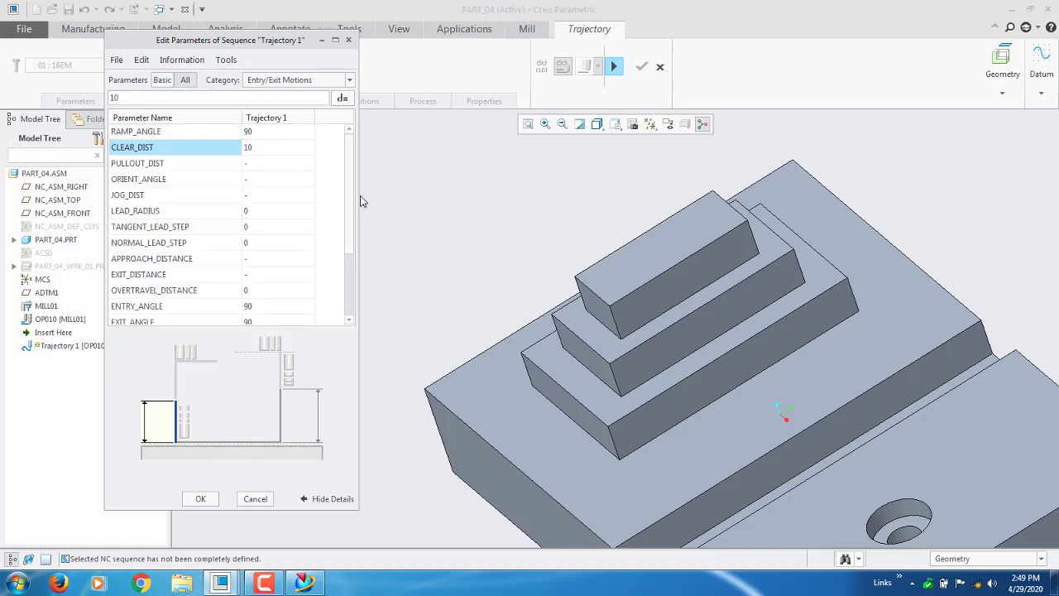
pyautogui.moveTo(646, 265); pyautogui.dragTo(687, 314, button='middle')
# Set LEAD_RADIUS to 10, TANGENT_LEAD_STEP to 5 and NORMAL_LEAD_STEP to 10
pyautogui.click(259, 213)
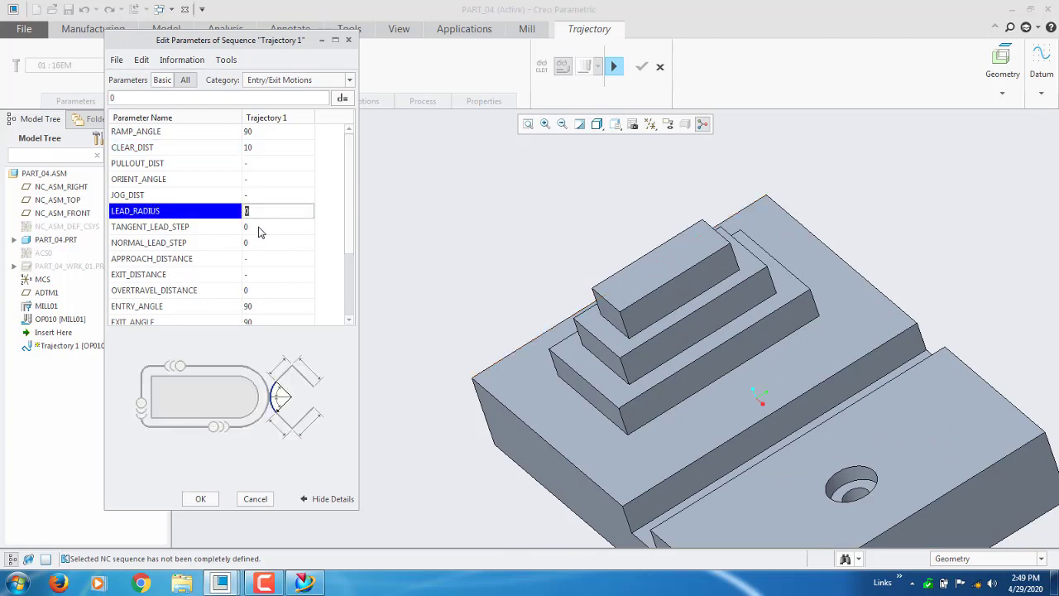
pyautogui.click(260, 229)
pyautogui.click(258, 244)
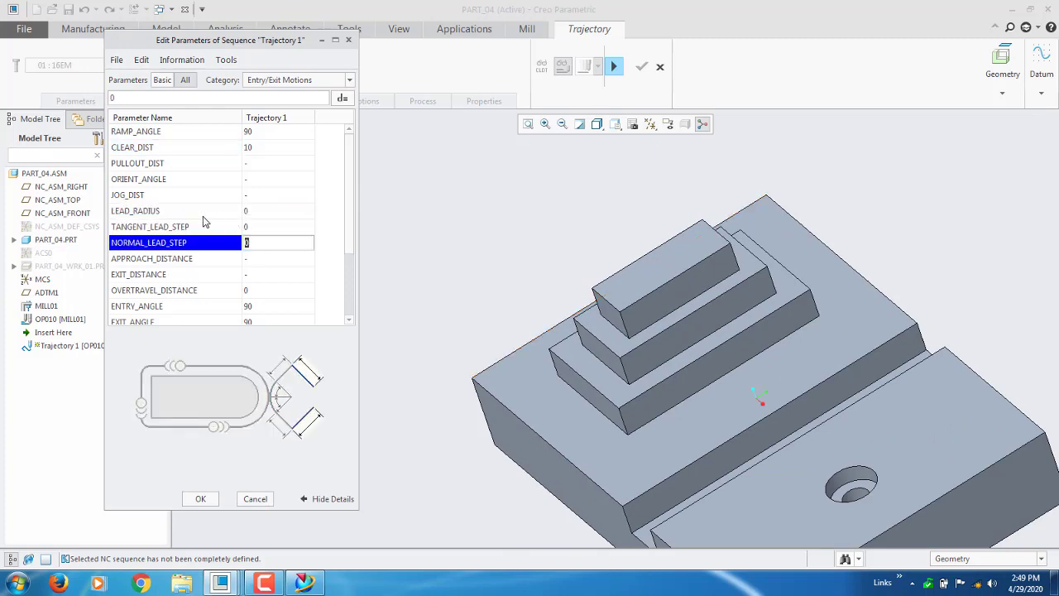
pyautogui.click(198, 213)
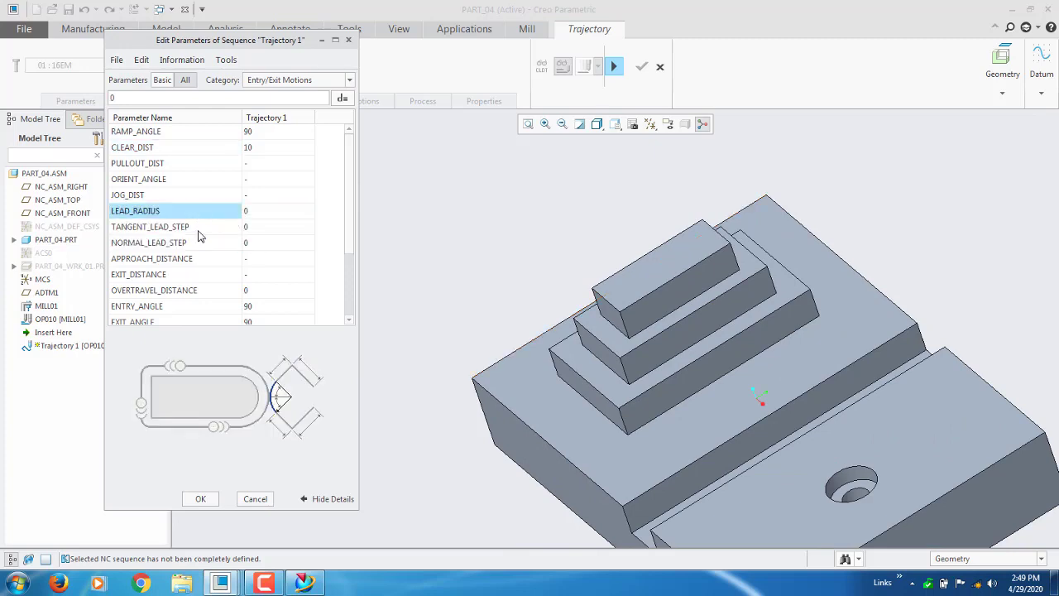
pyautogui.click(198, 229)
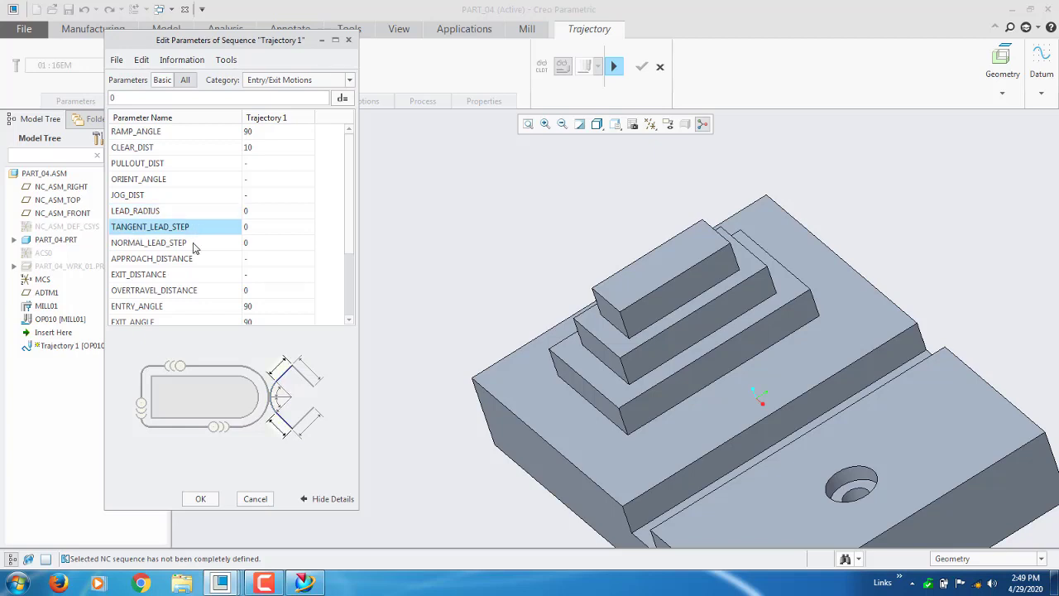
pyautogui.click(190, 244)
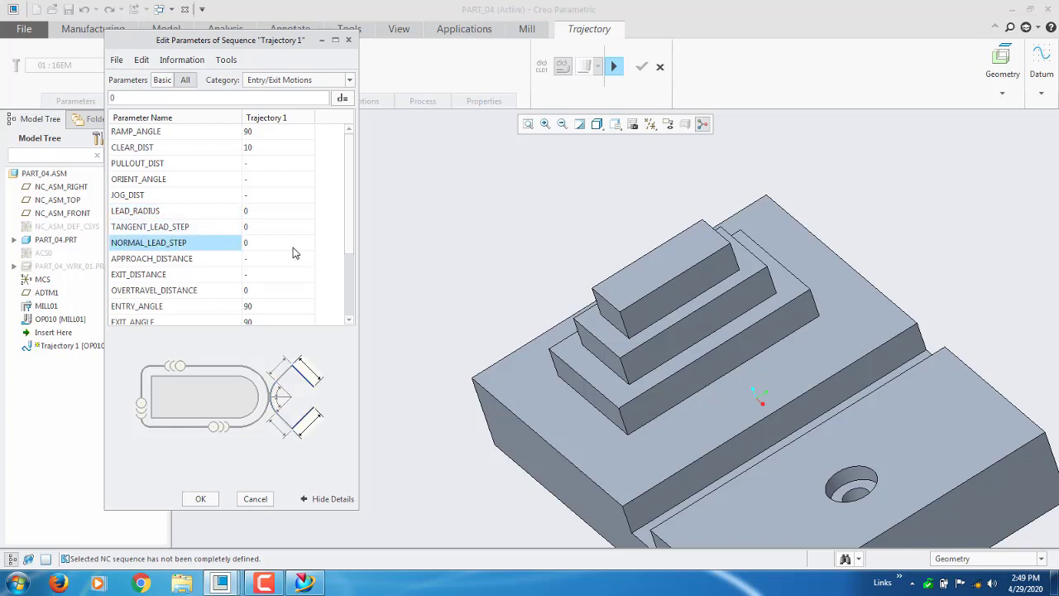
pyautogui.click(289, 210)
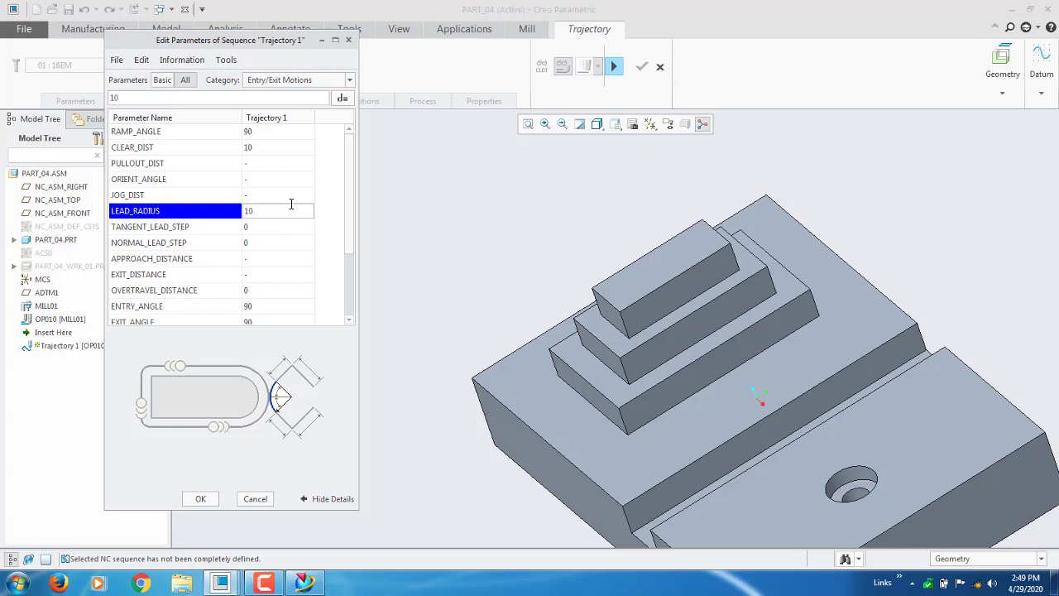
pyautogui.press('Return')
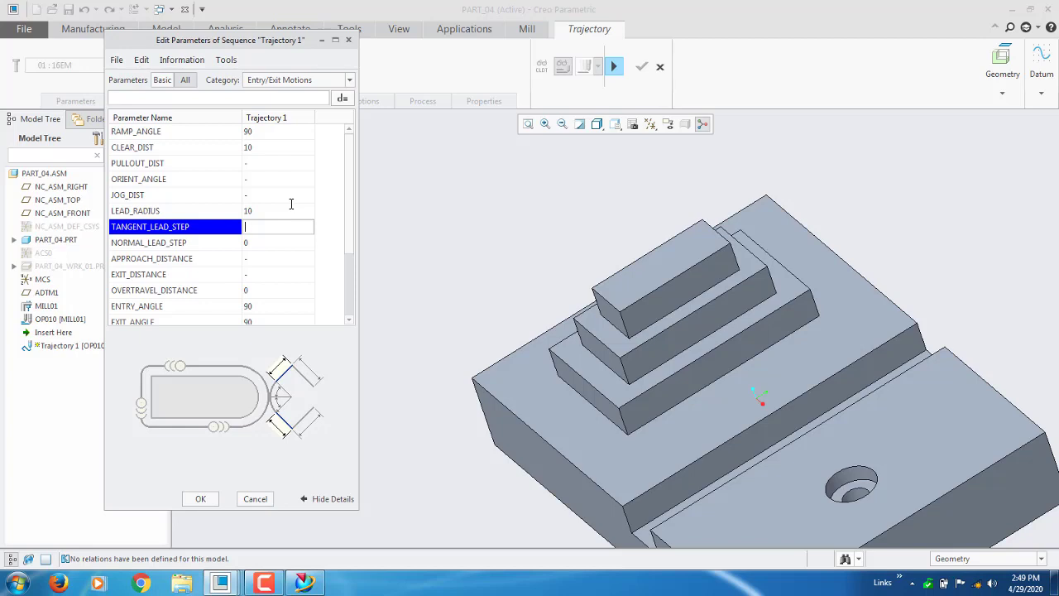
pyautogui.press('Return')
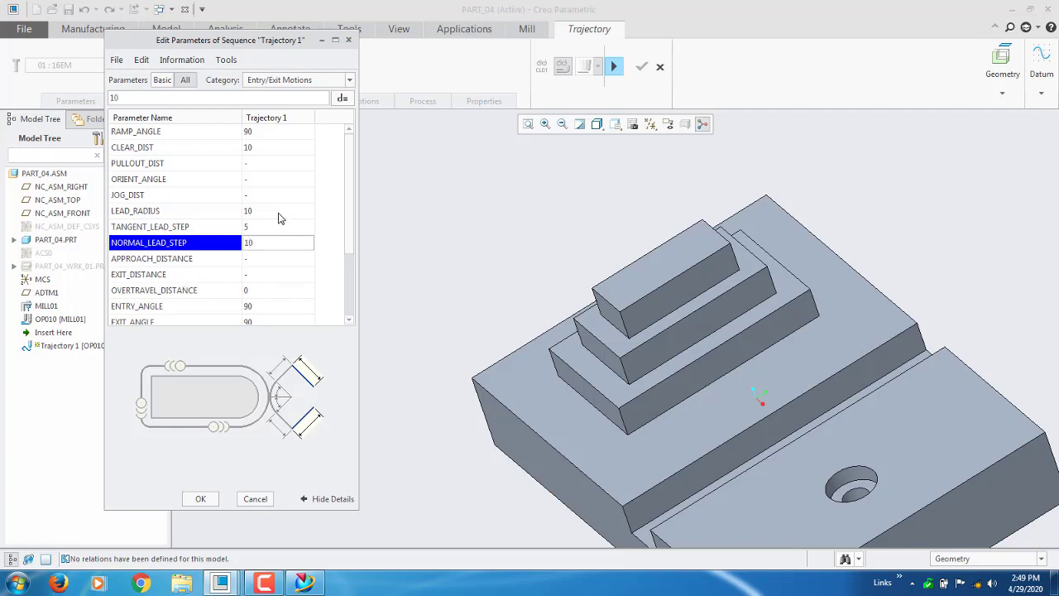
pyautogui.click(278, 216)
# Review the lead radius, tangent lead step and normal lead step against their illustrations
pyautogui.click(278, 243)
pyautogui.click(278, 214)
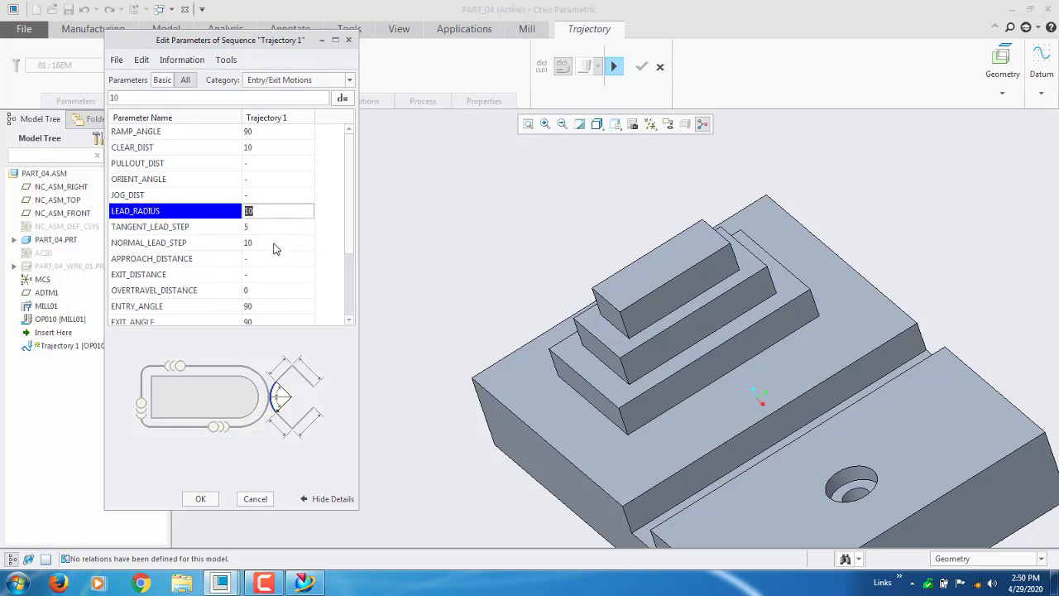
pyautogui.click(278, 243)
pyautogui.click(283, 214)
pyautogui.click(278, 242)
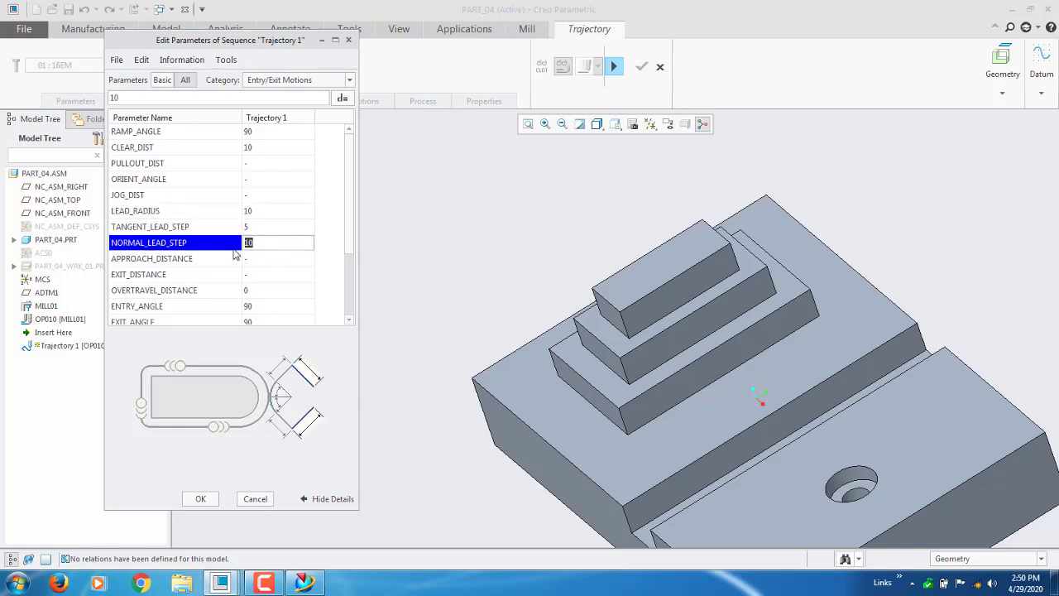
pyautogui.click(261, 229)
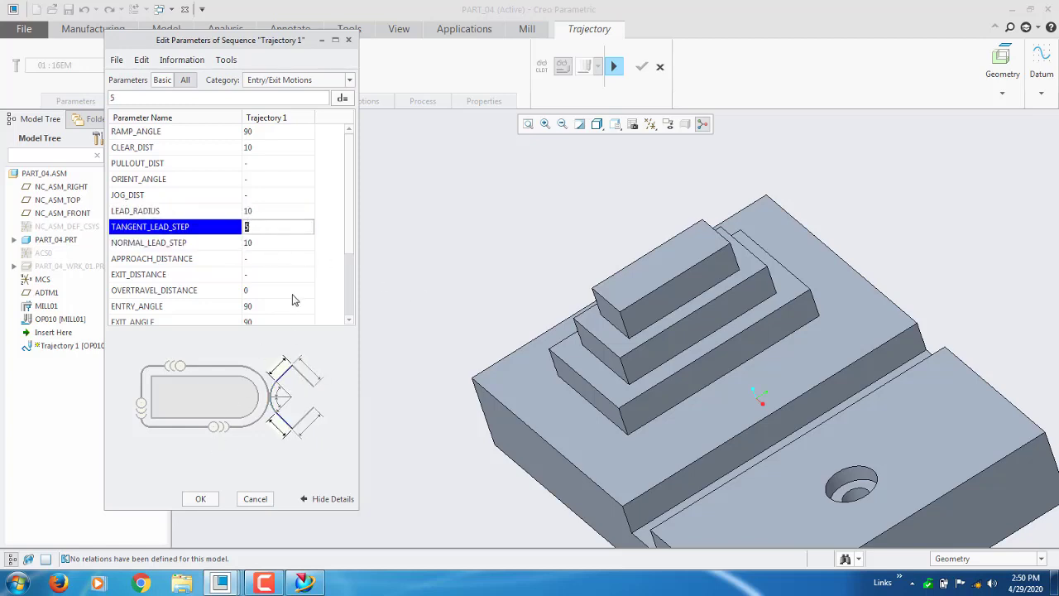
pyautogui.scroll(-2, 349, 322)
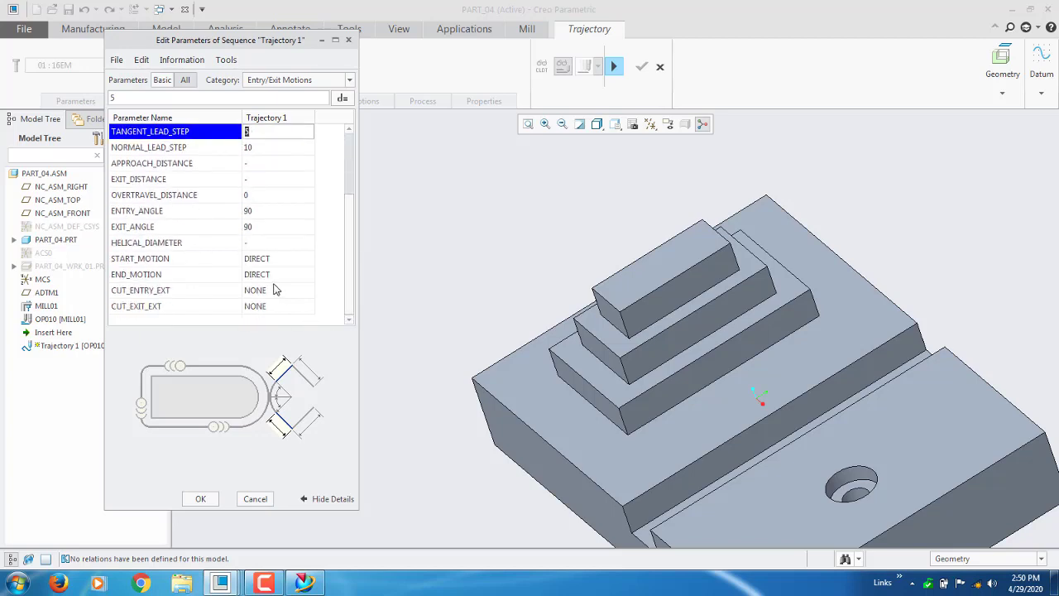
pyautogui.scroll(2, 243, 274)
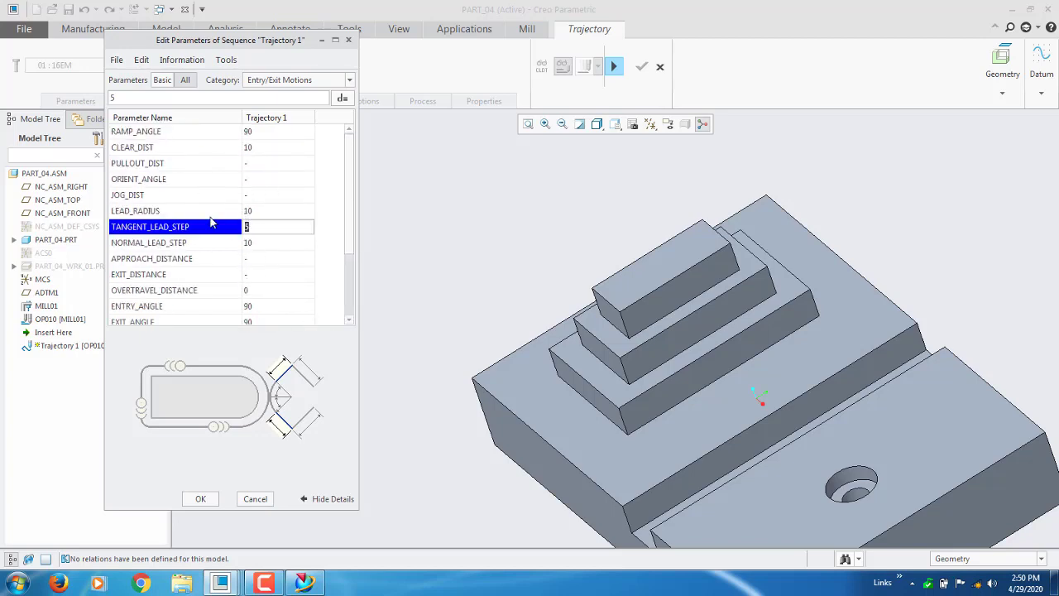
pyautogui.click(214, 213)
pyautogui.click(214, 226)
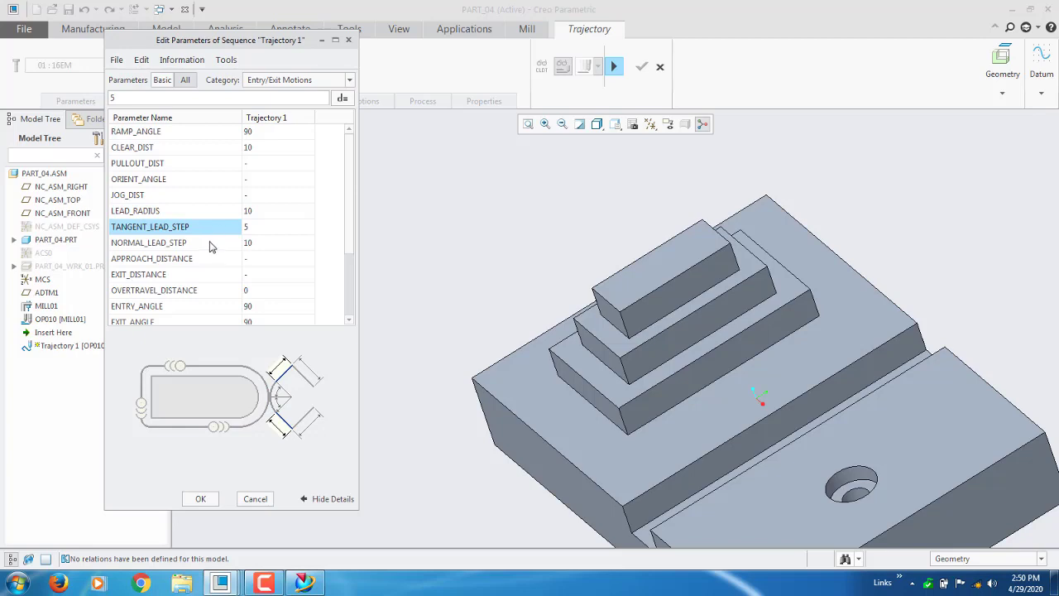
pyautogui.click(210, 242)
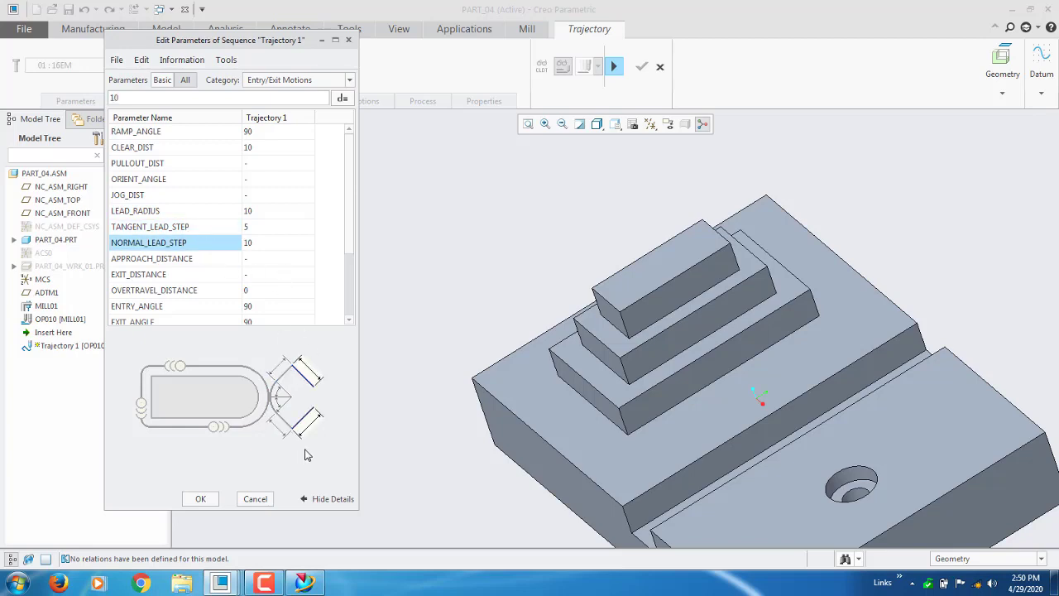
# Set CUT_ENTRY_EXT to LEAD_IN and CUT_EXIT_EXT to LEAD_OUT, and accept the sequence parameters
pyautogui.moveTo(355, 258); pyautogui.dragTo(355, 307)
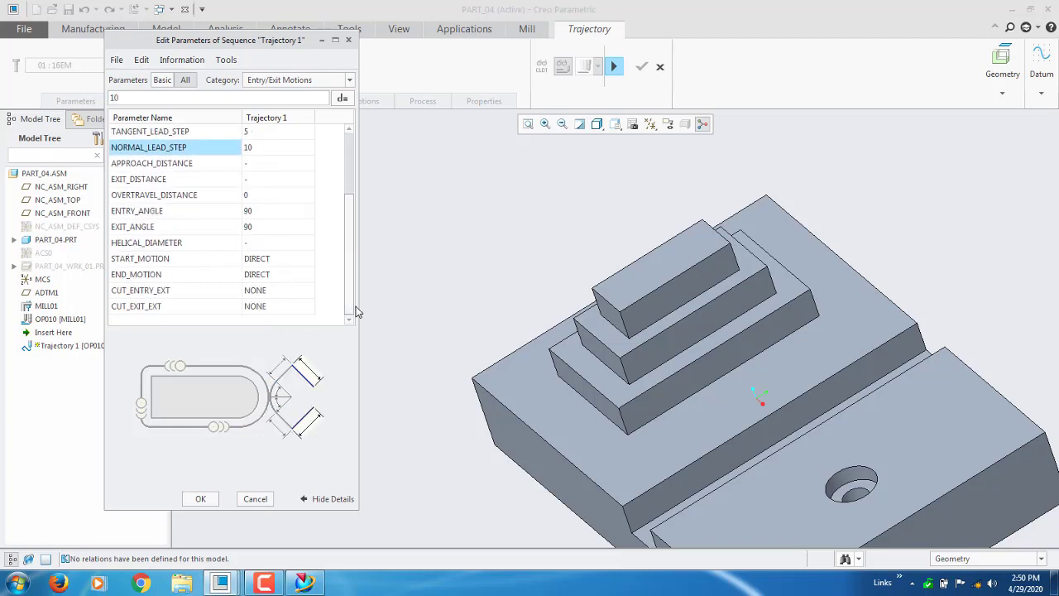
pyautogui.click(282, 294)
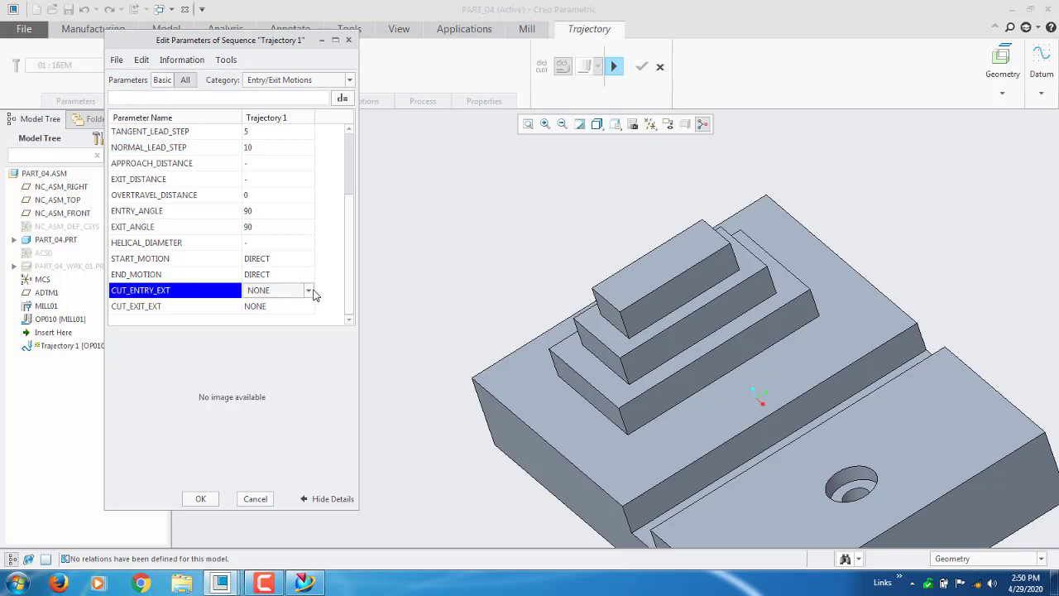
pyautogui.click(314, 293)
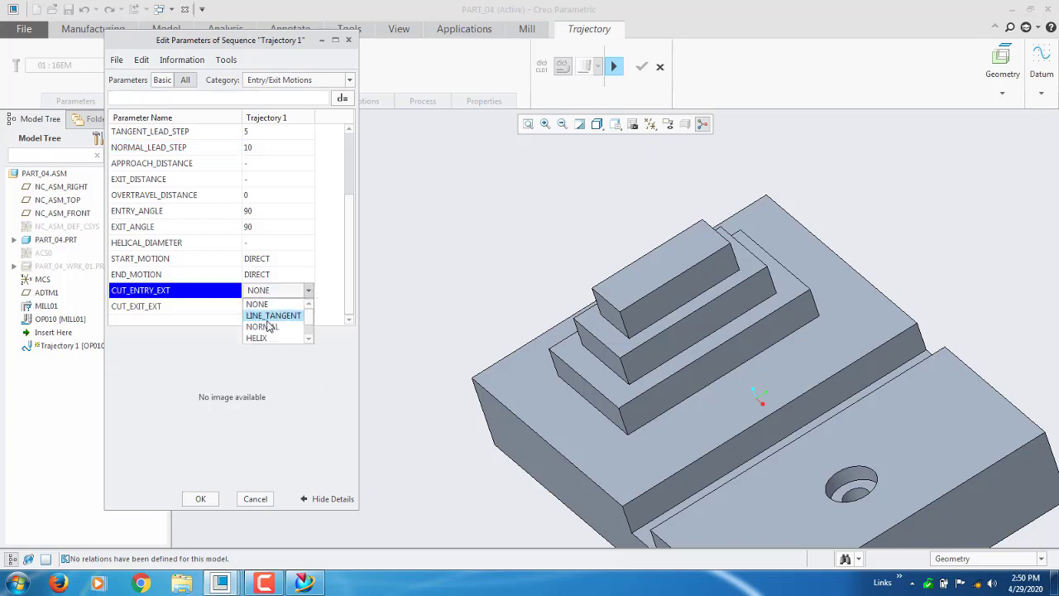
pyautogui.scroll(-1, 276, 329)
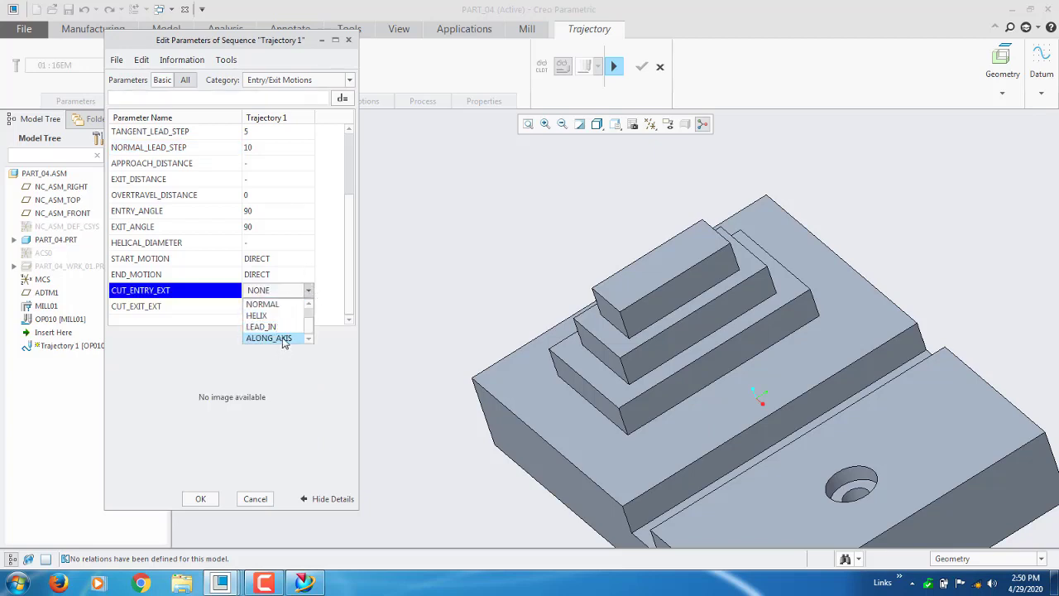
pyautogui.click(281, 327)
pyautogui.click(294, 308)
pyautogui.click(309, 307)
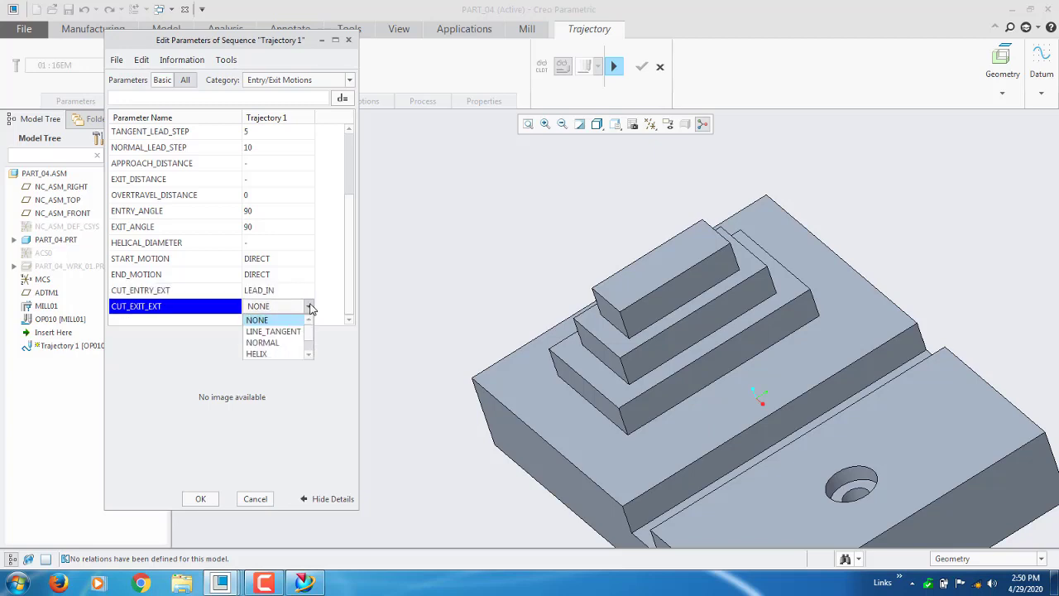
pyautogui.scroll(-1, 291, 331)
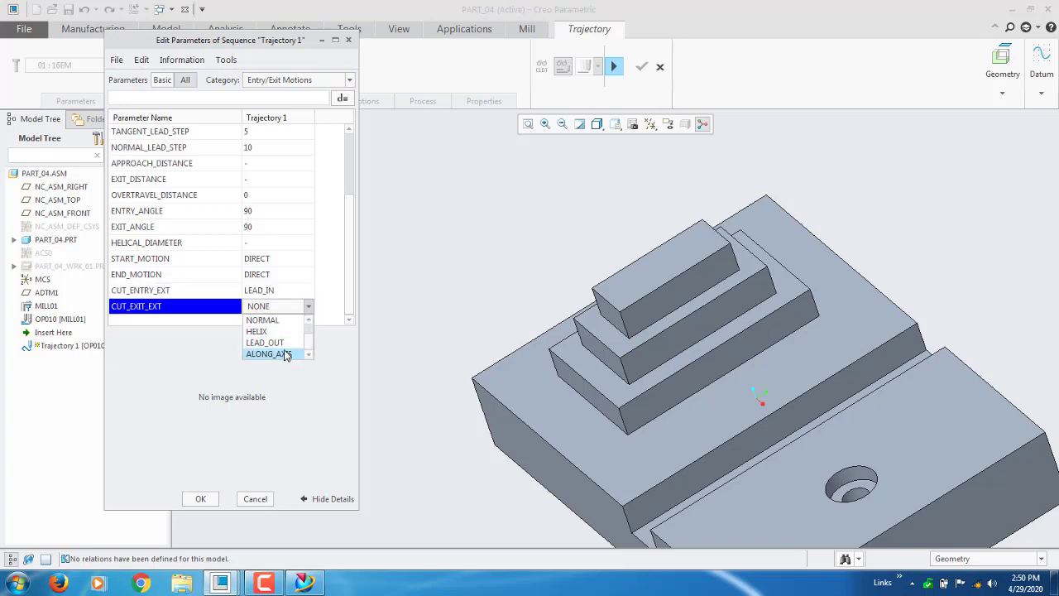
pyautogui.click(266, 343)
pyautogui.click(199, 499)
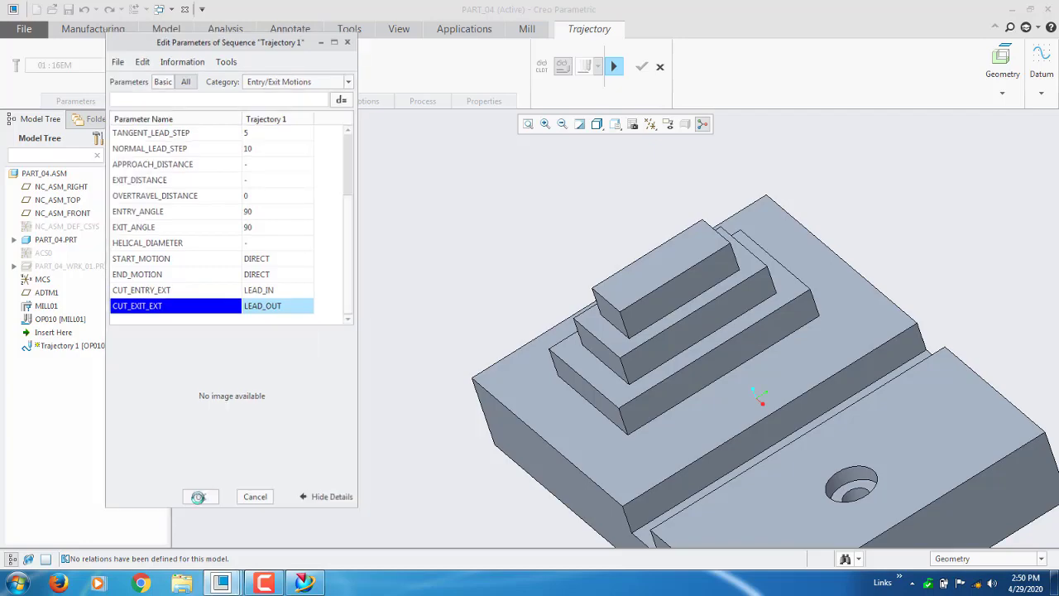
pyautogui.moveTo(377, 328); pyautogui.dragTo(470, 348, button='middle')
# Delete the last curve cut, the one around the lowest block, from the sequence's tool motions
pyautogui.click(432, 103)
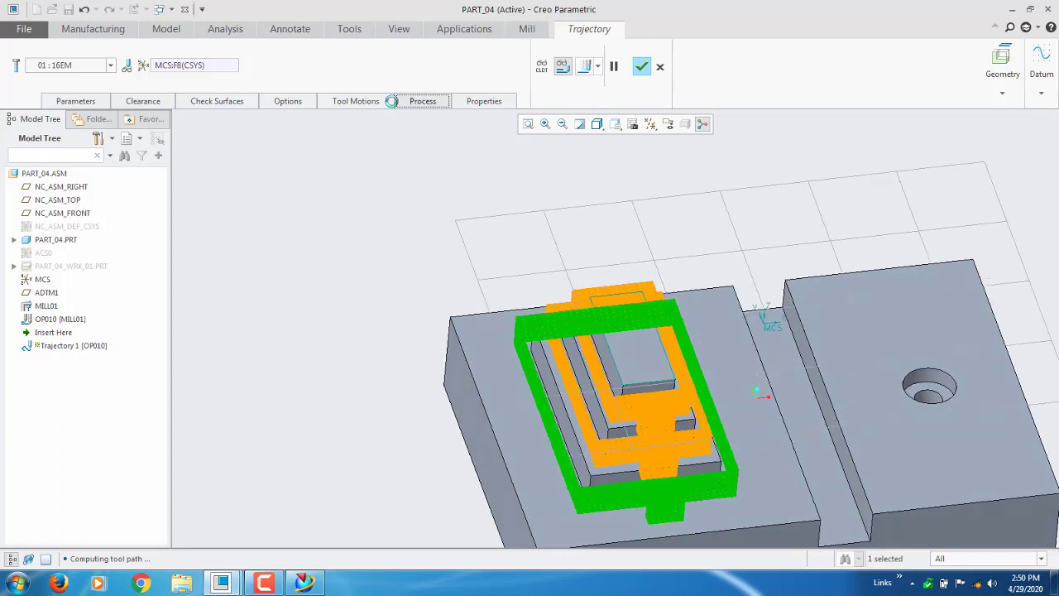
pyautogui.click(373, 103)
pyautogui.scroll(-1, 451, 201)
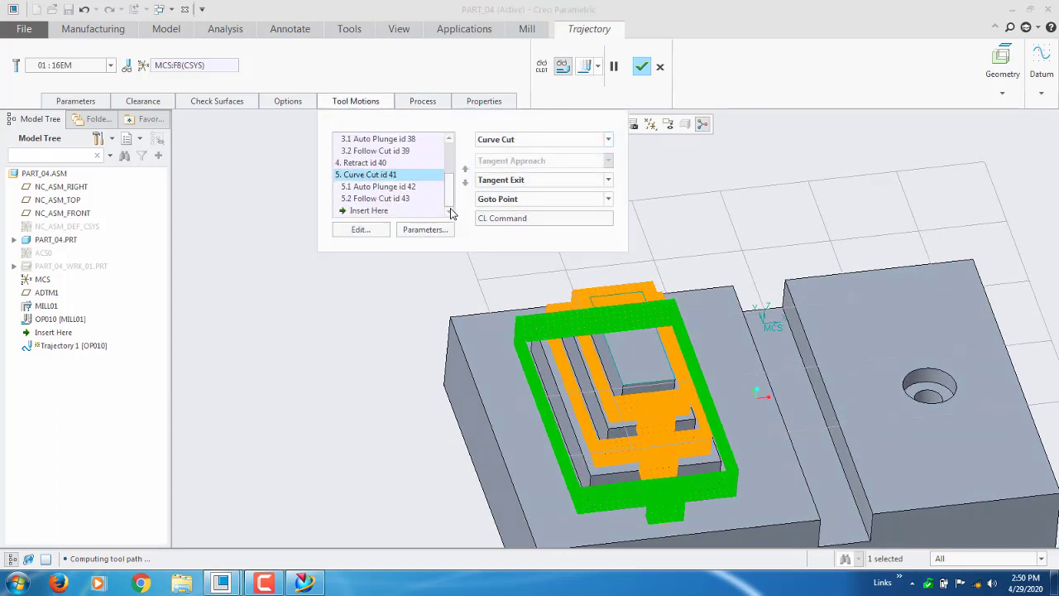
pyautogui.rightClick(382, 180)
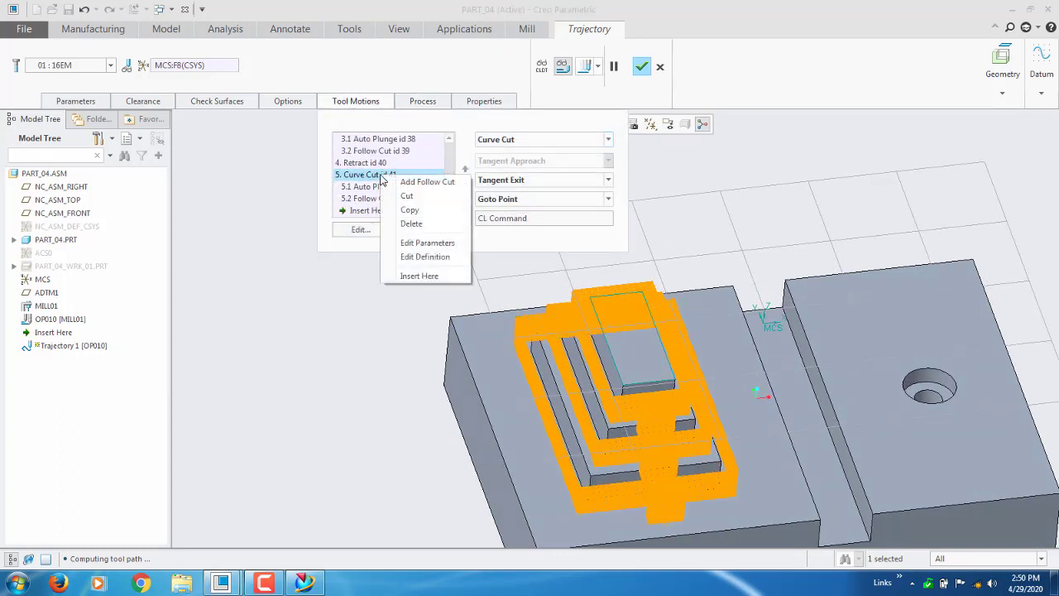
pyautogui.click(416, 222)
pyautogui.click(571, 313)
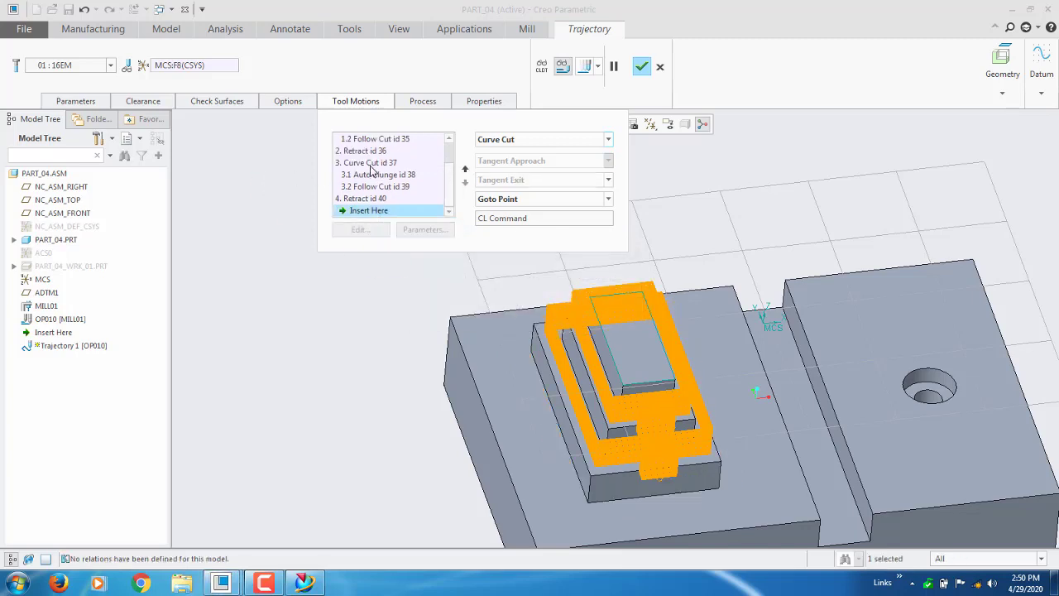
# Delete the curve cut around the middle block from the tool motions
pyautogui.rightClick(372, 165)
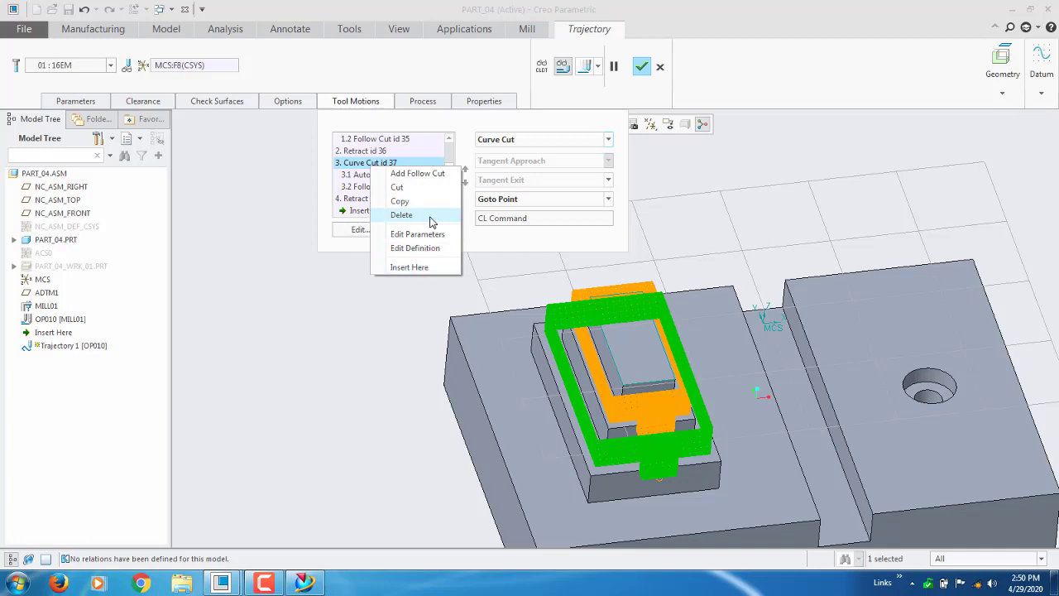
pyautogui.click(431, 216)
pyautogui.click(571, 315)
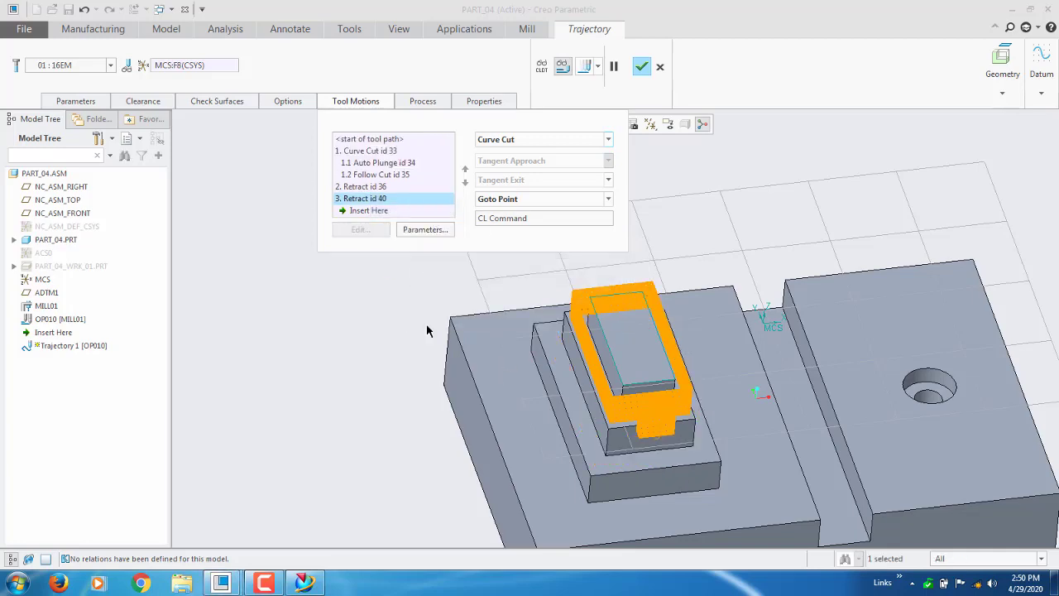
# Examine the lead-in and lead-out arcs of the remaining curve cut around the top block
pyautogui.click(381, 105)
pyautogui.moveTo(354, 222); pyautogui.dragTo(300, 257, button='middle')
pyautogui.scroll(10, 582, 331)
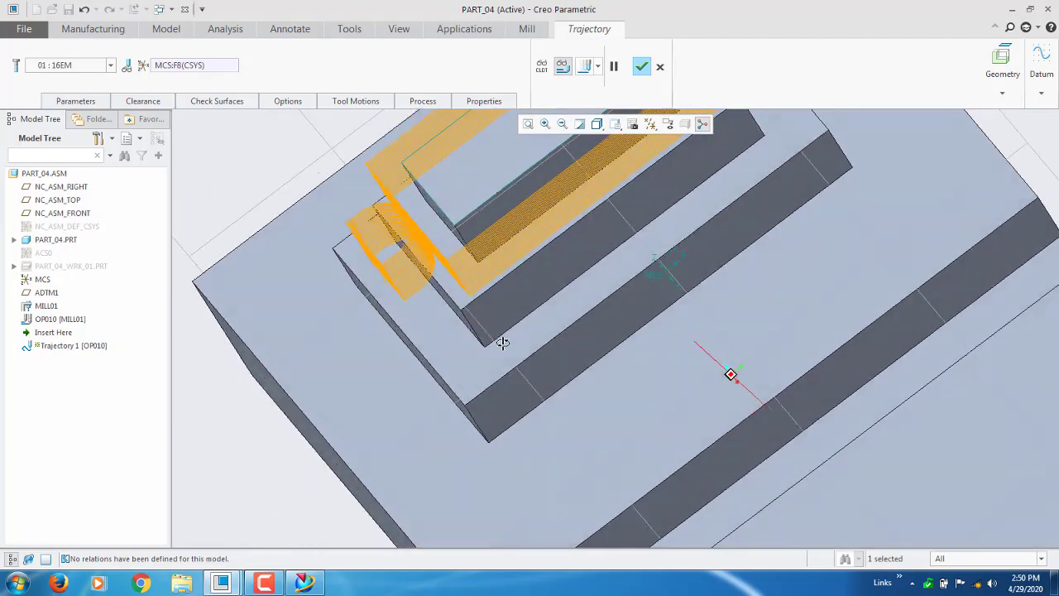
pyautogui.scroll(-5, 456, 161)
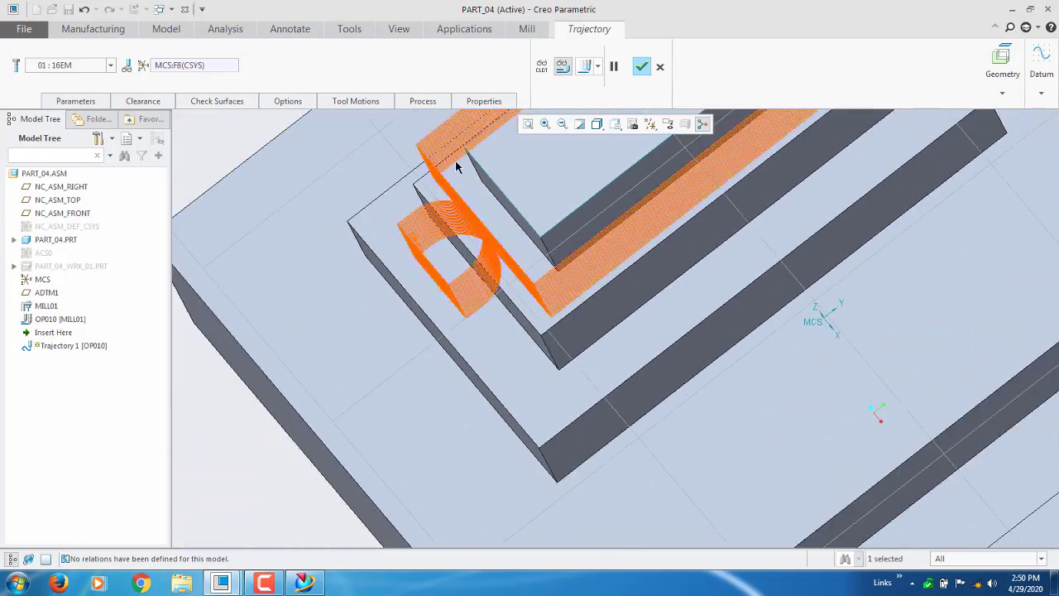
pyautogui.scroll(6, 440, 238)
pyautogui.moveTo(453, 212); pyautogui.dragTo(460, 250, button='middle')
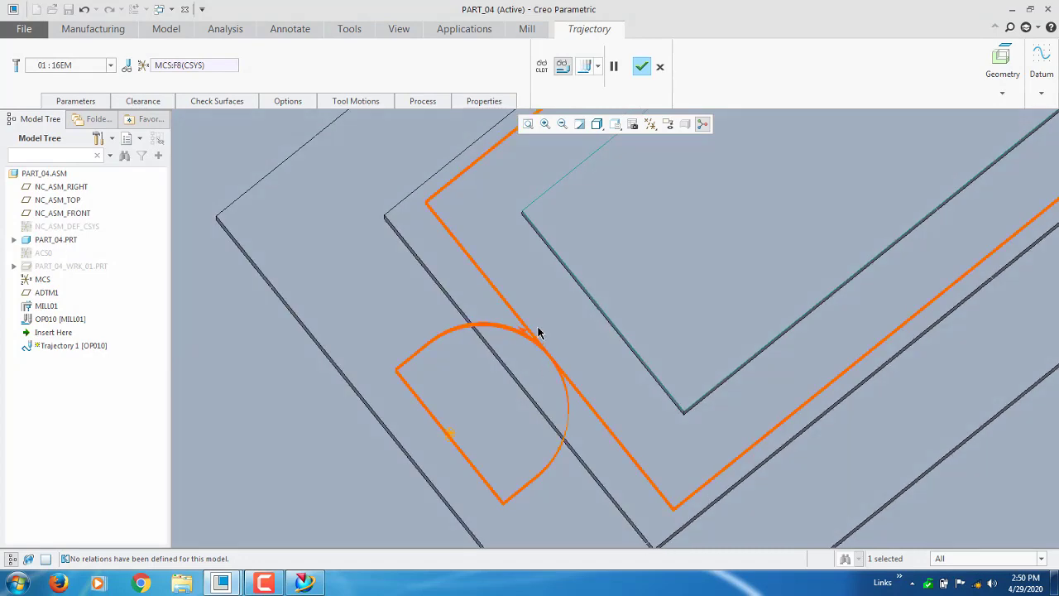
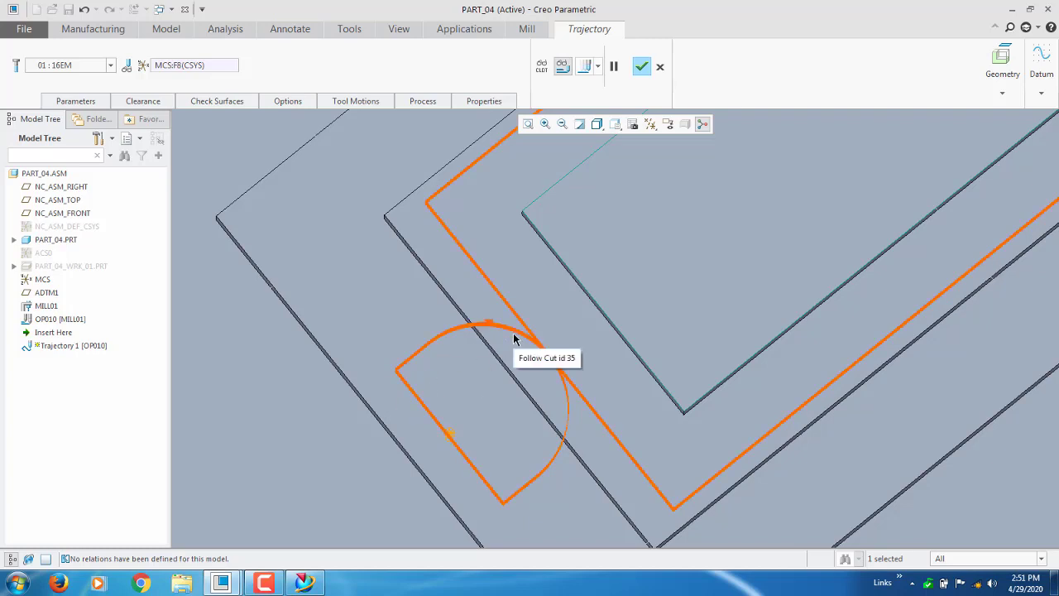
# Play the tool path at the slowest display speed, watch the end mill circle the top block, and return to the sequence
pyautogui.moveTo(399, 374)
pyautogui.mouseDown(button='middle')
pyautogui.moveTo(395, 332)
pyautogui.moveTo(403, 364)
pyautogui.mouseUp(button='middle')
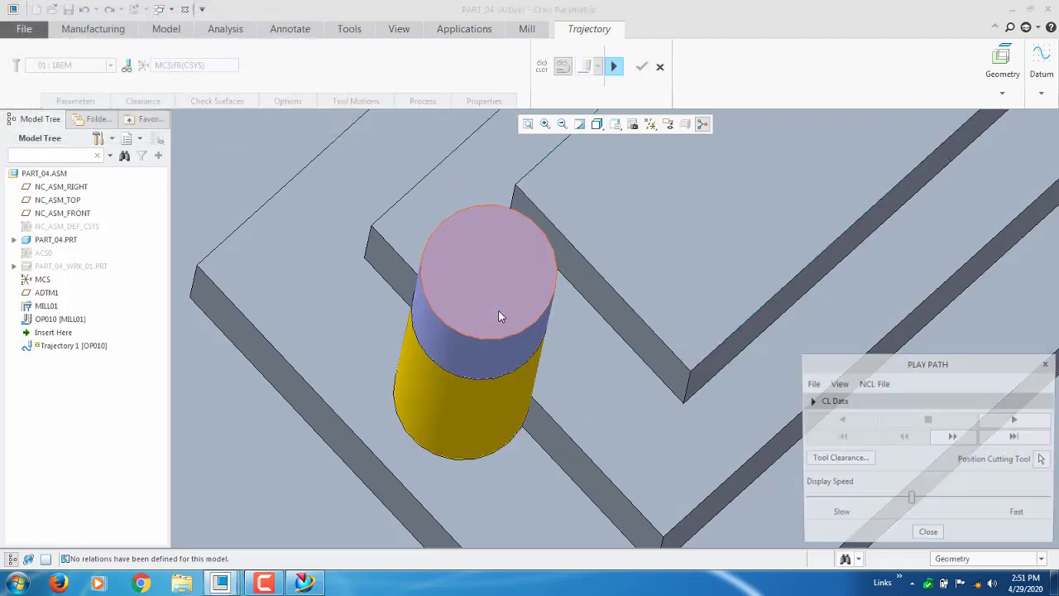
pyautogui.scroll(4, 499, 315)
pyautogui.moveTo(492, 309); pyautogui.dragTo(487, 340, button='middle')
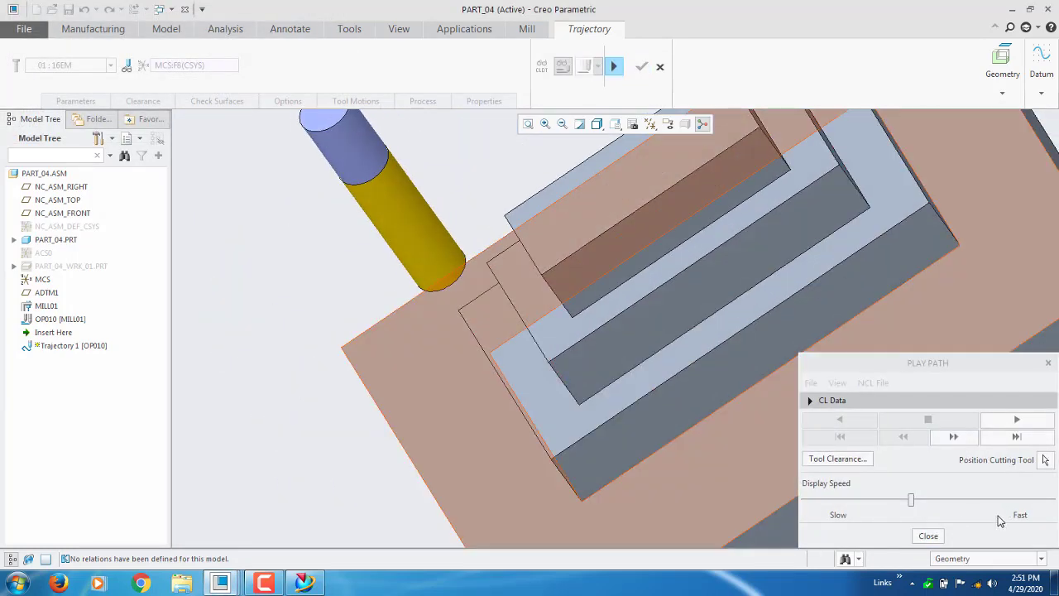
pyautogui.moveTo(910, 501); pyautogui.dragTo(873, 500)
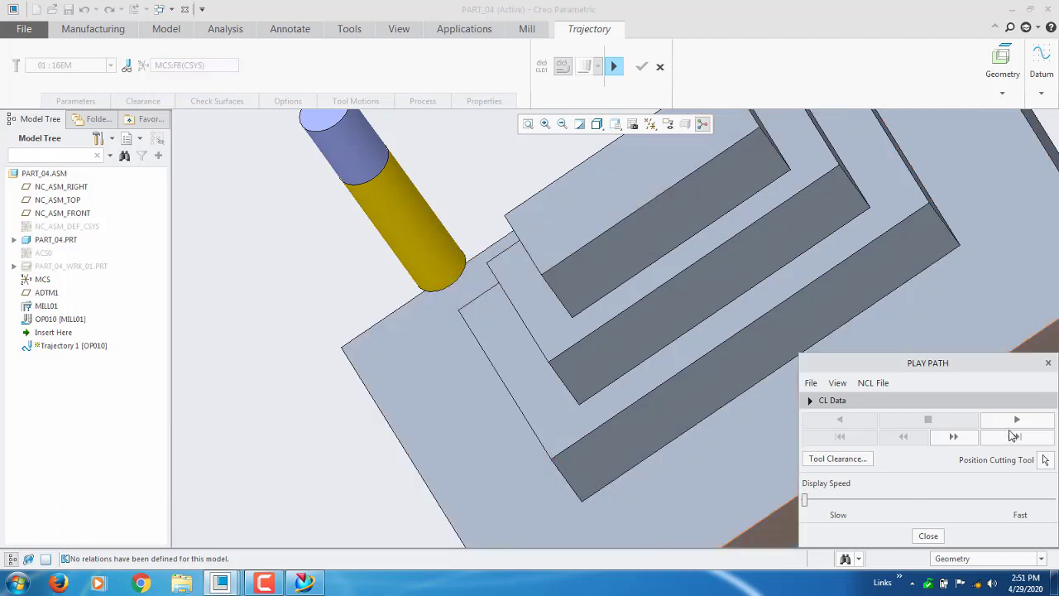
pyautogui.click(1032, 425)
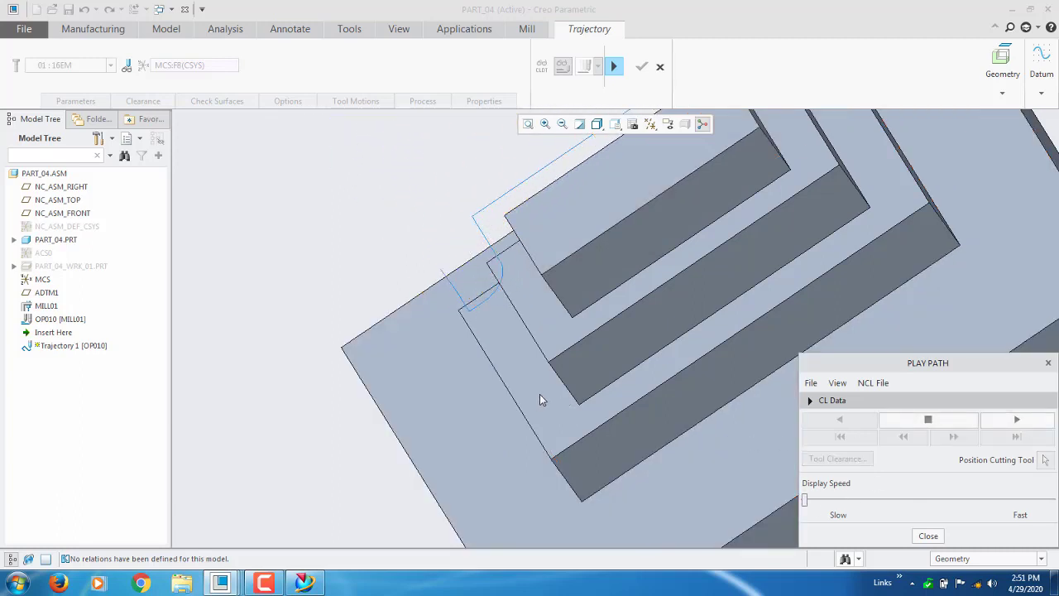
pyautogui.scroll(-2, 542, 396)
pyautogui.moveTo(542, 394); pyautogui.dragTo(565, 395, button='middle')
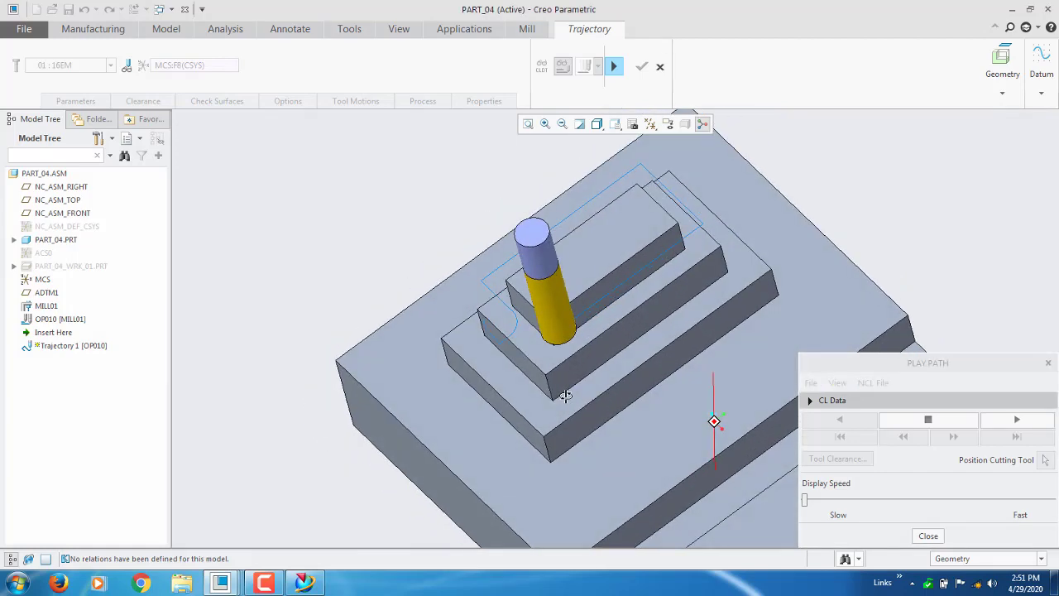
pyautogui.scroll(3, 562, 385)
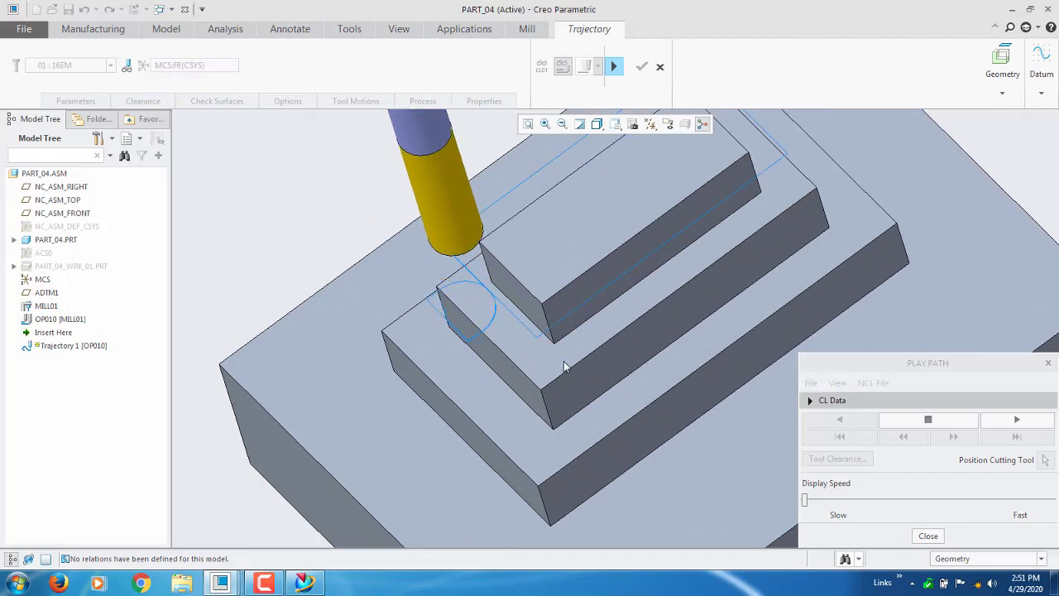
pyautogui.moveTo(517, 363); pyautogui.dragTo(523, 387, button='middle')
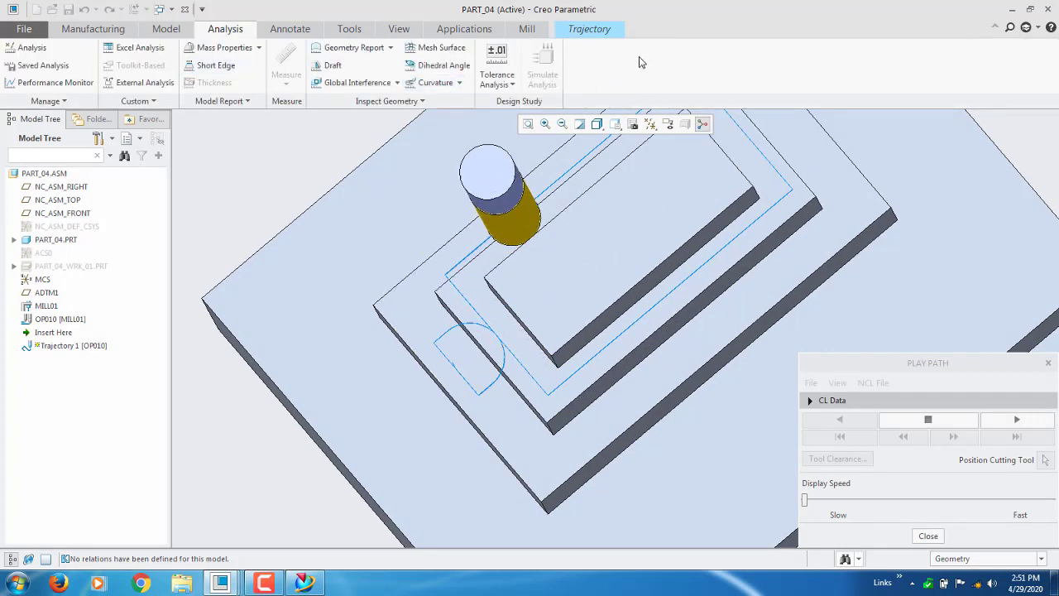
pyautogui.click(602, 33)
pyautogui.click(613, 67)
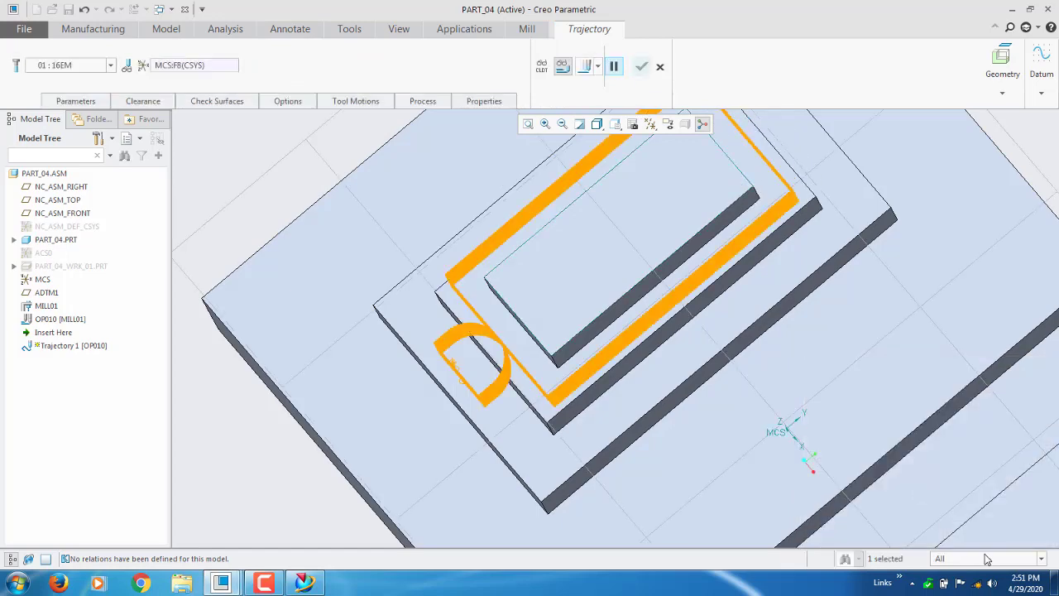
# Measure the distance between the top block's lower end edge and the middle block's upper end edge
pyautogui.moveTo(661, 397); pyautogui.dragTo(630, 359, button='middle')
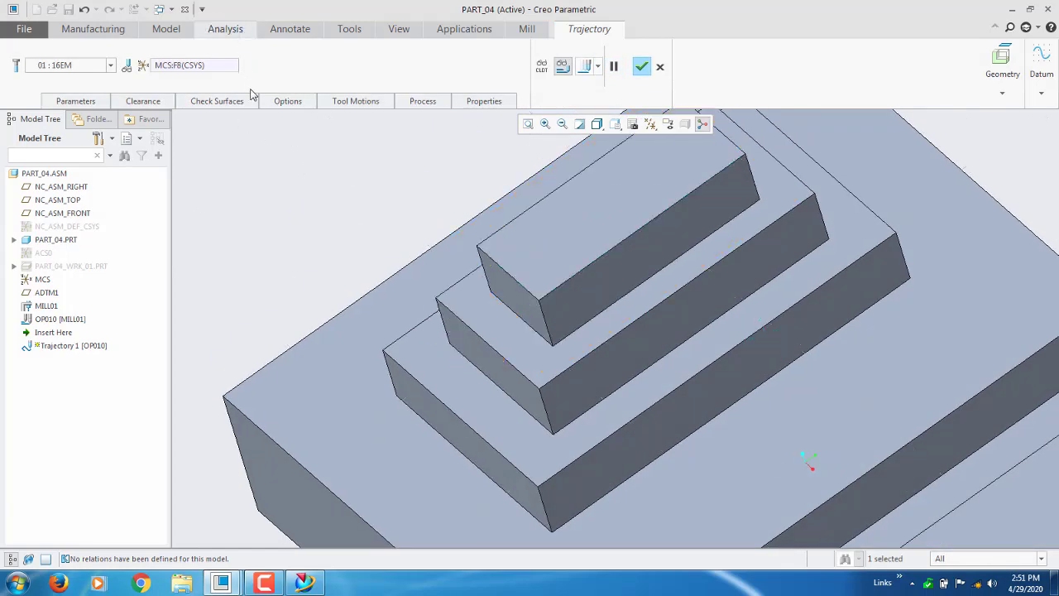
pyautogui.click(225, 29)
pyautogui.click(287, 74)
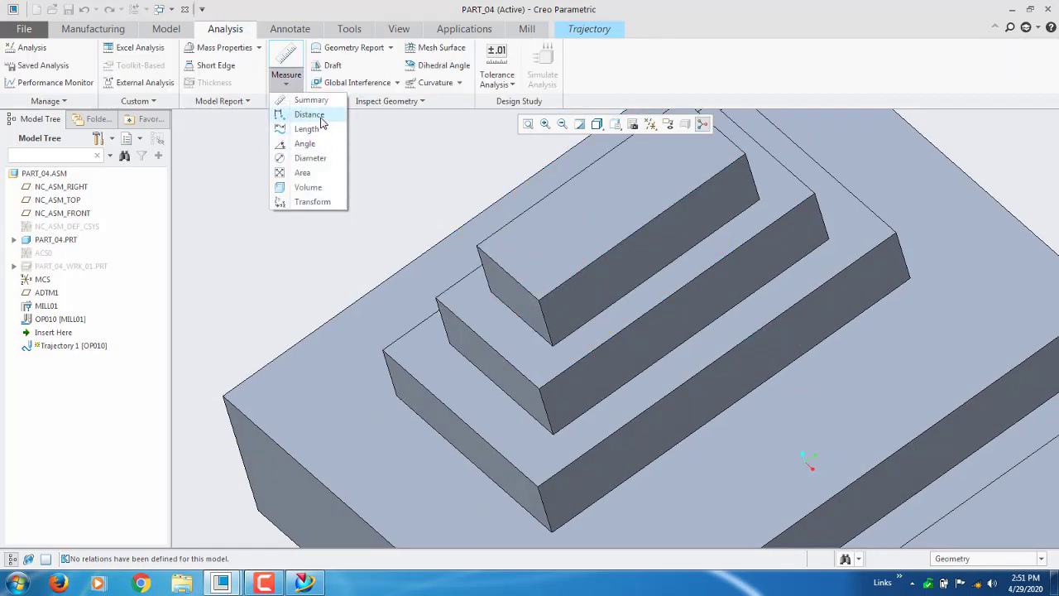
pyautogui.click(321, 116)
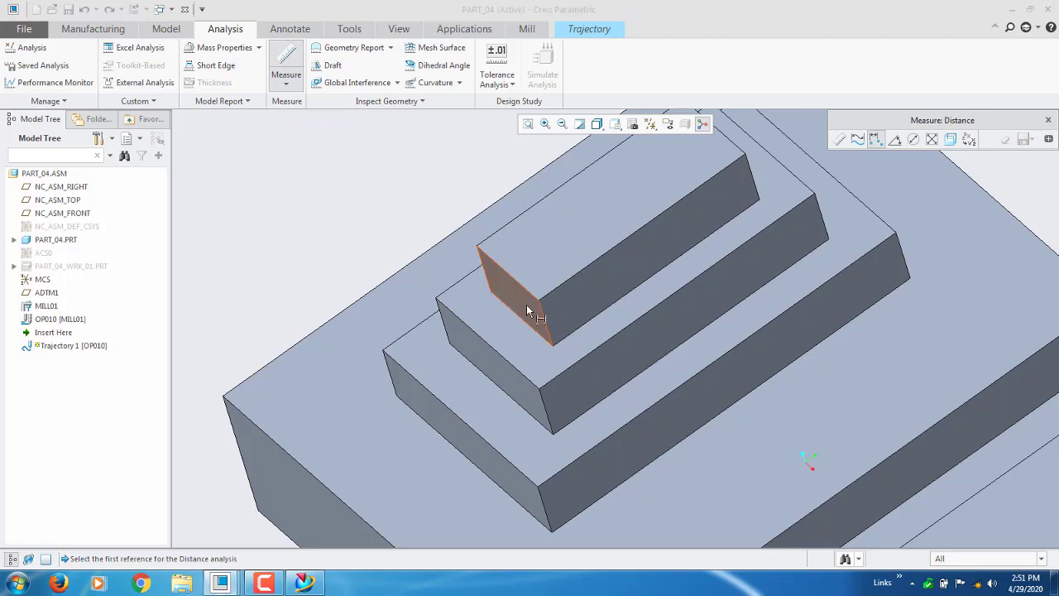
pyautogui.click(525, 327)
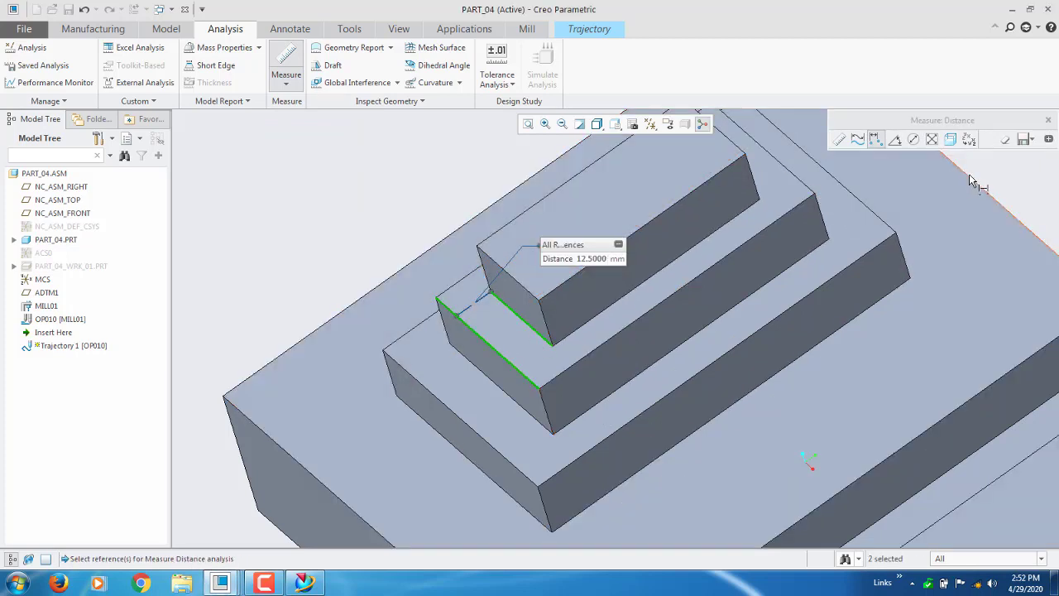
pyautogui.click(1045, 121)
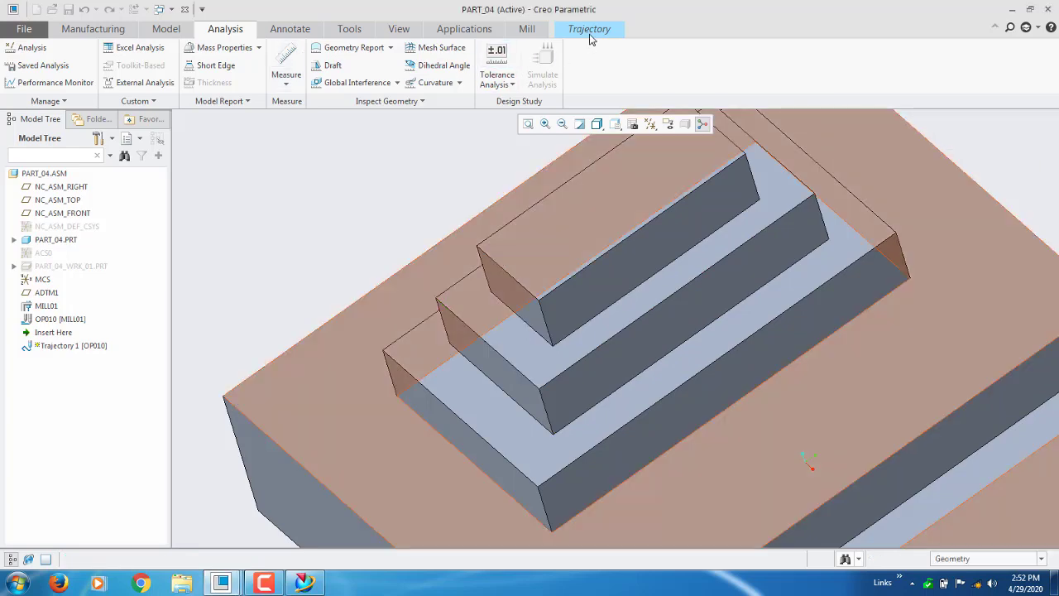
pyautogui.click(589, 29)
# Replay the tool path around the top block, inspect the straight link between lead-out and lead-in, and close the playback
pyautogui.scroll(2, 476, 407)
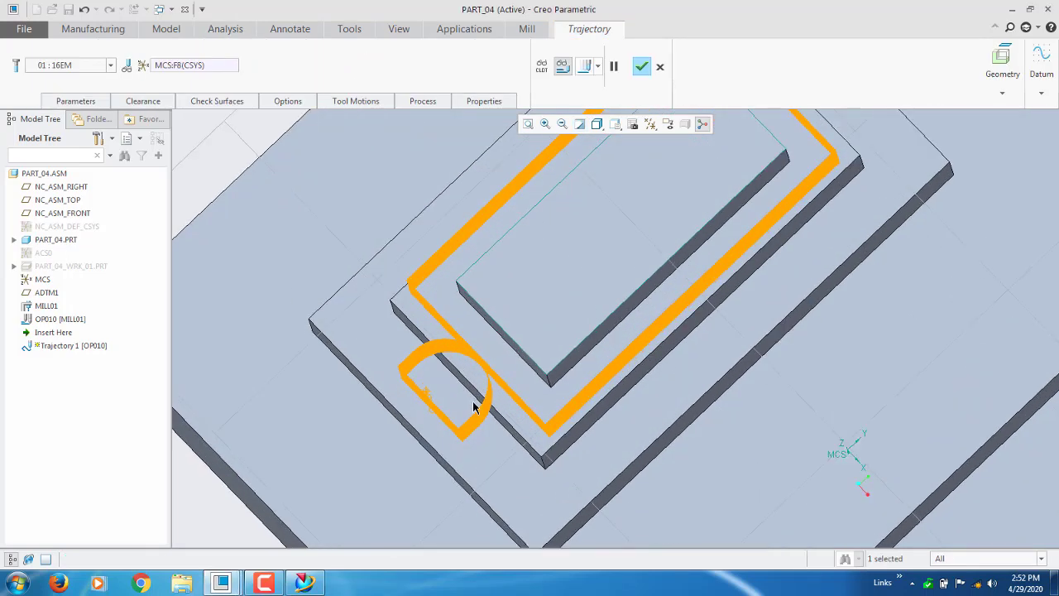
pyautogui.scroll(-2, 475, 408)
pyautogui.scroll(2, 476, 408)
pyautogui.moveTo(479, 407)
pyautogui.mouseDown(button='middle')
pyautogui.moveTo(480, 422)
pyautogui.moveTo(485, 395)
pyautogui.moveTo(440, 407)
pyautogui.moveTo(494, 320)
pyautogui.moveTo(475, 386)
pyautogui.moveTo(470, 353)
pyautogui.moveTo(456, 362)
pyautogui.moveTo(416, 331)
pyautogui.mouseUp(button='middle')
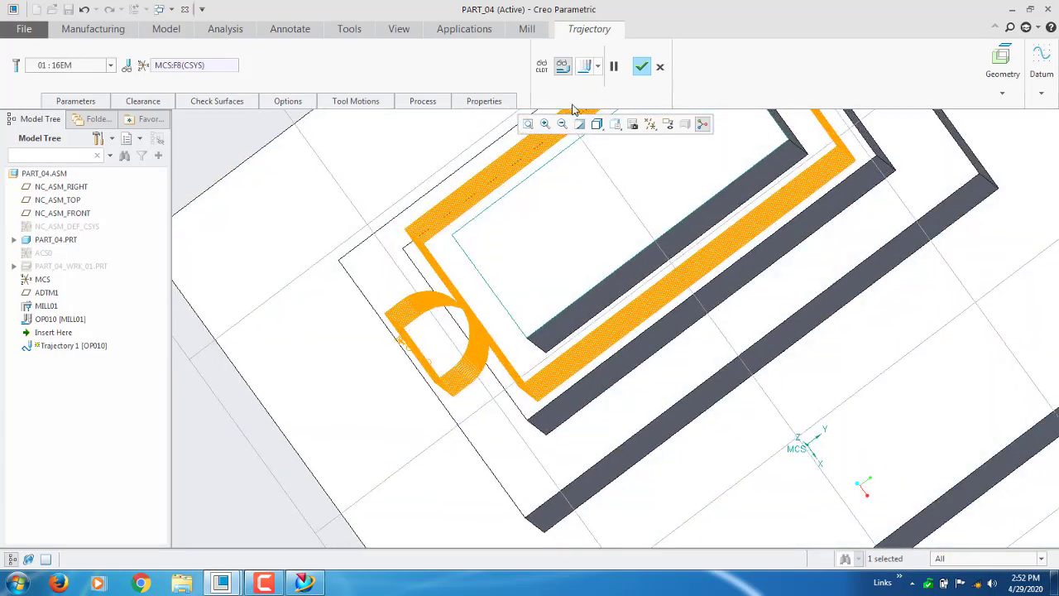
pyautogui.click(585, 66)
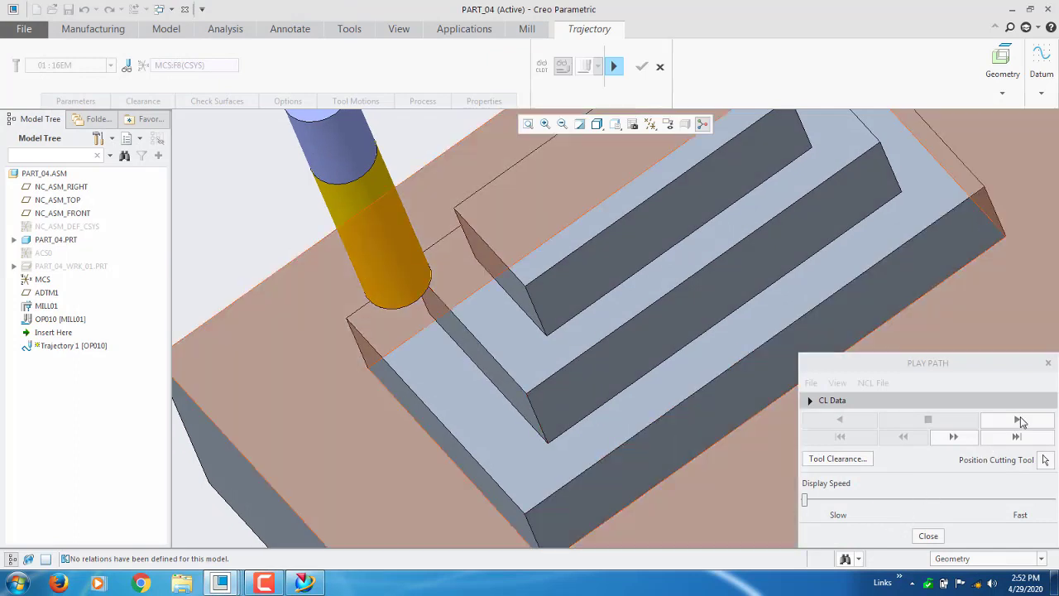
pyautogui.click(1019, 420)
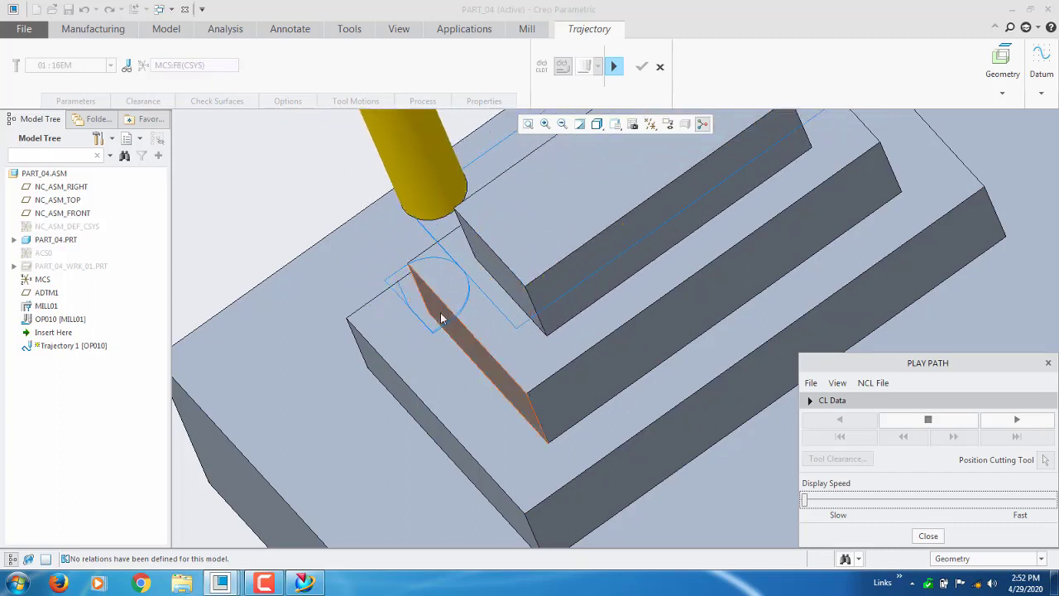
pyautogui.scroll(-5, 381, 308)
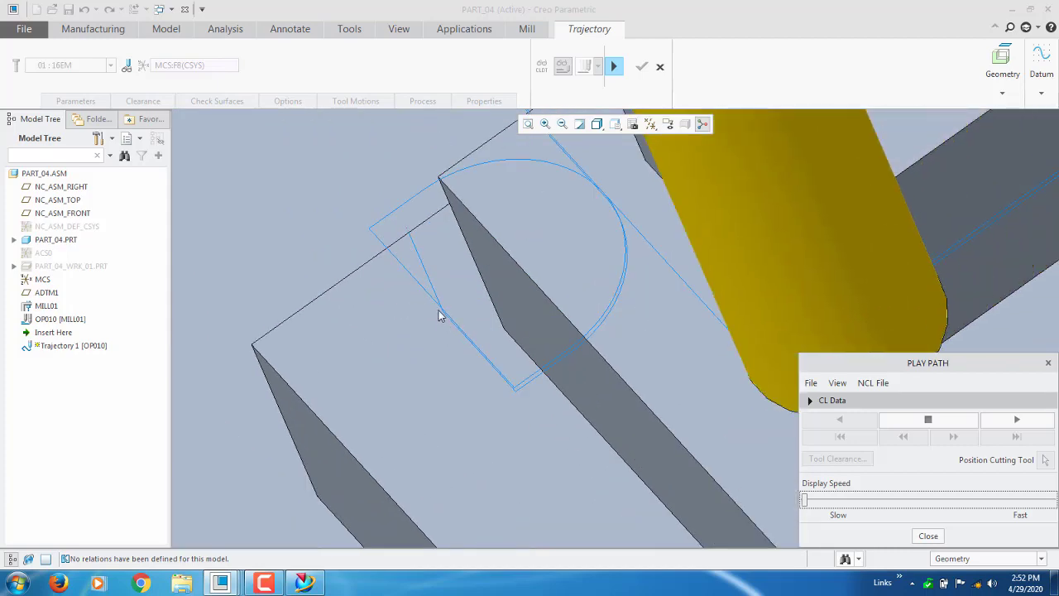
pyautogui.click(928, 536)
# Set NORMAL_LEAD_STEP to 5 among the sequence's Entry/Exit Motions parameters and accept them
pyautogui.click(91, 102)
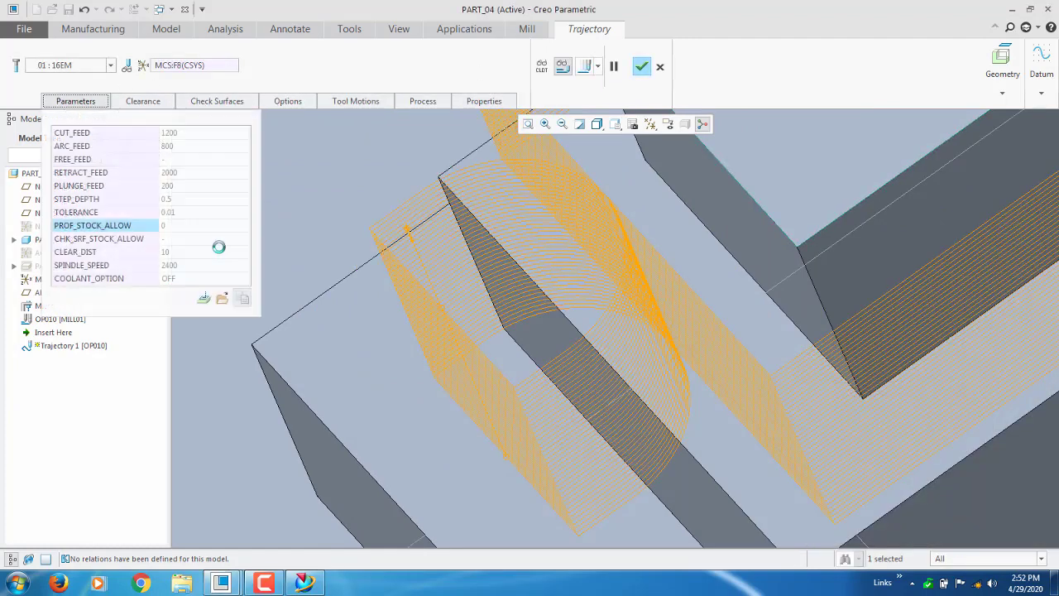
pyautogui.click(204, 298)
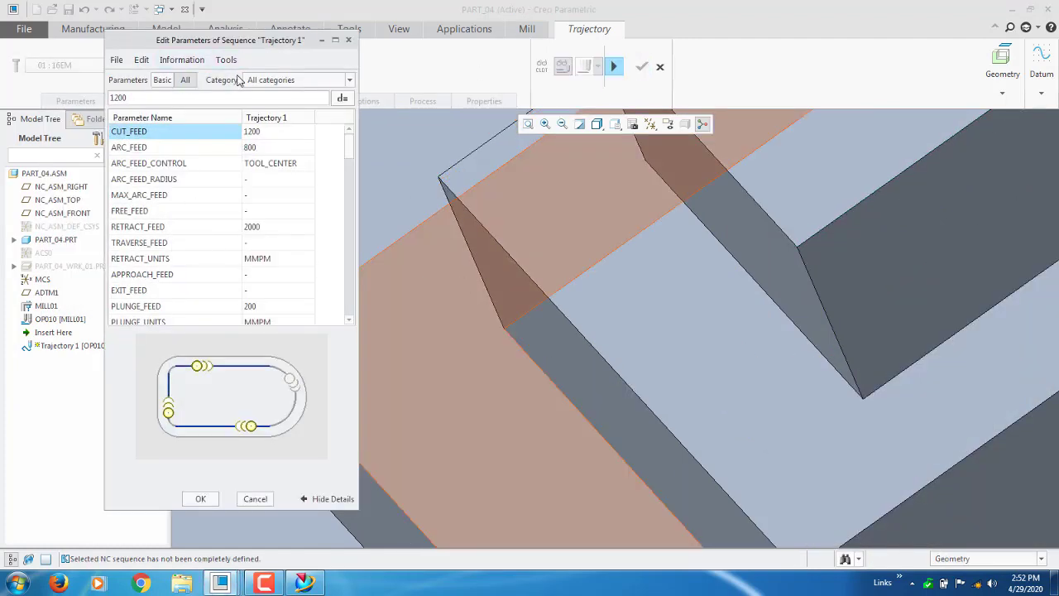
pyautogui.click(263, 80)
pyautogui.click(280, 129)
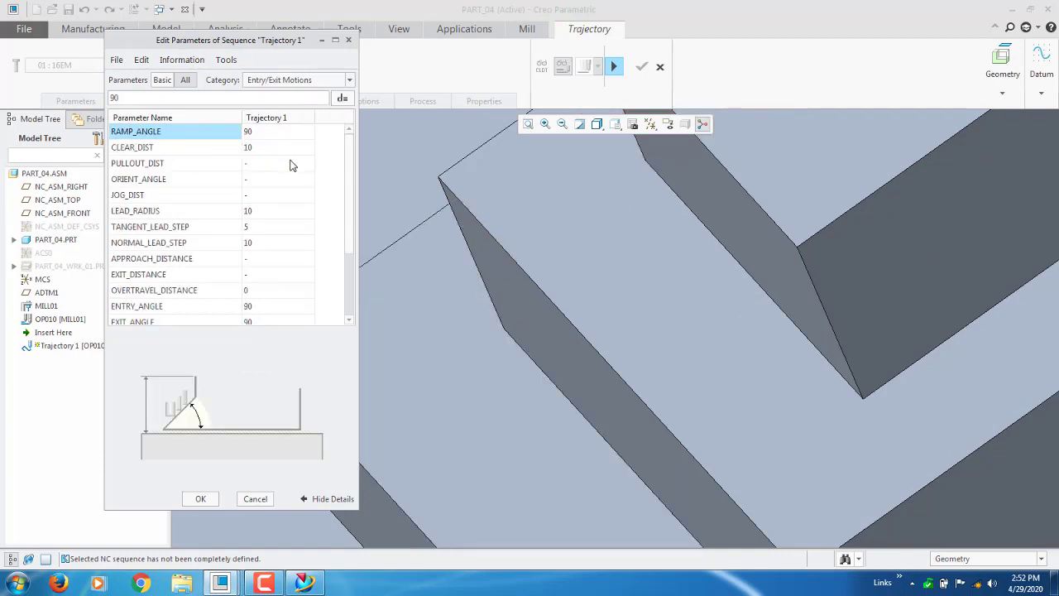
pyautogui.click(256, 214)
pyautogui.click(257, 241)
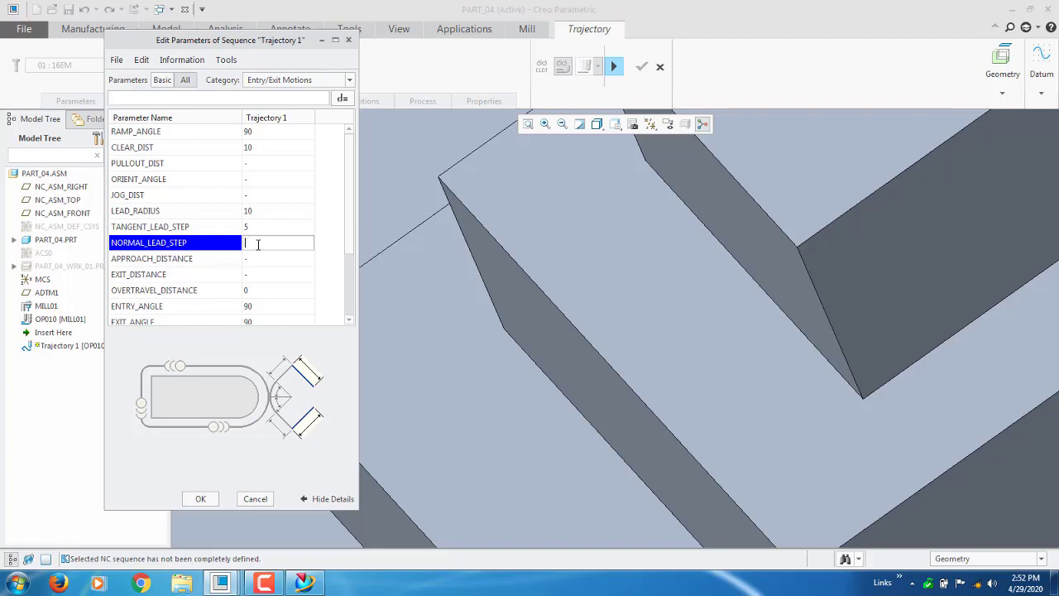
pyautogui.write('5')
pyautogui.click(200, 498)
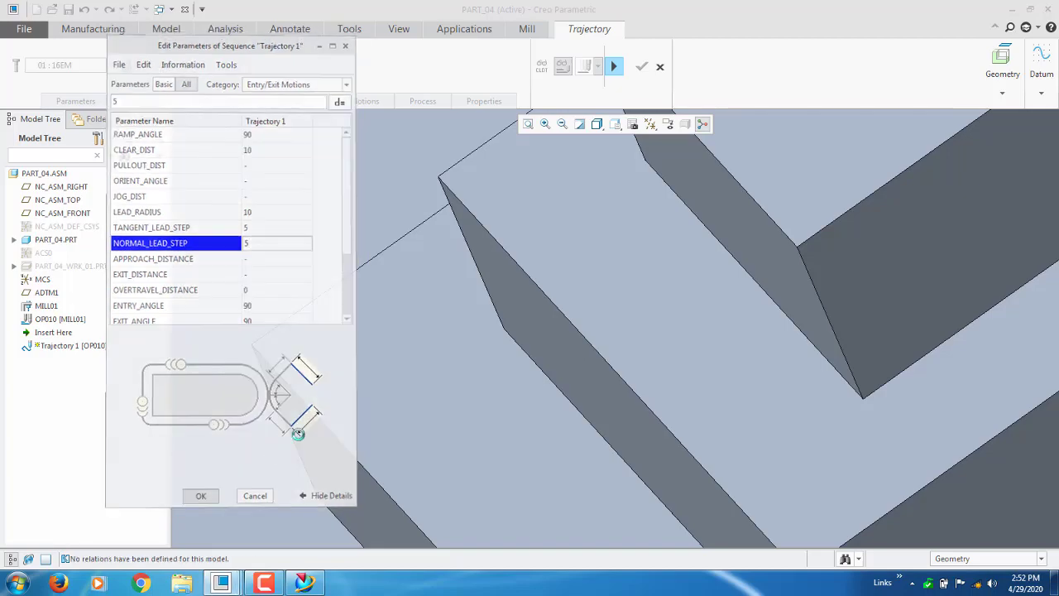
# Inspect the recomputed lead motions beside the top block and play the updated tool path
pyautogui.scroll(-3, 503, 338)
pyautogui.moveTo(502, 337); pyautogui.dragTo(492, 404, button='middle')
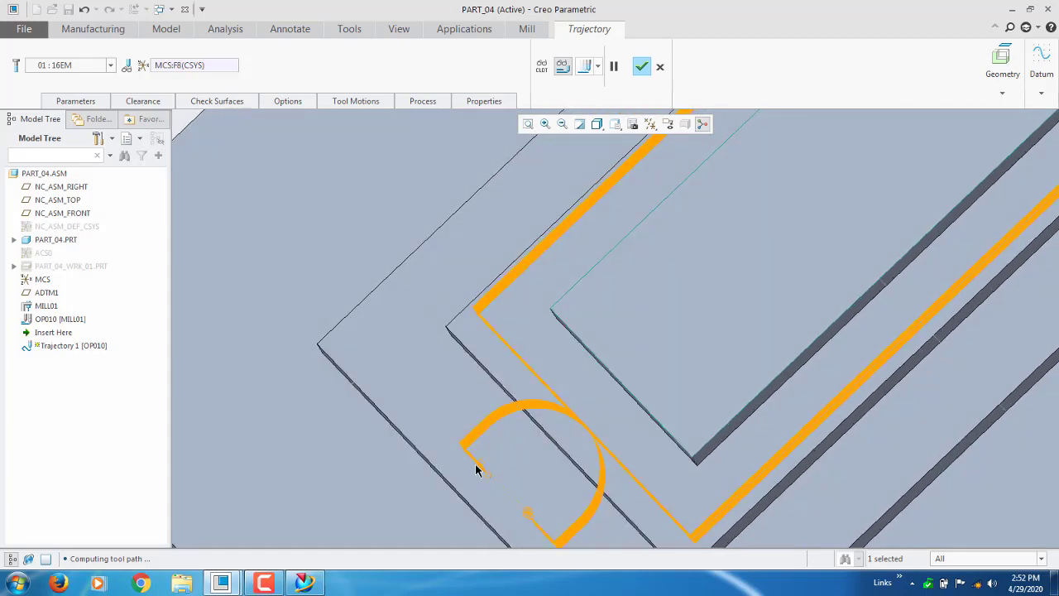
pyautogui.click(587, 68)
pyautogui.moveTo(444, 293); pyautogui.dragTo(434, 269, button='middle')
pyautogui.scroll(3, 440, 351)
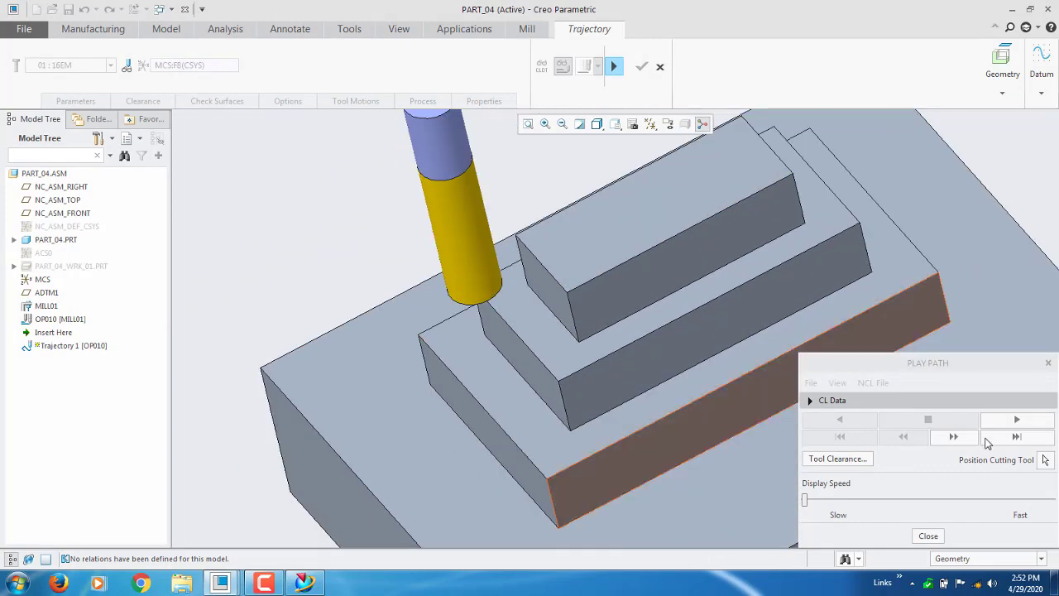
pyautogui.click(1017, 419)
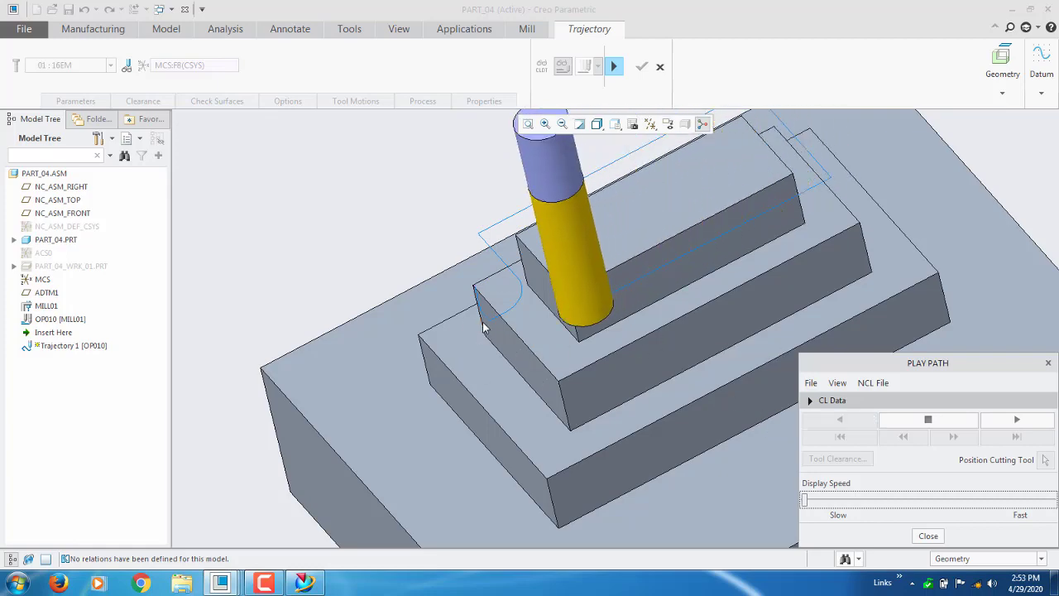
# Examine the retract and plunge moves between successive depth passes from several angles, and close the playback
pyautogui.scroll(-5, 484, 327)
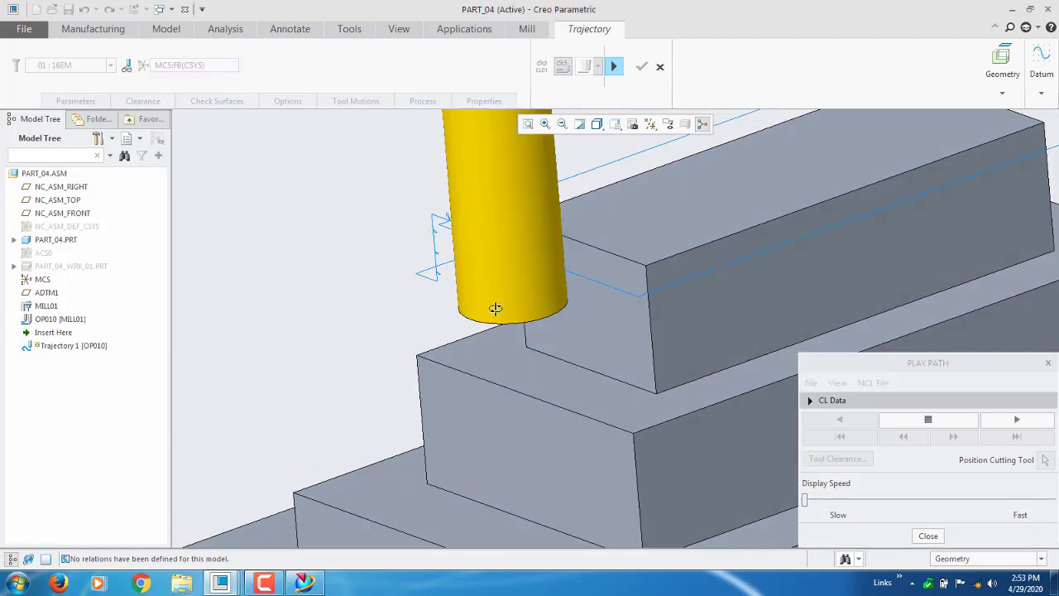
pyautogui.moveTo(496, 308); pyautogui.dragTo(495, 301, button='middle')
pyautogui.moveTo(506, 233)
pyautogui.mouseDown(button='middle')
pyautogui.moveTo(521, 236)
pyautogui.moveTo(499, 217)
pyautogui.mouseUp(button='middle')
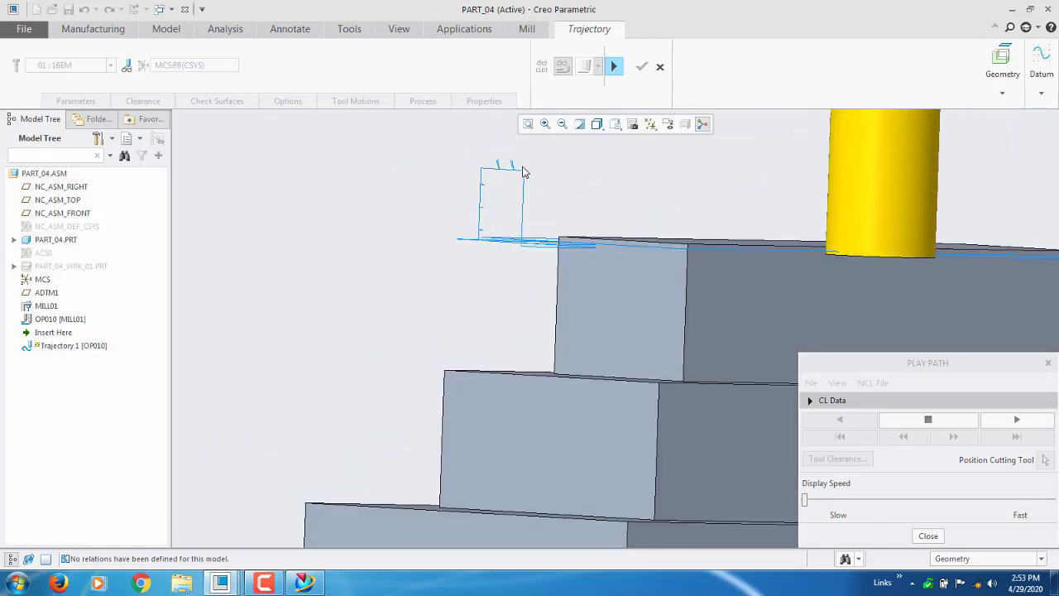
pyautogui.moveTo(523, 171); pyautogui.dragTo(508, 233, button='middle')
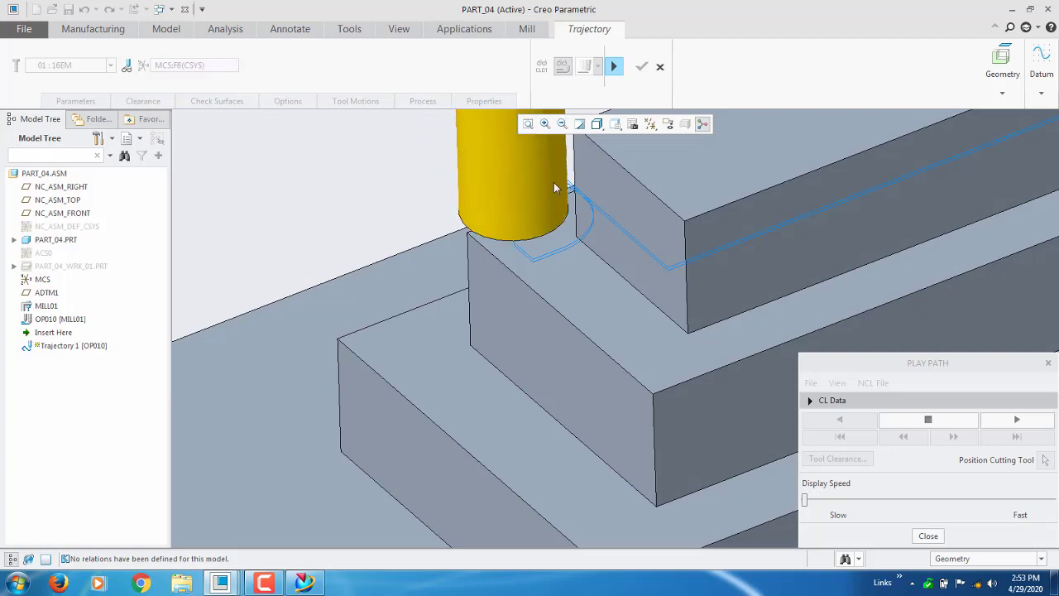
pyautogui.moveTo(535, 272)
pyautogui.mouseDown(button='middle')
pyautogui.moveTo(549, 283)
pyautogui.moveTo(530, 284)
pyautogui.moveTo(548, 273)
pyautogui.mouseUp(button='middle')
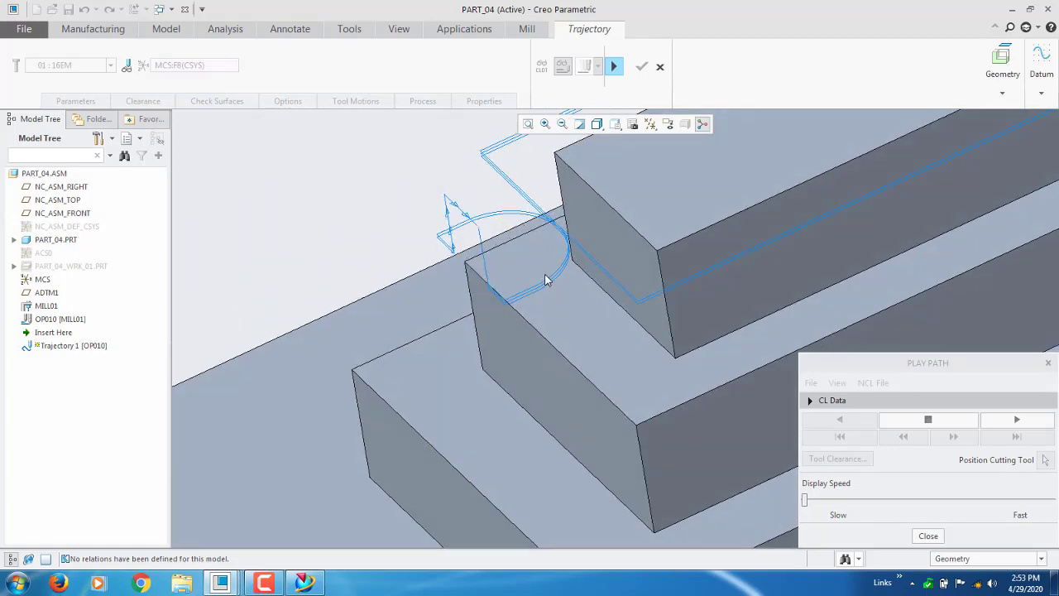
pyautogui.moveTo(485, 229)
pyautogui.mouseDown(button='middle')
pyautogui.moveTo(500, 218)
pyautogui.moveTo(474, 221)
pyautogui.mouseUp(button='middle')
pyautogui.click(927, 536)
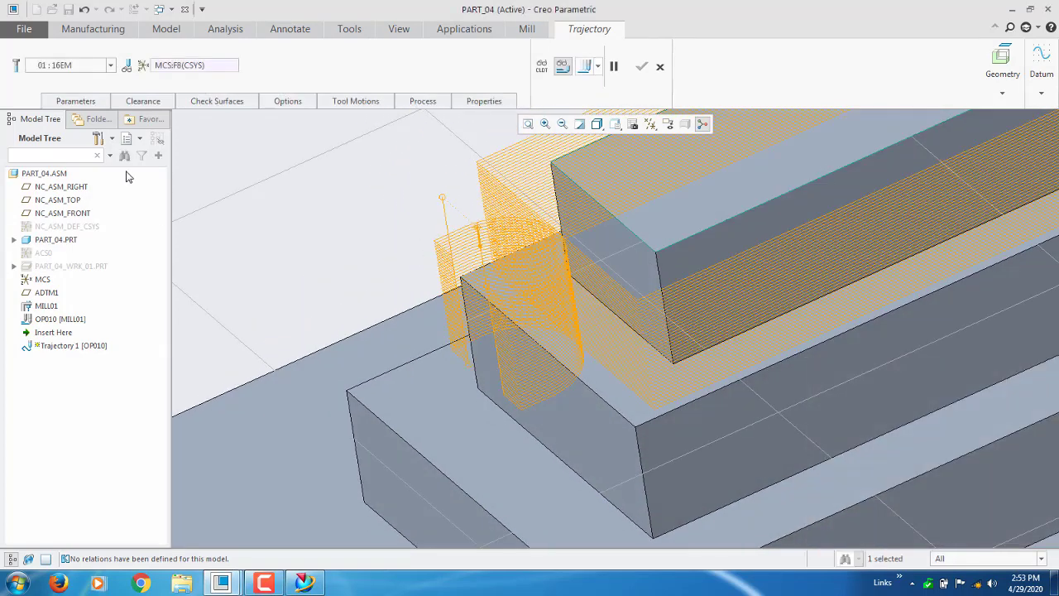
# Set NORMAL_LEAD_STEP to 10 among the sequence's Entry/Exit Motions parameters and accept them
pyautogui.click(76, 101)
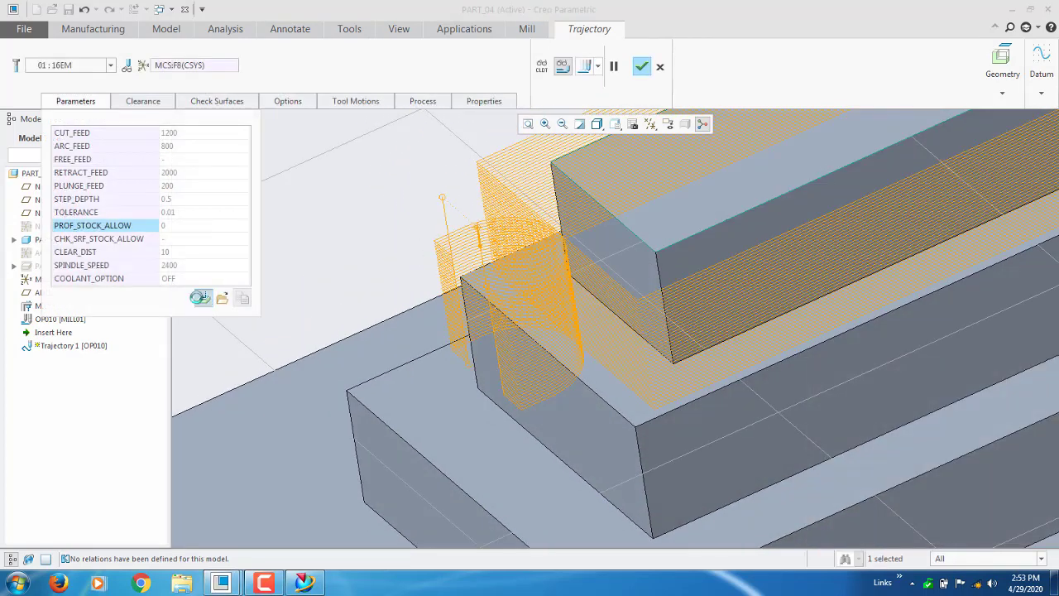
pyautogui.click(200, 298)
pyautogui.click(301, 80)
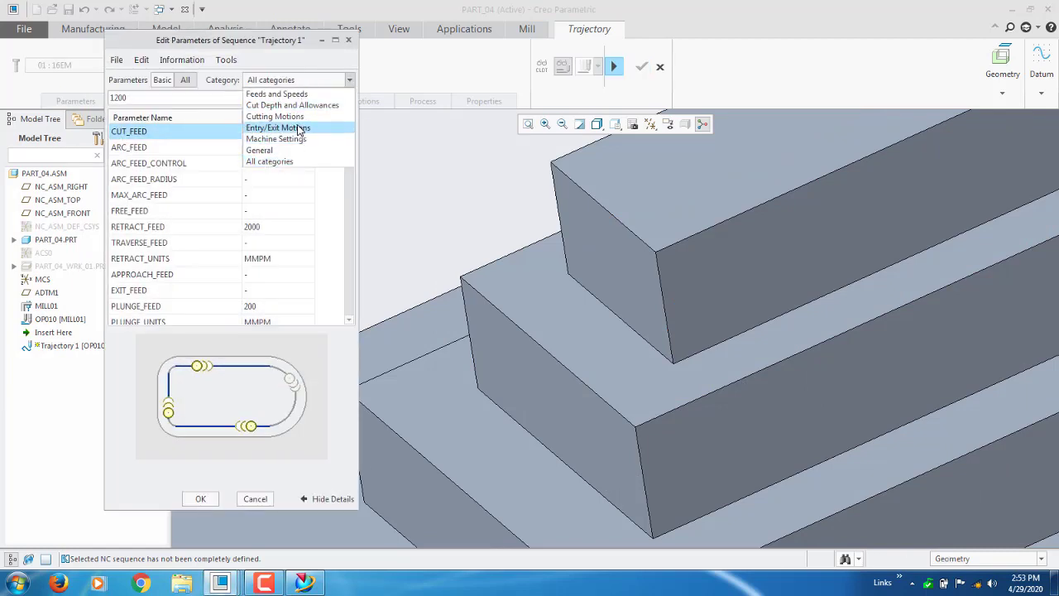
pyautogui.click(300, 128)
pyautogui.click(262, 213)
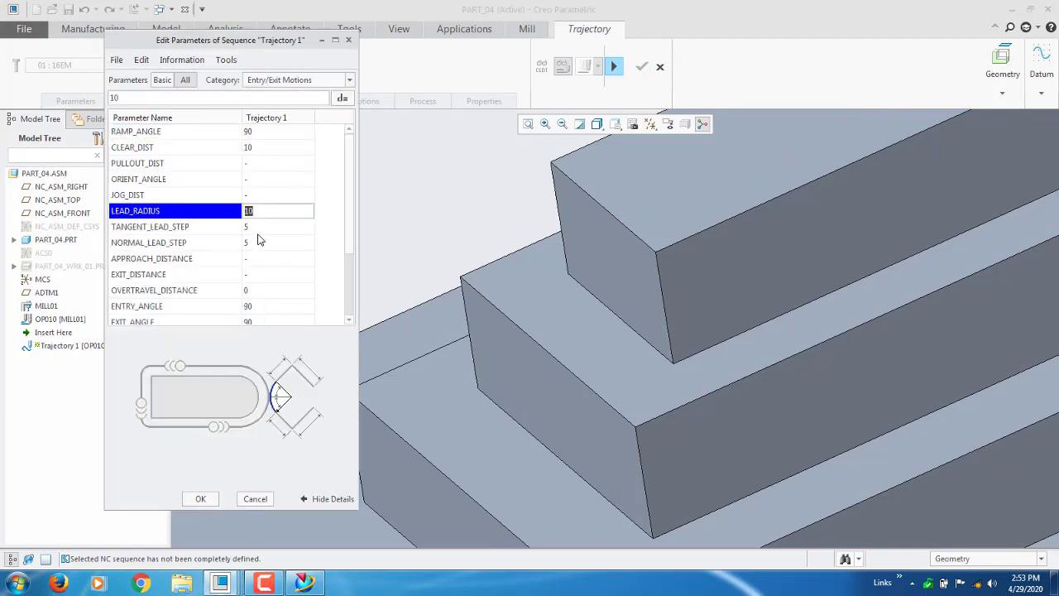
pyautogui.click(259, 244)
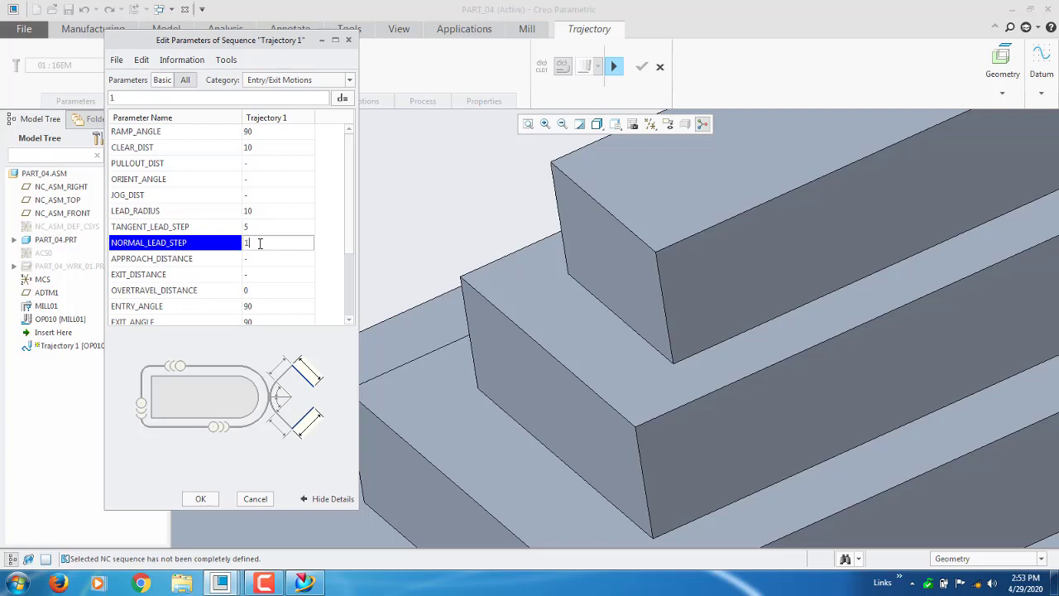
pyautogui.press('Return')
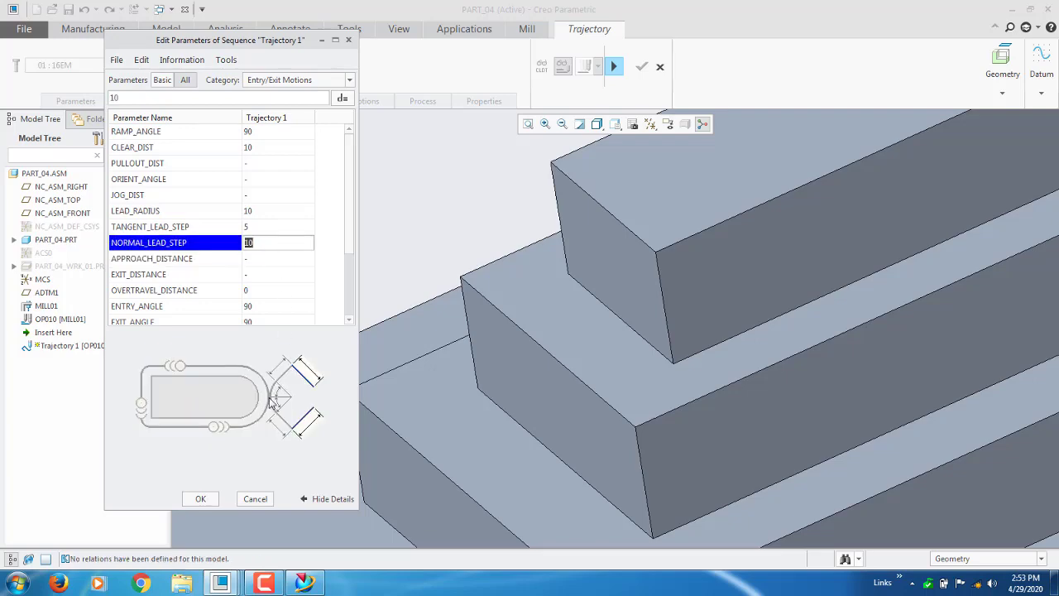
pyautogui.click(202, 499)
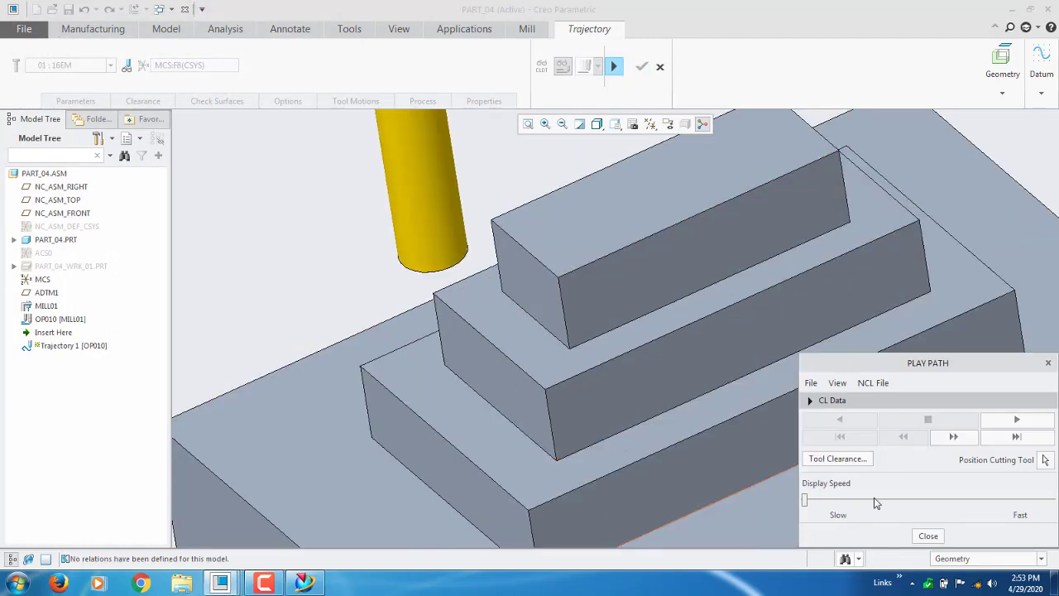
# Play the updated tool path around the top block, inspect its lead motions, and accept the trajectory sequence
pyautogui.click(1032, 433)
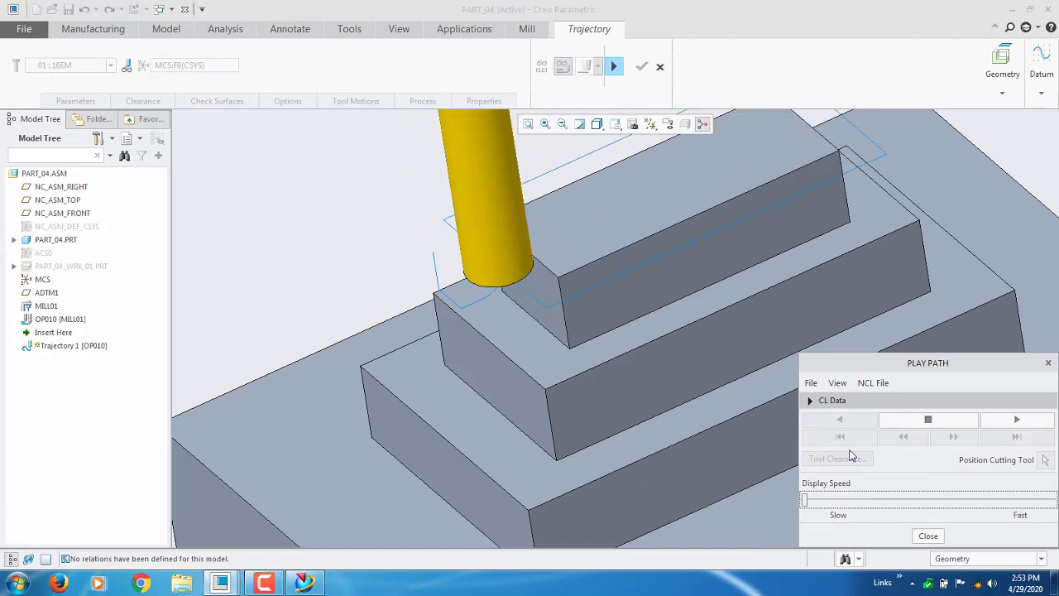
pyautogui.click(927, 536)
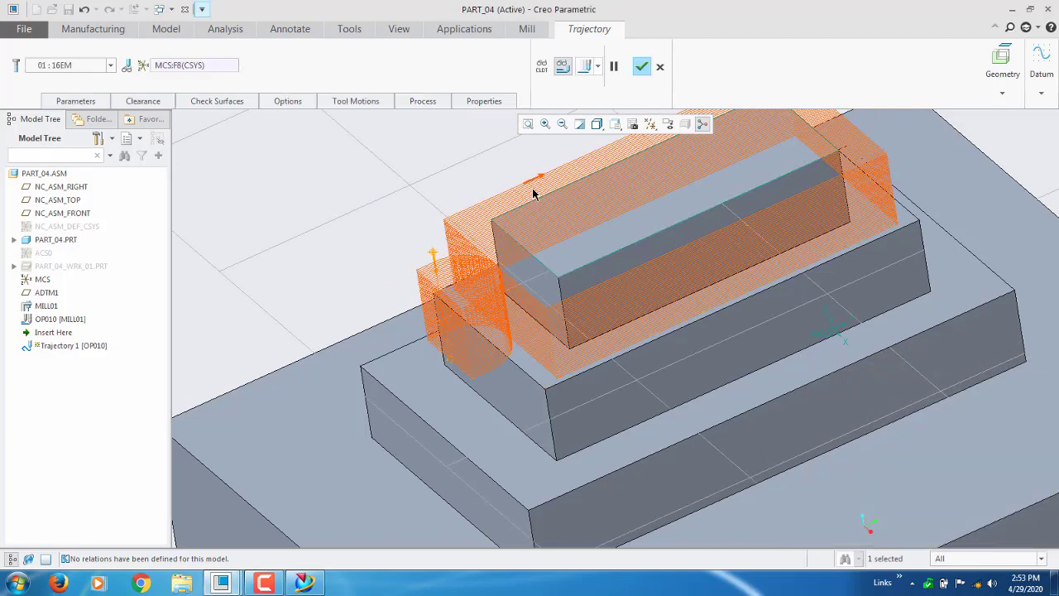
pyautogui.scroll(2, 447, 292)
pyautogui.moveTo(463, 284); pyautogui.dragTo(540, 286, button='middle')
pyautogui.scroll(3, 502, 296)
pyautogui.scroll(-3, 542, 287)
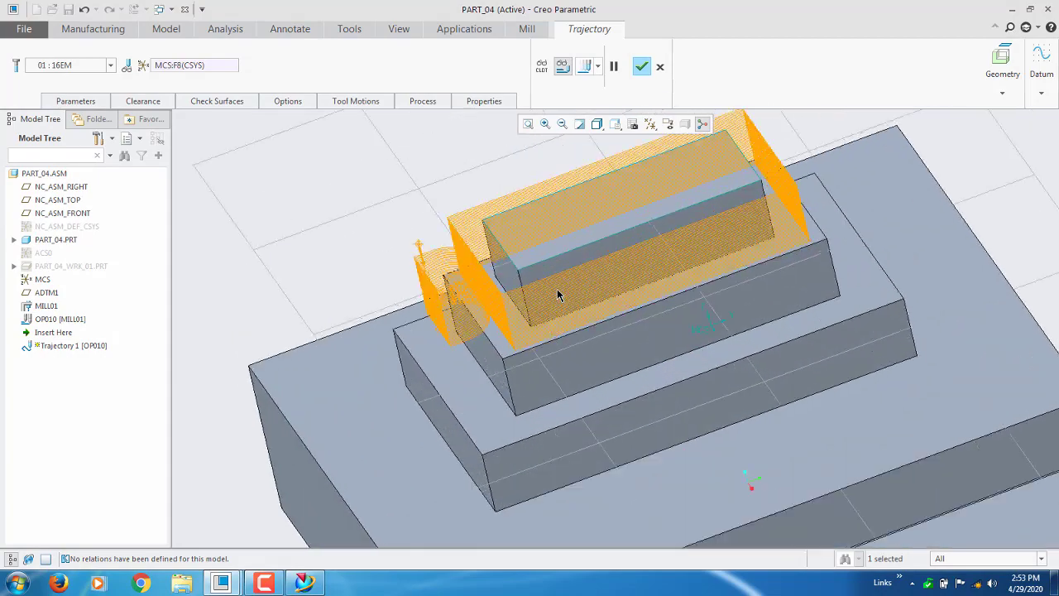
pyautogui.moveTo(640, 261); pyautogui.dragTo(654, 246, button='middle')
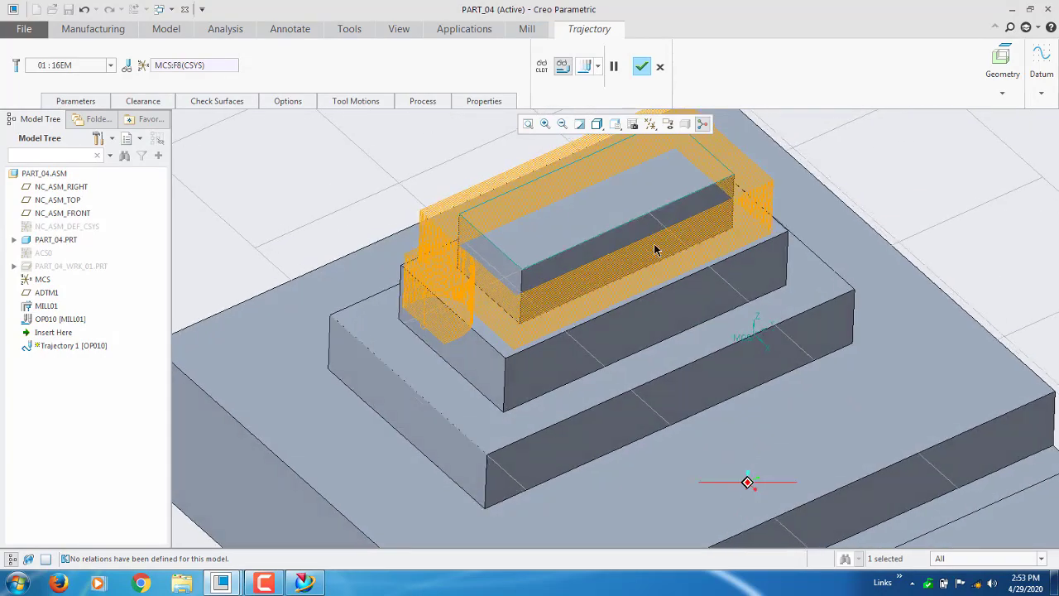
pyautogui.click(644, 66)
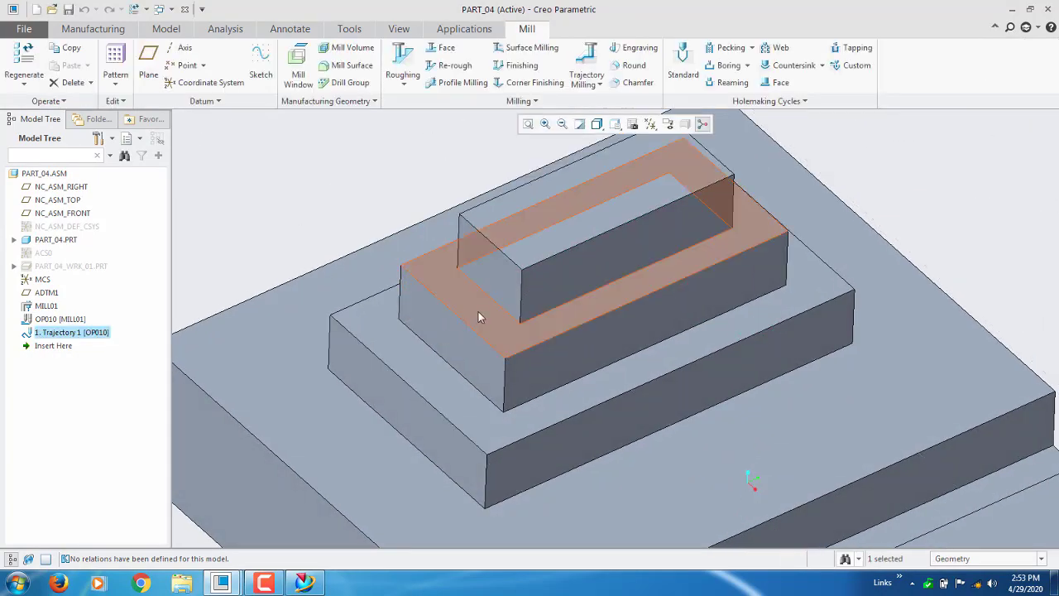
# Start a second trajectory milling sequence in OP010 for the open slot and show its basic parameters
pyautogui.scroll(3, 482, 309)
pyautogui.moveTo(482, 307); pyautogui.dragTo(521, 303, button='middle')
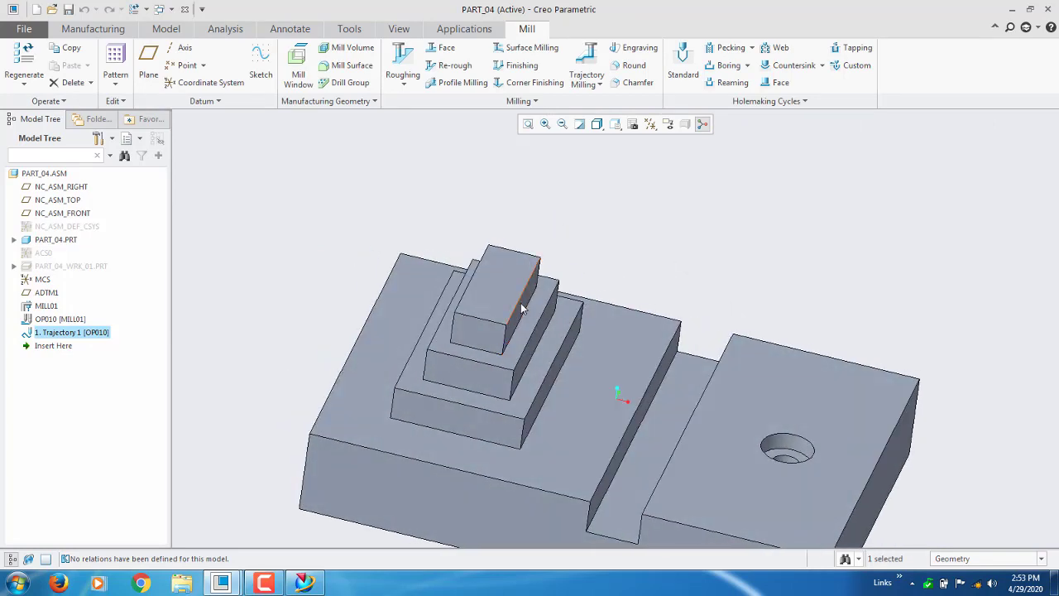
pyautogui.scroll(2, 521, 303)
pyautogui.moveTo(579, 367); pyautogui.dragTo(573, 414, button='middle')
pyautogui.scroll(-4, 561, 456)
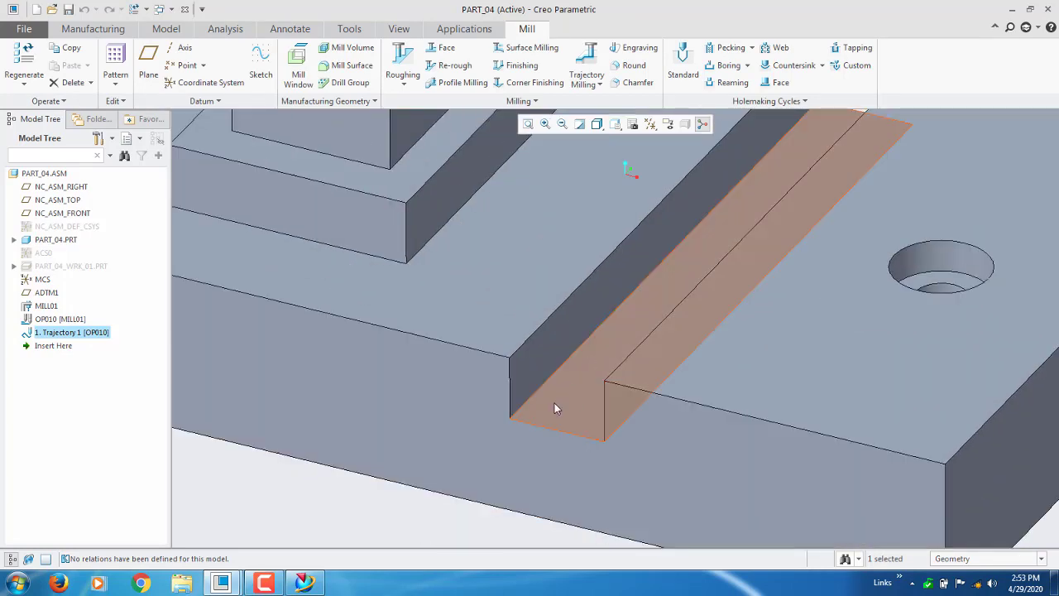
pyautogui.scroll(4, 542, 392)
pyautogui.moveTo(551, 392); pyautogui.dragTo(641, 325, button='middle')
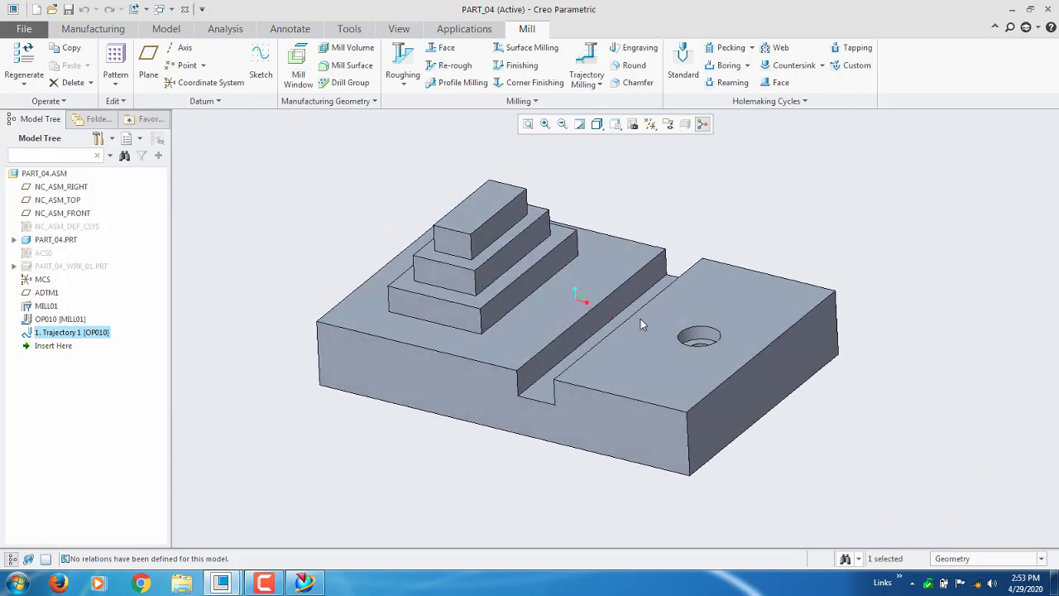
pyautogui.click(595, 62)
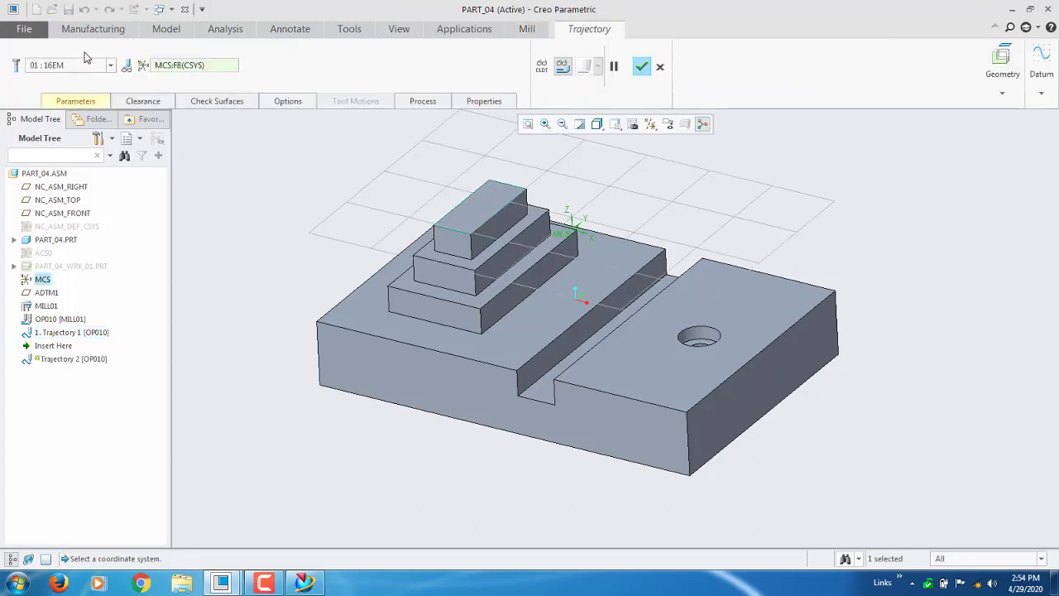
pyautogui.click(75, 101)
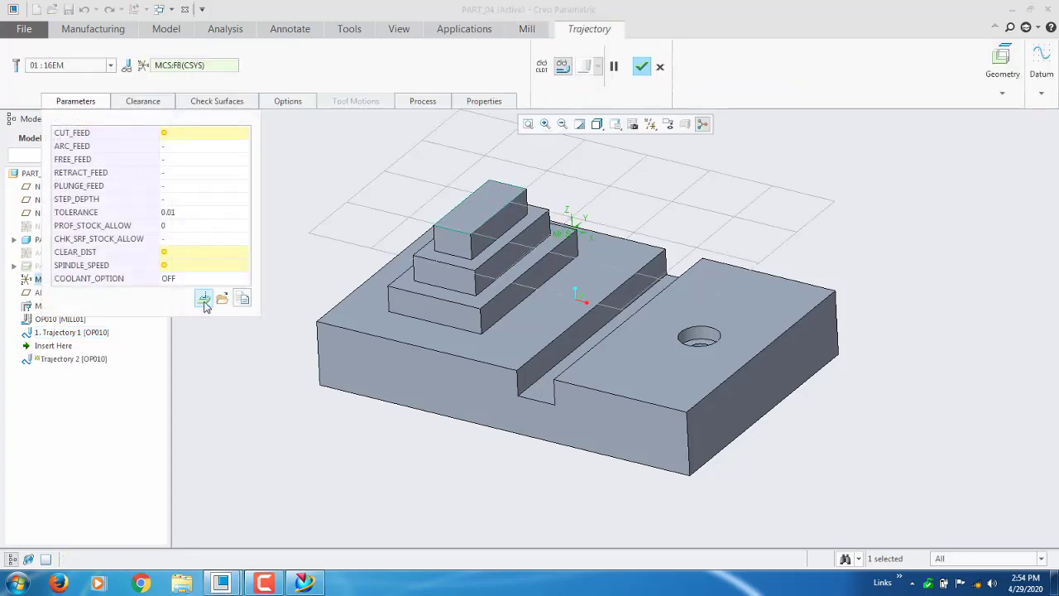
pyautogui.click(204, 298)
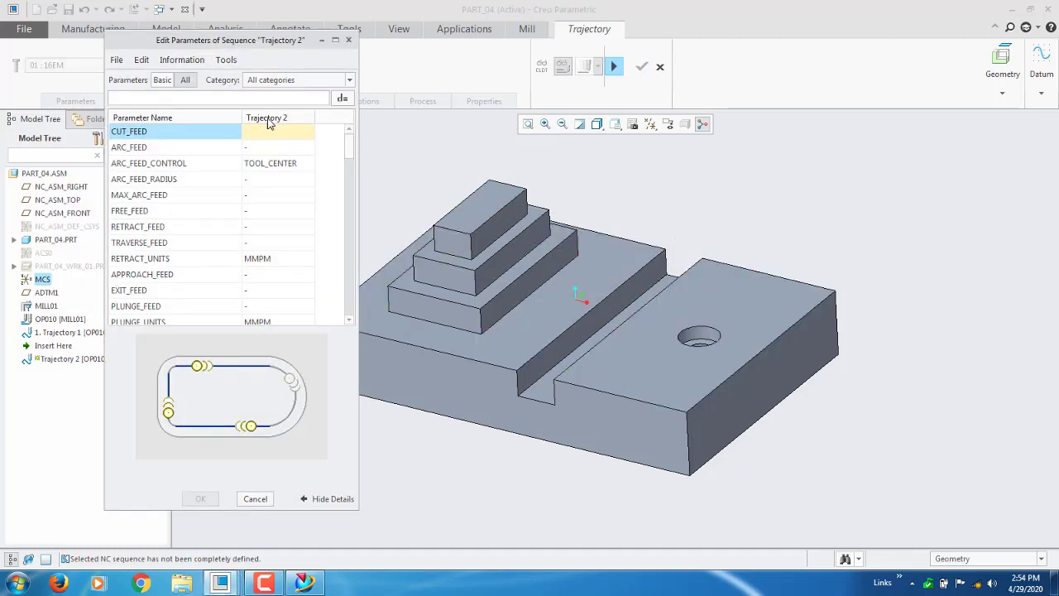
pyautogui.click(161, 80)
# Set the new sequence's CUT_FEED to 1200, ARC_FEED to 1000, FREE_FEED and RETRACT_FEED to 2000, and PLUNGE_FEED to 200
pyautogui.click(269, 132)
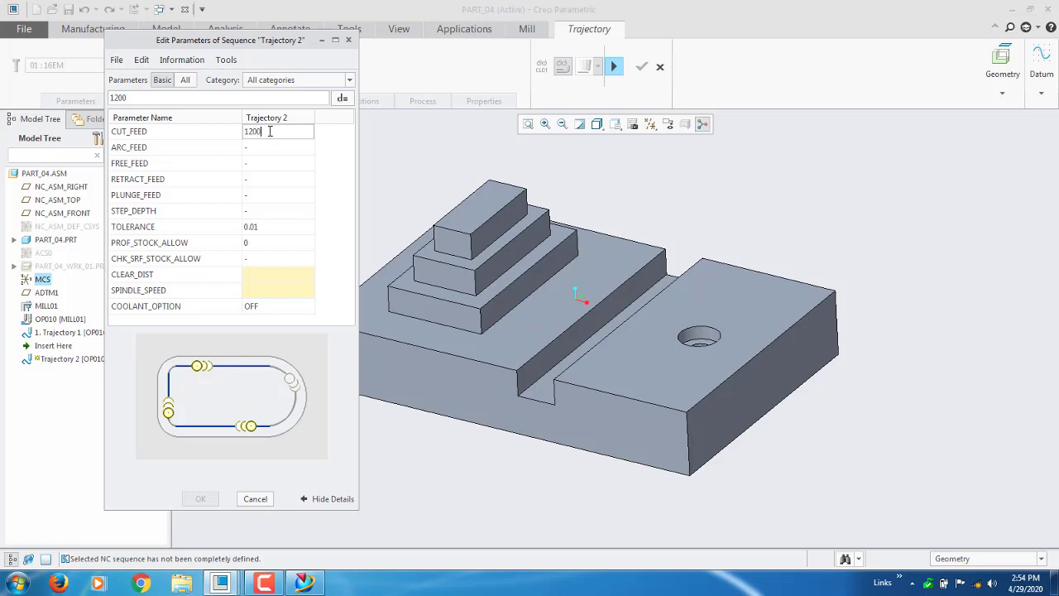
pyautogui.press('Return')
pyautogui.write('1000')
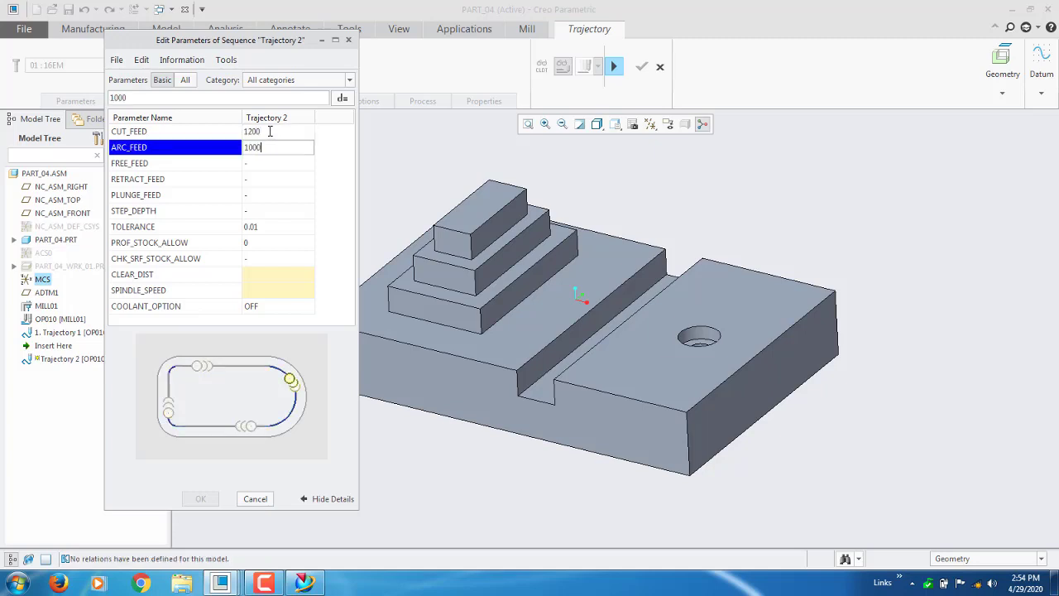
pyautogui.press('Return')
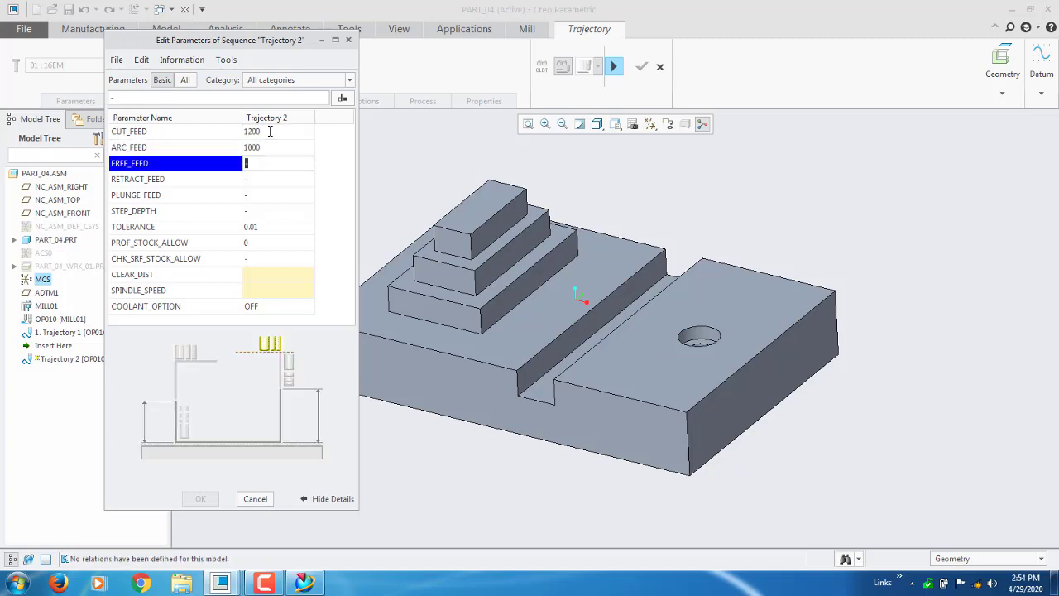
pyautogui.write('2000')
pyautogui.press('Return')
pyautogui.write('2000')
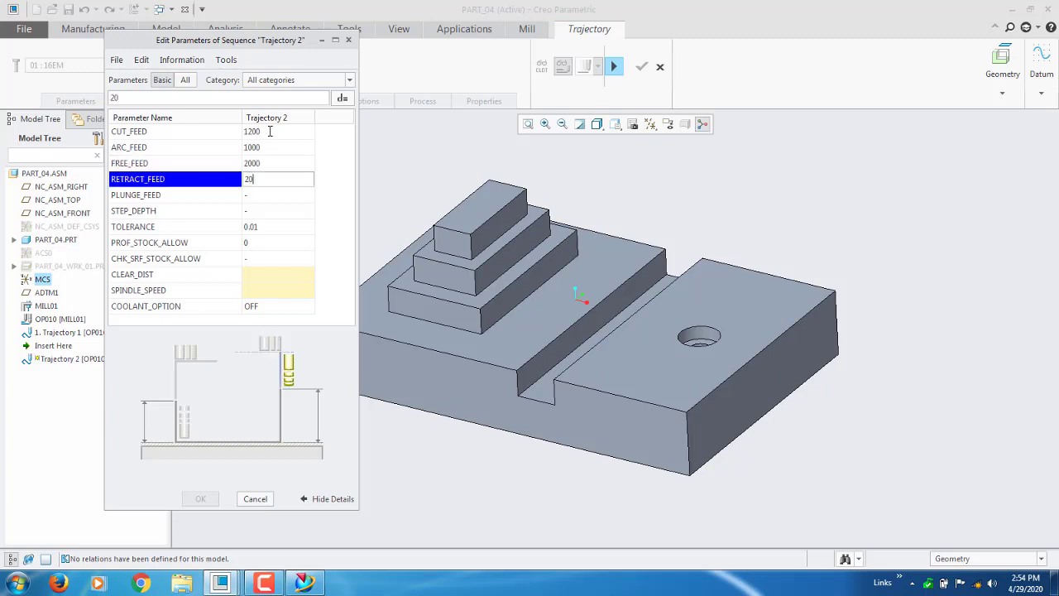
pyautogui.press('Return')
pyautogui.write('2')
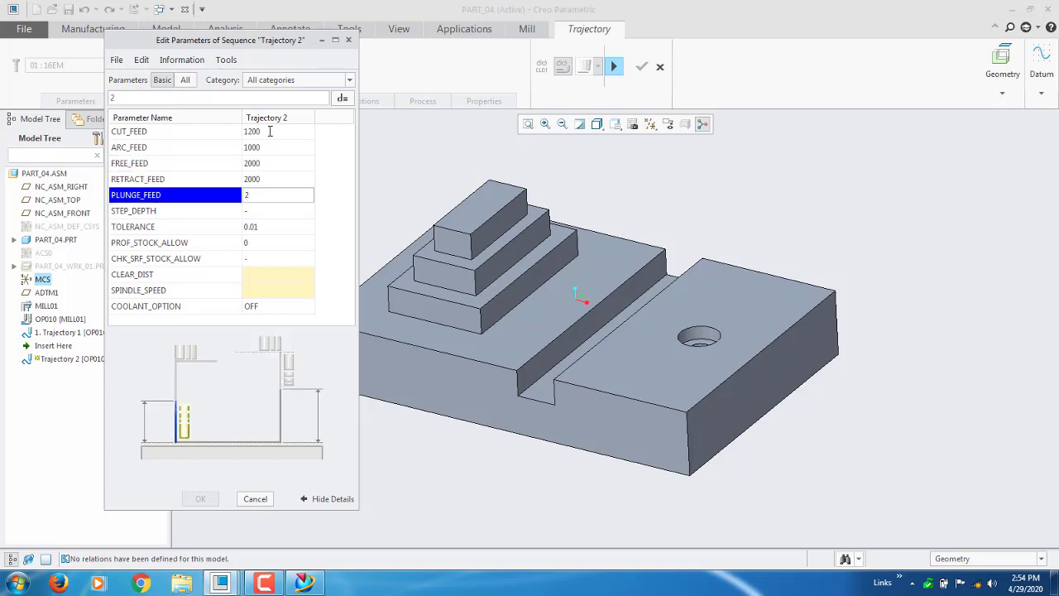
pyautogui.write('00')
# Set the new sequence's STEP_DEPTH to 0.5, CLEAR_DIST to 10 and SPINDLE_SPEED to 2000, and accept the parameters
pyautogui.click(272, 212)
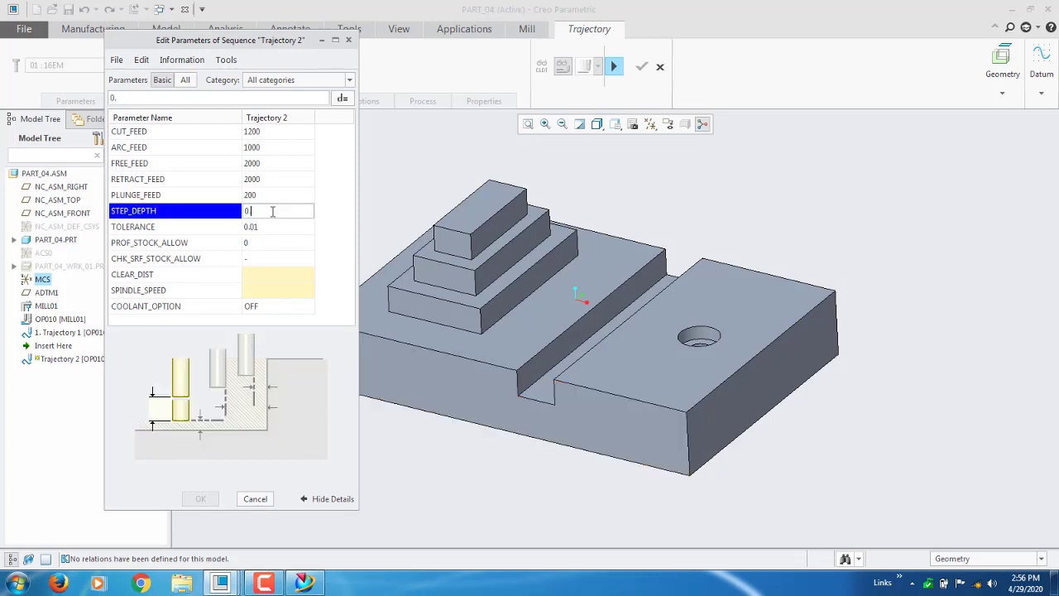
pyautogui.press('Down')
pyautogui.press('Down')
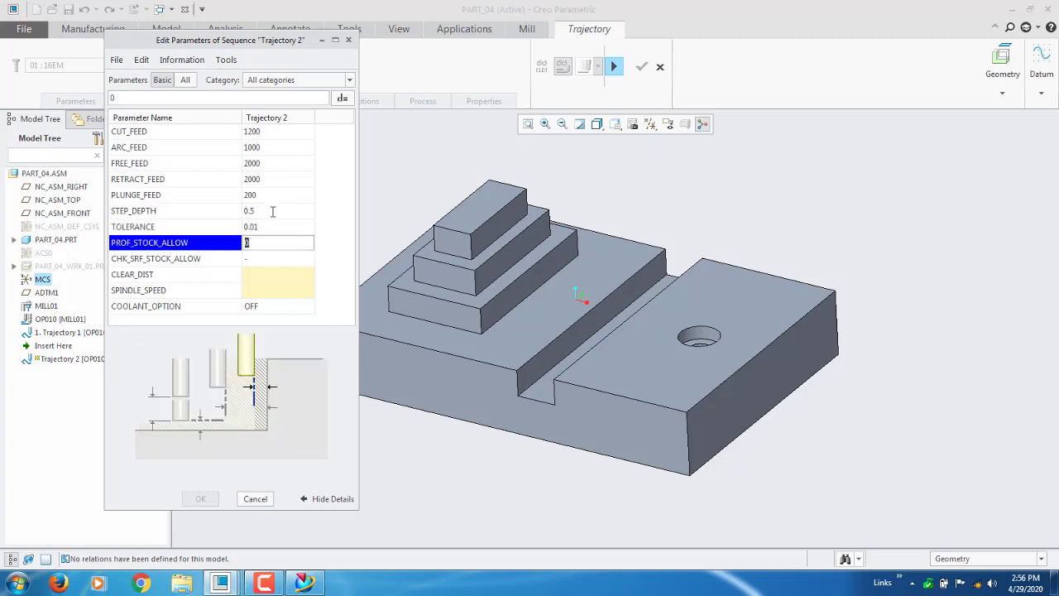
pyautogui.press('Down')
pyautogui.press('Down')
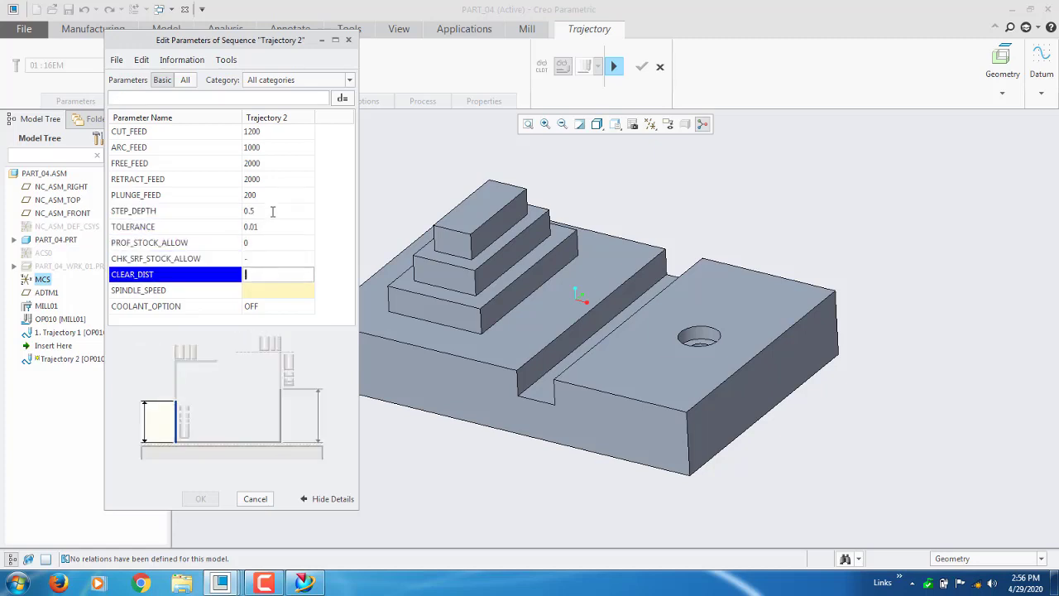
pyautogui.write('10')
pyautogui.press('Down')
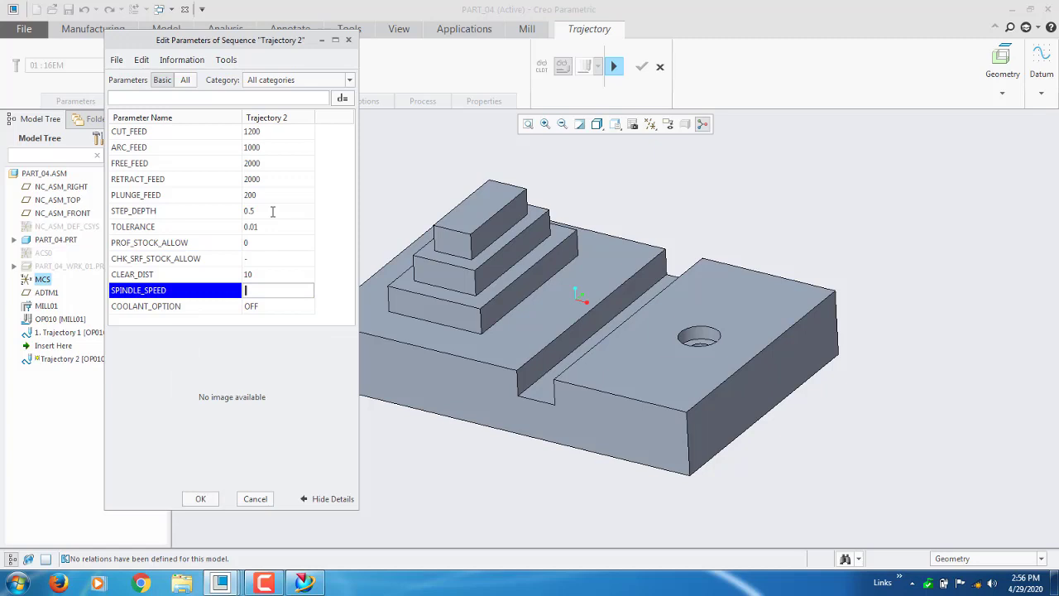
pyautogui.write('2000')
pyautogui.click(201, 499)
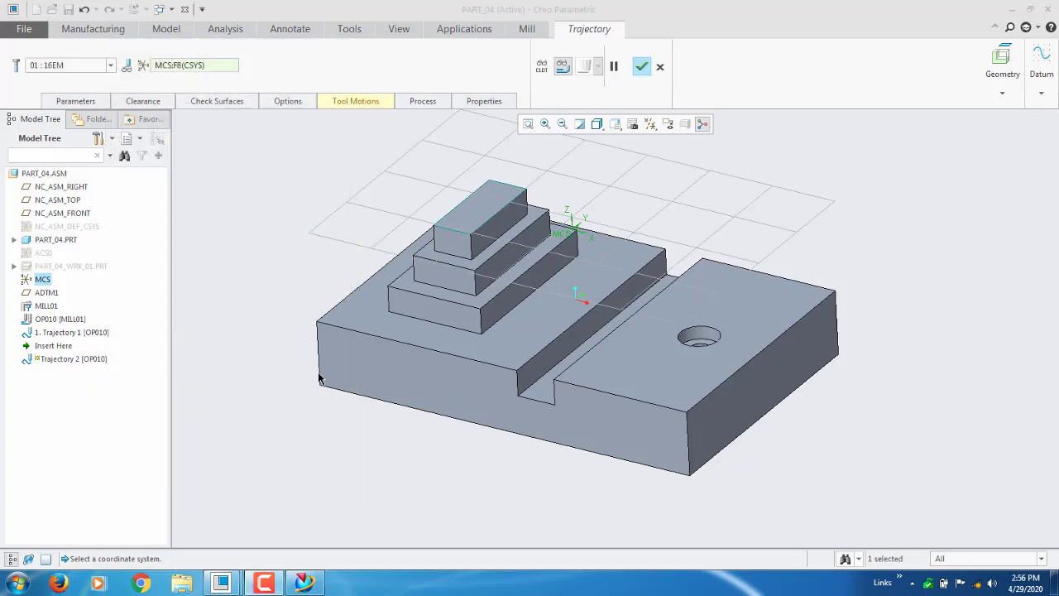
# Open the tool motions definition of the second trajectory sequence
pyautogui.click(349, 103)
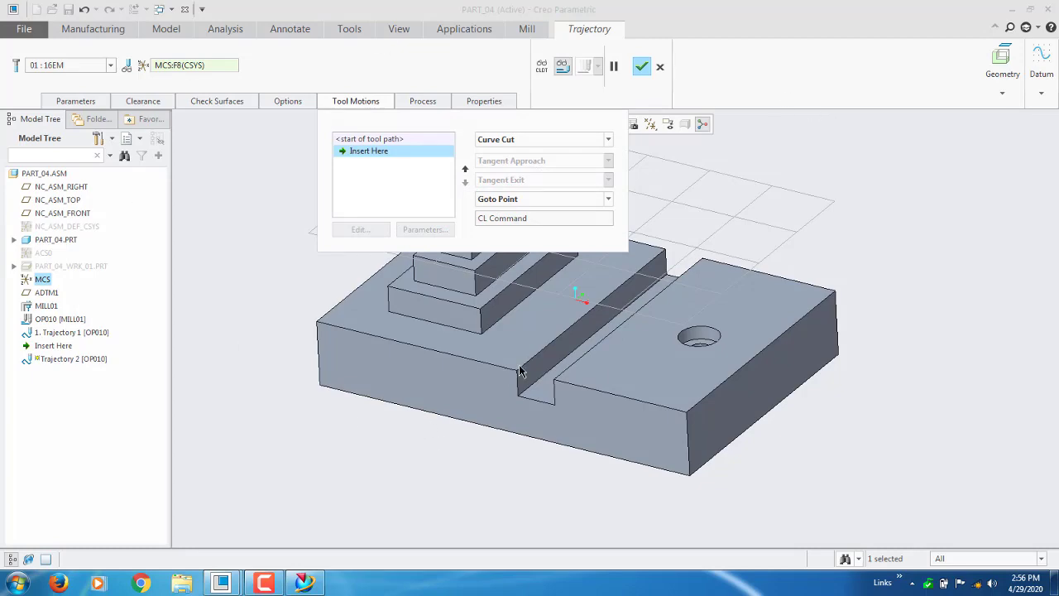
pyautogui.moveTo(518, 371)
pyautogui.mouseDown(button='middle')
pyautogui.moveTo(538, 397)
pyautogui.moveTo(532, 375)
pyautogui.moveTo(550, 454)
pyautogui.moveTo(546, 430)
pyautogui.mouseUp(button='middle')
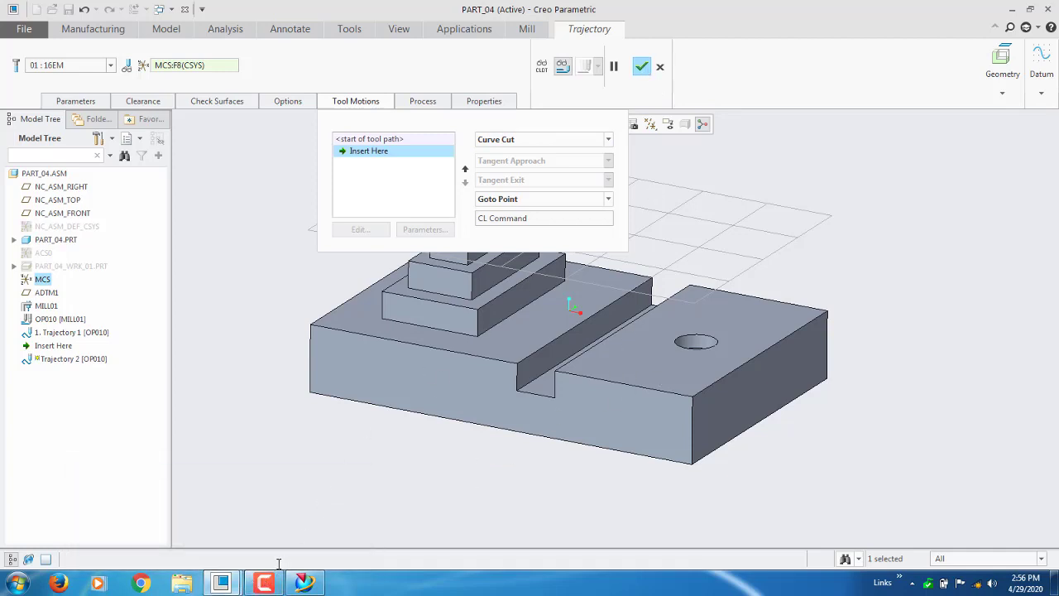
pyautogui.click(263, 585)
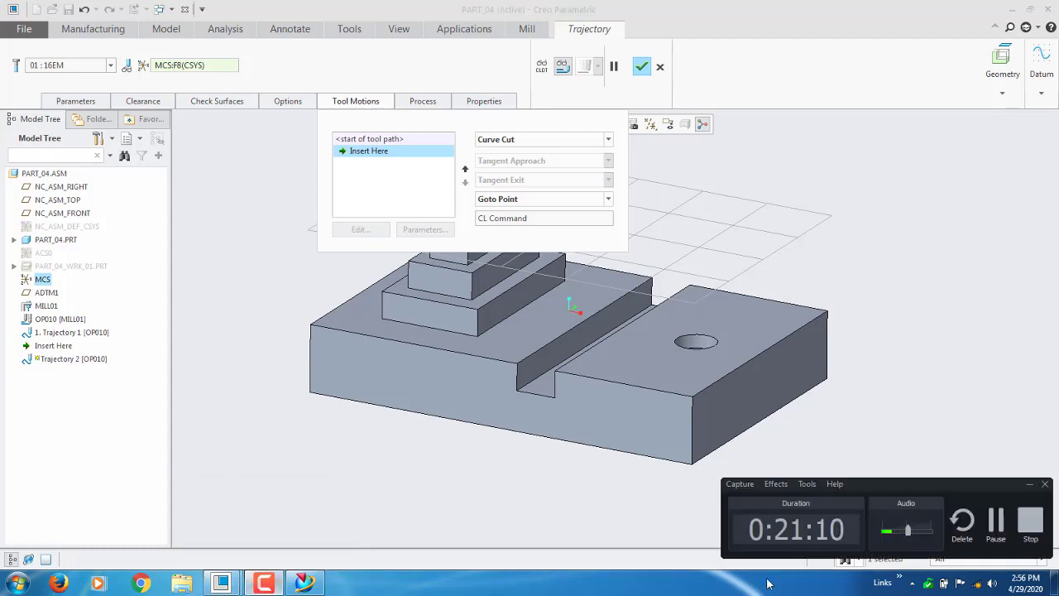